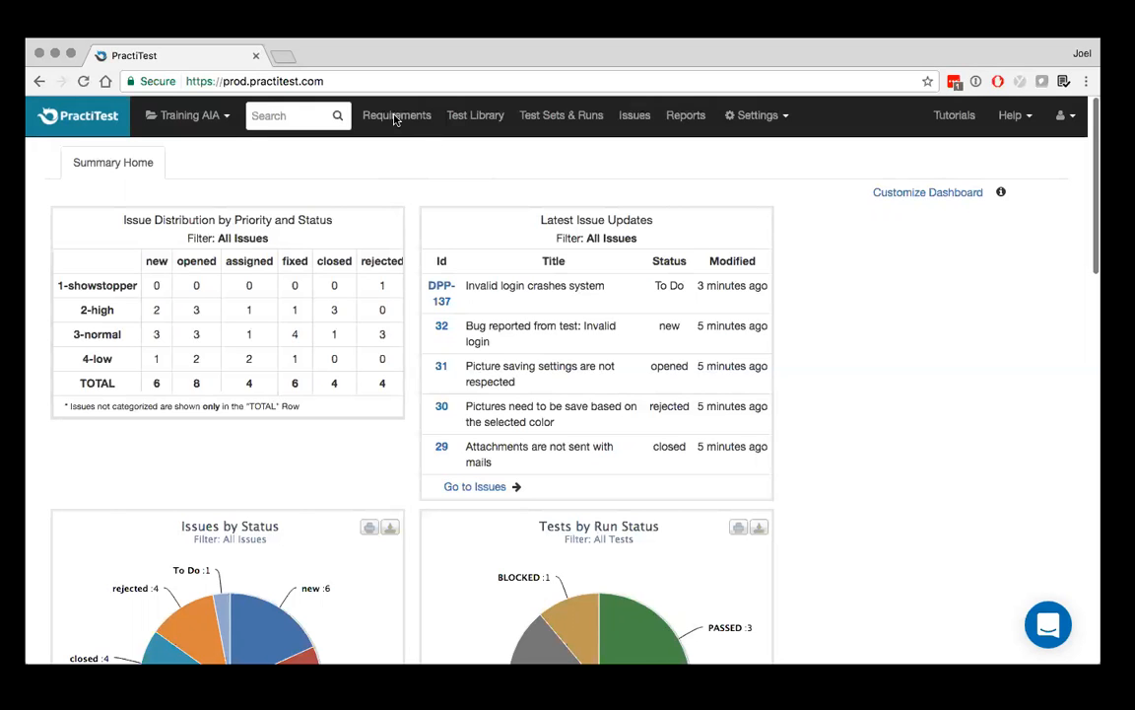
# Browse the Requirements, Test Library, Test Sets & Runs and Issues lists of the Training AIA project
pyautogui.click(394, 116)
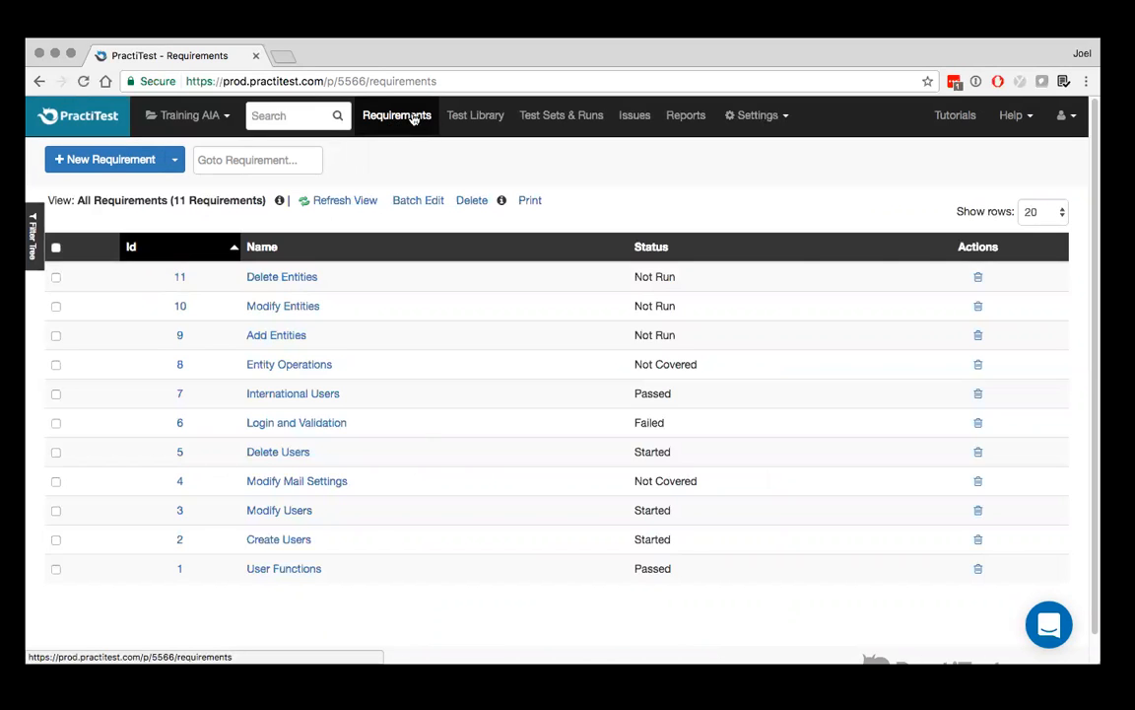
pyautogui.click(461, 120)
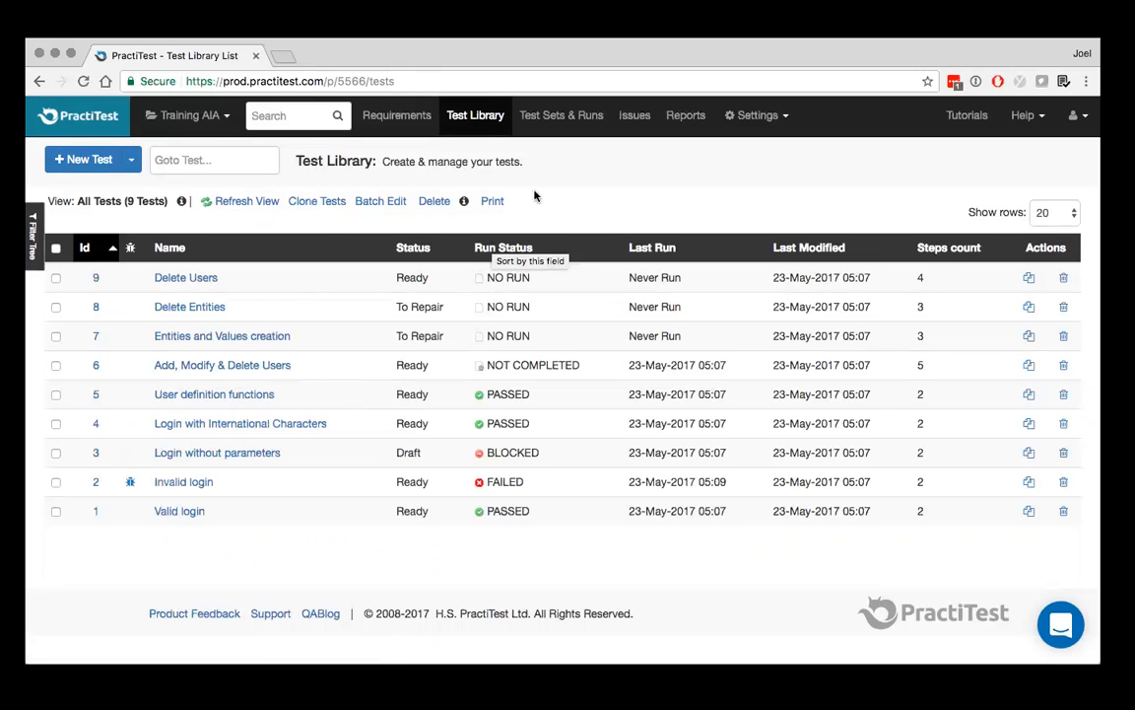
pyautogui.click(559, 130)
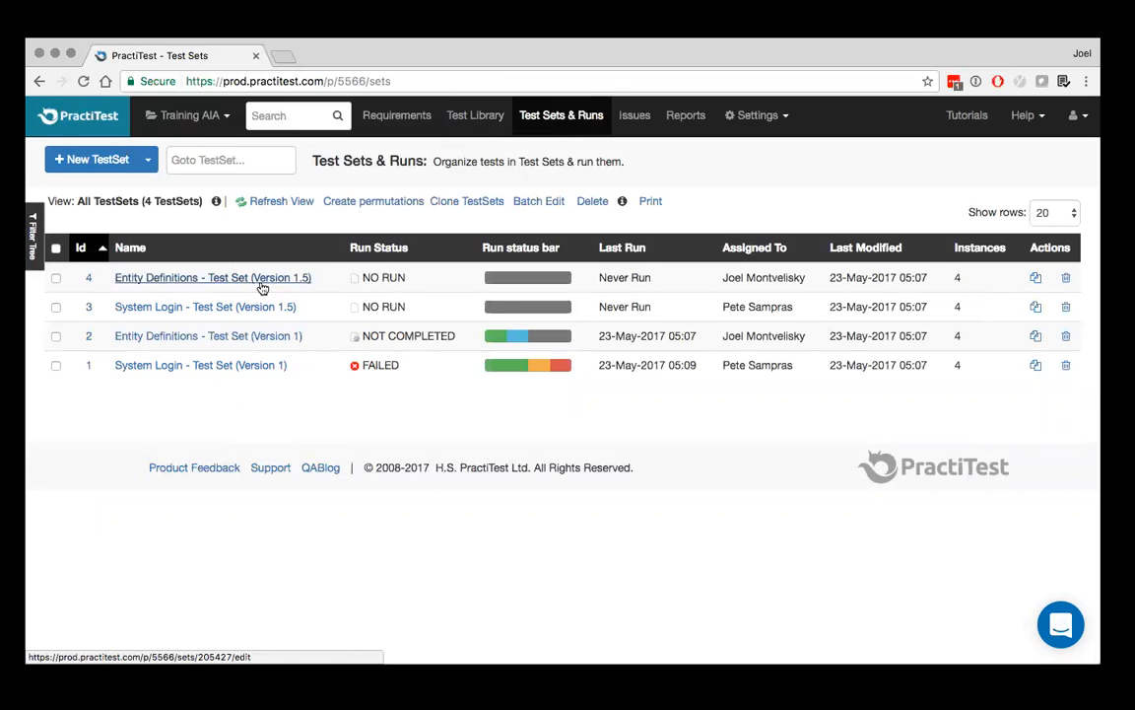
pyautogui.click(635, 116)
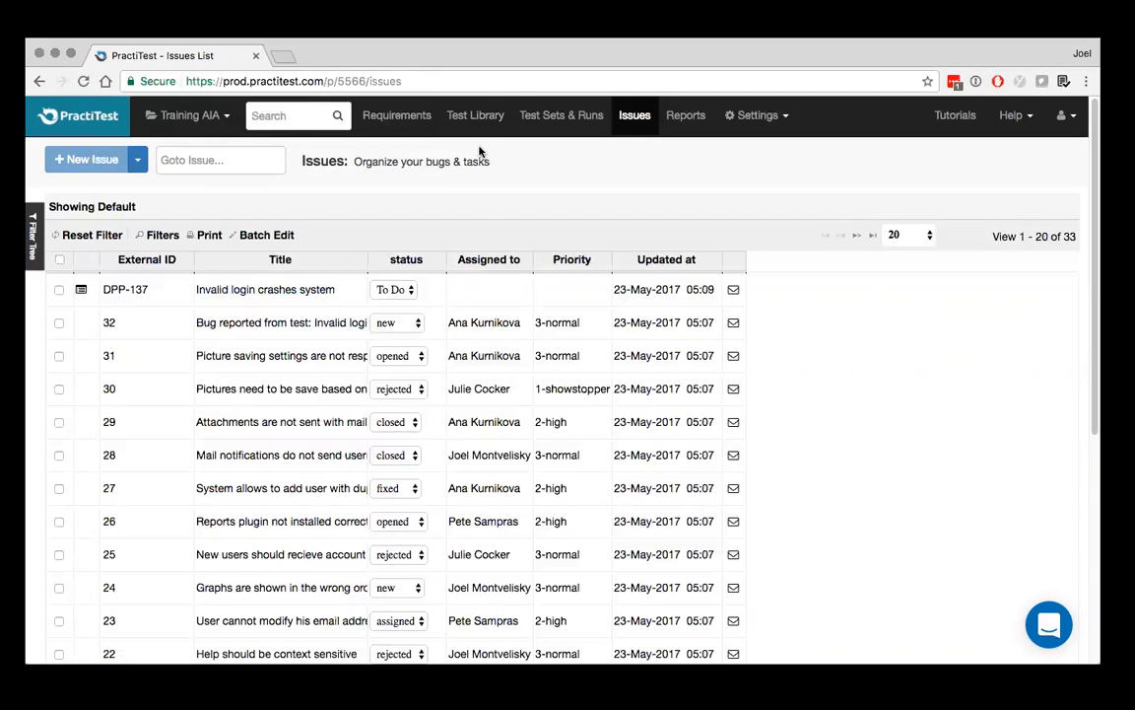
# Open the Login and Validation requirement, review its traceability with the list of linkable tests shown, and return to its general details
pyautogui.click(400, 117)
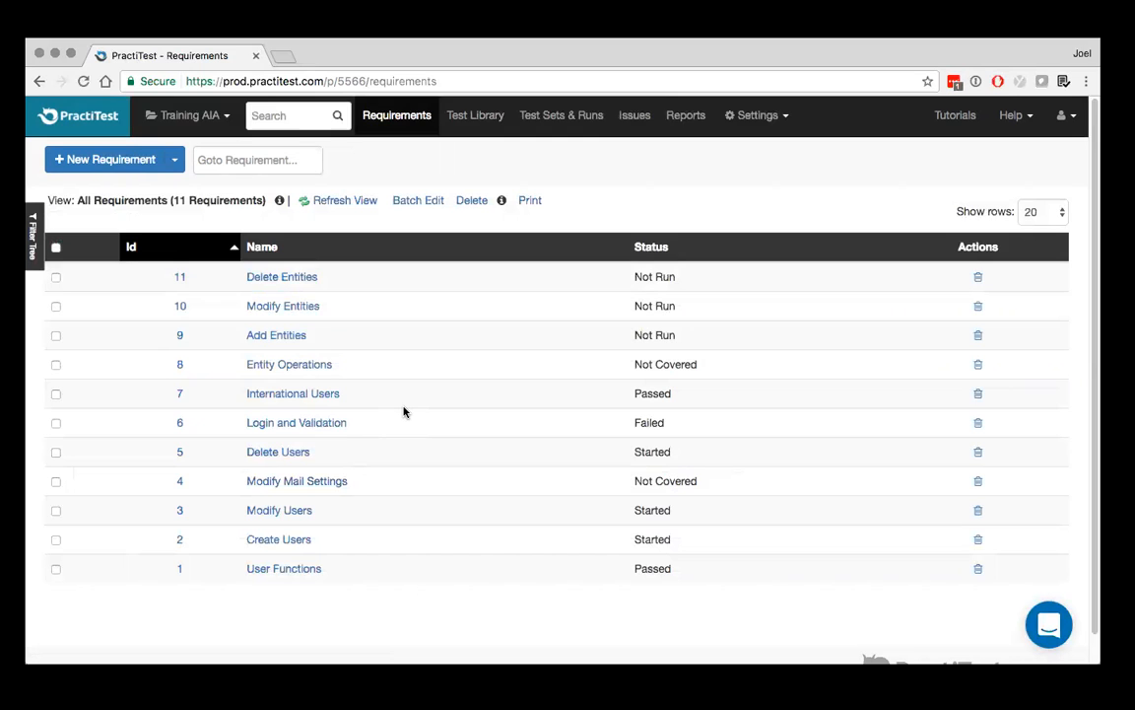
pyautogui.click(311, 426)
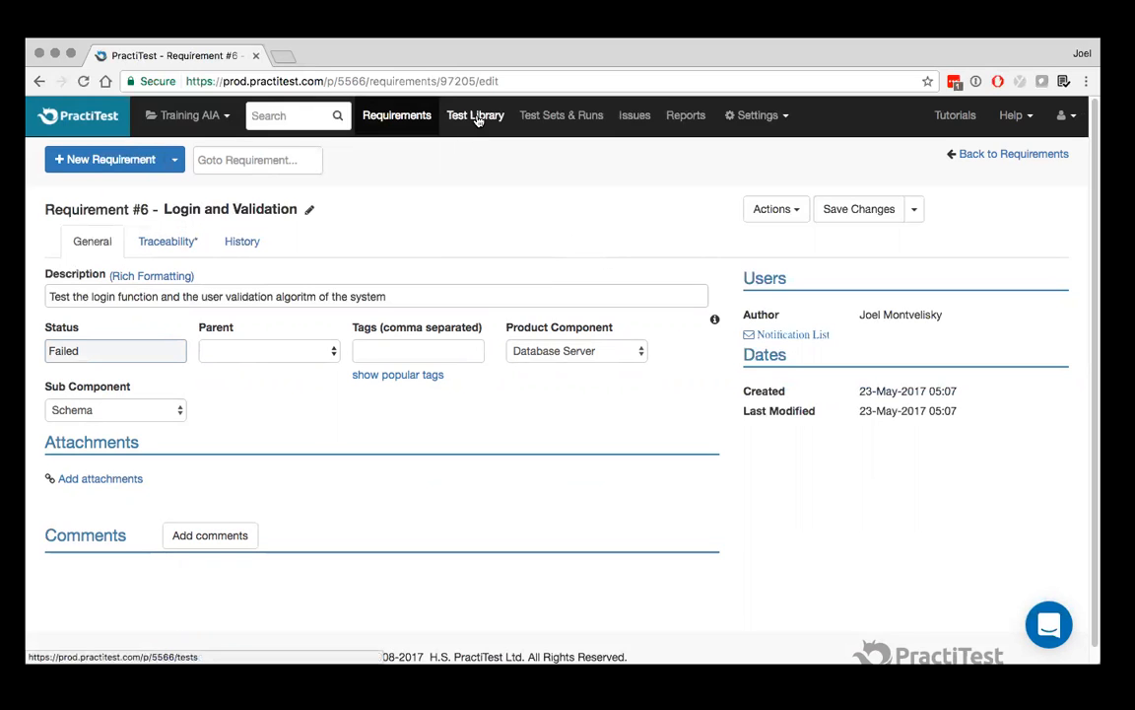
pyautogui.click(184, 242)
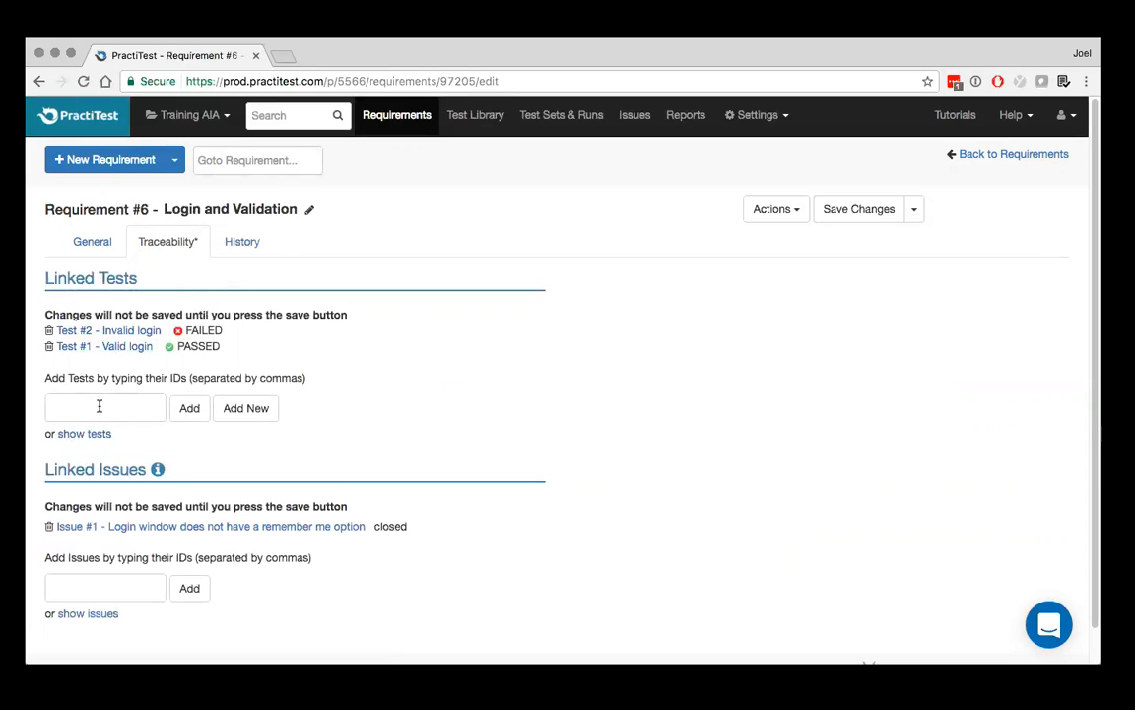
pyautogui.click(85, 436)
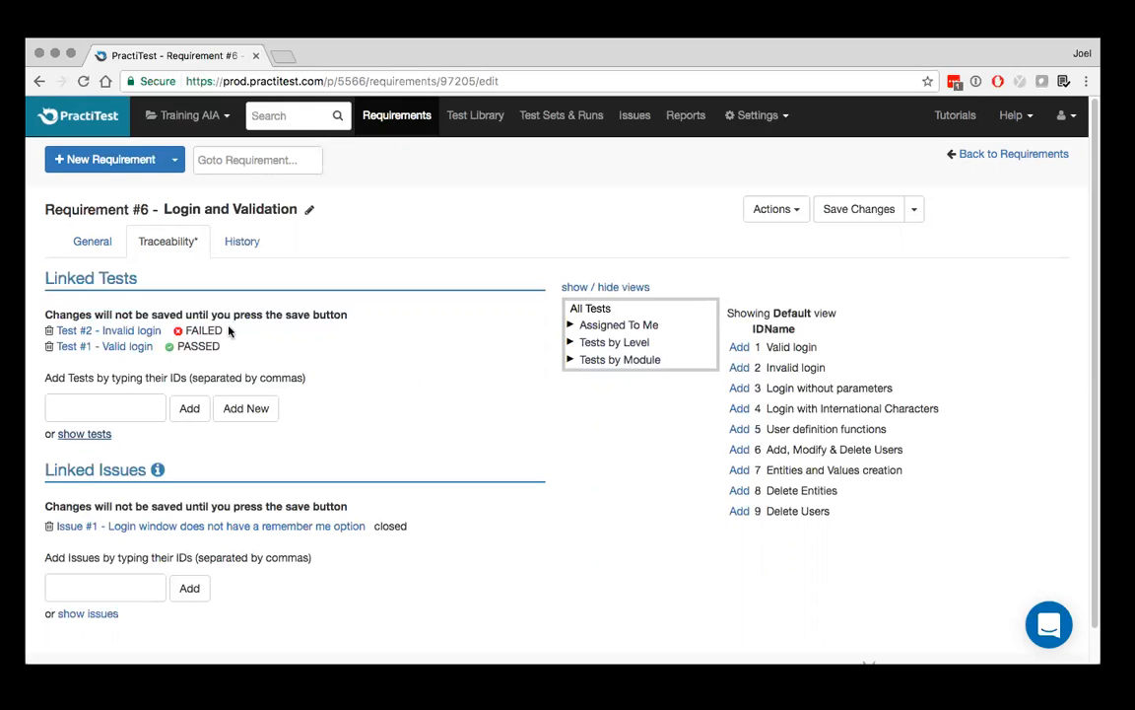
pyautogui.click(96, 241)
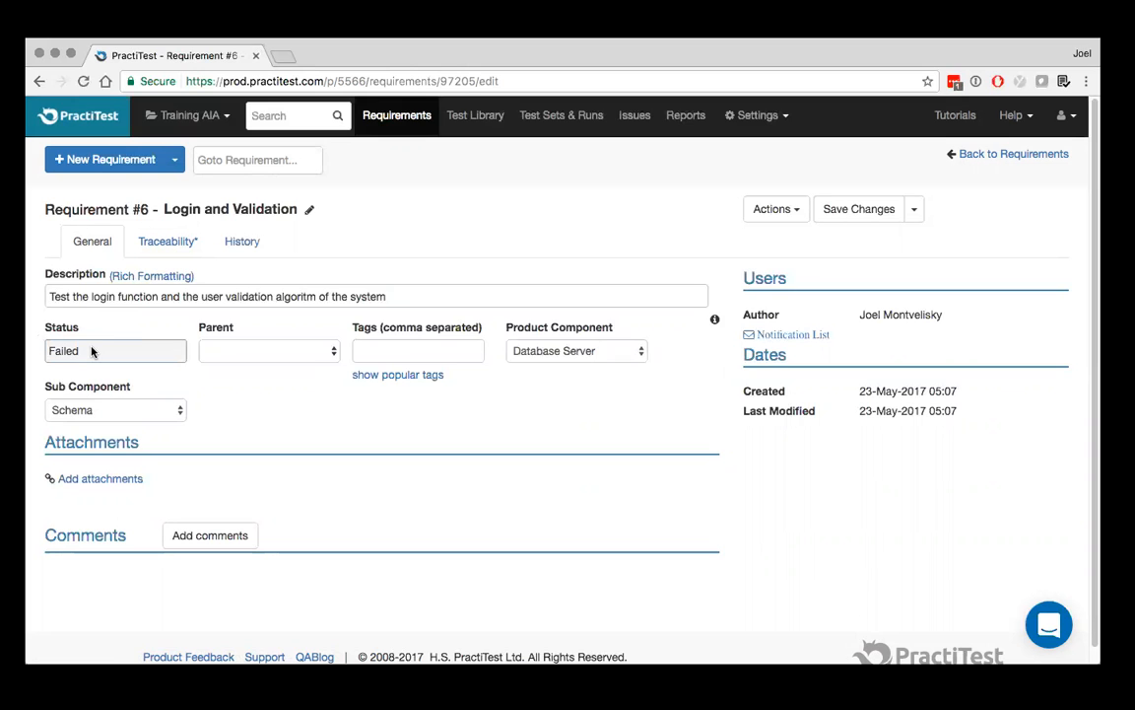
# View the Requirements filter tree, look briefly at the Test Library, and return to the Requirements list with the filter tree hidden
pyautogui.click(385, 124)
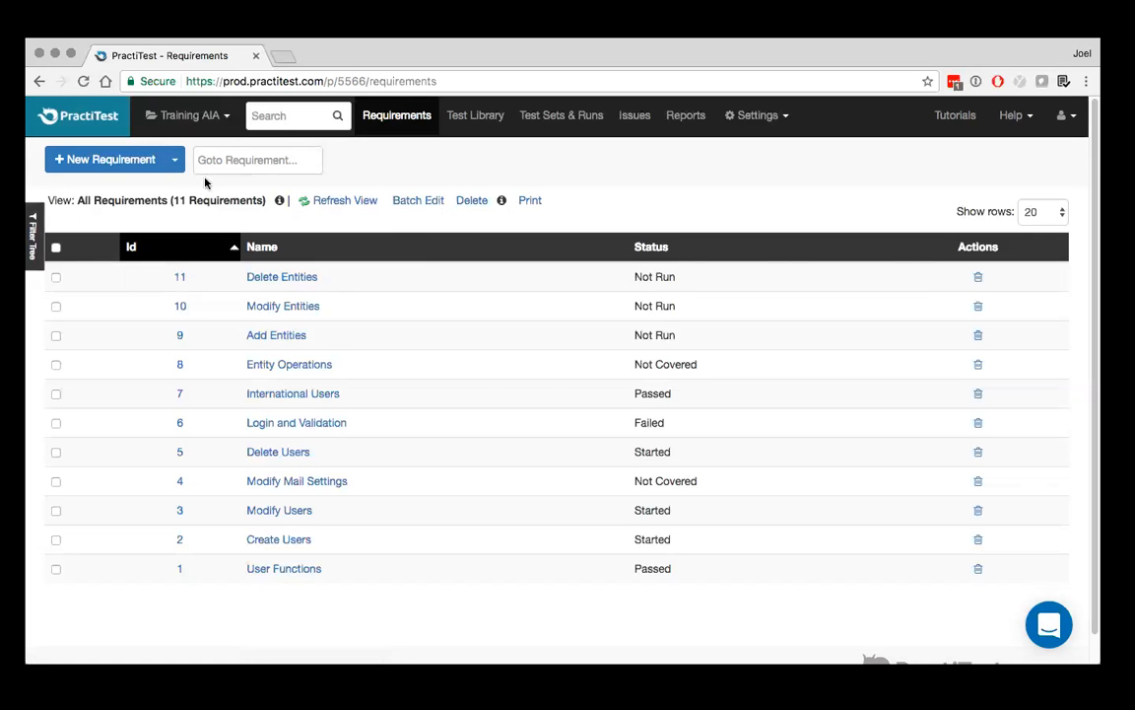
pyautogui.click(36, 245)
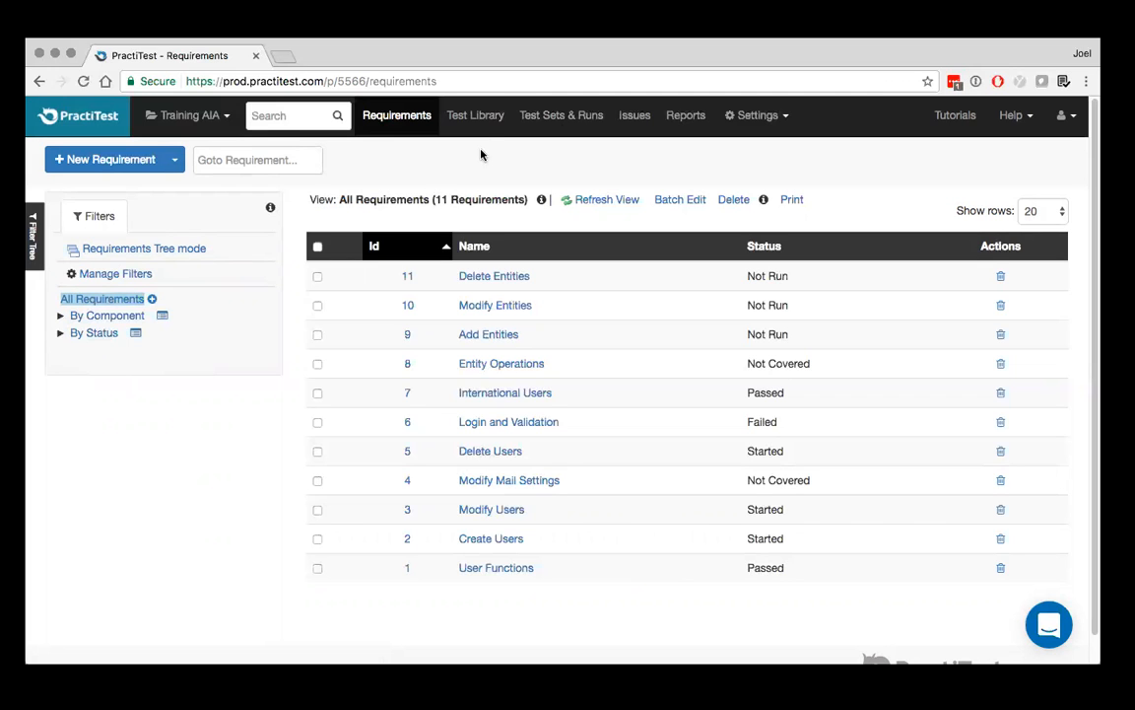
pyautogui.click(481, 118)
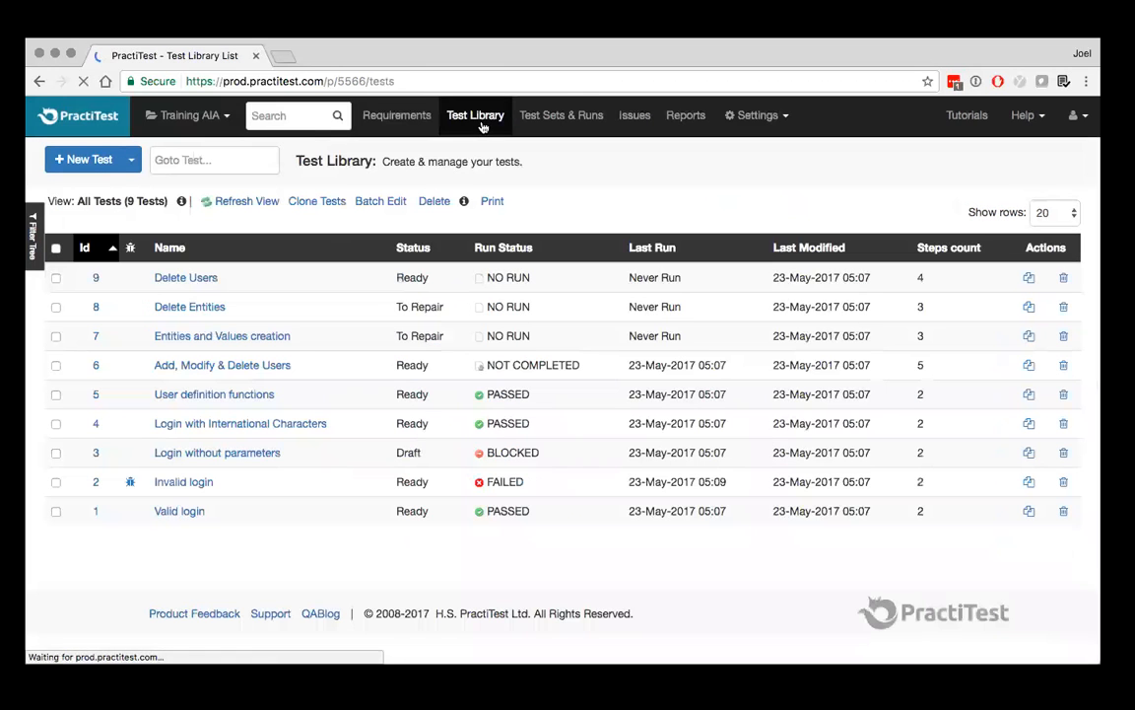
pyautogui.click(399, 113)
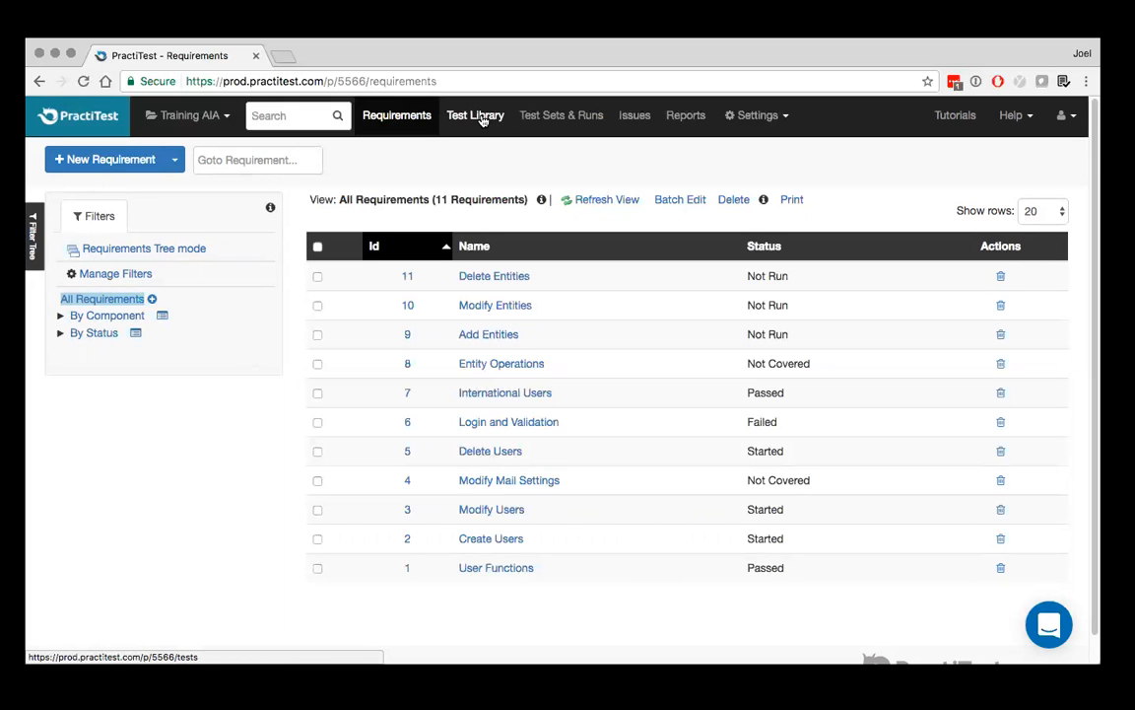
pyautogui.click(35, 244)
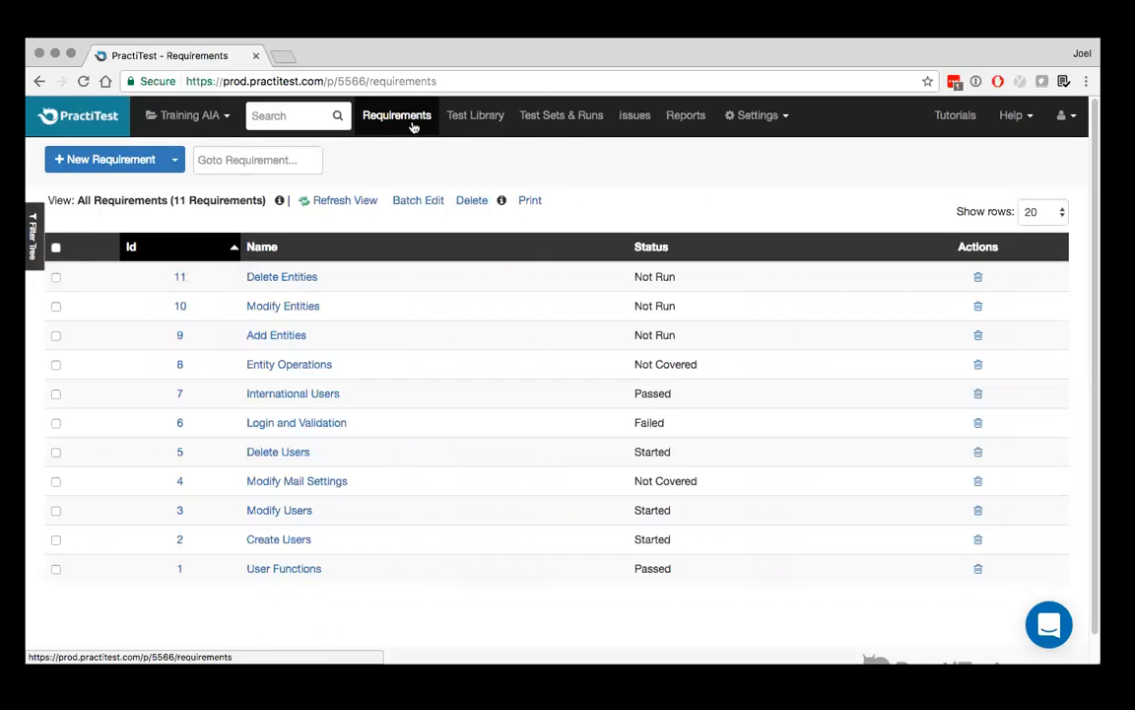
# Open the Invalid login test from the Test Library
pyautogui.click(490, 118)
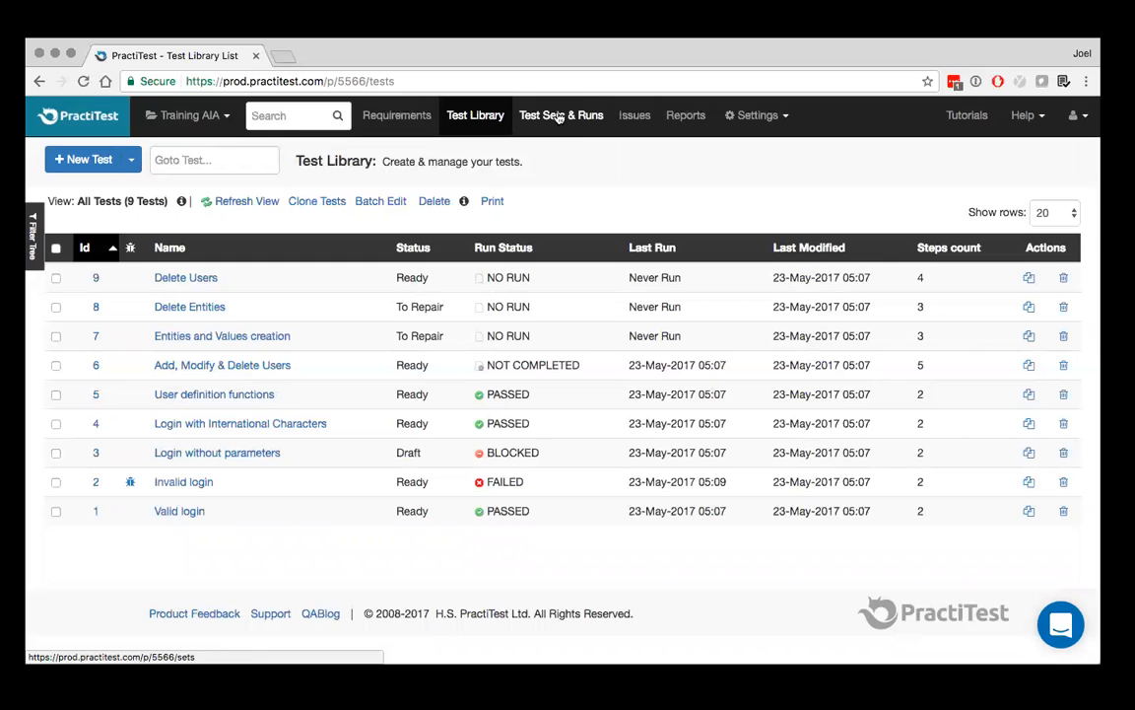
pyautogui.click(173, 485)
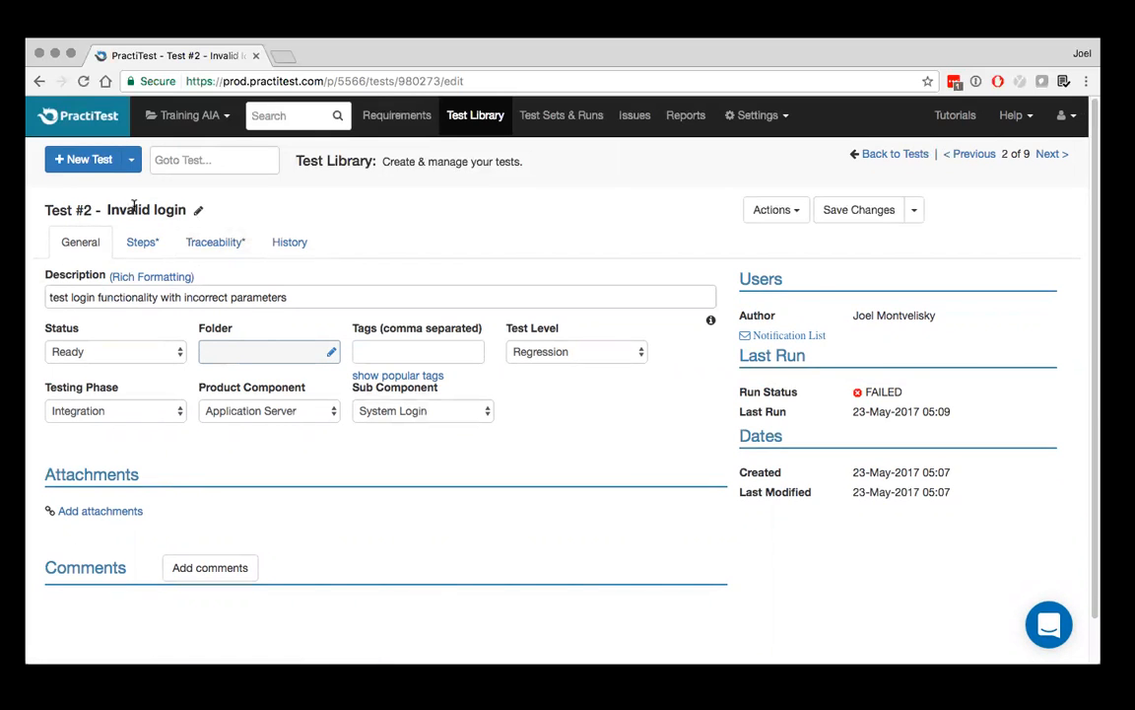
# Add several lines of filler text, such as sdf, asd, fasd and asdf, below the Invalid login test's description
pyautogui.click(290, 297)
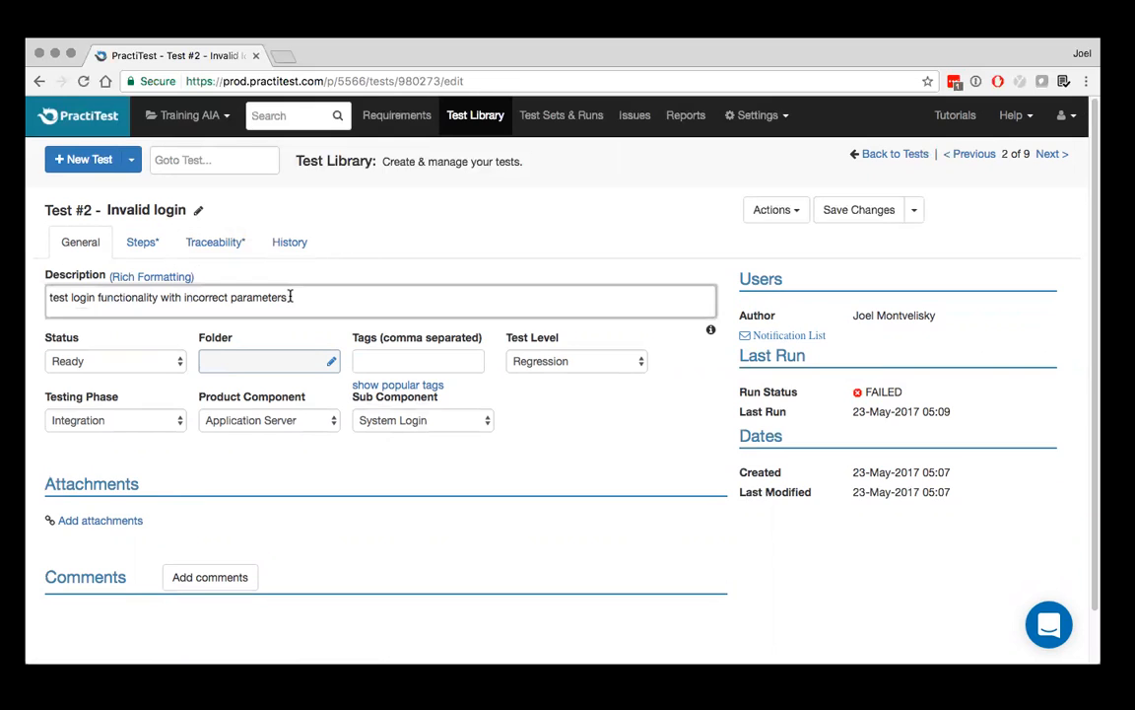
pyautogui.press('super+a')
pyautogui.write('sdf')
pyautogui.press('Return')
pyautogui.write('asd')
pyautogui.press('Return')
pyautogui.write('fasd')
pyautogui.press('Return')
pyautogui.write('f')
pyautogui.press('Return')
pyautogui.write('asd')
pyautogui.press('Return')
pyautogui.write('fas')
pyautogui.press('Return')
pyautogui.write('df')
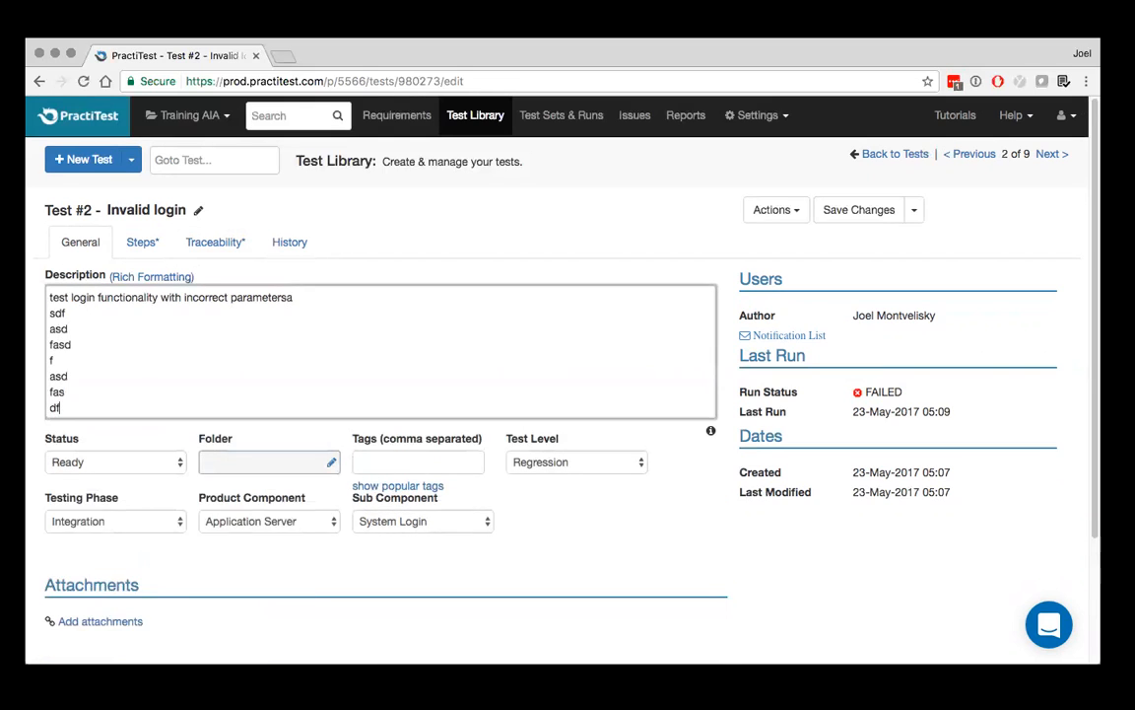
pyautogui.press('Return')
pyautogui.write('asdf')
# Remove all the filler text from the description, leaving only "test login functionality with incorrect parameters"
pyautogui.hotkey('alt', 'shift', 'Up')
pyautogui.hotkey('alt', 'shift', 'Up')
pyautogui.hotkey('alt', 'shift', 'Up')
pyautogui.hotkey('alt', 'shift', 'Up')
pyautogui.hotkey('alt', 'shift', 'Up')
pyautogui.hotkey('alt', 'shift', 'Up')
pyautogui.hotkey('alt', 'shift', 'Up')
pyautogui.hotkey('alt', 'shift', 'Up')
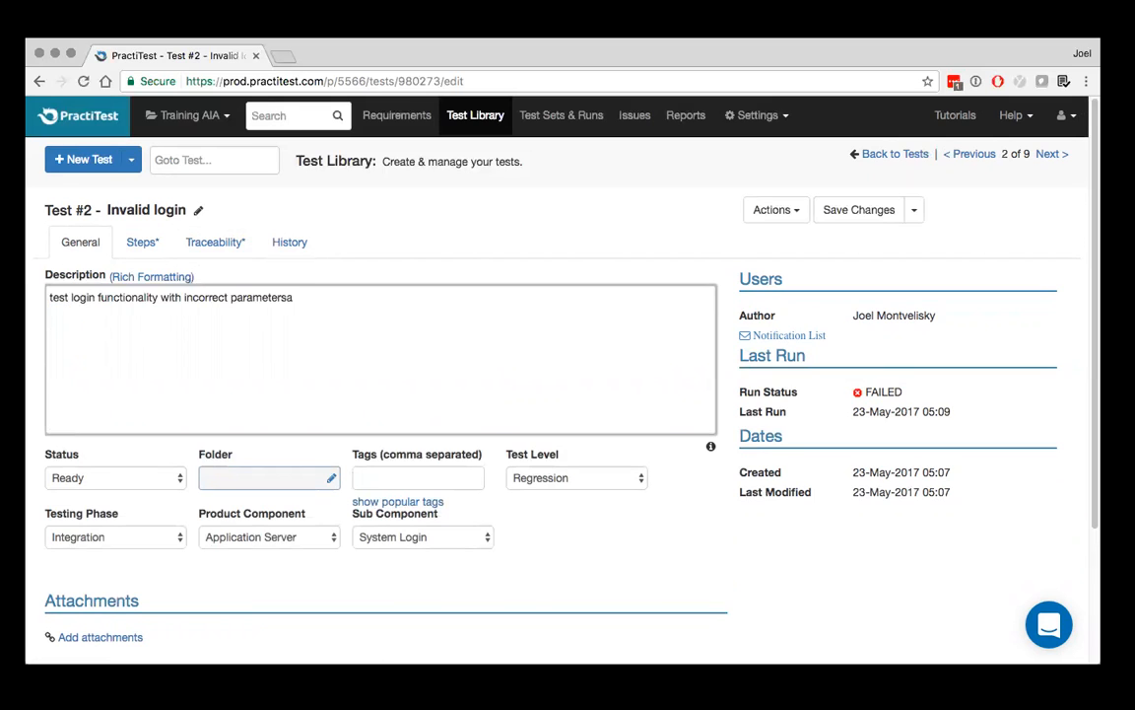
pyautogui.click(410, 242)
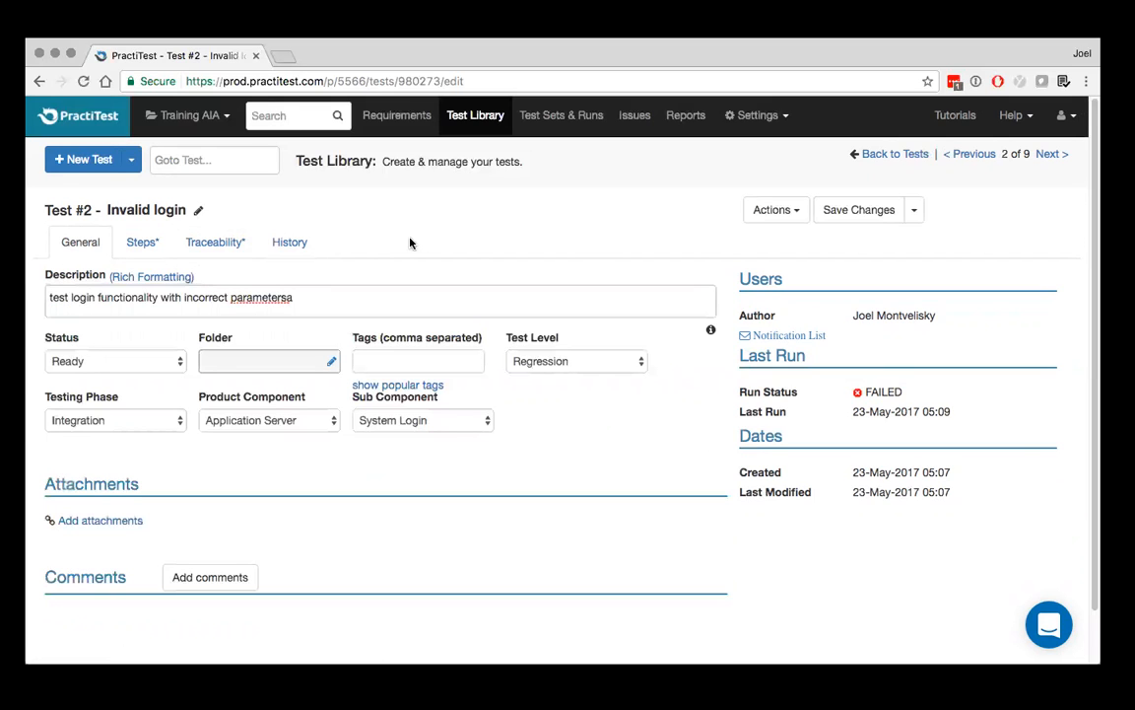
pyautogui.click(295, 298)
pyautogui.press('BackSpace')
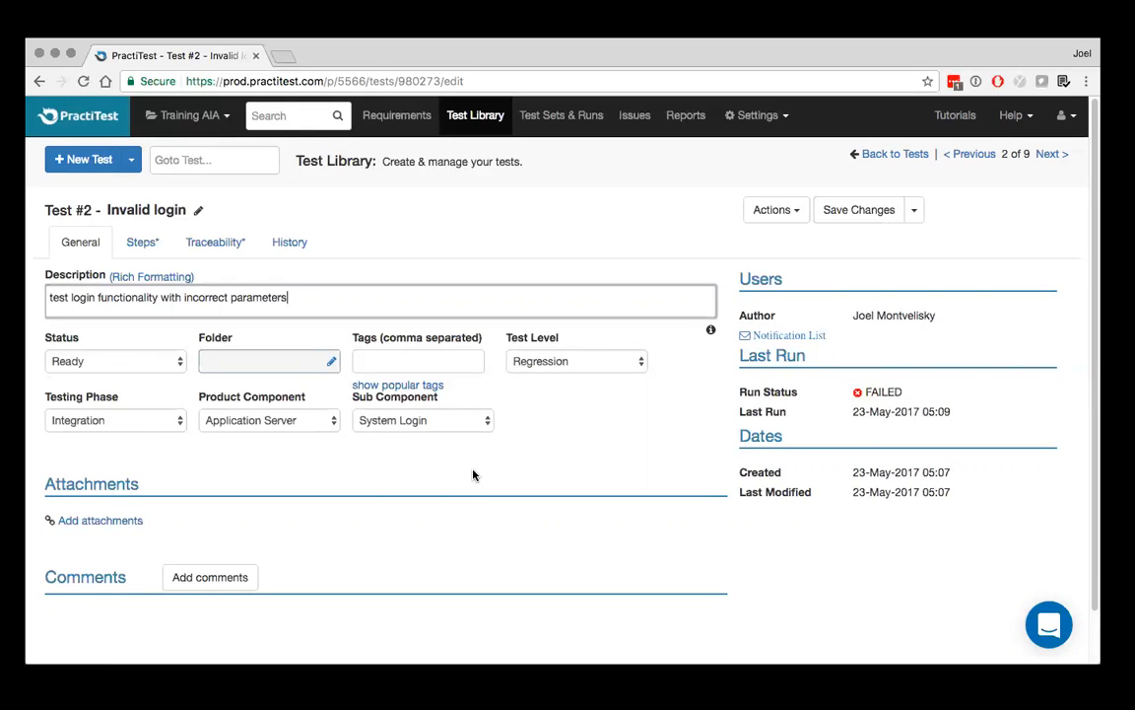
# Examine the available Test Level, Product Component and Sub Component options, keeping Regression, Application Server and System Login selected
pyautogui.click(573, 360)
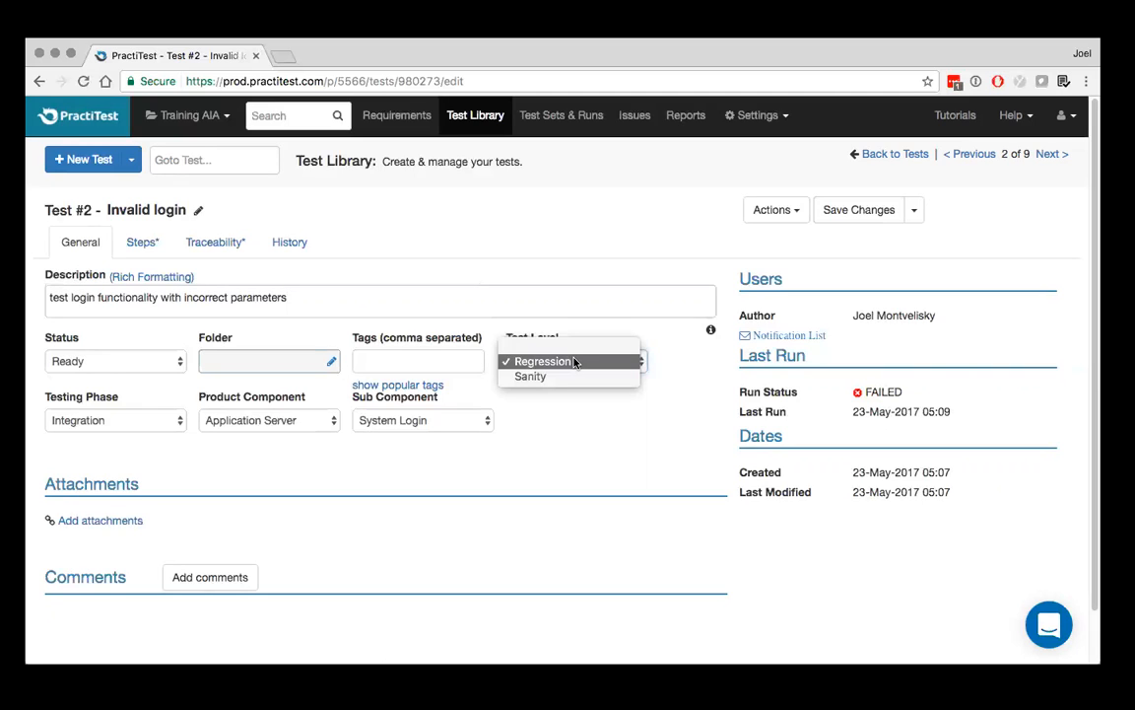
pyautogui.click(573, 362)
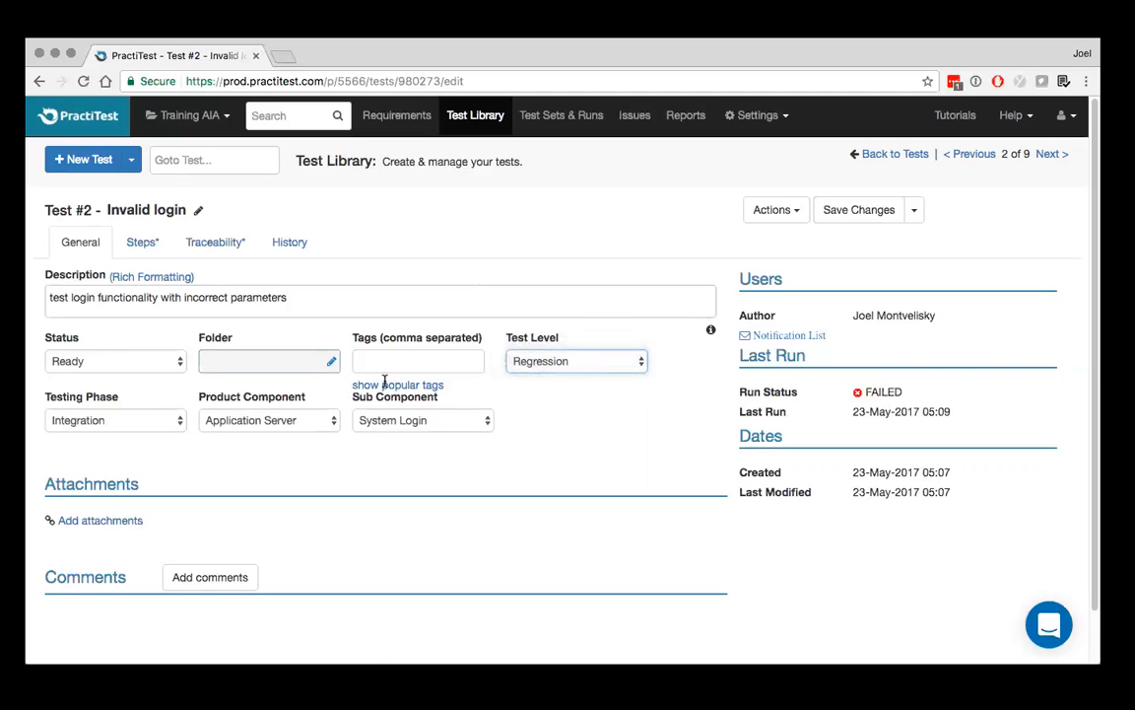
pyautogui.click(296, 423)
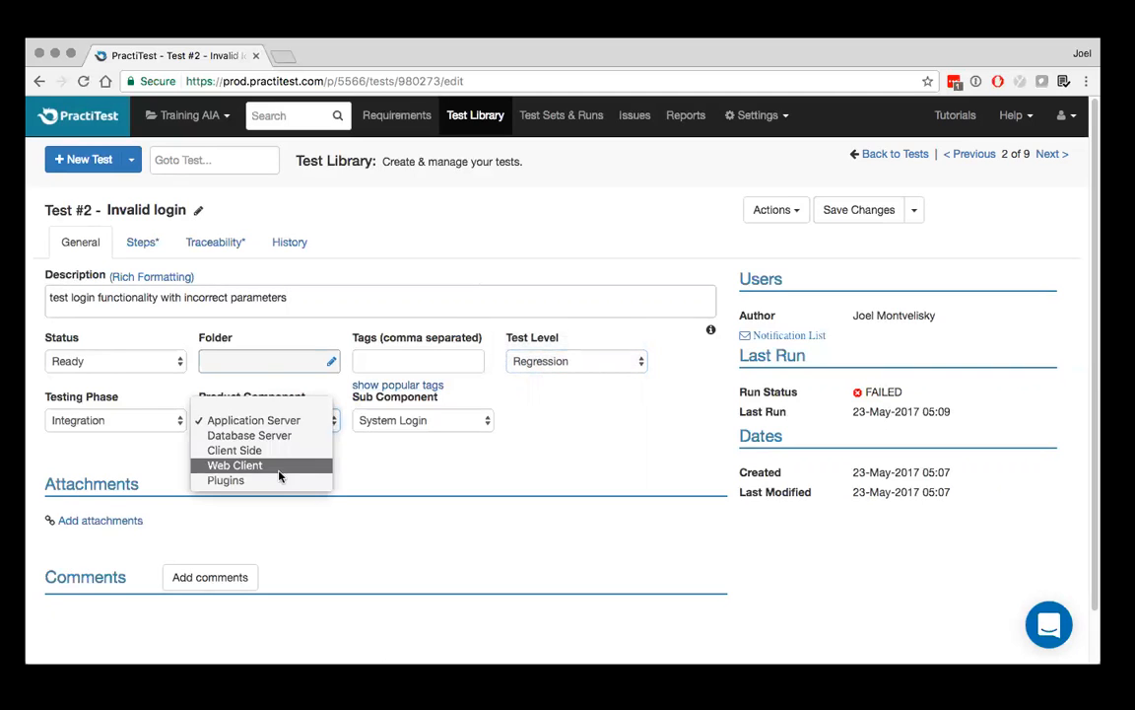
pyautogui.click(286, 421)
pyautogui.click(393, 422)
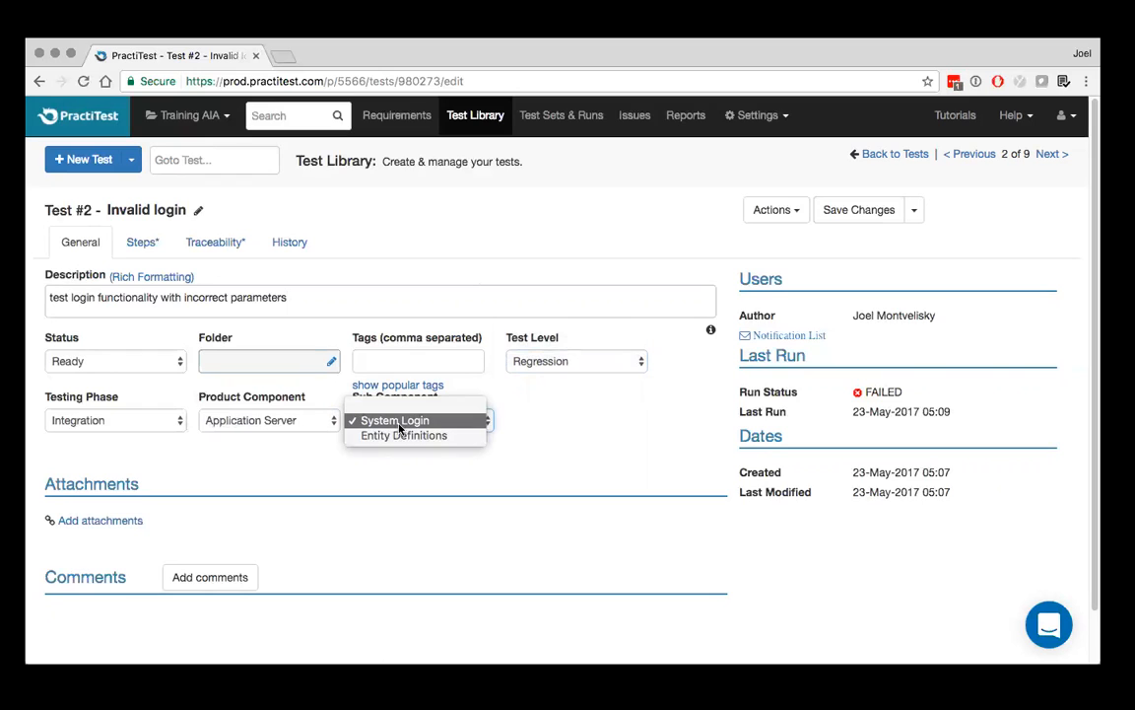
pyautogui.click(398, 421)
# Set the Product Component to Client Side and check which Sub Component options it offers without choosing one
pyautogui.click(271, 421)
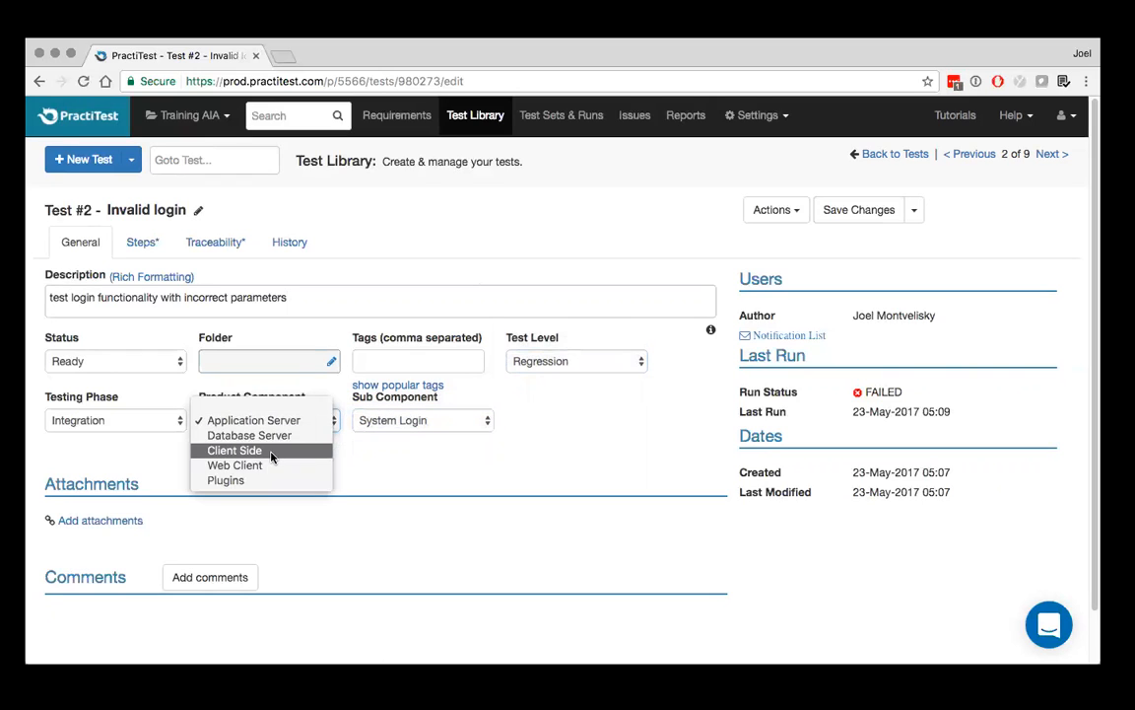
pyautogui.click(271, 454)
pyautogui.click(423, 421)
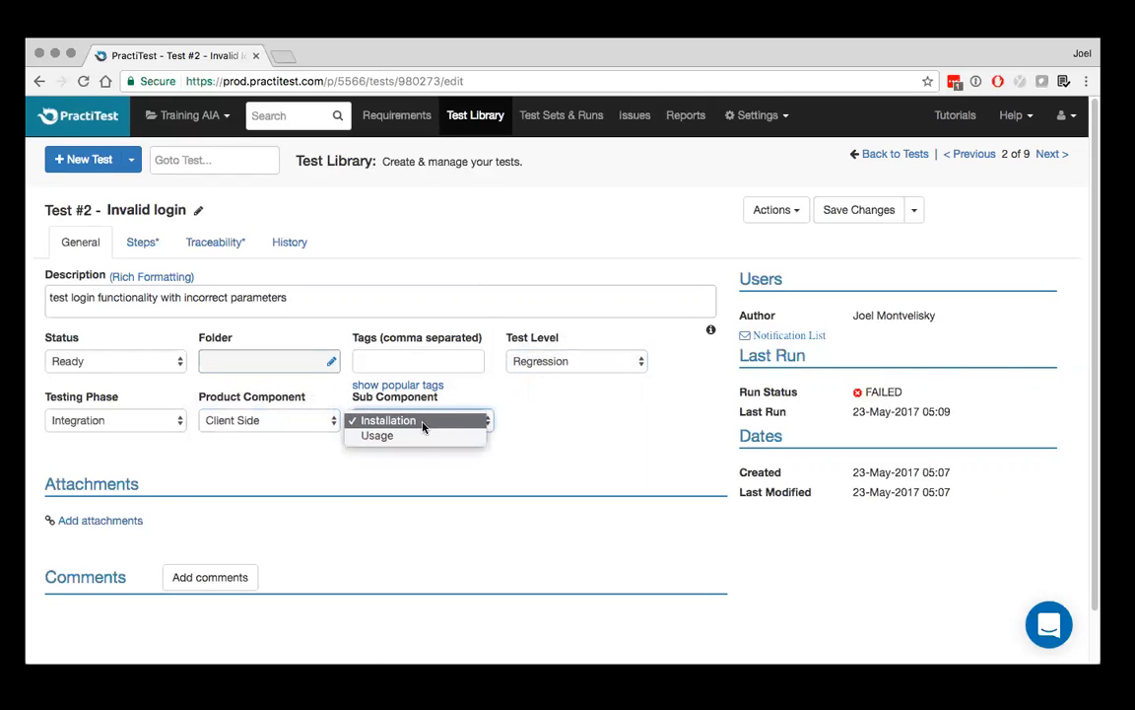
pyautogui.click(420, 467)
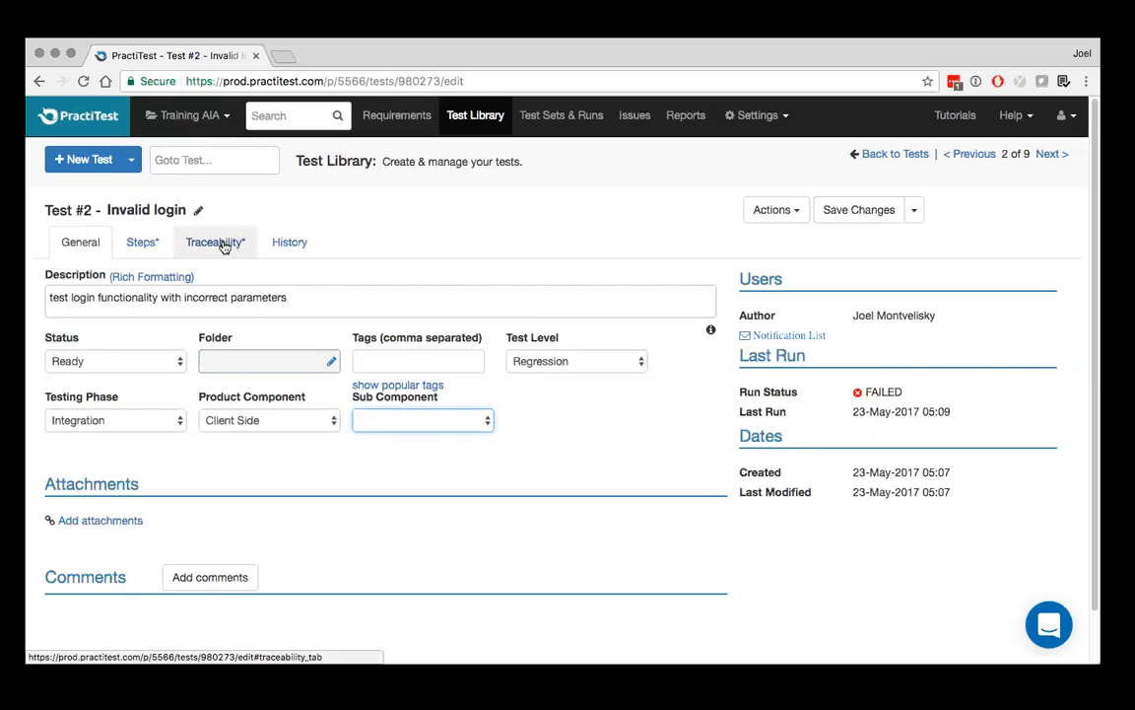
# Call the steps of the Valid login test before step 1 of the Invalid login test
pyautogui.click(143, 244)
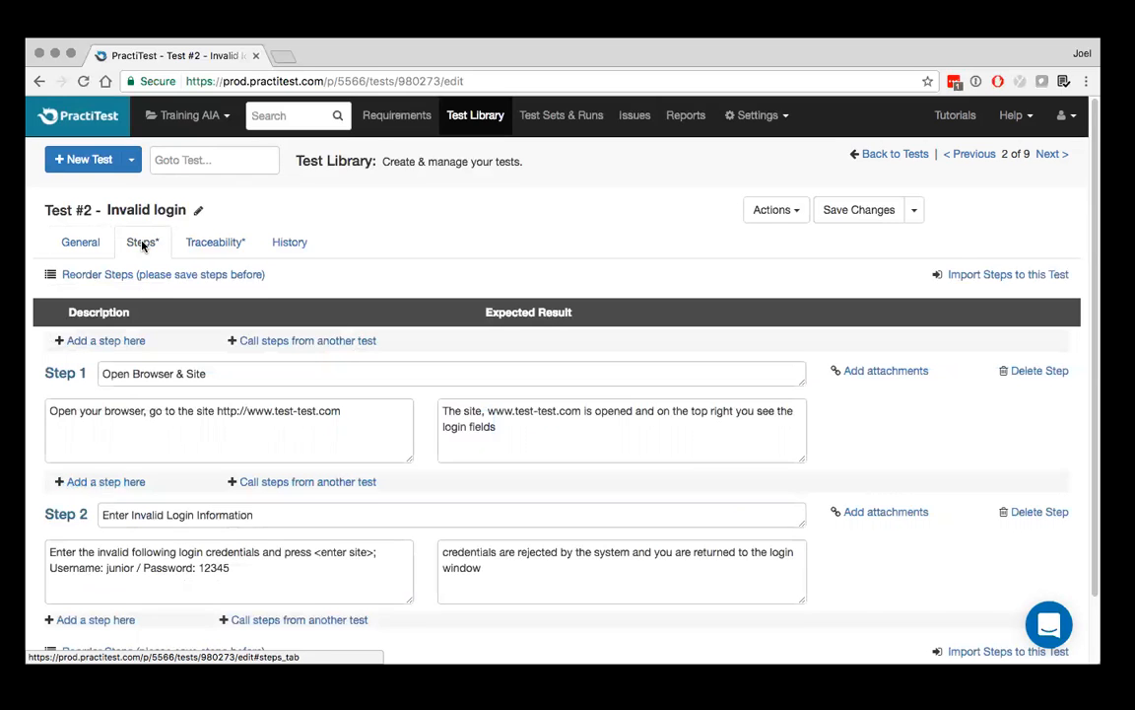
pyautogui.scroll(-1, 142, 245)
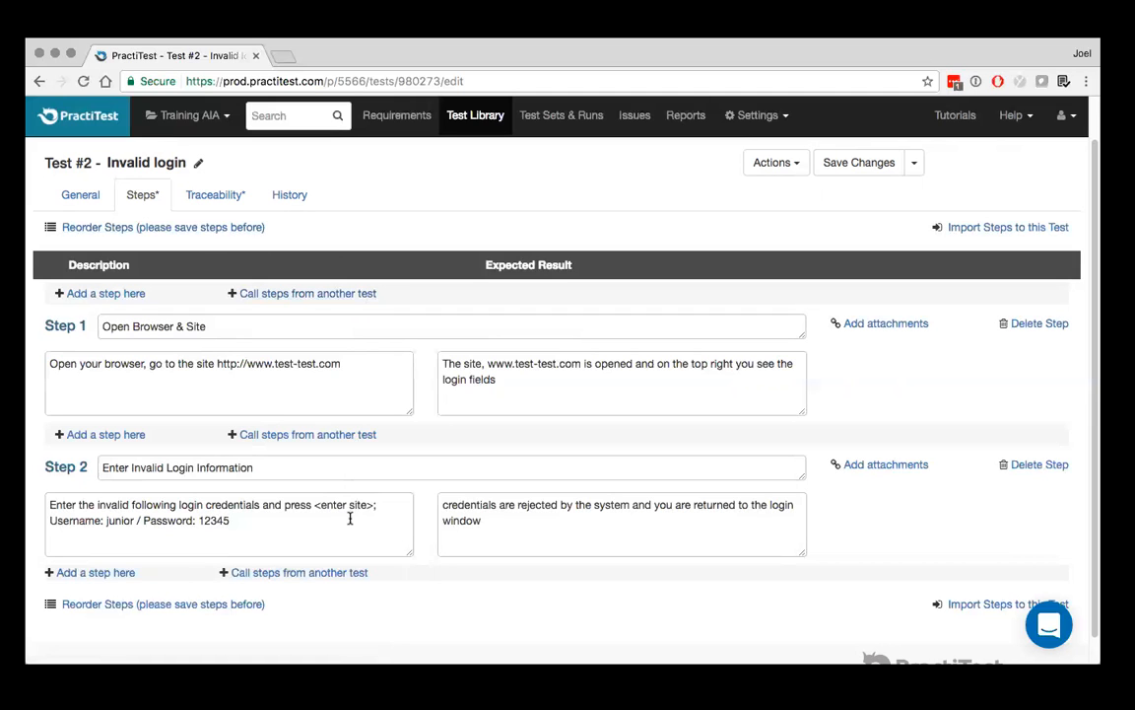
pyautogui.click(321, 294)
pyautogui.click(258, 298)
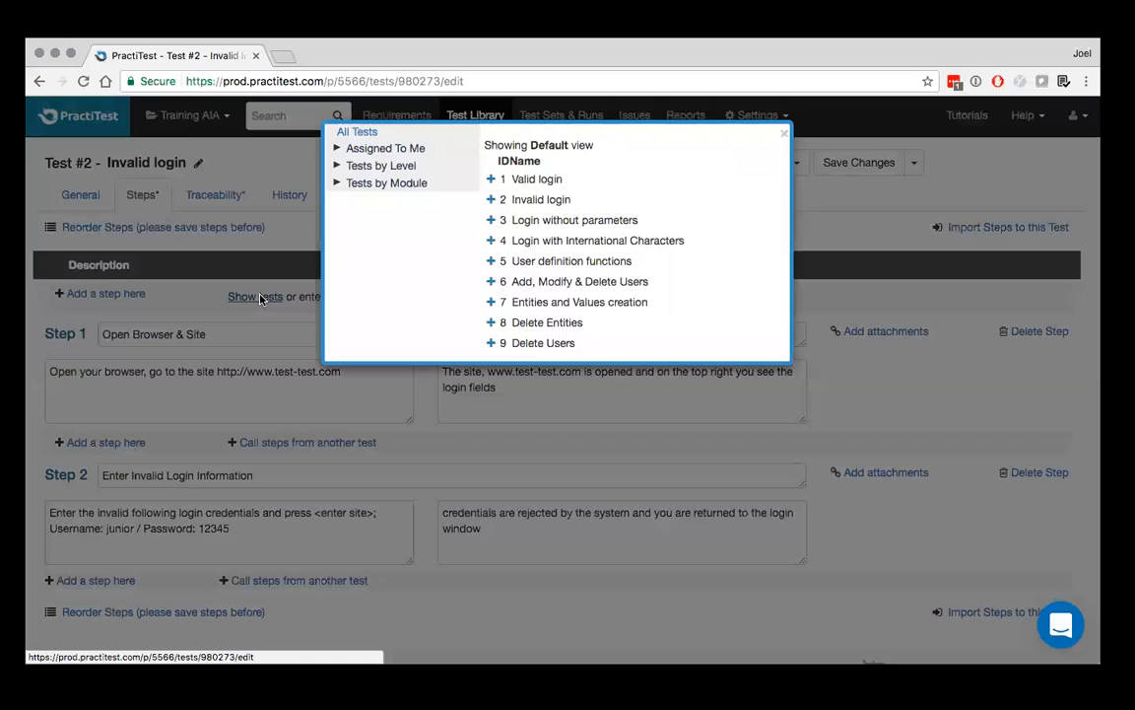
pyautogui.click(490, 180)
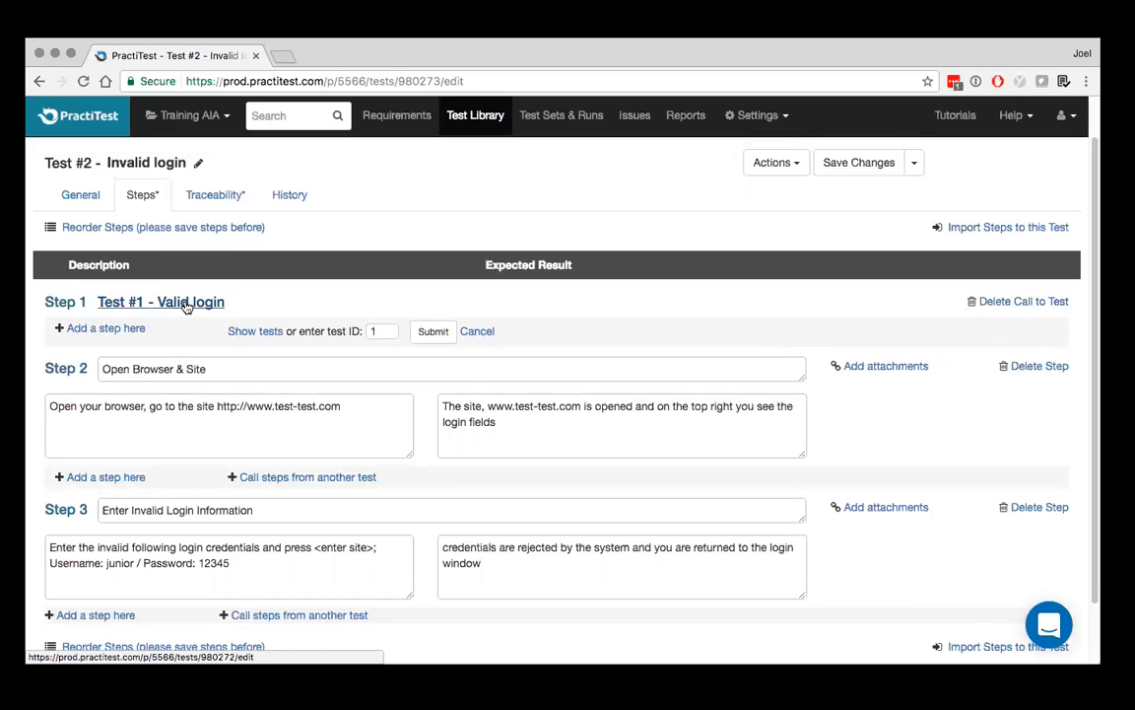
# Delete the call to the Valid login test from the Invalid login test's steps
pyautogui.click(1021, 304)
pyautogui.click(716, 174)
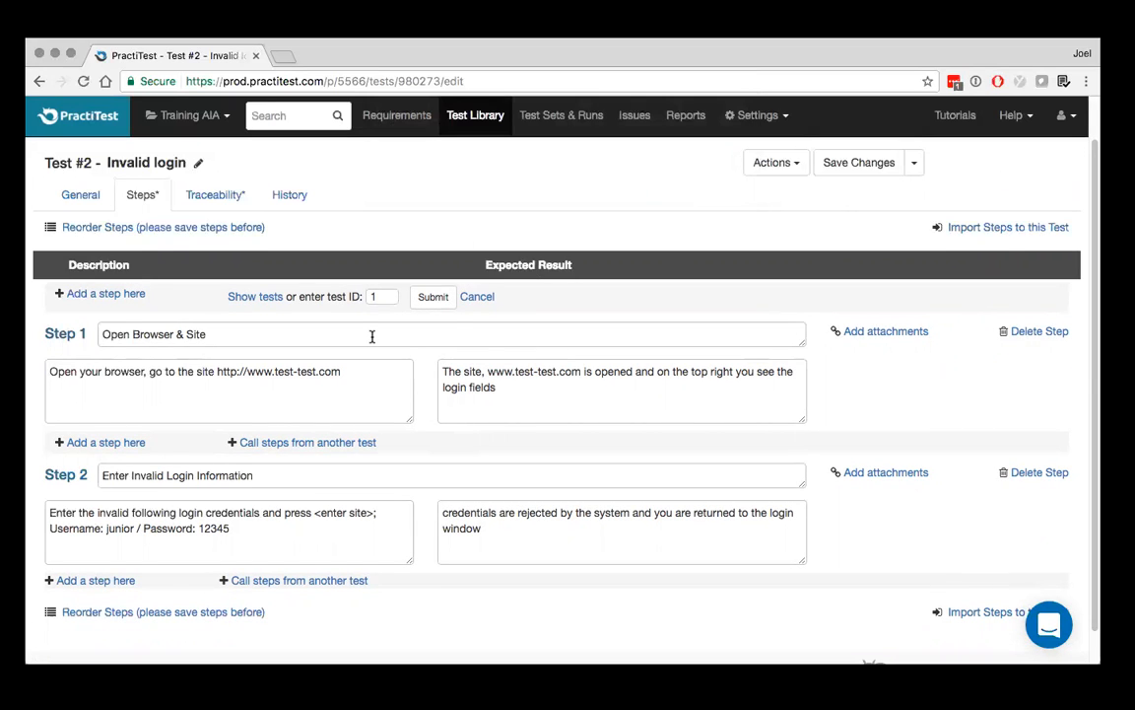
pyautogui.scroll(1, 372, 336)
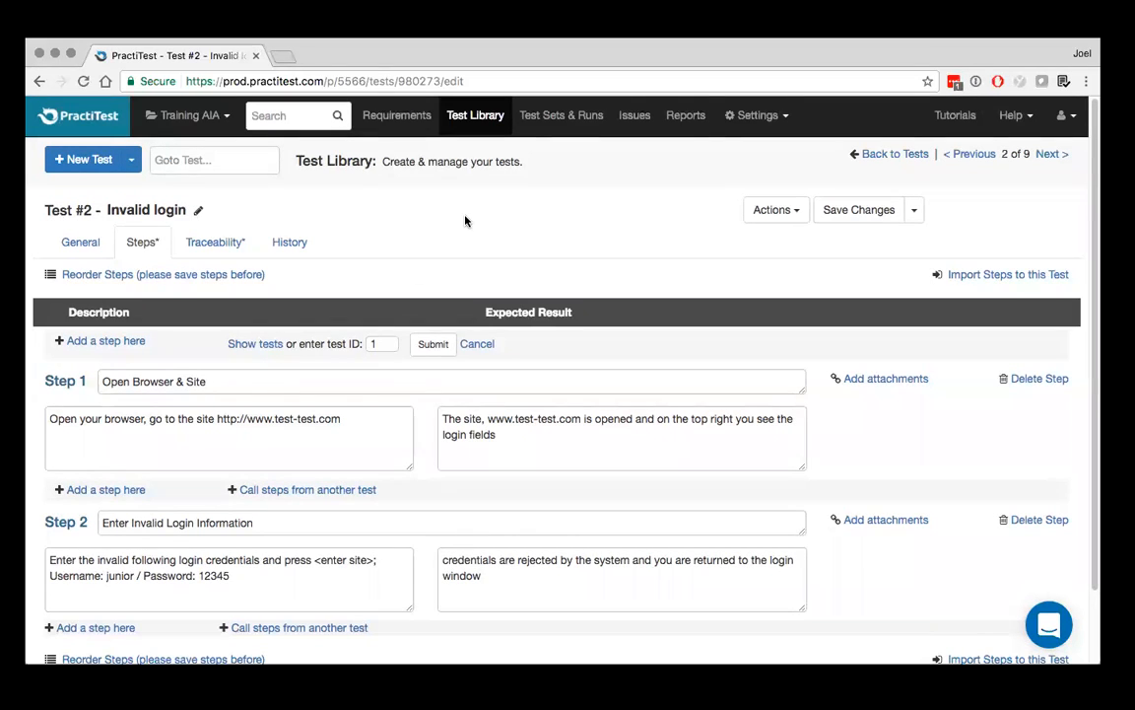
# Return to the Test Library list, discarding the unsaved changes to the Invalid login test
pyautogui.click(477, 118)
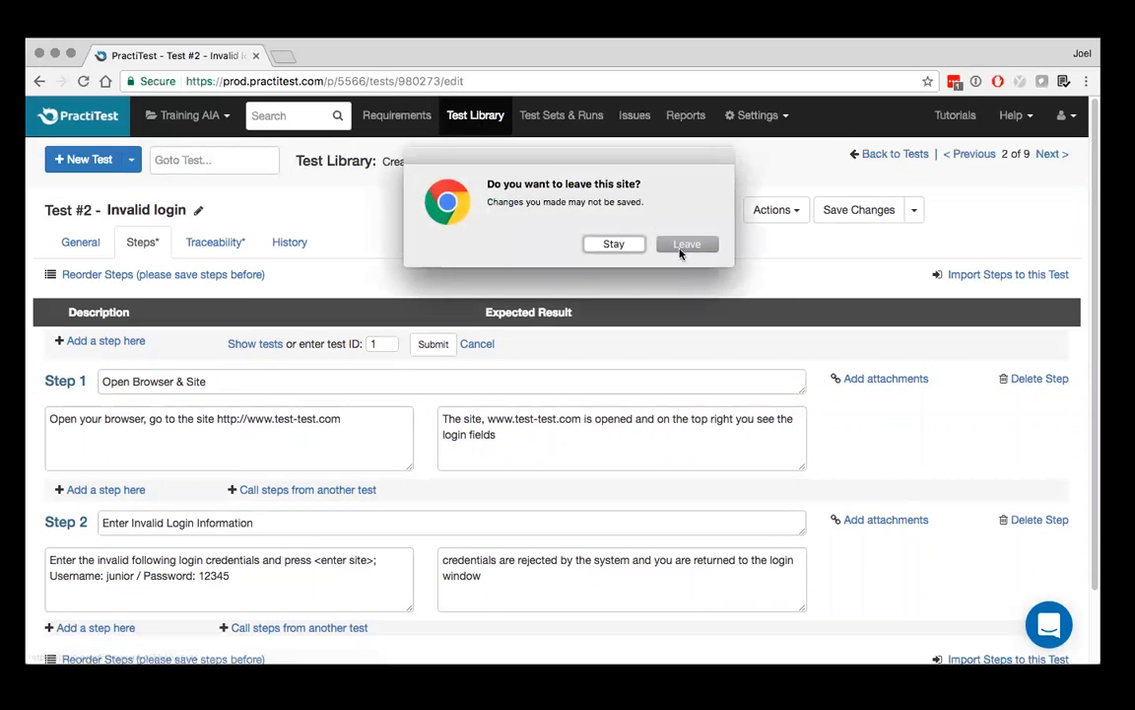
pyautogui.click(684, 246)
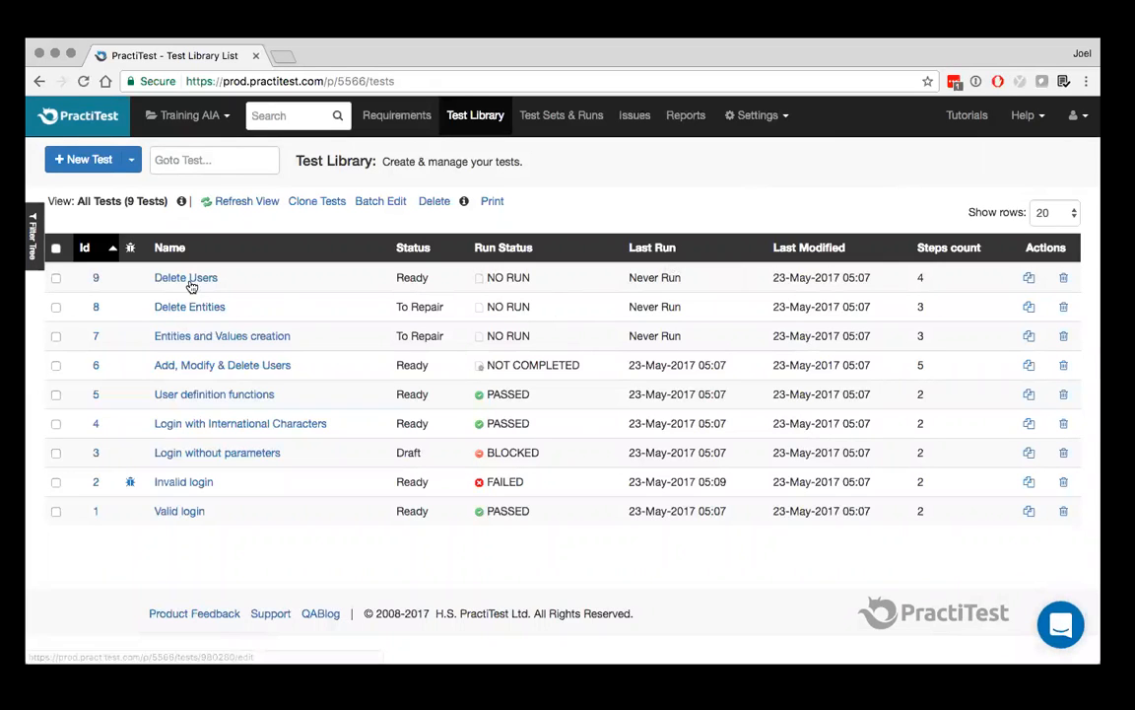
# Select the Delete Users and Entities and Values creation tests and show the filter tree beside the test list
pyautogui.click(55, 278)
pyautogui.click(55, 336)
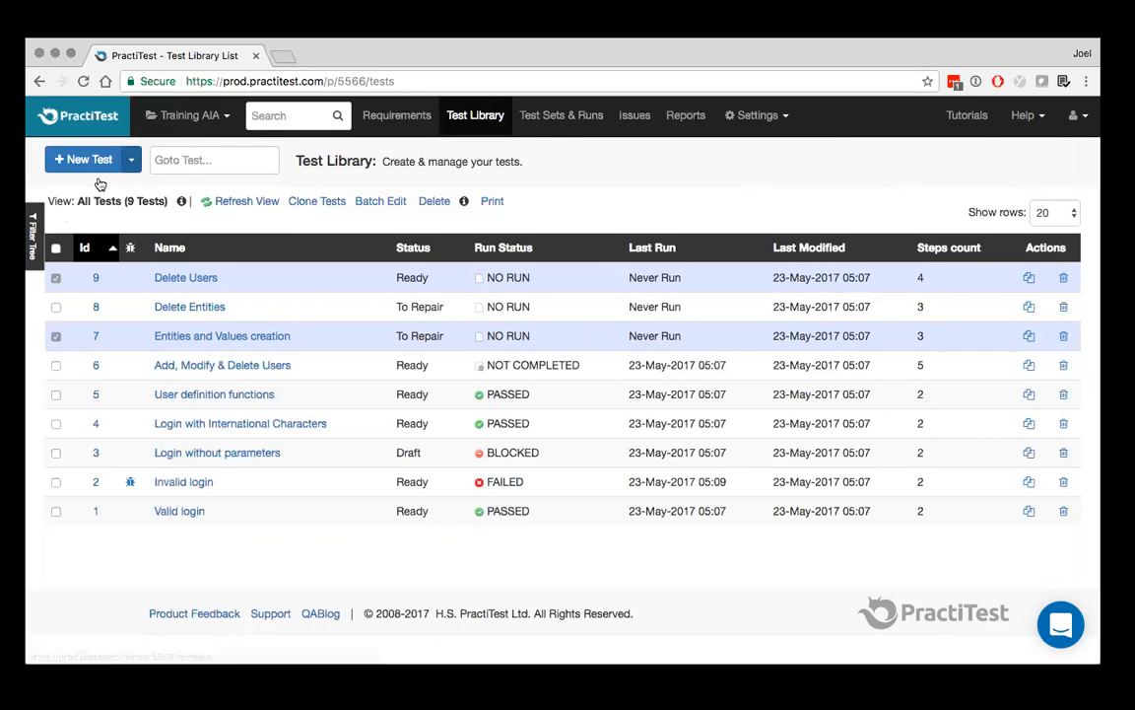
pyautogui.click(35, 237)
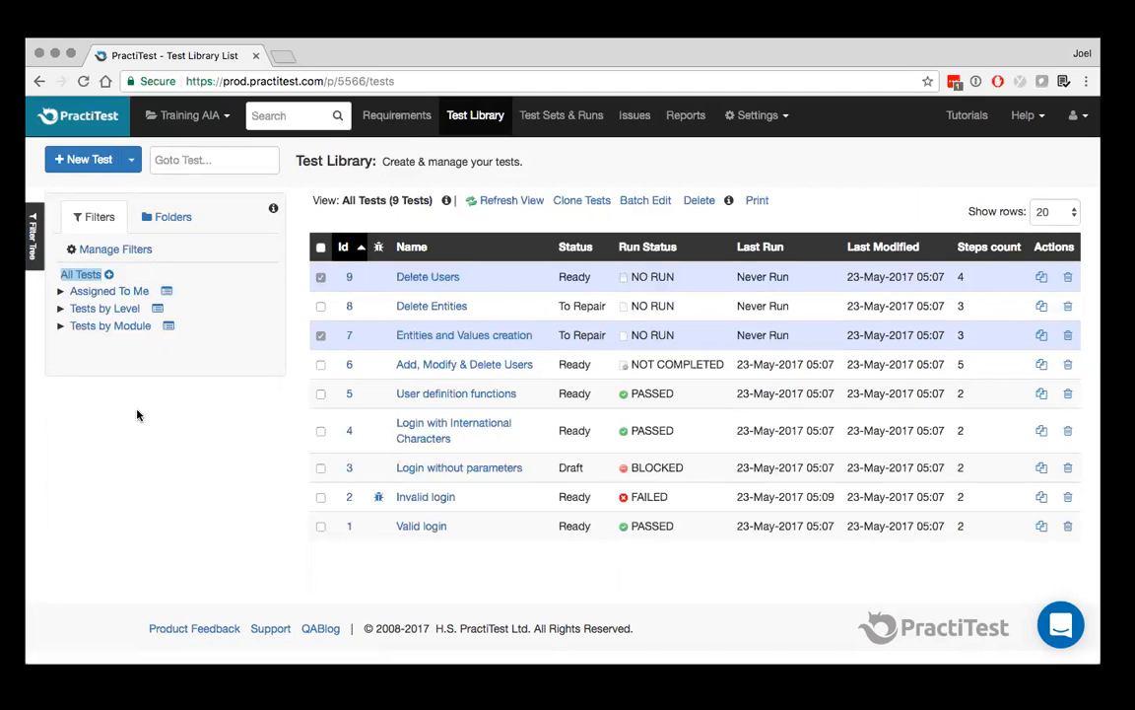
# Open the Add, Modify & Delete Users test and check its Test Level options, keeping Sanity selected
pyautogui.click(453, 366)
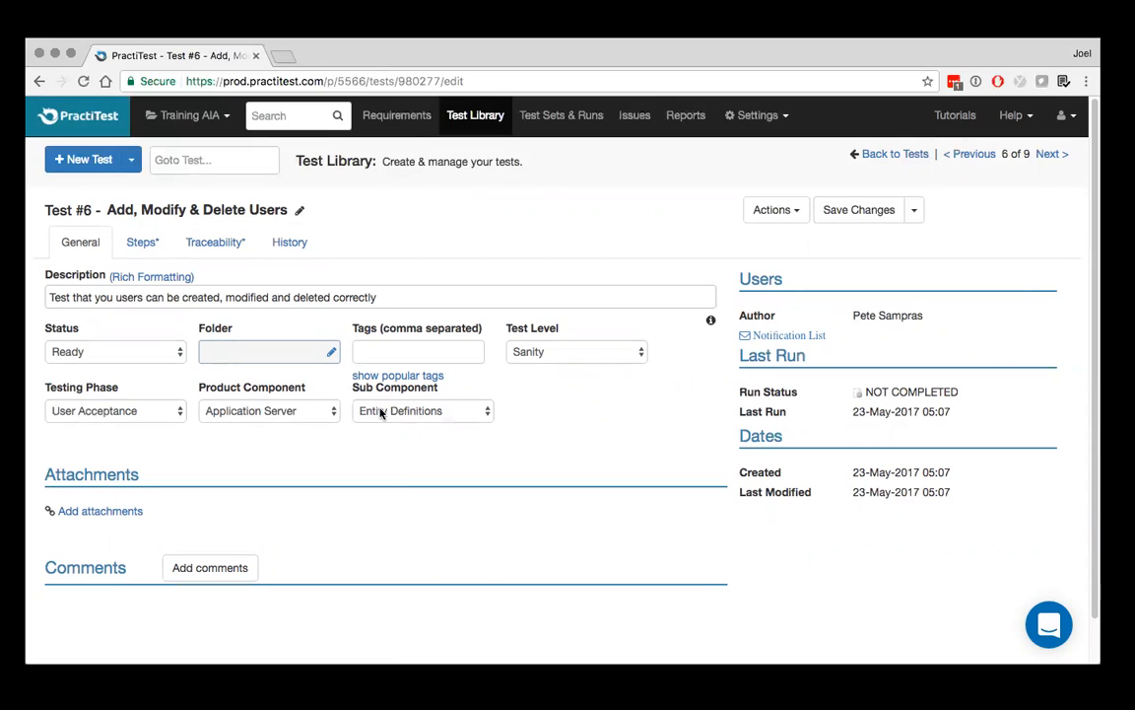
pyautogui.click(563, 357)
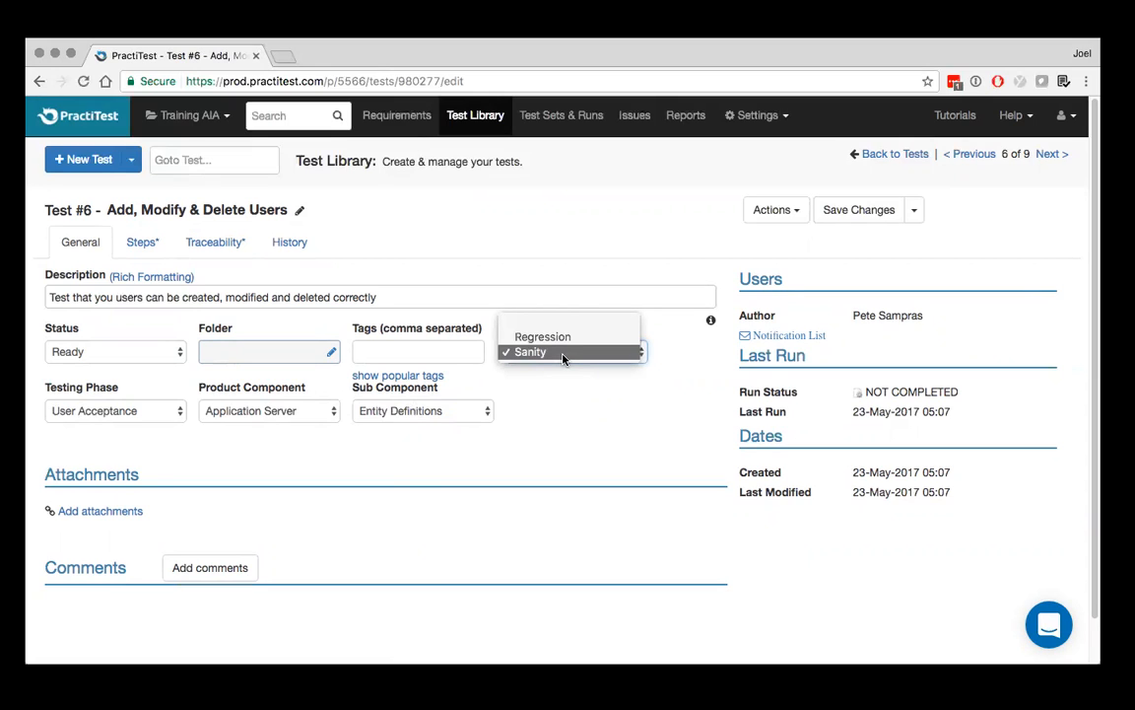
pyautogui.click(564, 355)
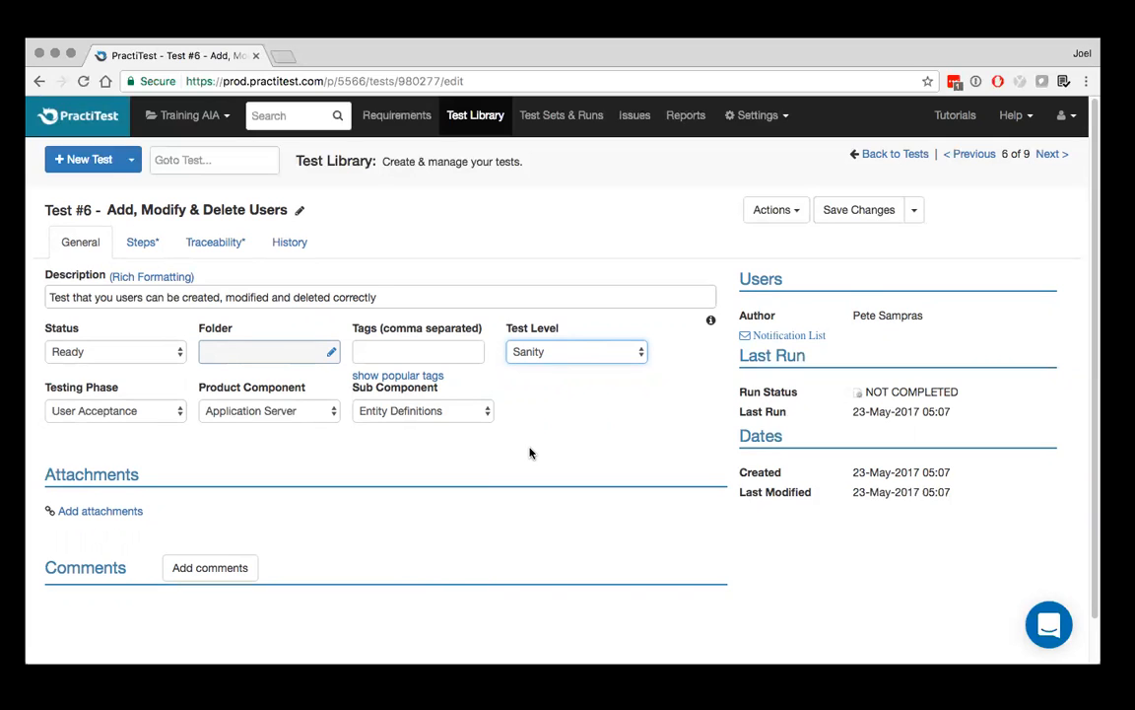
# Return to the Test Library list and filter it by Application Server under Tests by Module
pyautogui.click(483, 118)
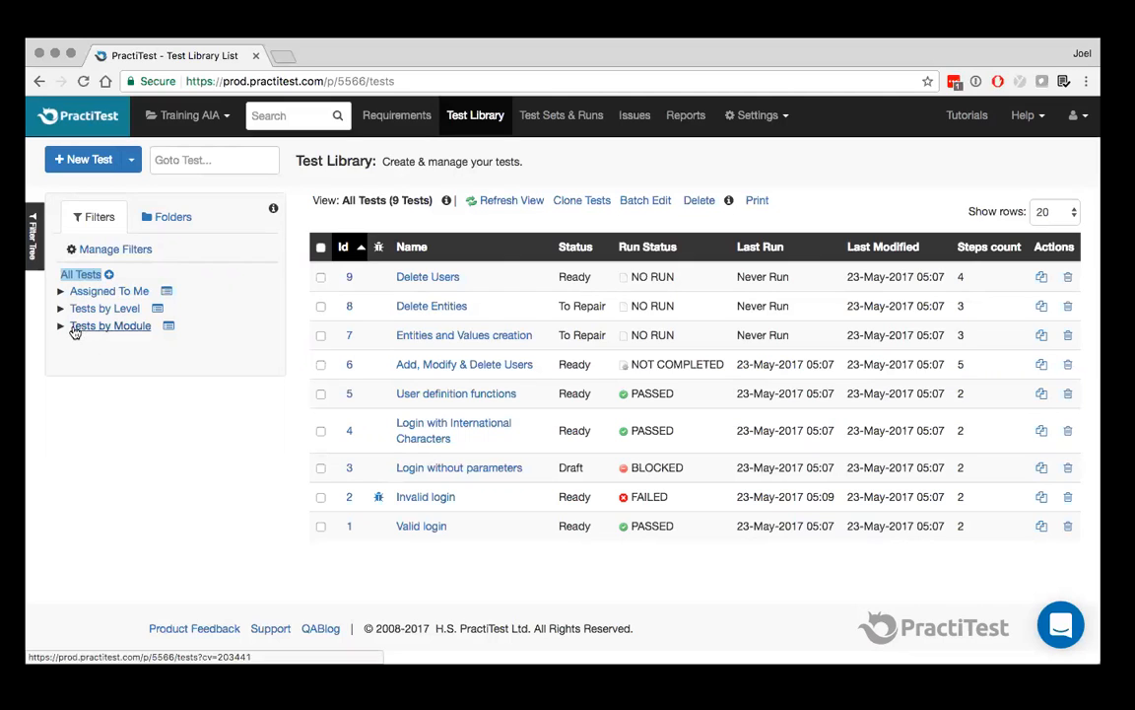
pyautogui.click(107, 328)
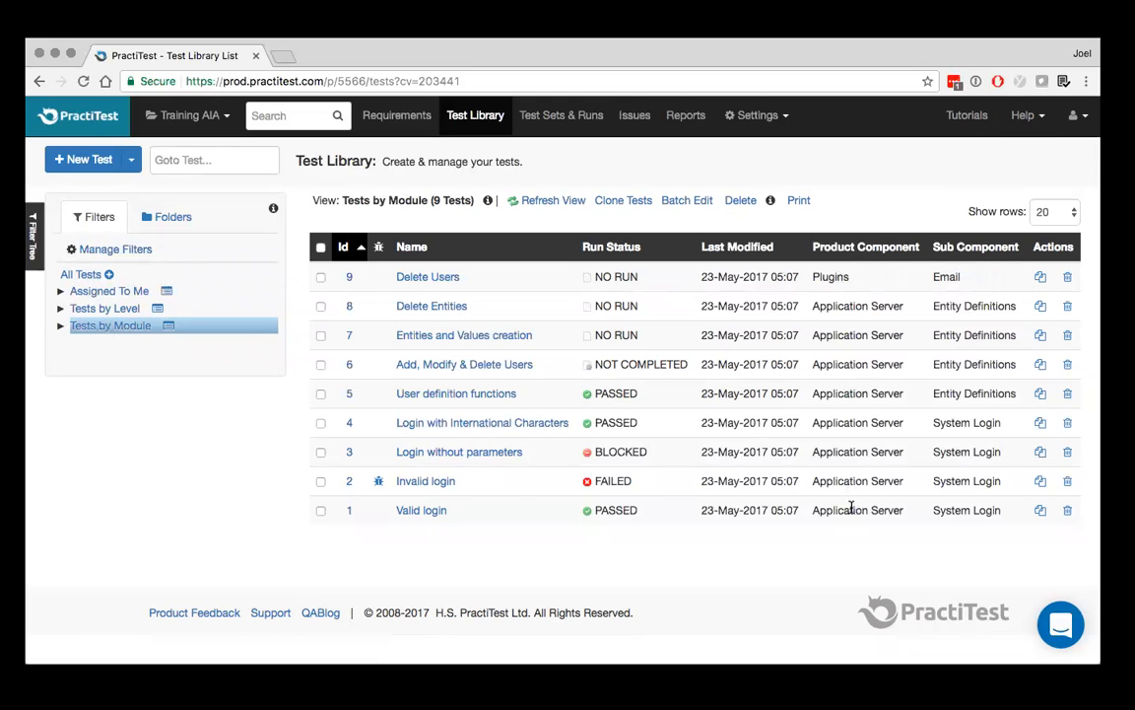
pyautogui.click(59, 329)
pyautogui.click(98, 342)
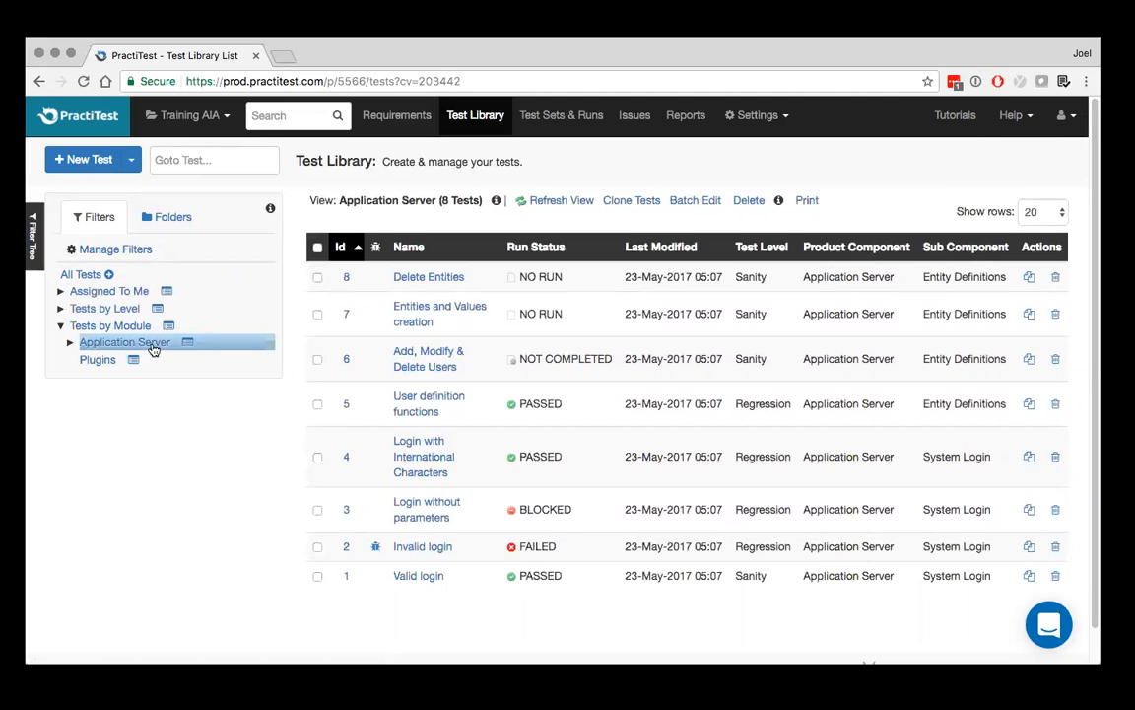
# Open the Application Server filter for editing and examine its criterion's field, operator and value options, keeping Product Component Is Application Server
pyautogui.click(191, 345)
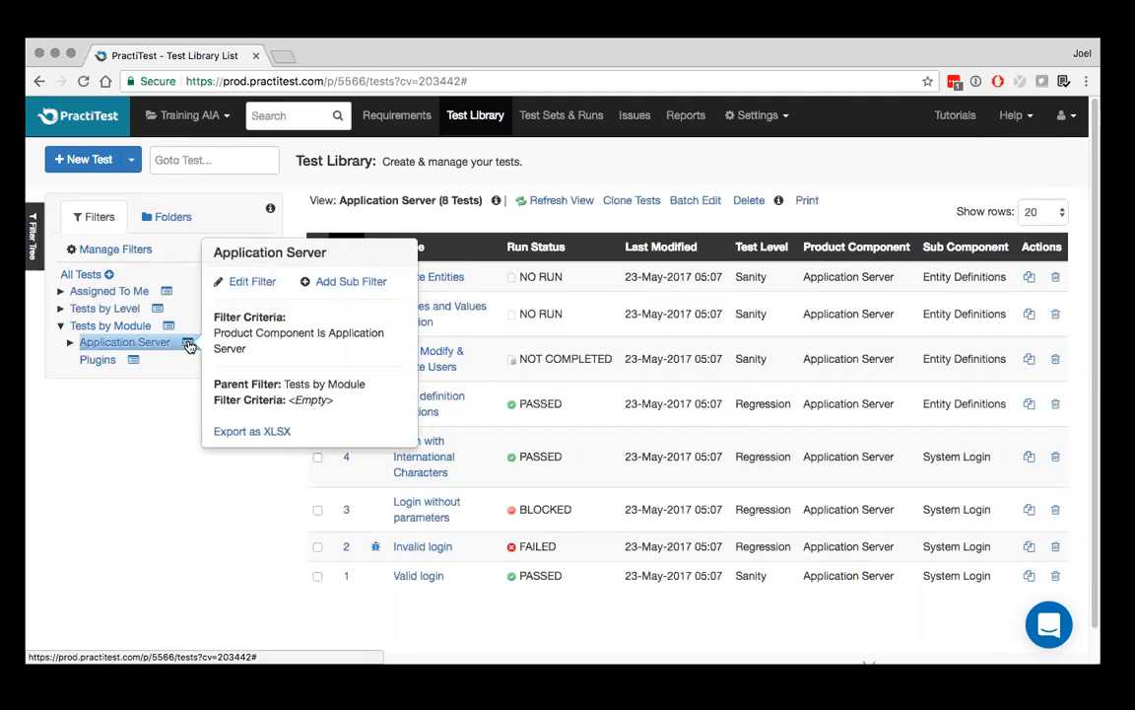
pyautogui.click(248, 283)
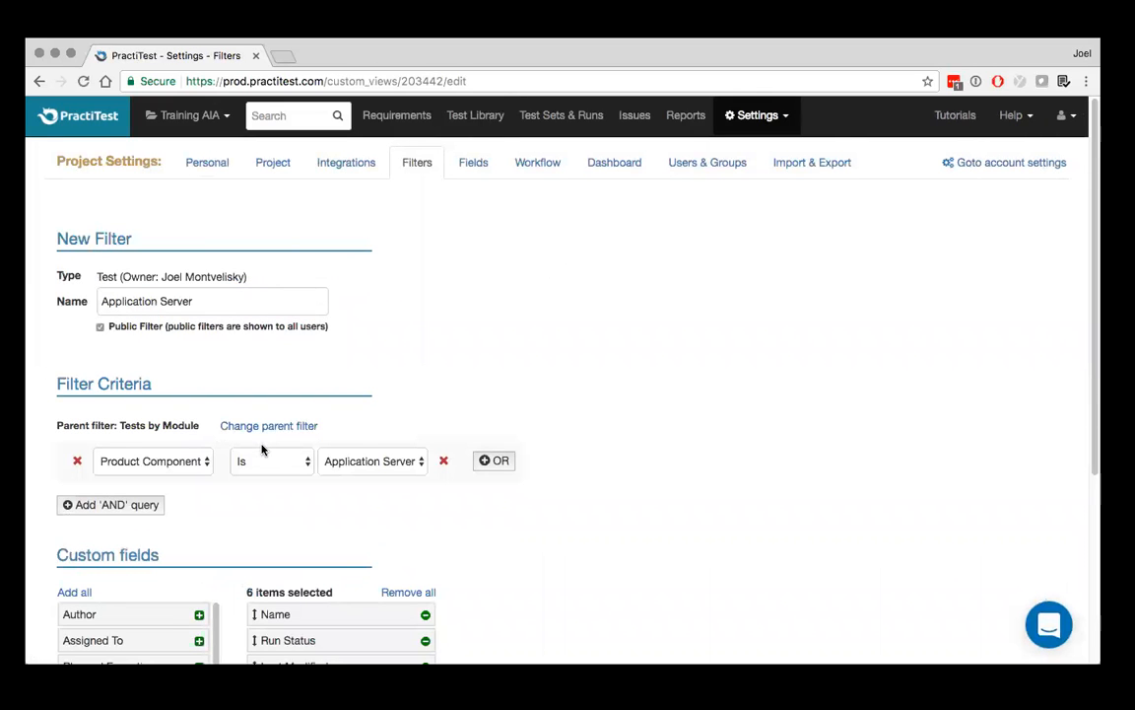
pyautogui.click(157, 461)
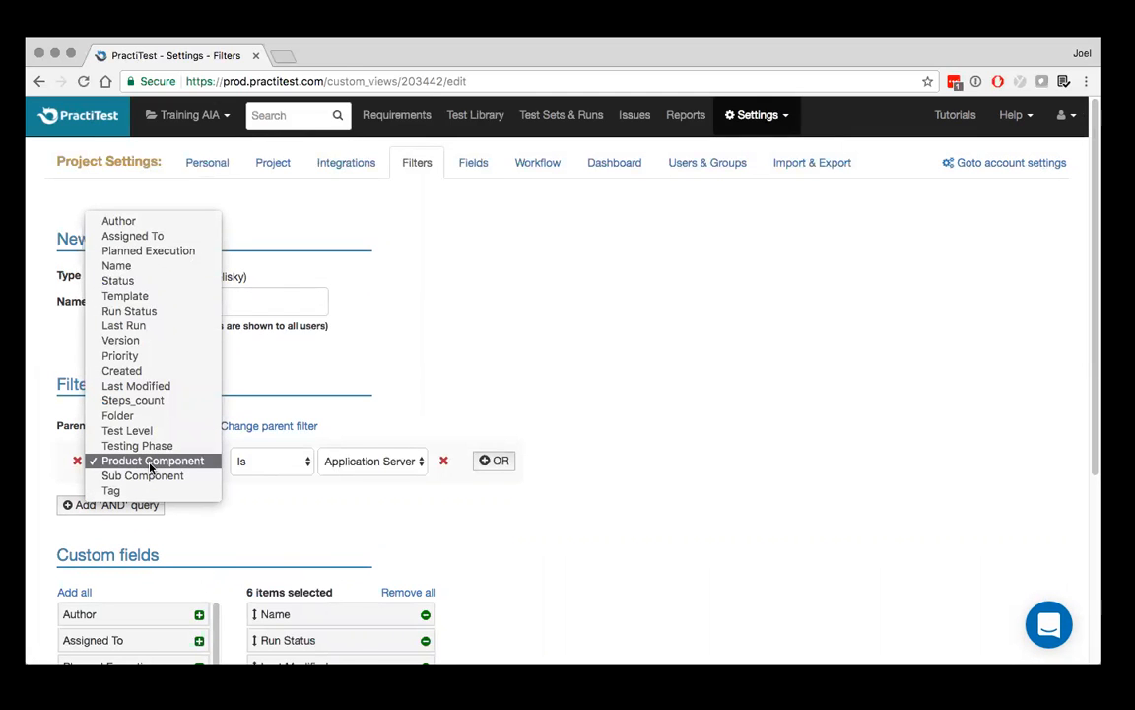
pyautogui.click(150, 463)
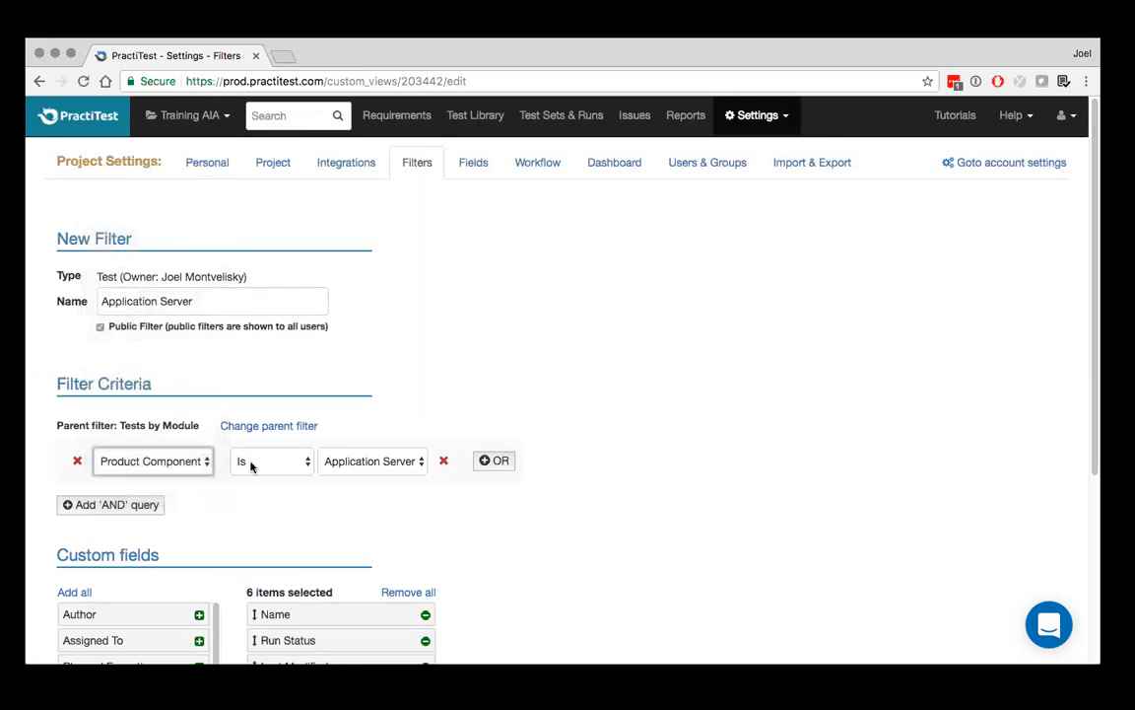
pyautogui.click(264, 461)
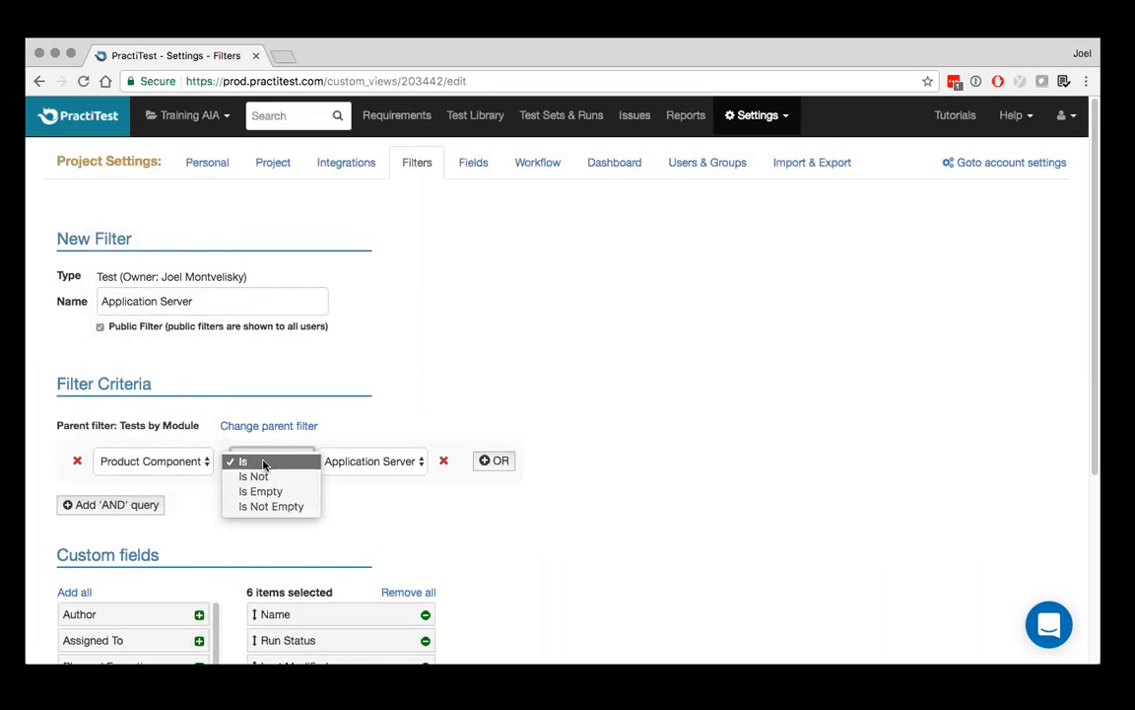
pyautogui.click(287, 464)
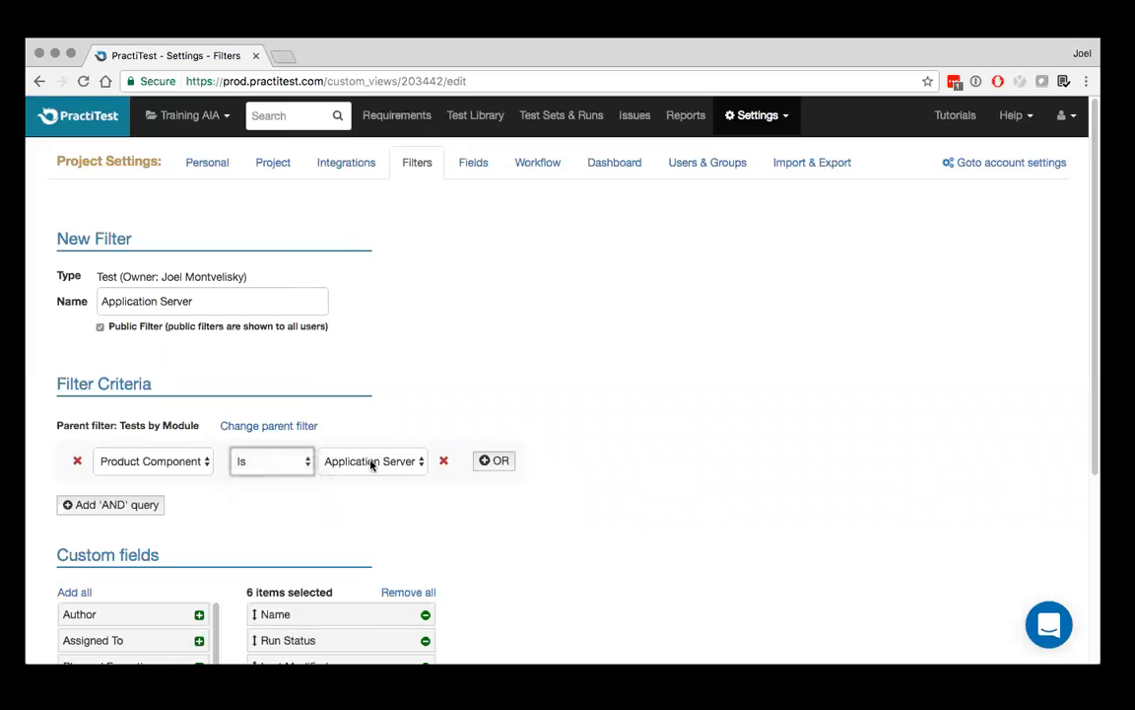
pyautogui.click(383, 464)
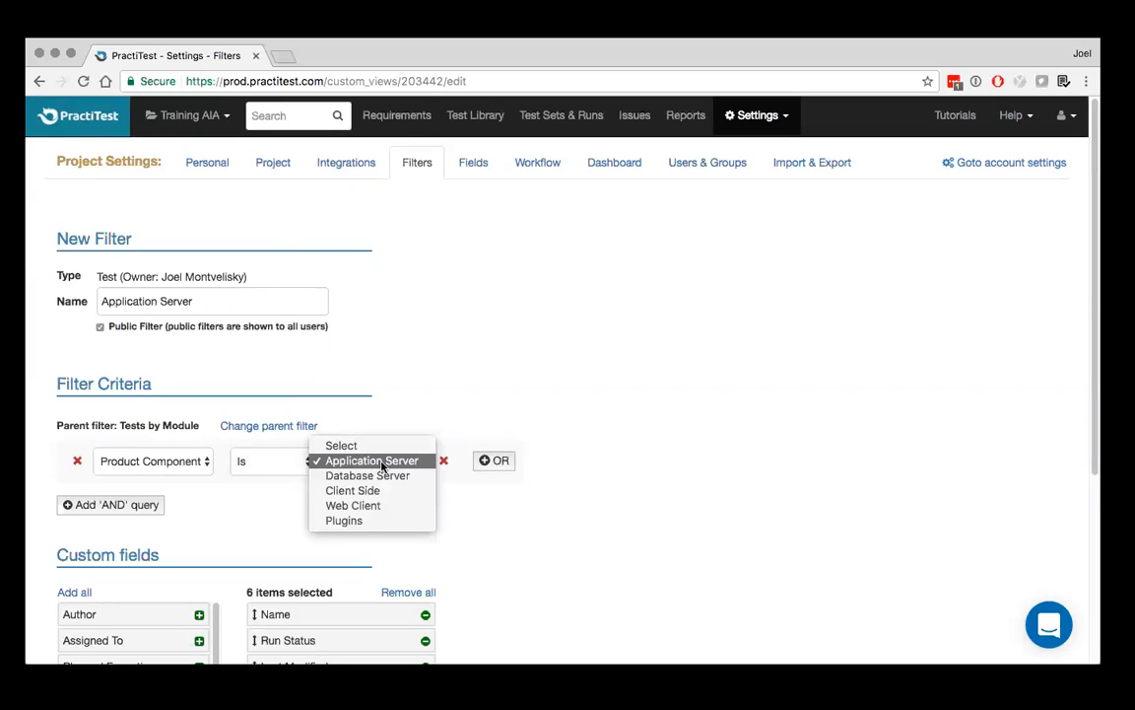
pyautogui.click(384, 462)
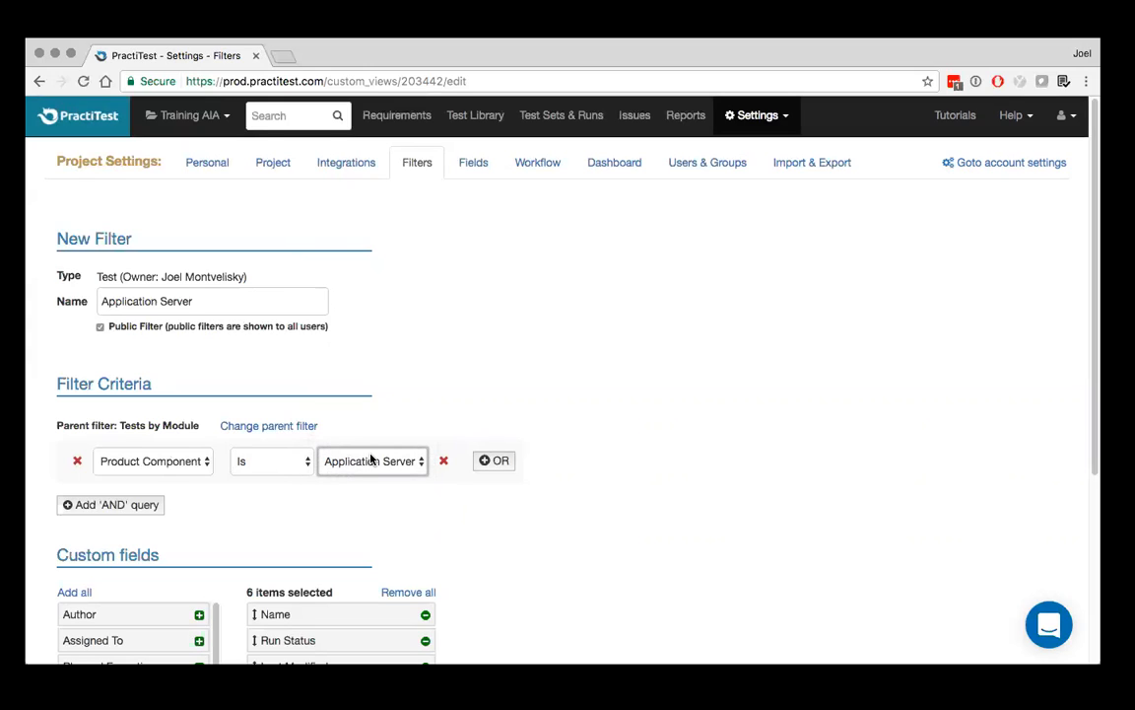
# Add an OR condition to the Product Component criterion with the value Database Server
pyautogui.click(498, 461)
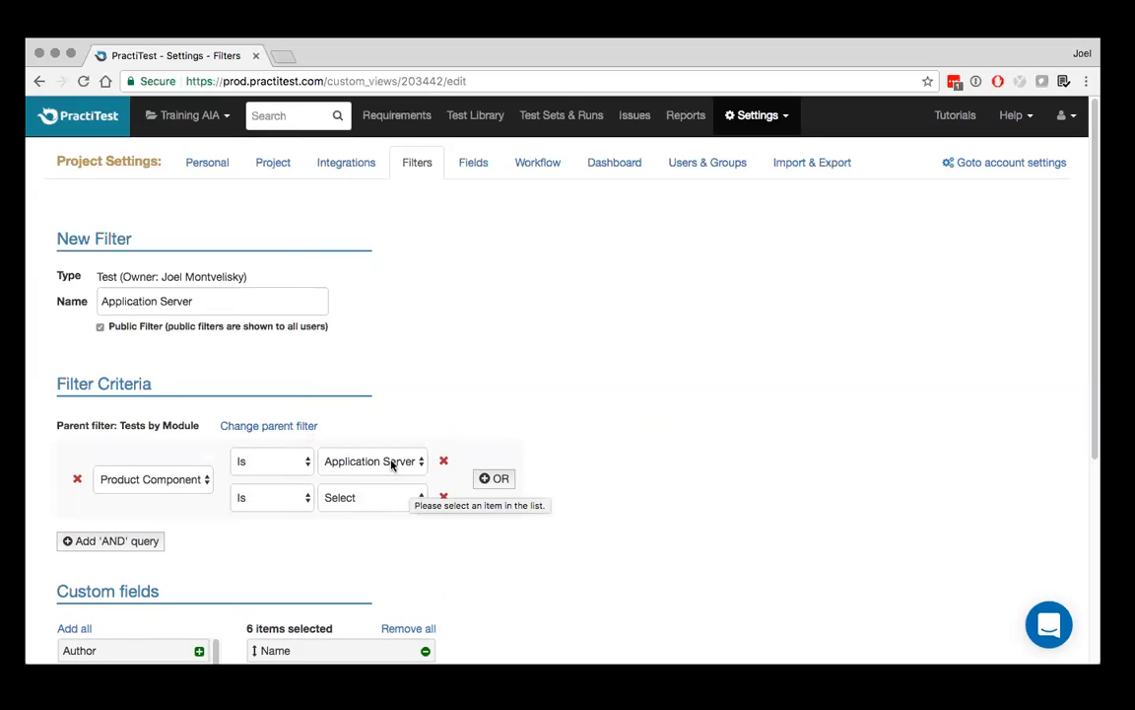
pyautogui.click(383, 498)
pyautogui.press('Escape')
pyautogui.click(377, 530)
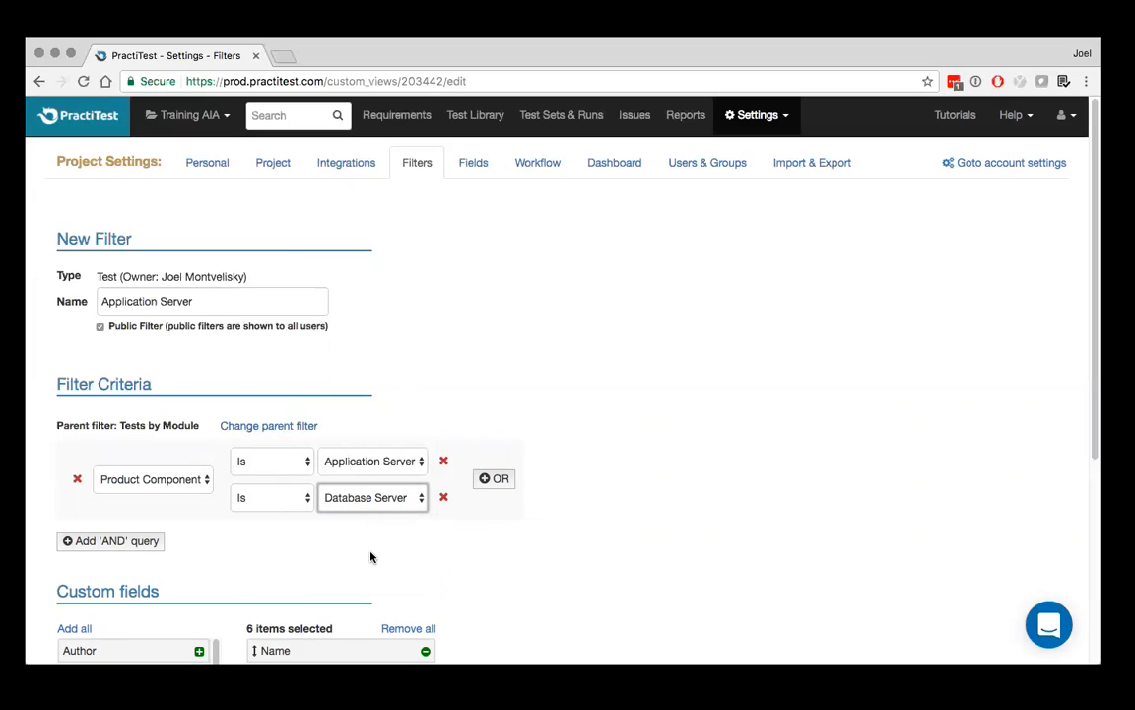
# Add an AND query to the filter criteria requiring Run Status Is FAILED
pyautogui.click(111, 542)
pyautogui.click(112, 541)
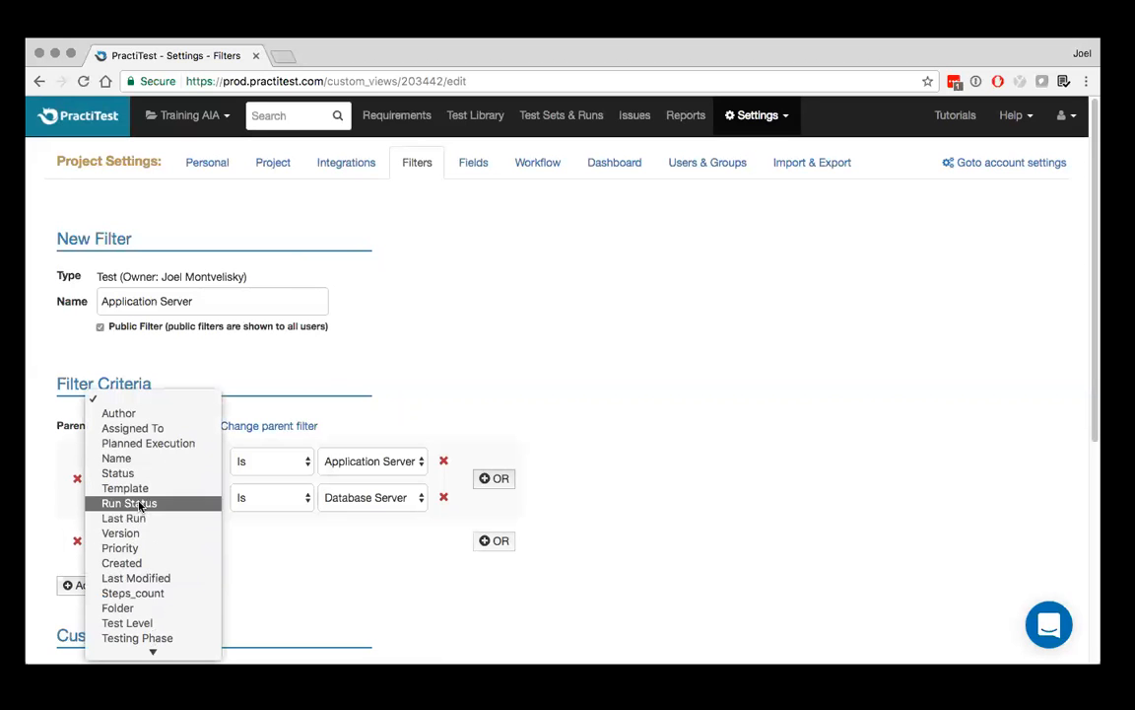
pyautogui.click(139, 502)
pyautogui.click(423, 541)
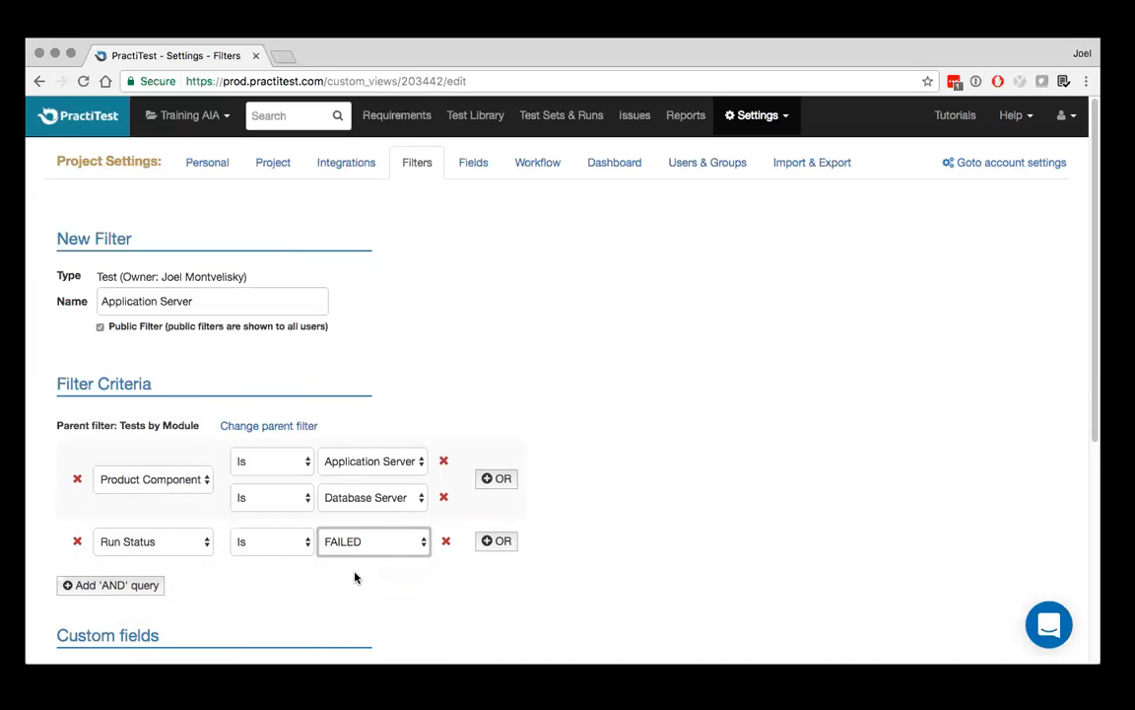
# Remove the Run Status query and the Database Server condition from the filter criteria
pyautogui.click(77, 541)
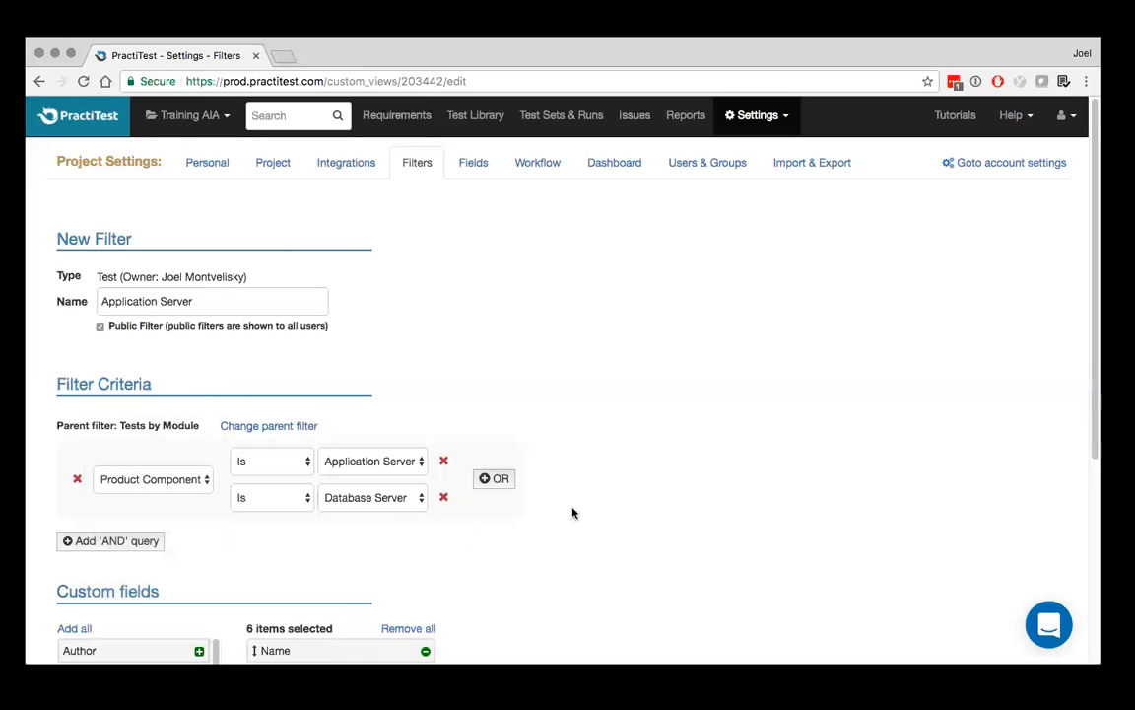
pyautogui.click(445, 498)
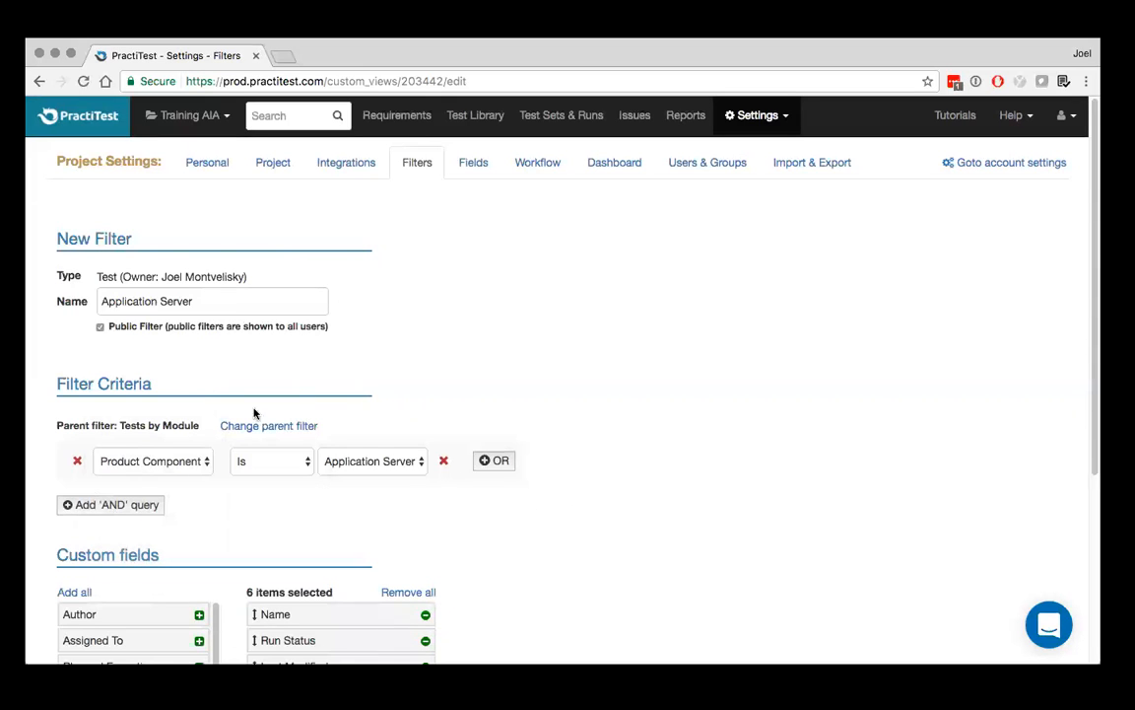
# Add Steps_count to the filter's selected fields between Last Modified and Test Level, and save the Application Server filter
pyautogui.scroll(-3, 350, 392)
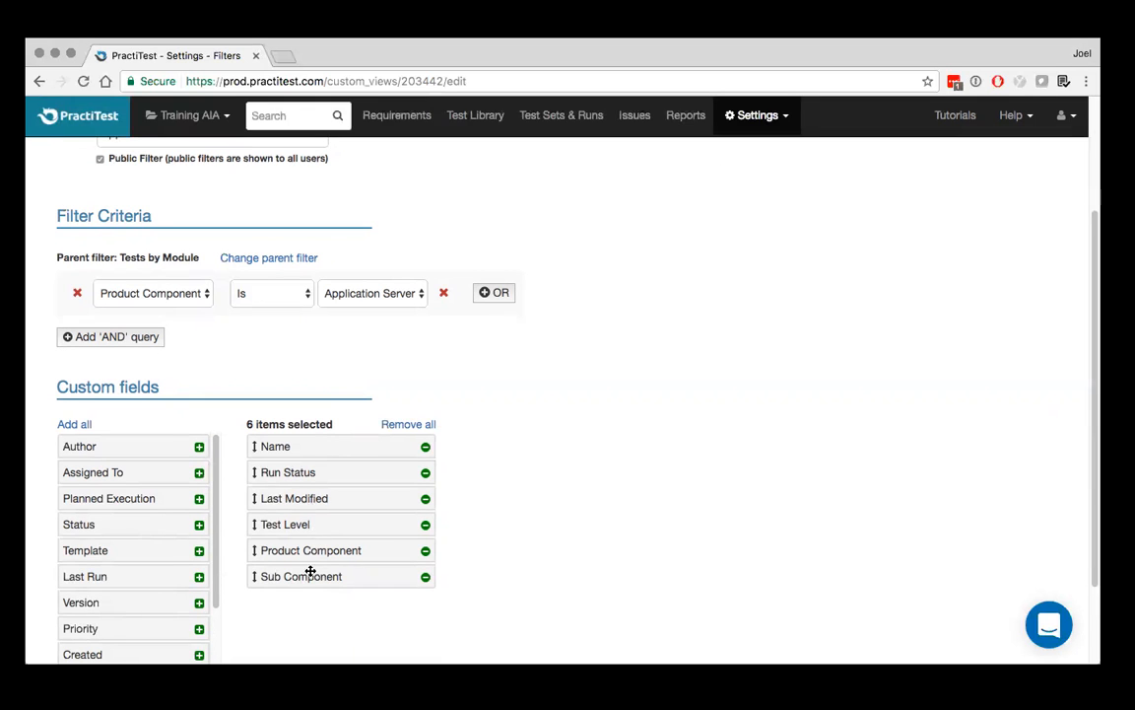
pyautogui.scroll(-2, 128, 591)
pyautogui.scroll(-1, 128, 592)
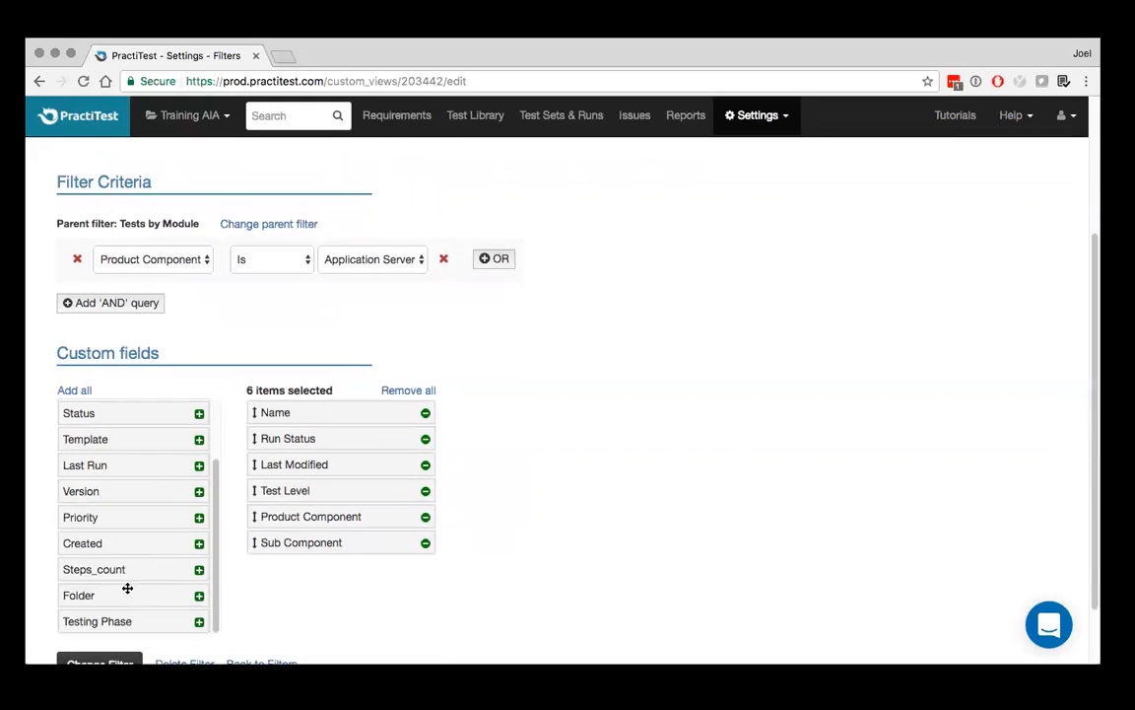
pyautogui.moveTo(115, 570); pyautogui.dragTo(314, 488)
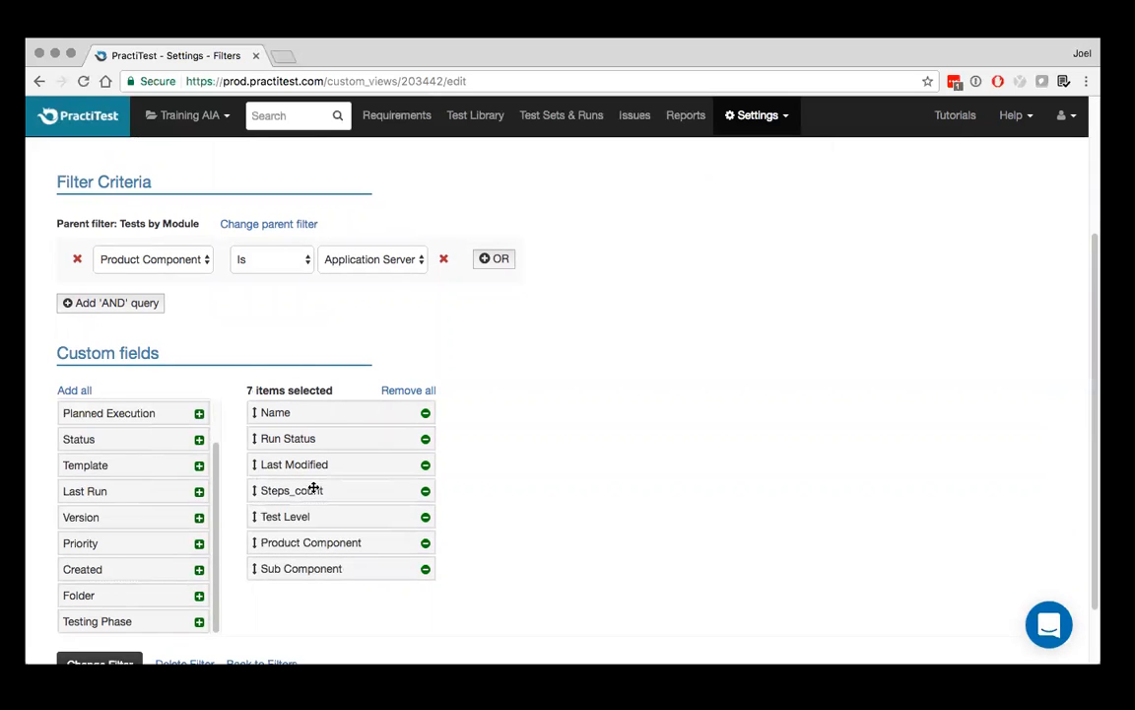
pyautogui.scroll(-2, 314, 488)
pyautogui.click(87, 597)
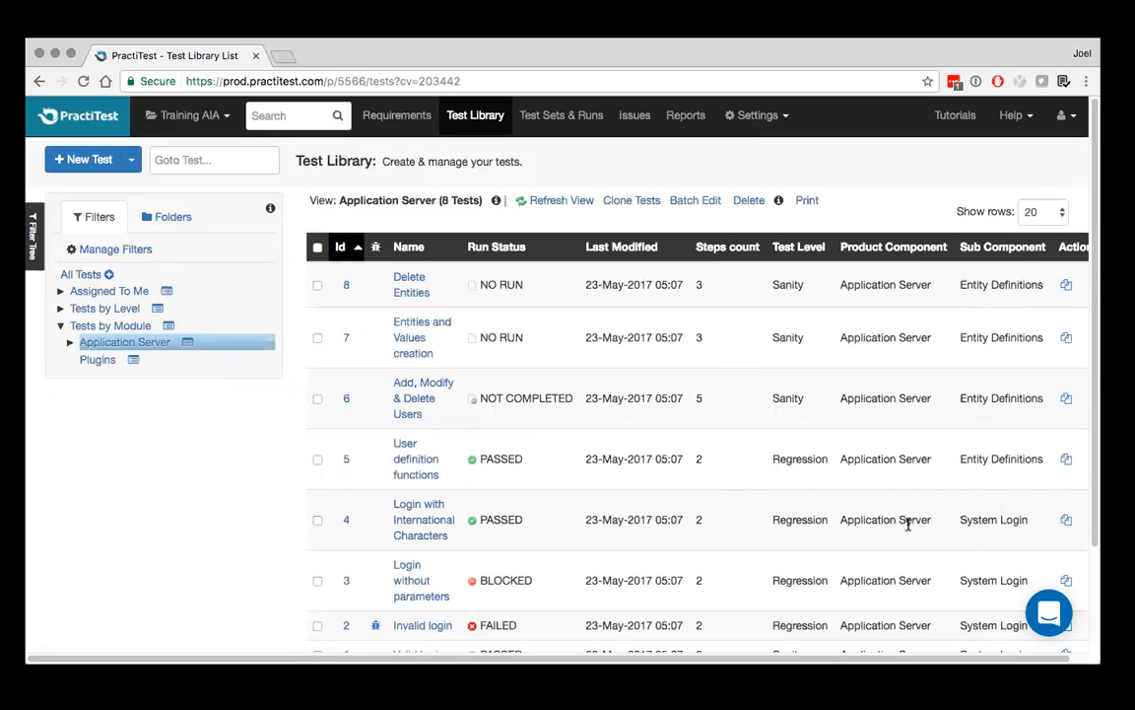
# Show the tests in the Entity Definitions sub filter of Application Server
pyautogui.click(70, 343)
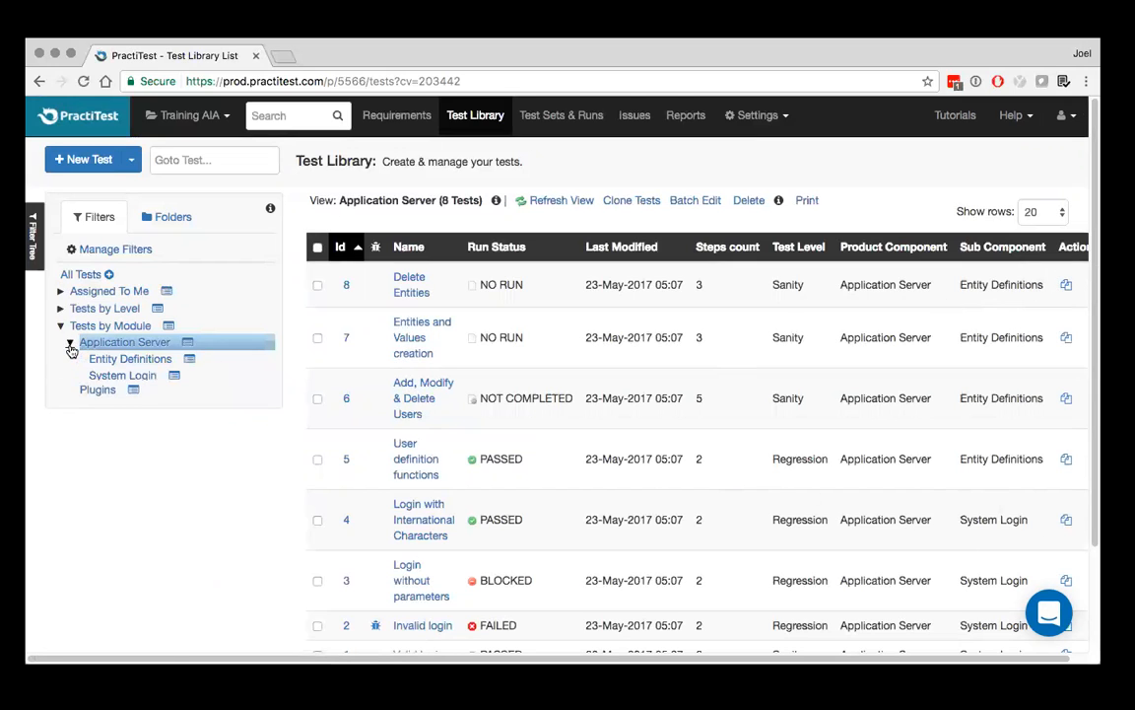
pyautogui.click(109, 361)
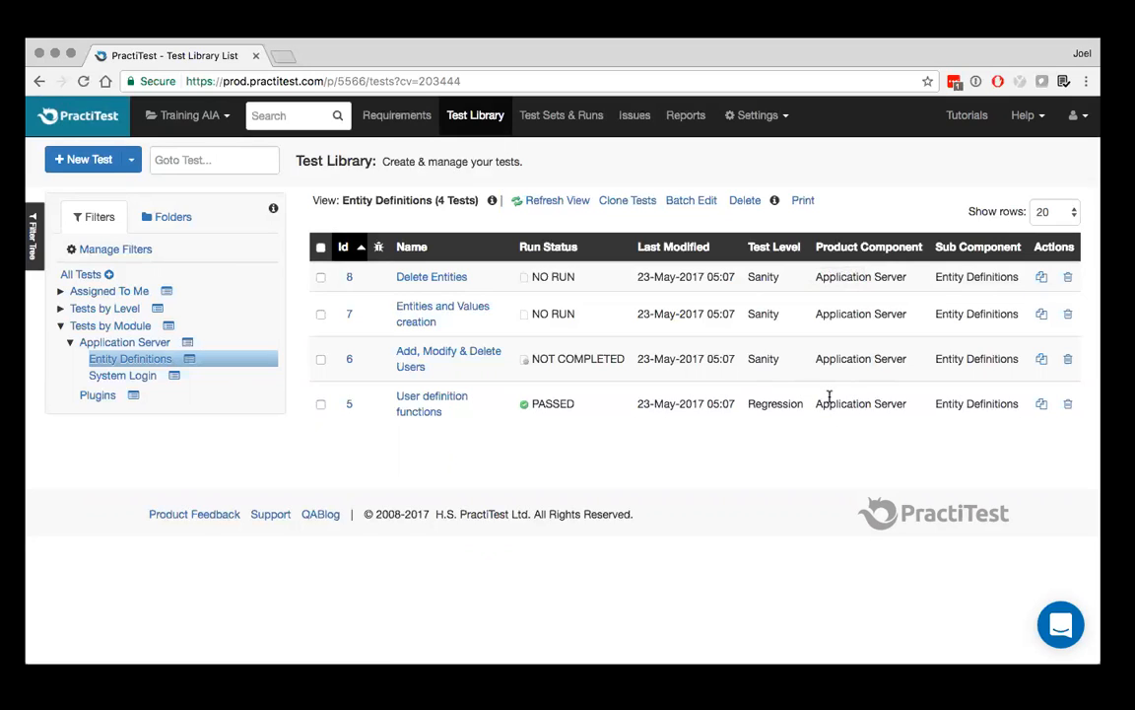
# Collapse the Tests by Module filters and show the Regression tests under Tests by Level
pyautogui.click(60, 325)
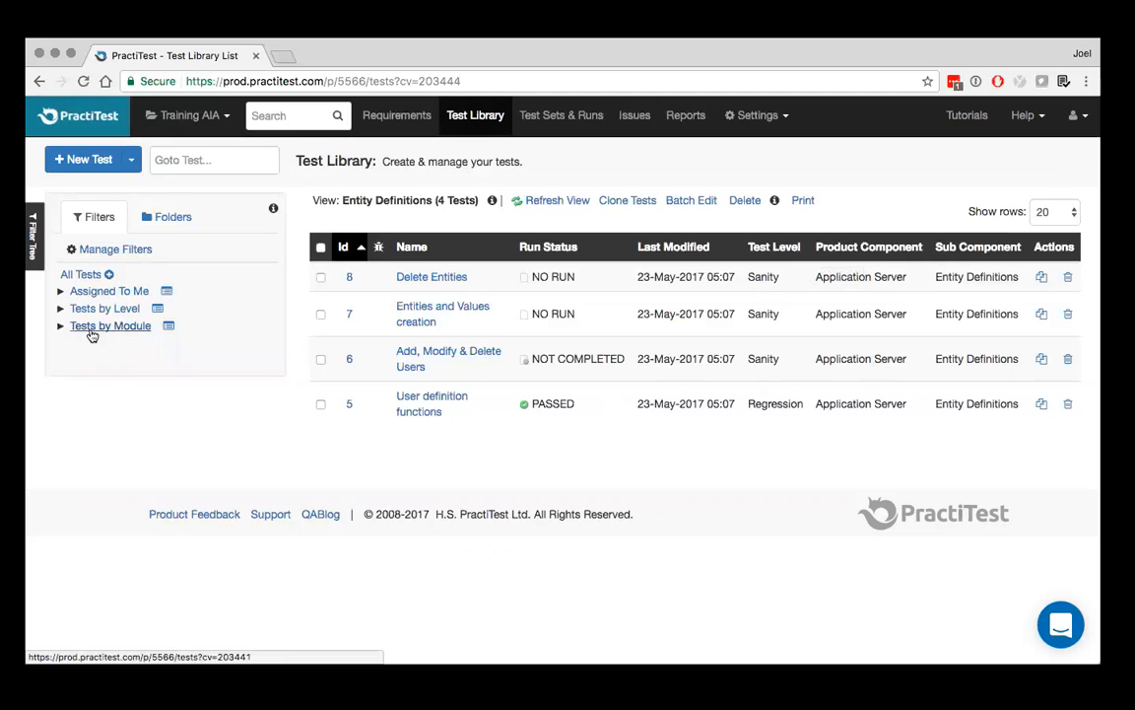
pyautogui.click(60, 309)
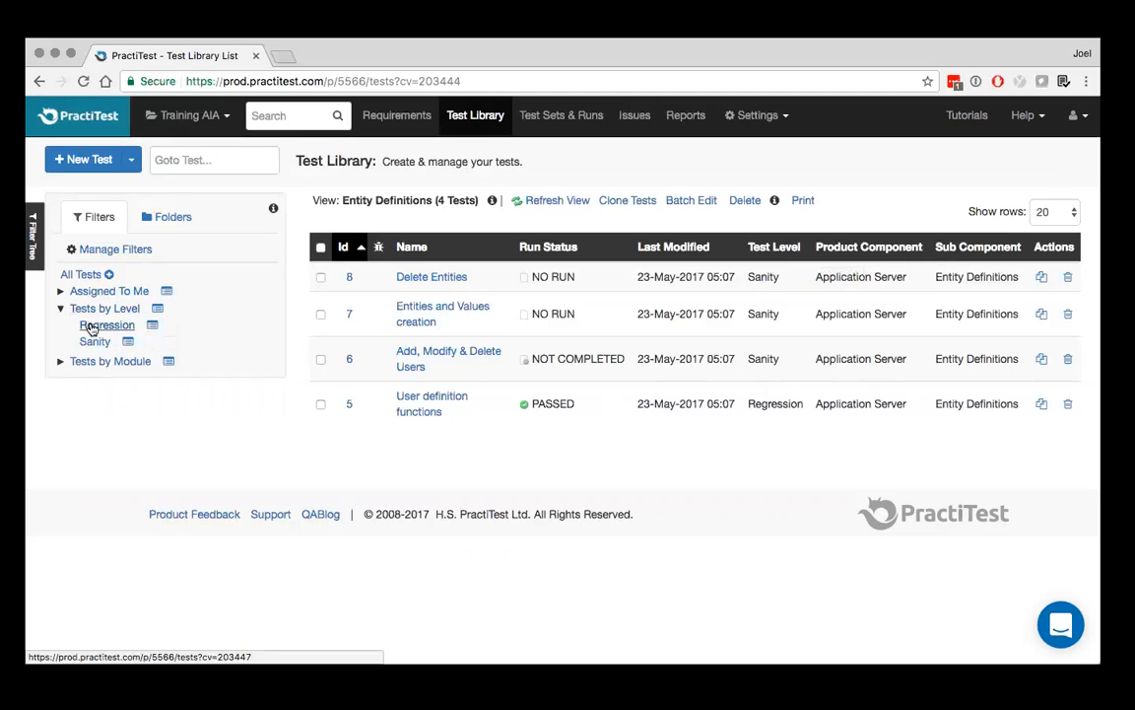
pyautogui.click(91, 324)
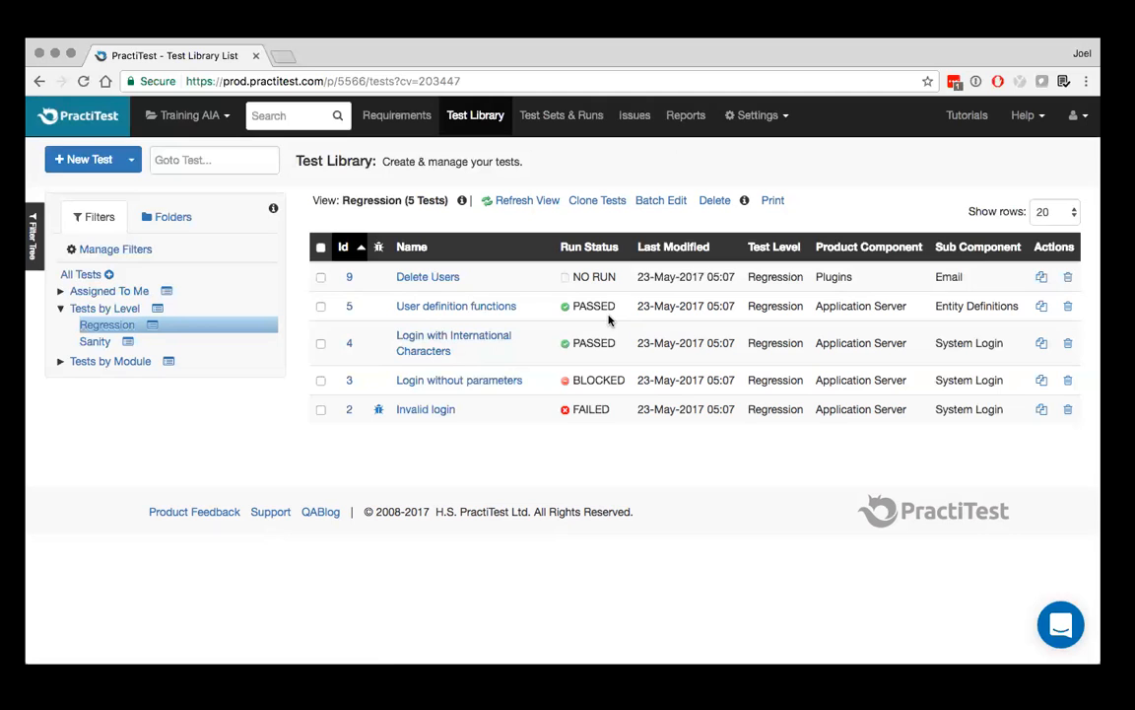
# Open the Test Sets & Runs module and show its filter tree beside the test set list
pyautogui.click(560, 118)
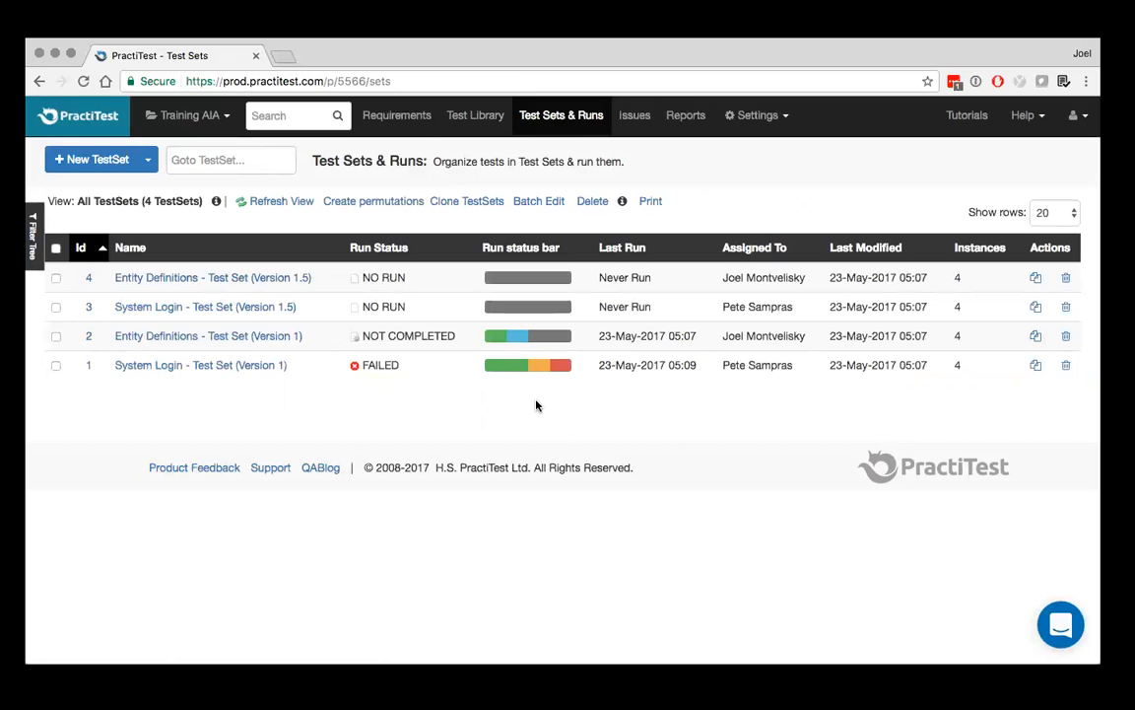
pyautogui.click(33, 235)
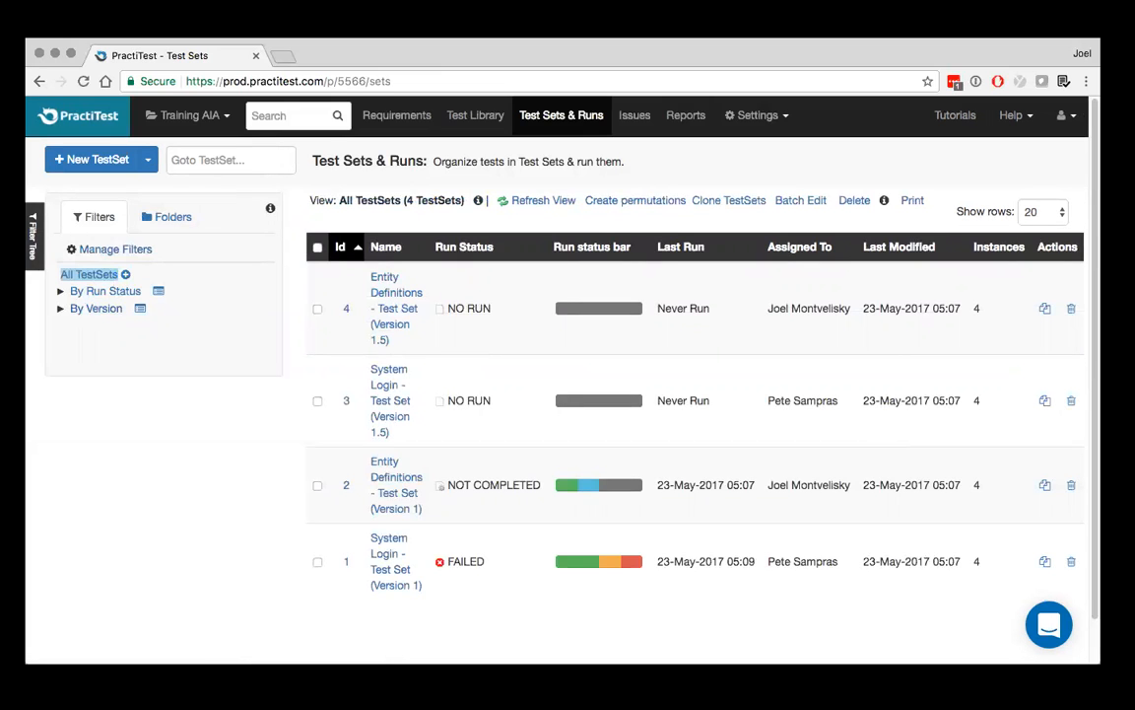
# Hide the filter tree and open System Login - Test Set (Version 1) to examine its run status chart and test instances
pyautogui.click(32, 229)
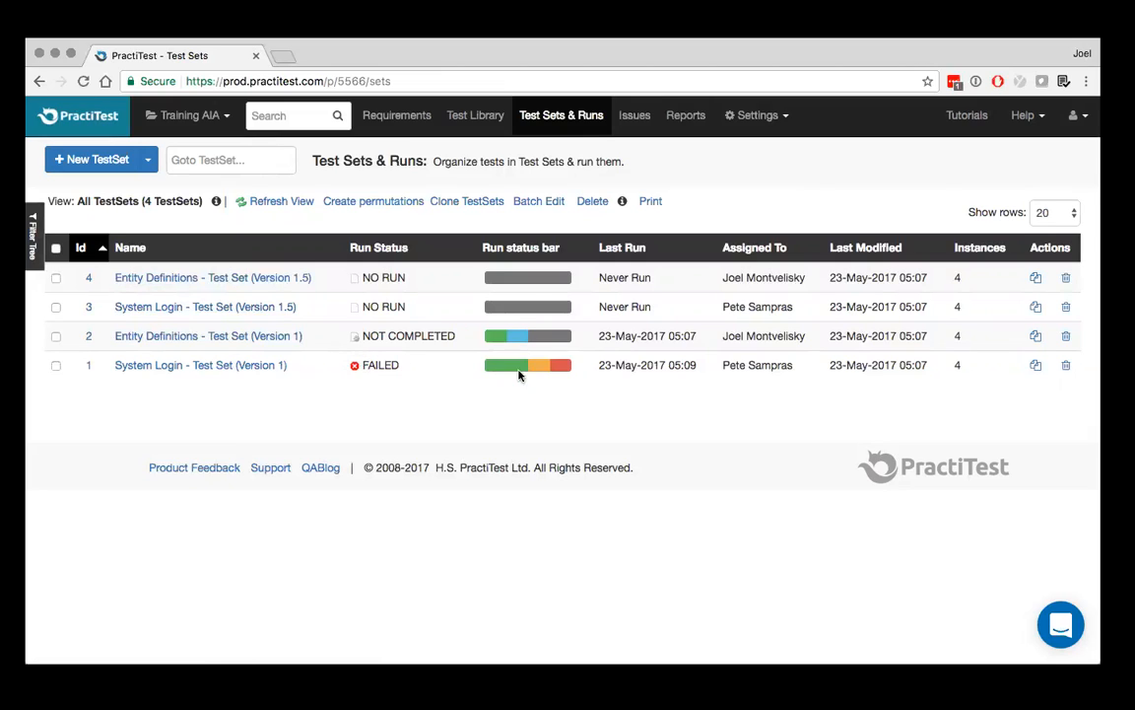
pyautogui.moveTo(526, 368)
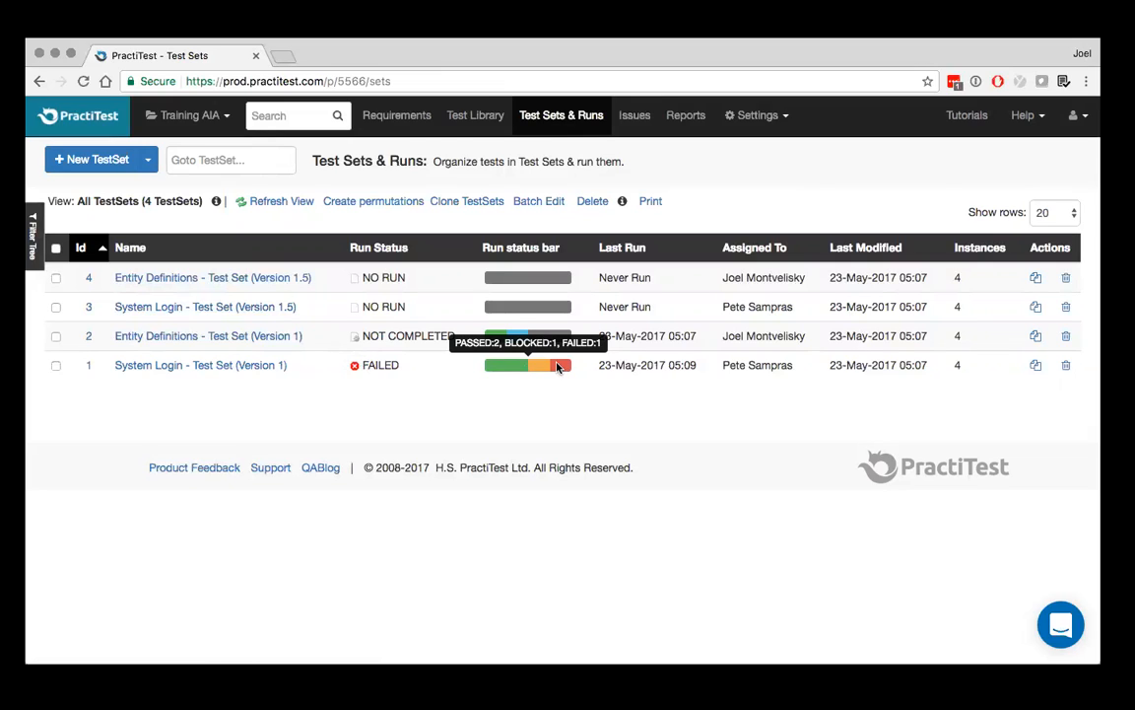
pyautogui.click(214, 367)
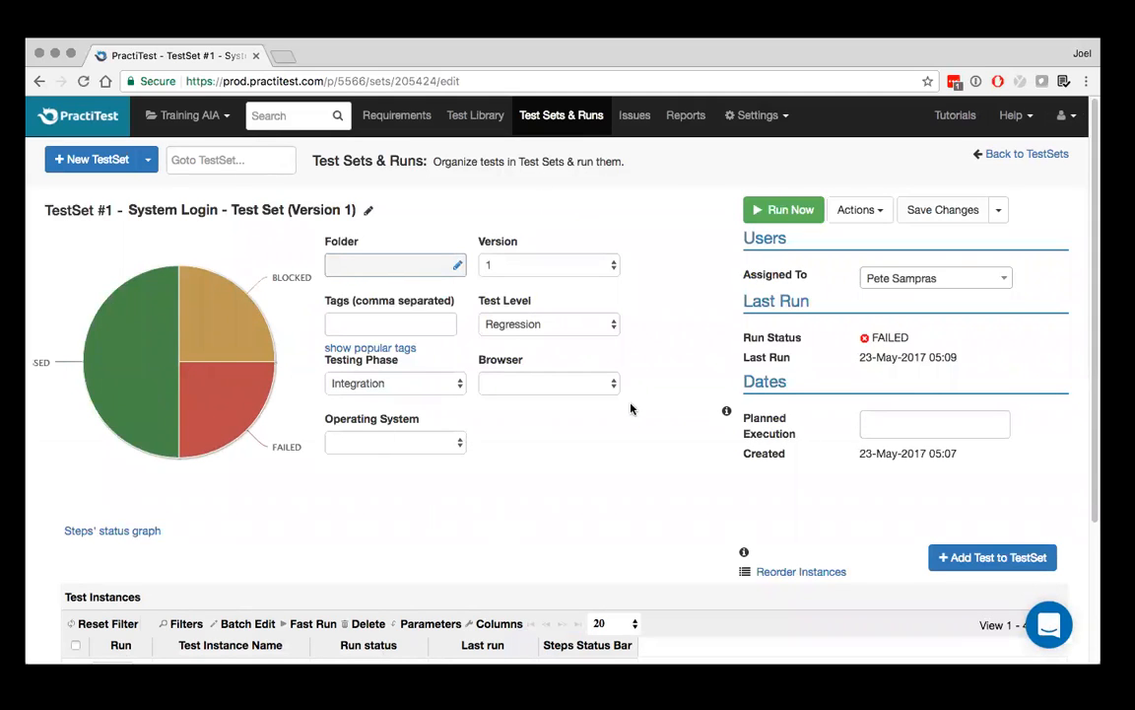
pyautogui.moveTo(191, 374)
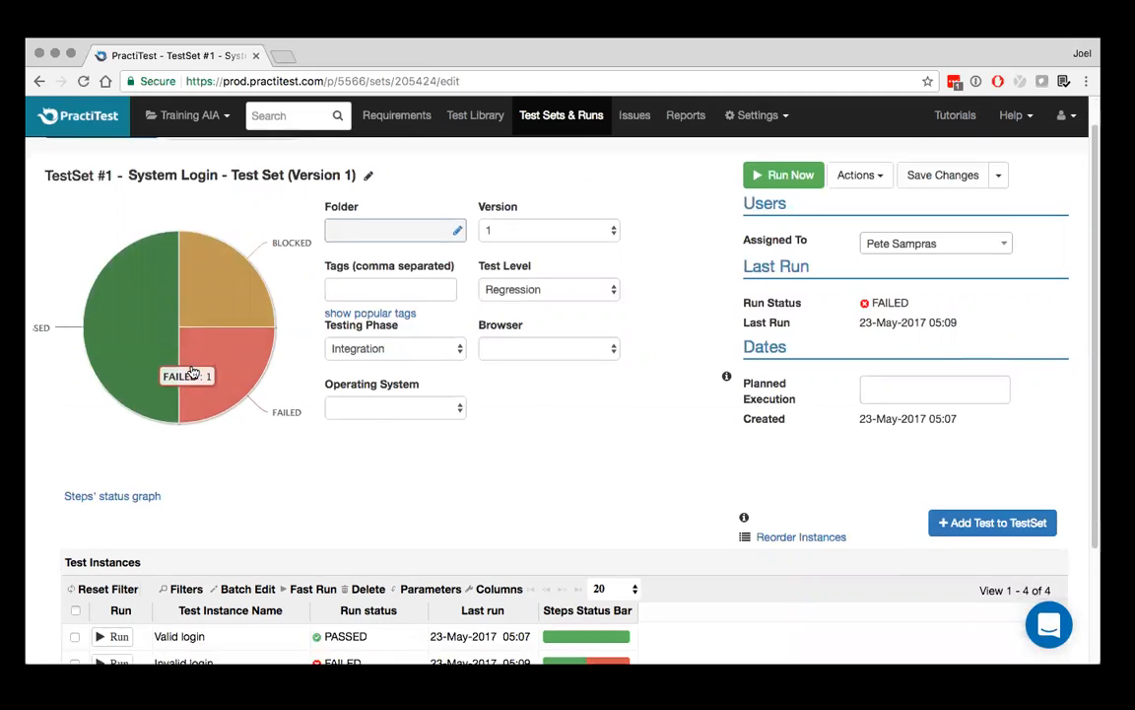
pyautogui.scroll(-3, 192, 372)
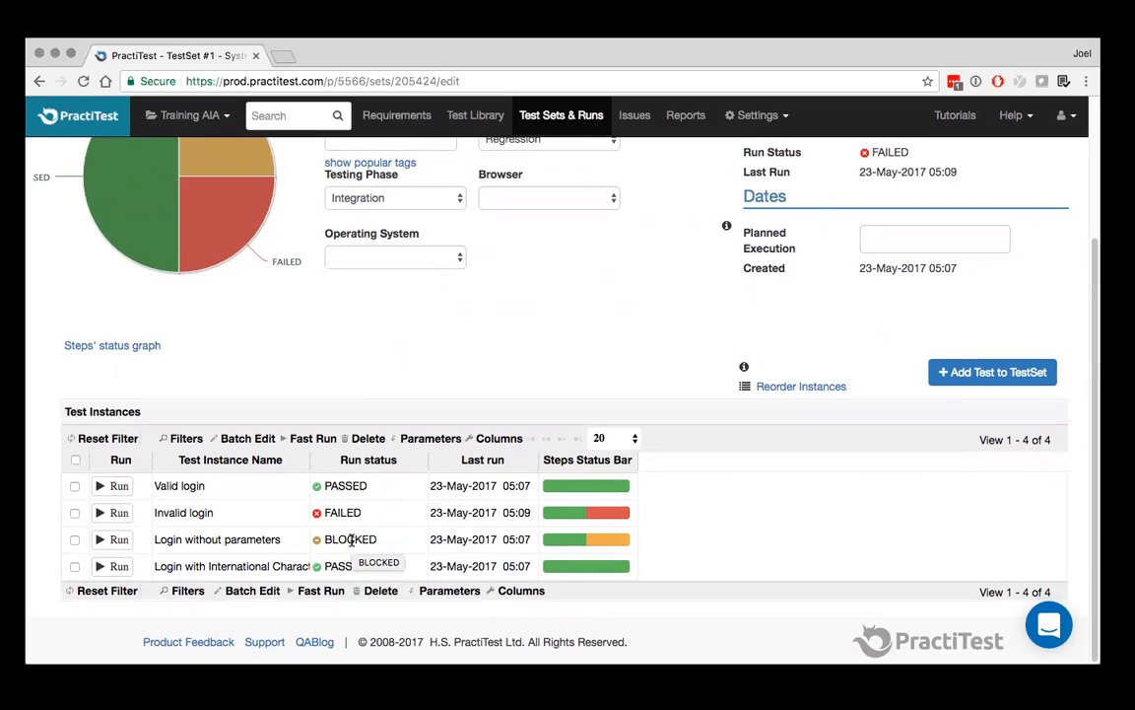
# View the failed run of the Invalid login instance with its linked issue, and return to the test set
pyautogui.click(180, 512)
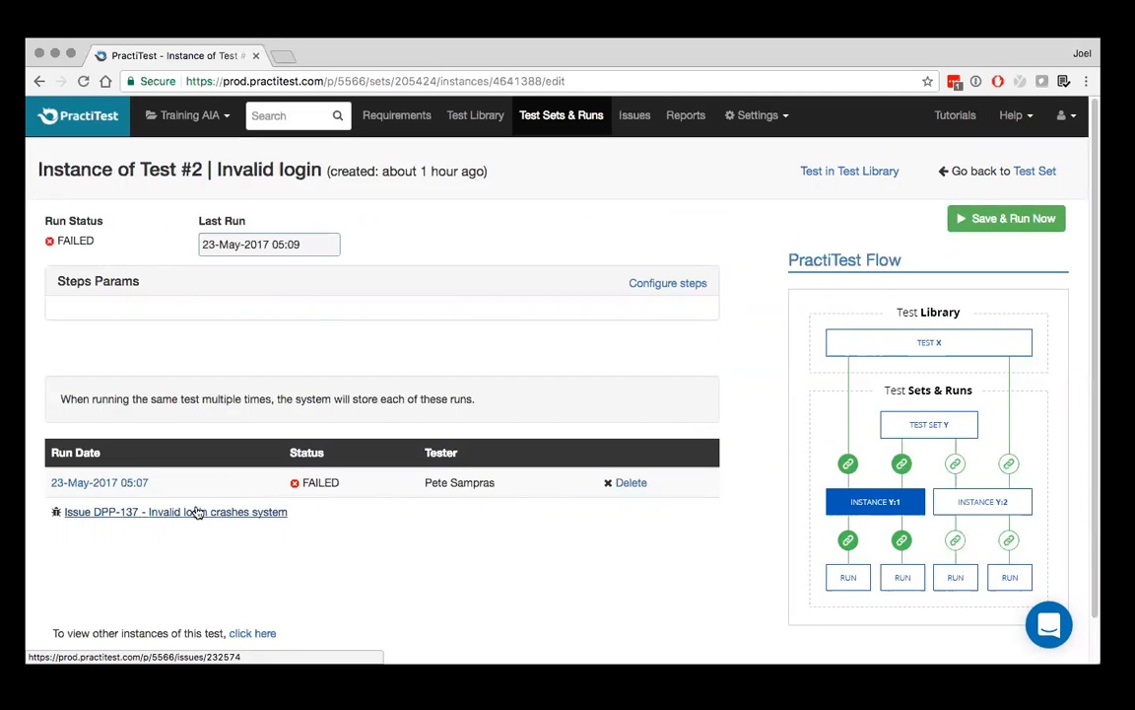
pyautogui.click(136, 483)
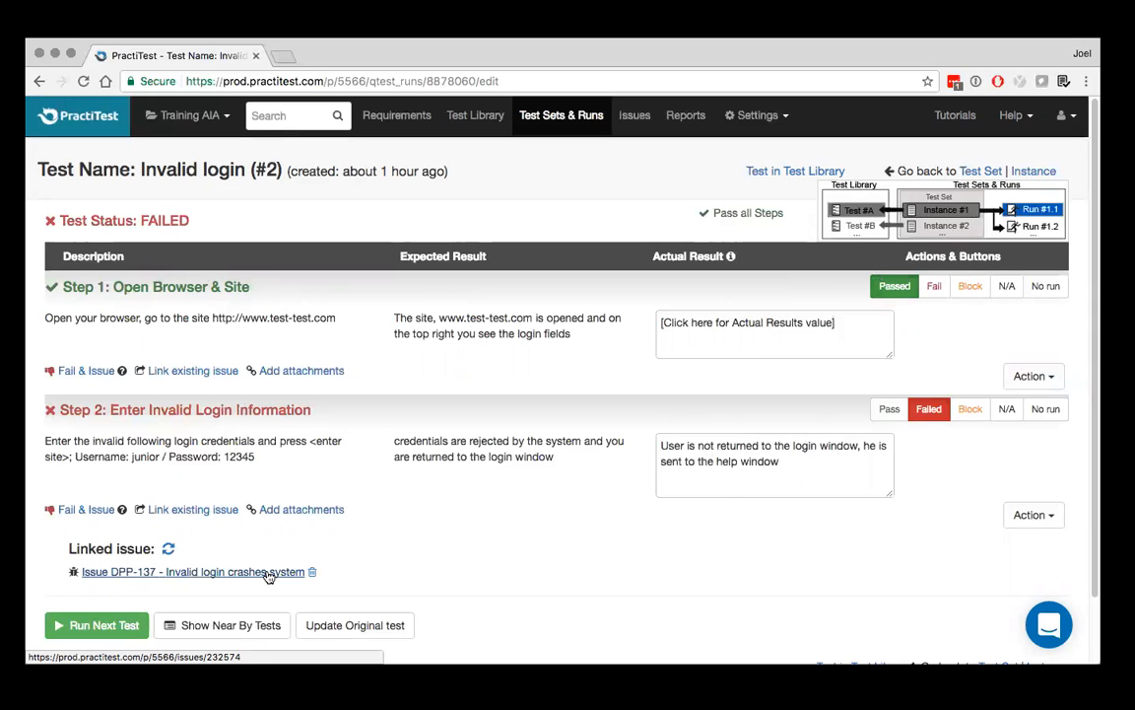
pyautogui.click(984, 173)
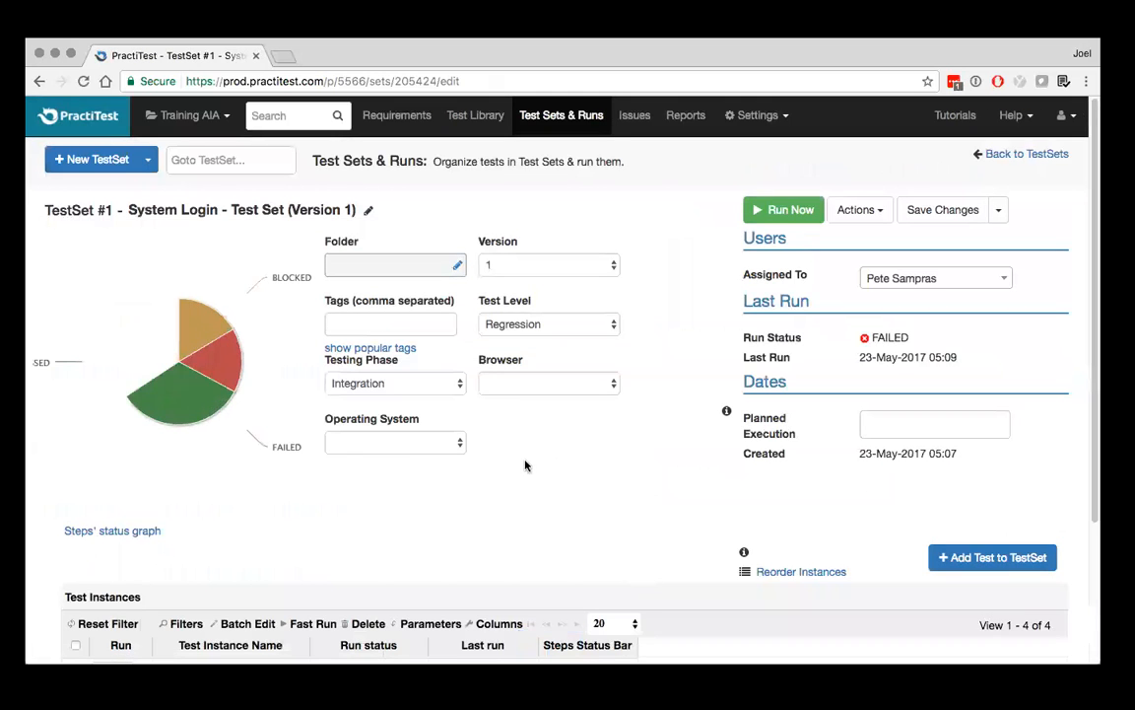
# Show the tests available for the test set and list those of Application Server under Tests by Module
pyautogui.scroll(-4, 526, 465)
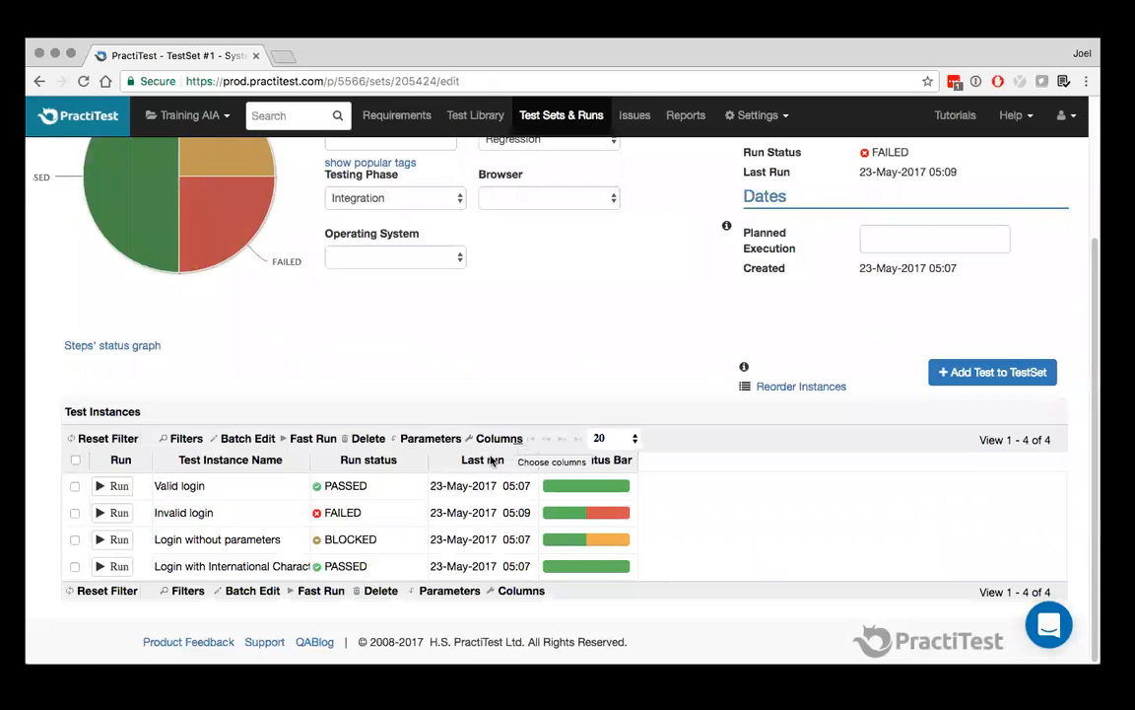
pyautogui.click(1005, 372)
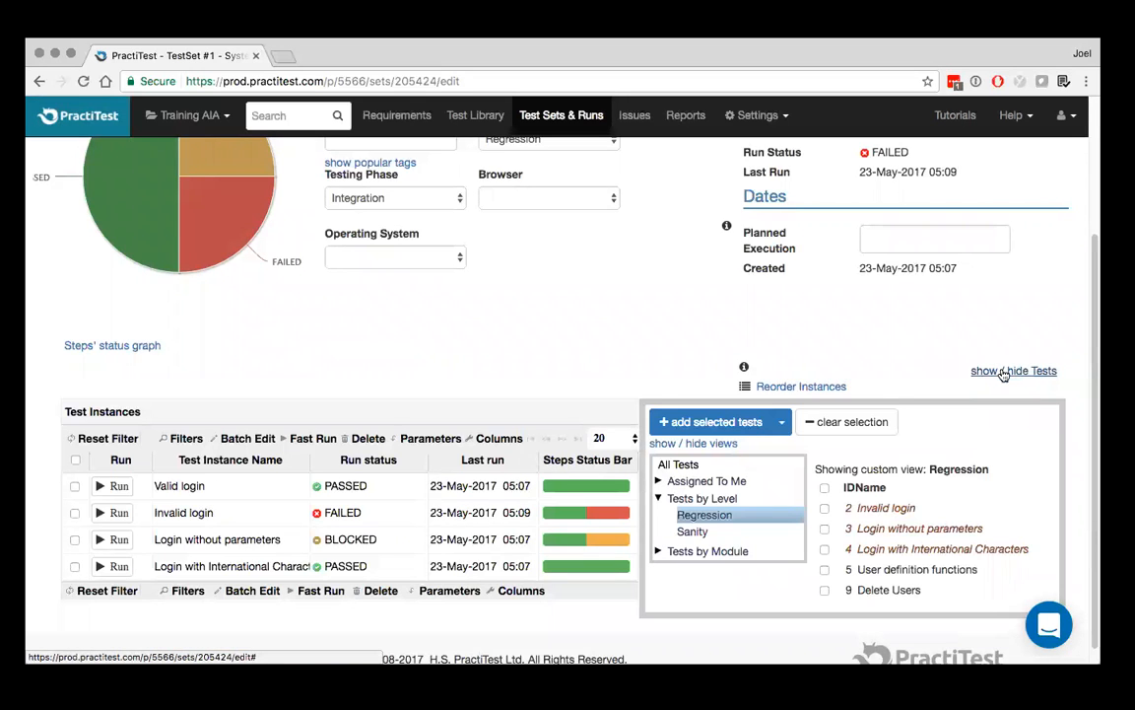
pyautogui.click(698, 552)
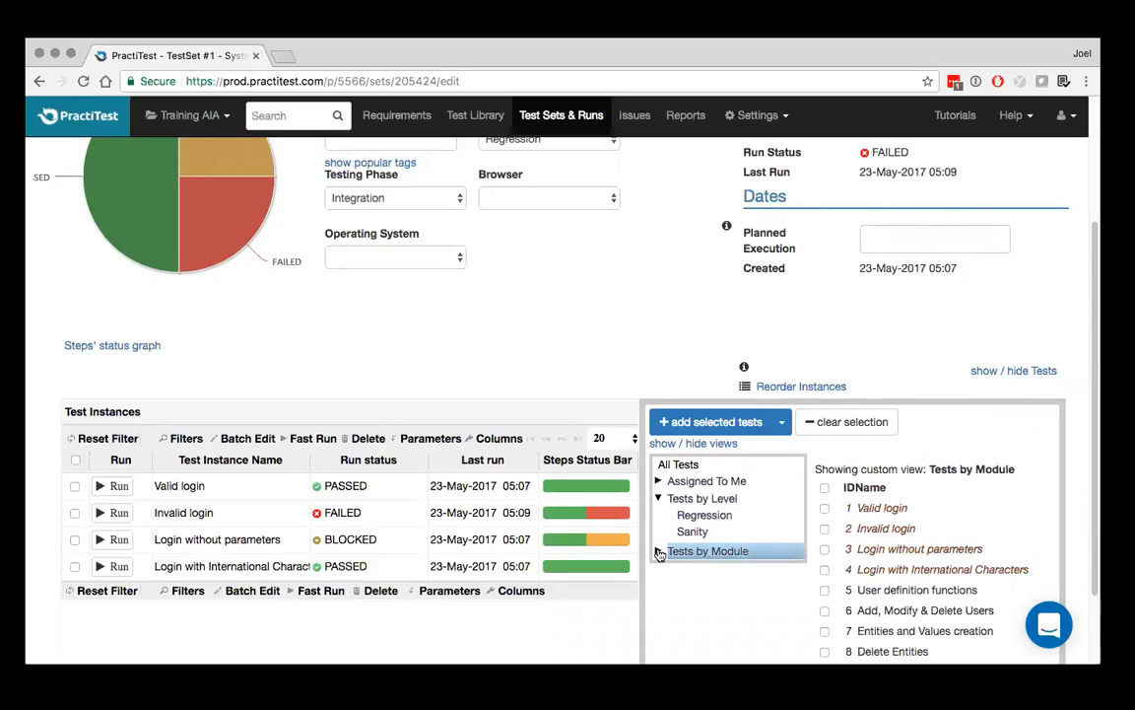
pyautogui.click(660, 552)
pyautogui.click(722, 567)
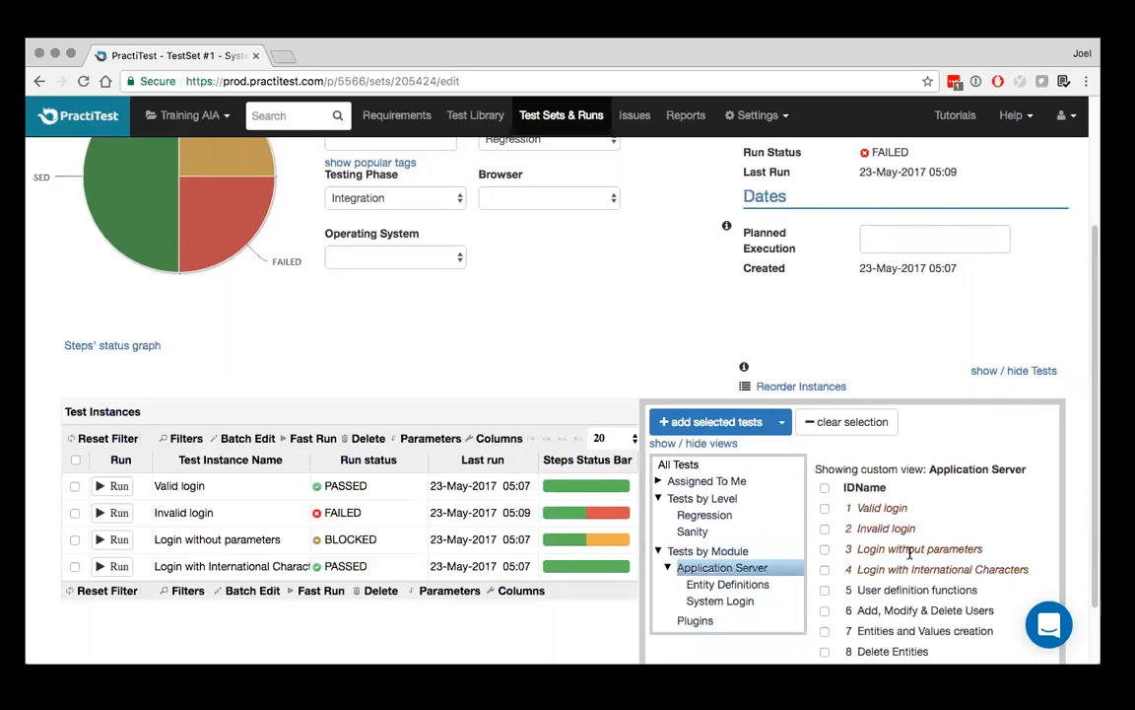
pyautogui.scroll(-2, 909, 554)
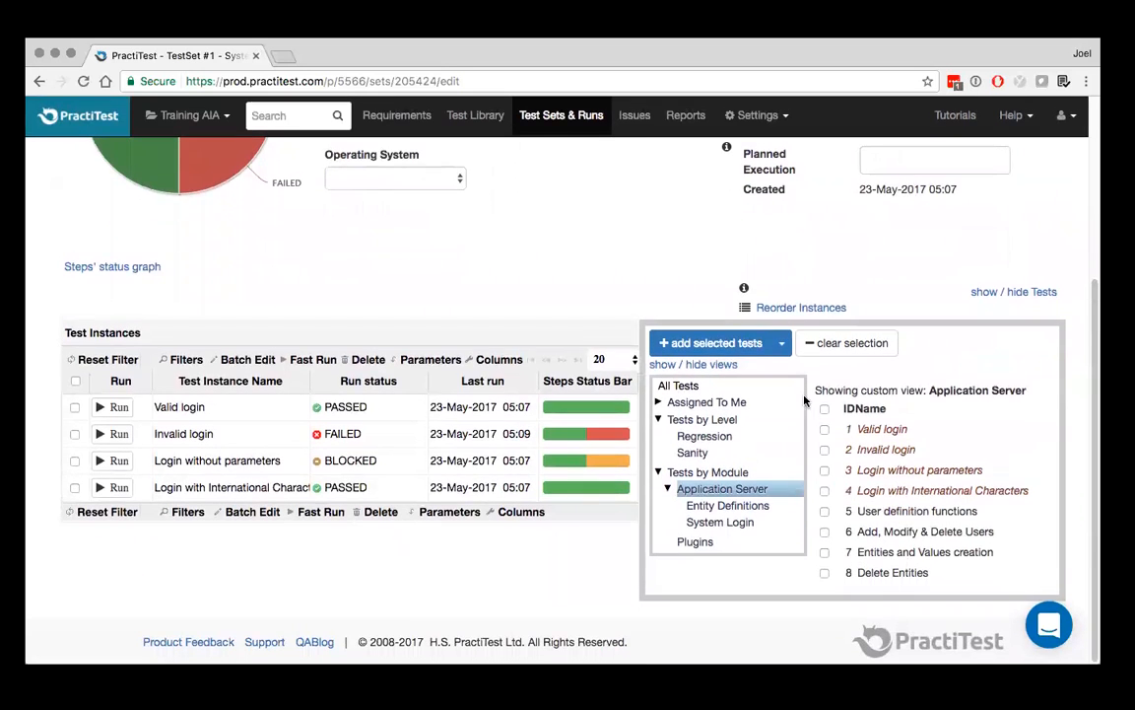
# Add the tests Add, Modify & Delete Users and Entities and Values creation to the test set, and hide the test selection
pyautogui.click(781, 343)
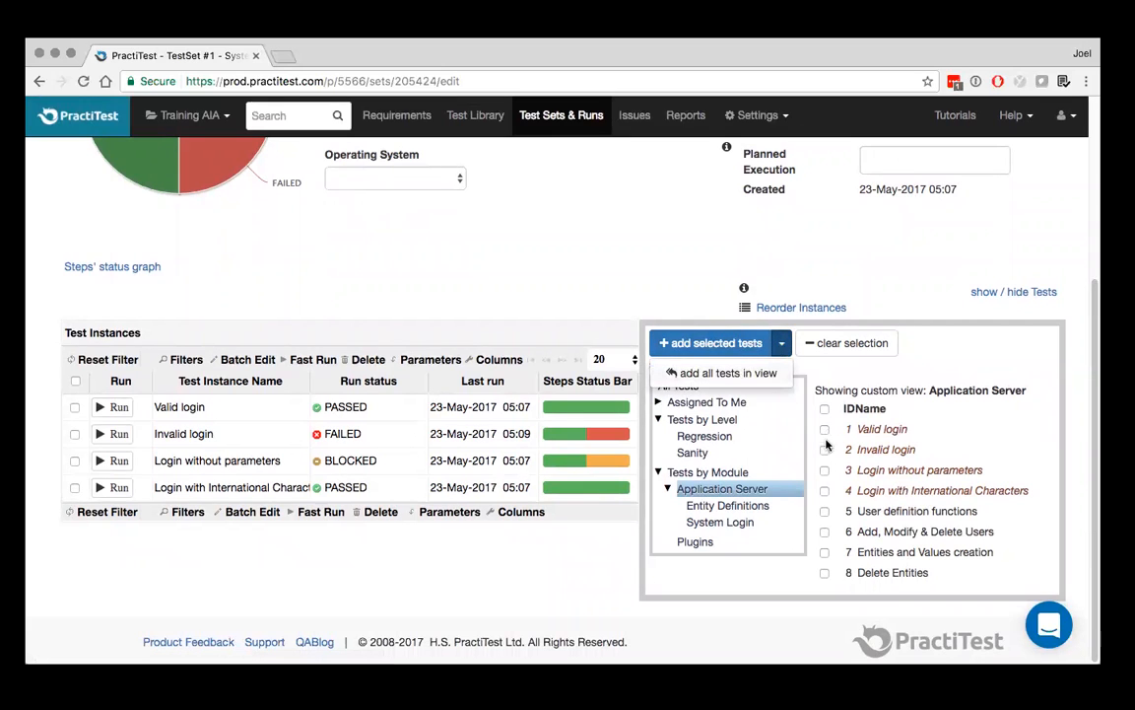
pyautogui.click(825, 532)
pyautogui.click(825, 552)
pyautogui.click(720, 352)
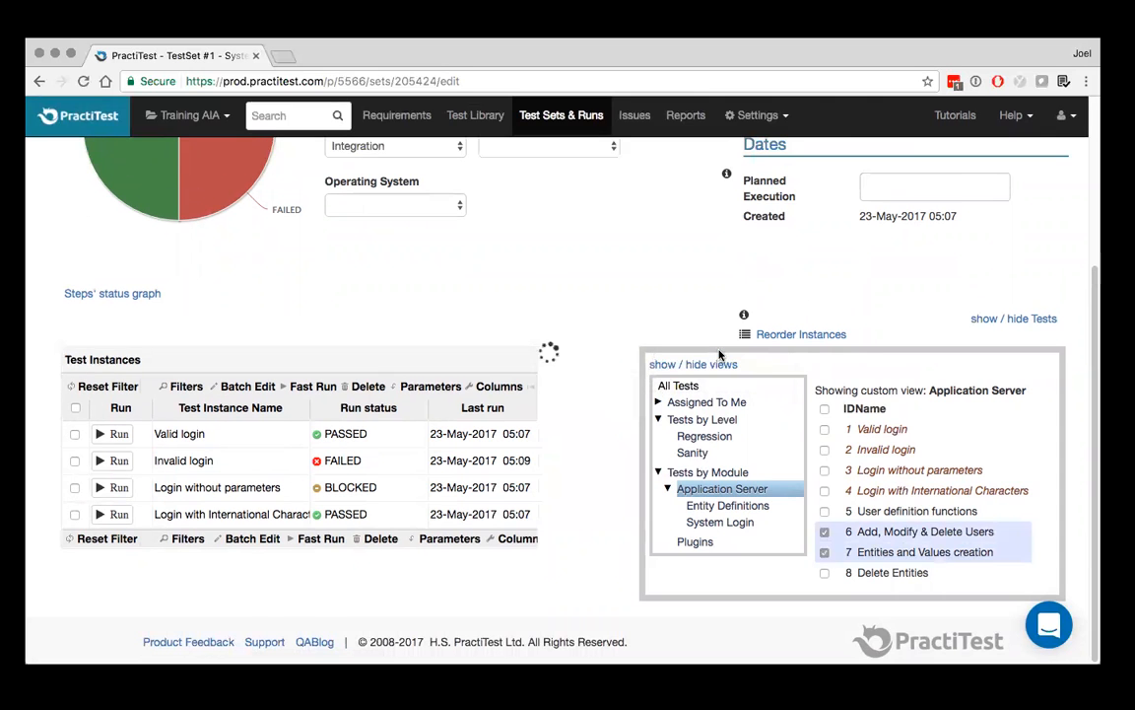
pyautogui.click(1020, 293)
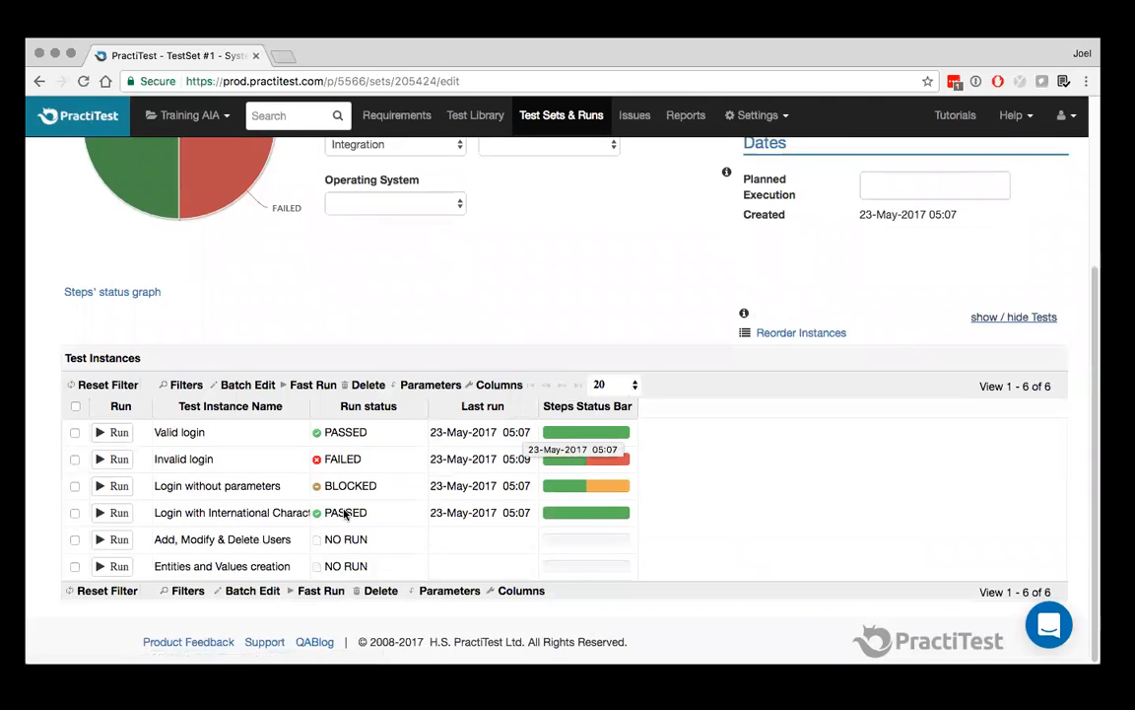
# Run the Add, Modify & Delete Users instance and mark steps 1 and 2 as passed
pyautogui.click(118, 541)
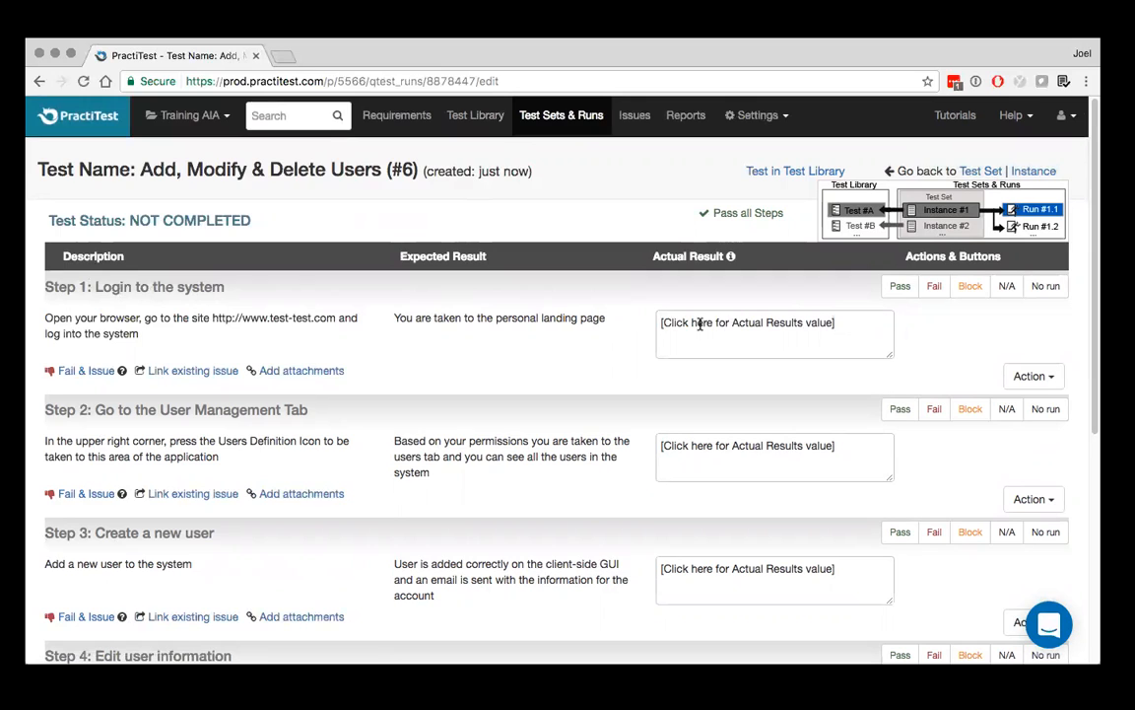
pyautogui.click(901, 292)
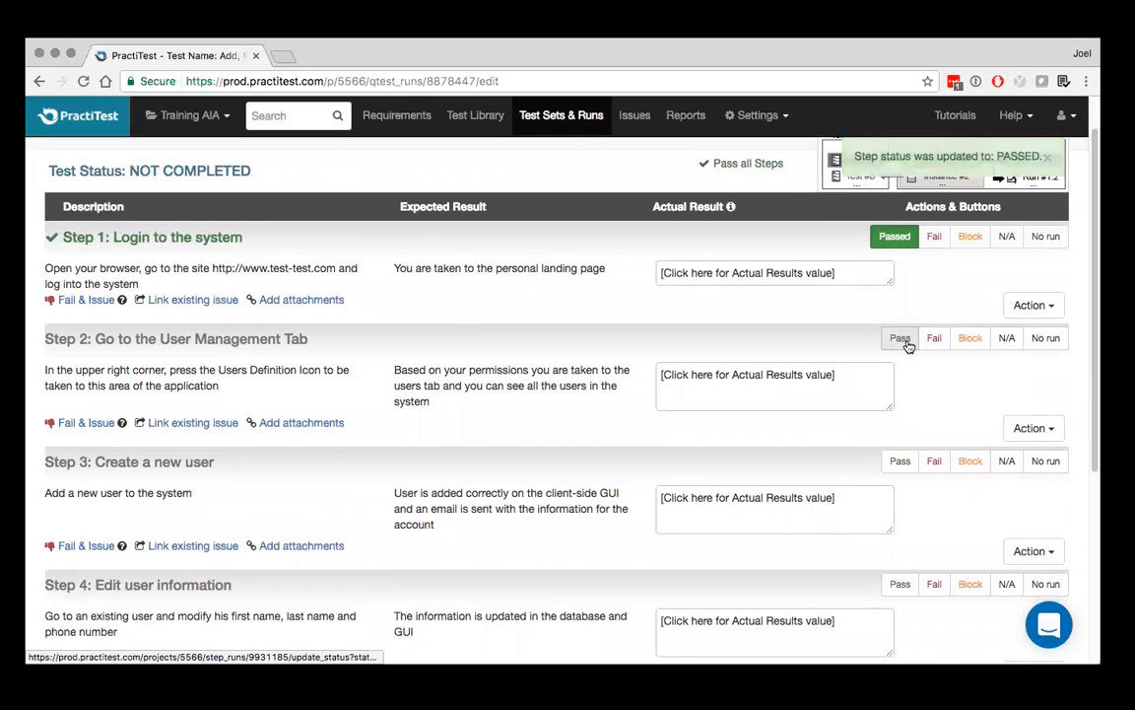
pyautogui.click(901, 338)
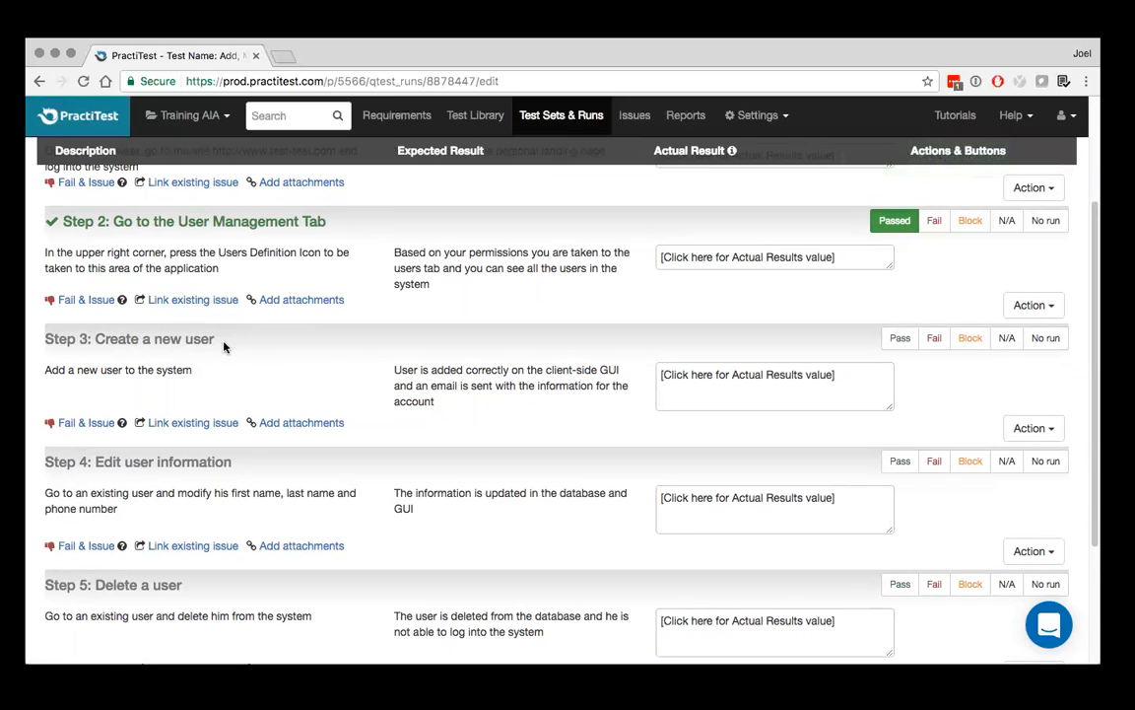
# Save "Error message 500 when adding a new user" as the actual result of Step 3: Create a new user
pyautogui.click(720, 373)
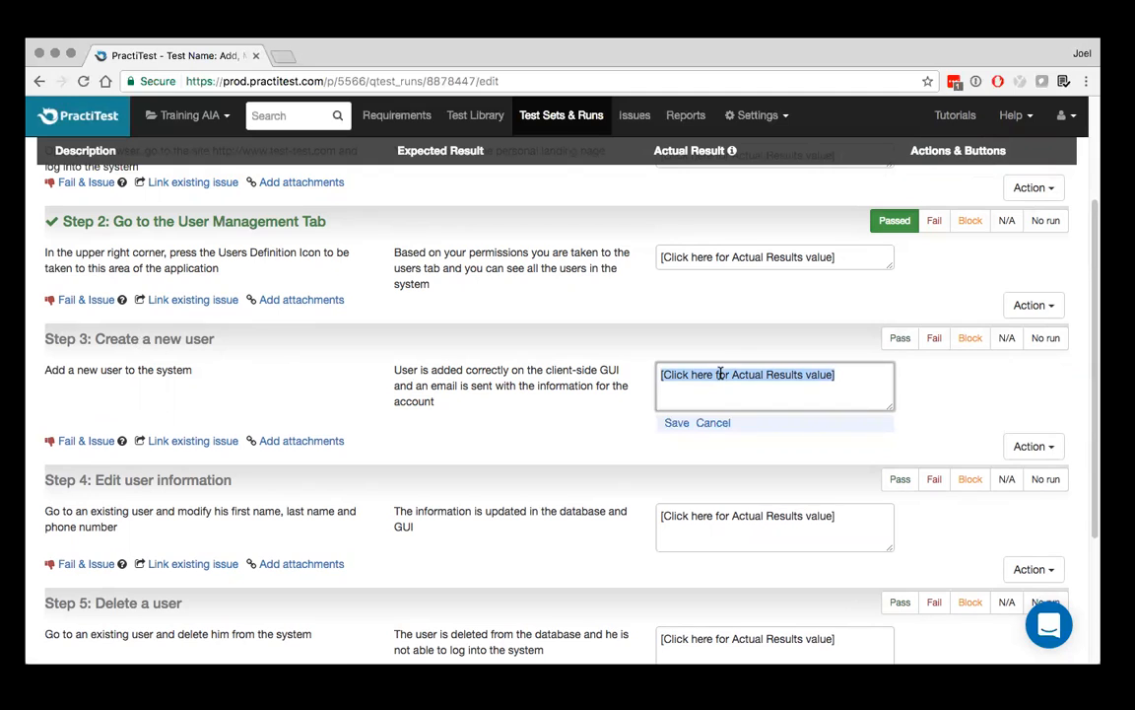
pyautogui.write('Error mes')
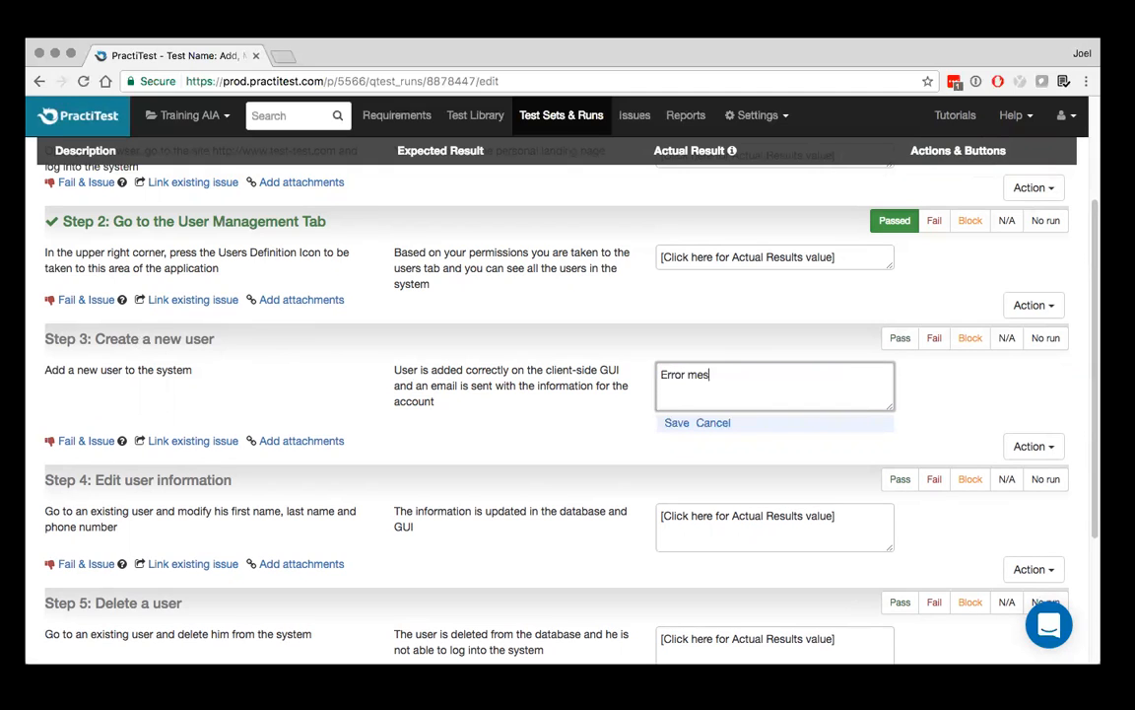
pyautogui.write('sage 500 when adding a new user')
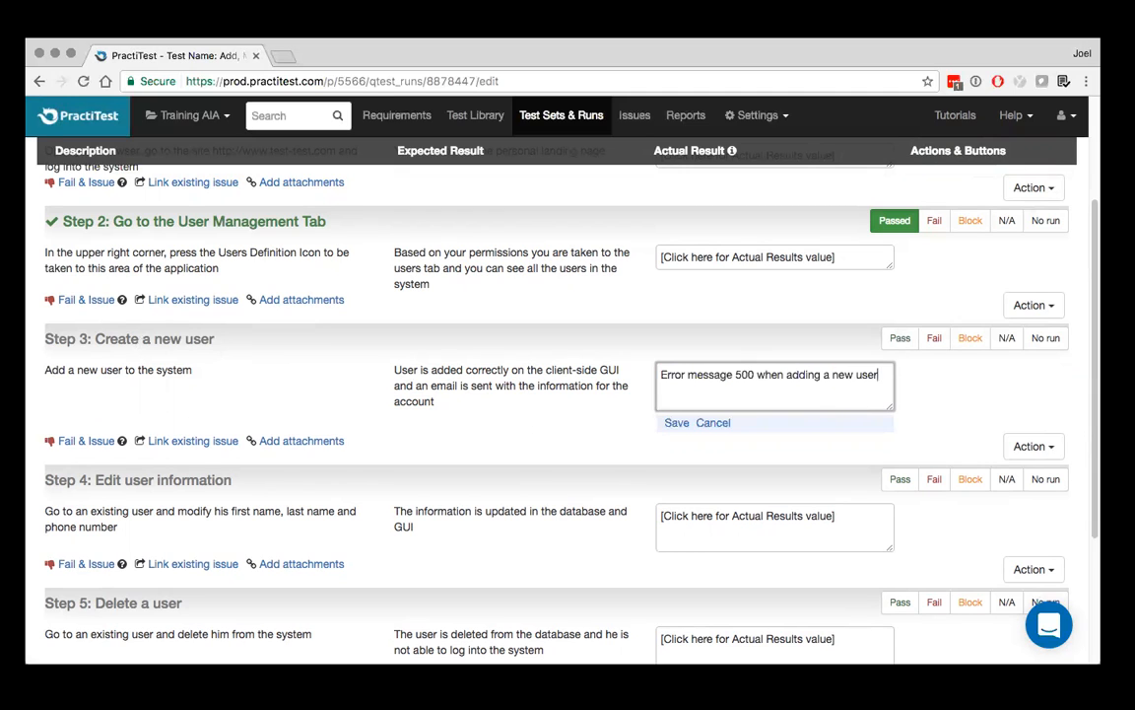
pyautogui.click(676, 422)
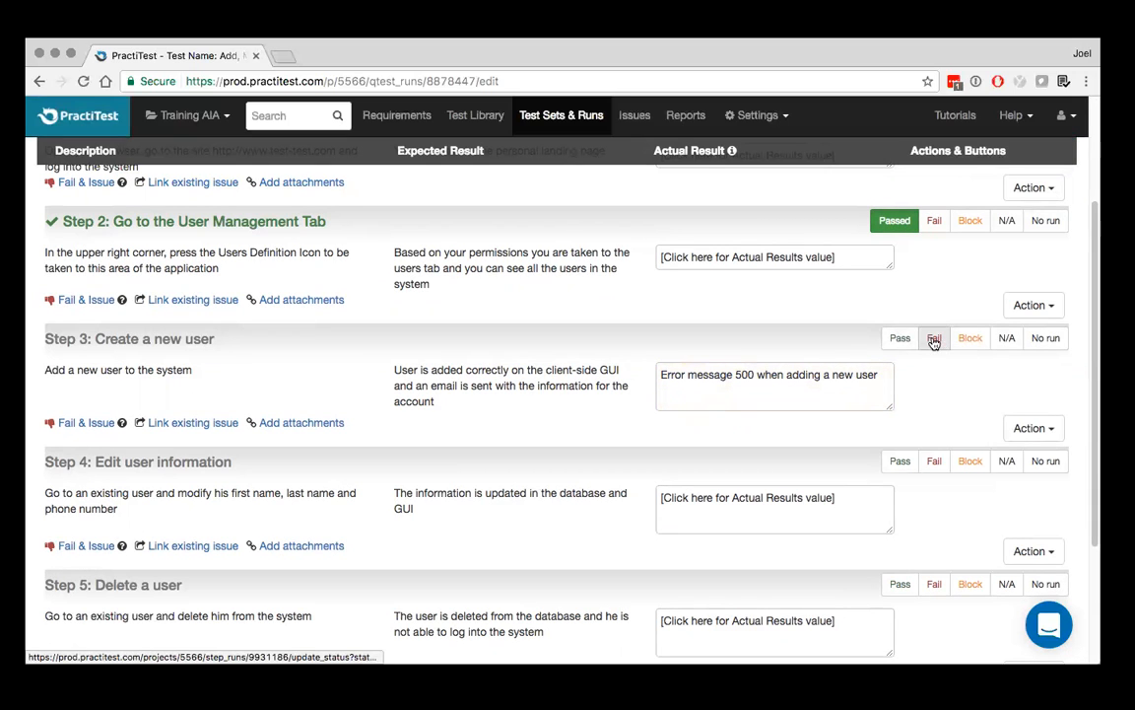
# Fail step 3 with a new JIRA issue and review the prefilled summary, description and integration field
pyautogui.click(87, 424)
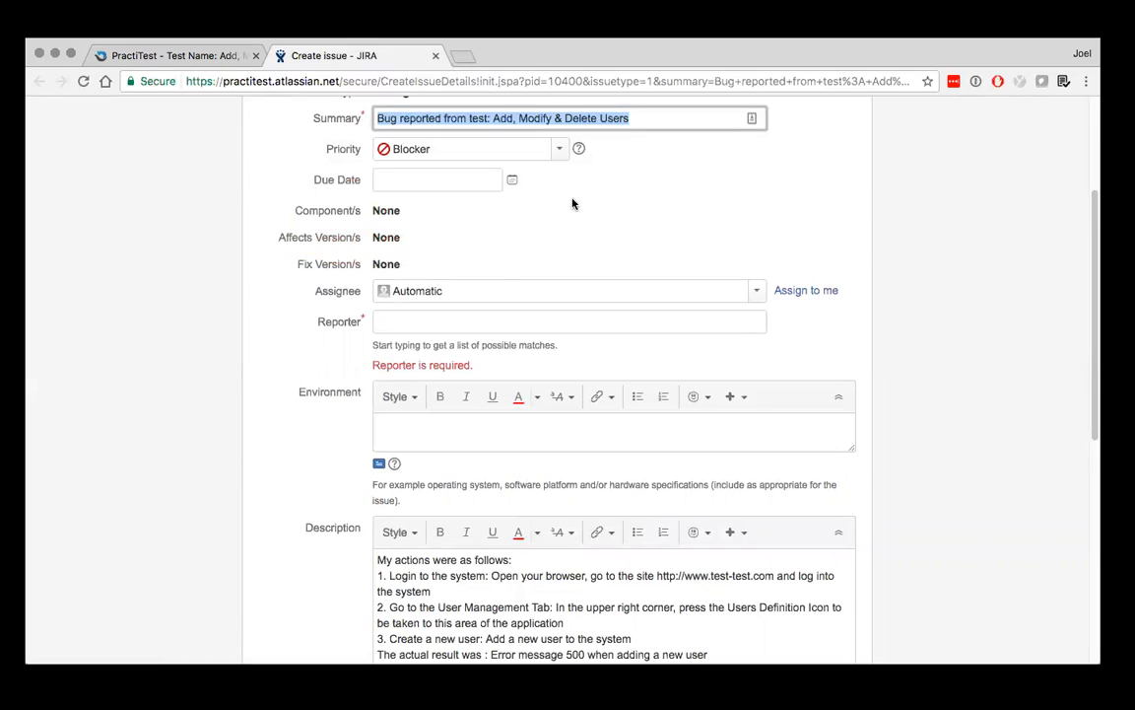
pyautogui.scroll(3, 573, 203)
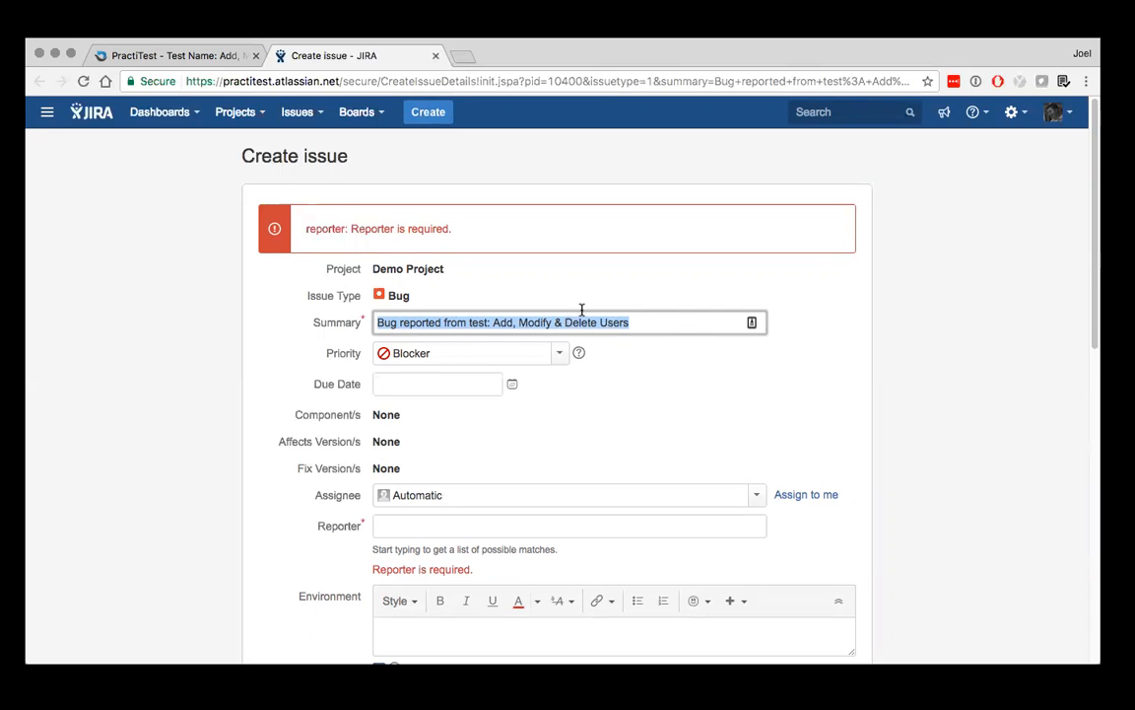
pyautogui.scroll(-10, 582, 309)
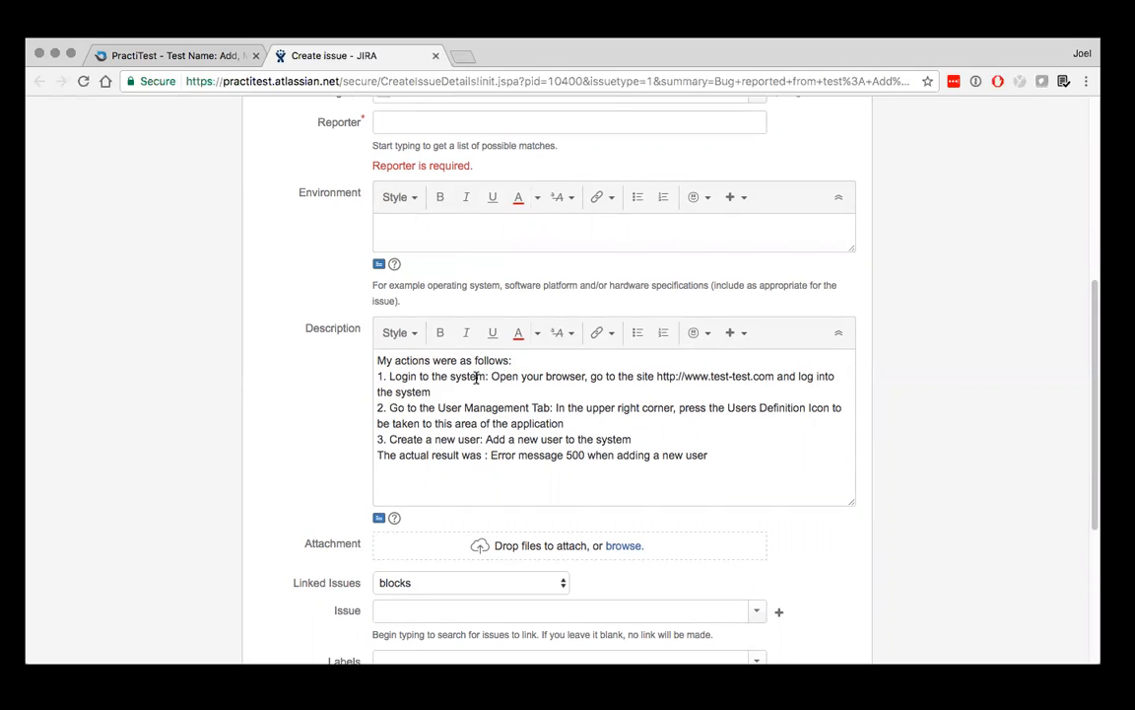
pyautogui.click(719, 455)
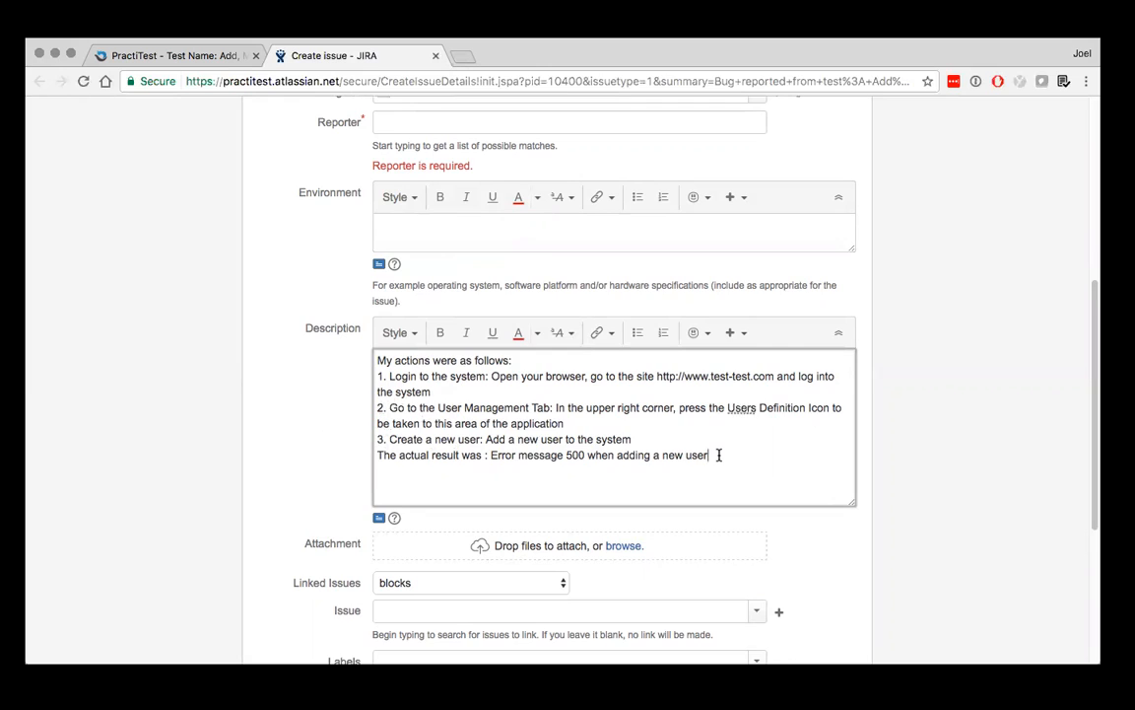
pyautogui.scroll(-5, 720, 454)
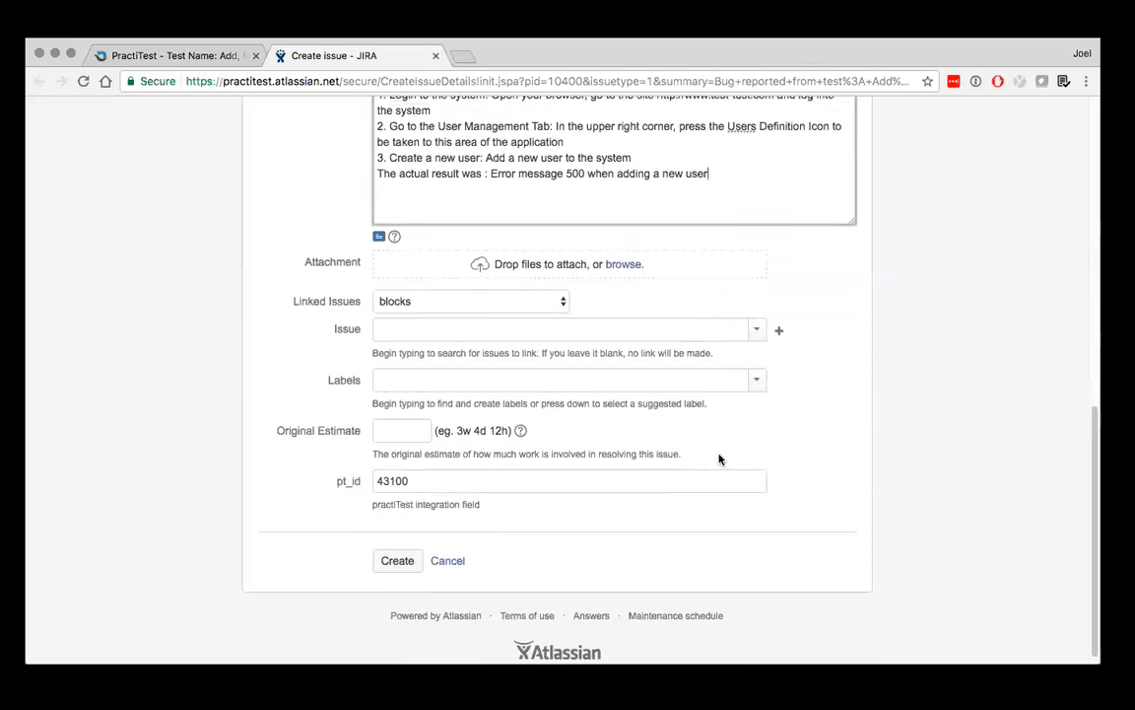
# Enter the reporter's name in the JIRA bug form and create the issue
pyautogui.scroll(1, 720, 459)
pyautogui.scroll(7, 719, 459)
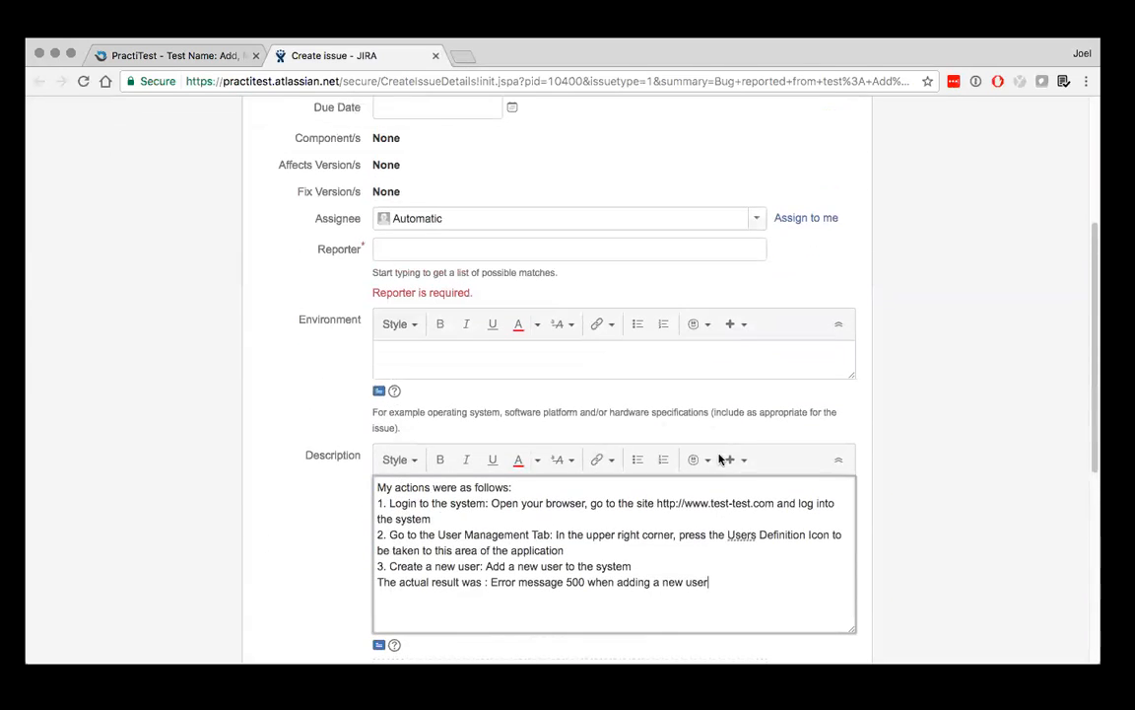
pyautogui.click(619, 248)
pyautogui.write('joel')
pyautogui.click(563, 297)
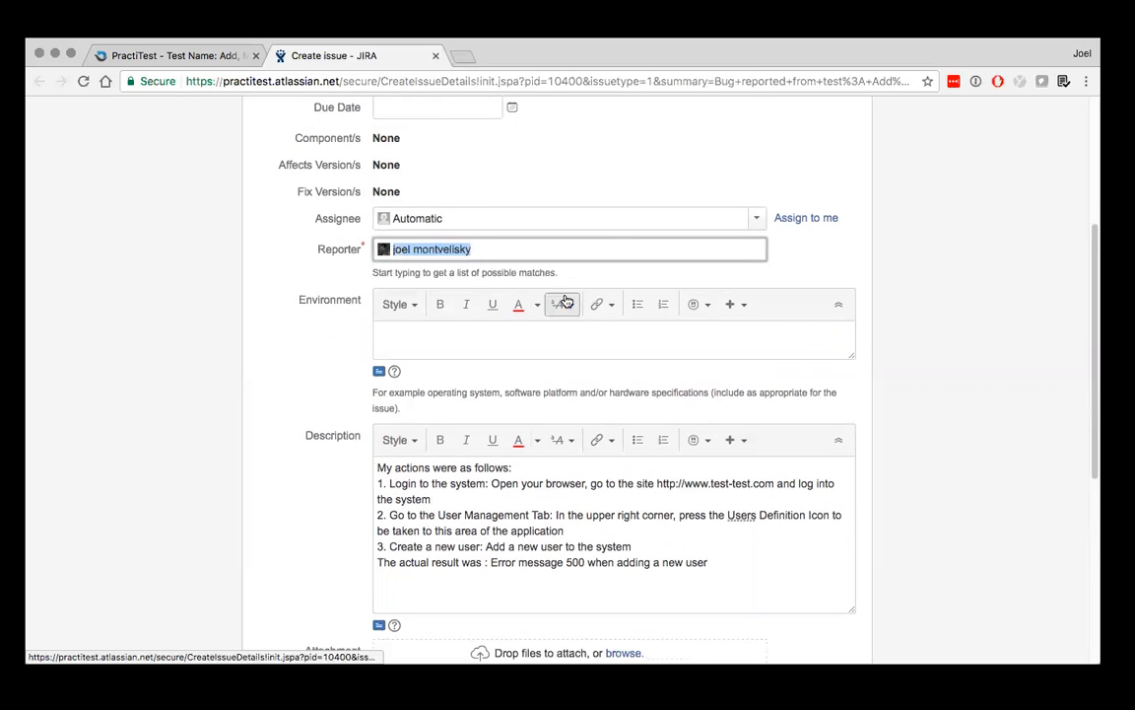
pyautogui.scroll(-8, 566, 300)
pyautogui.click(397, 550)
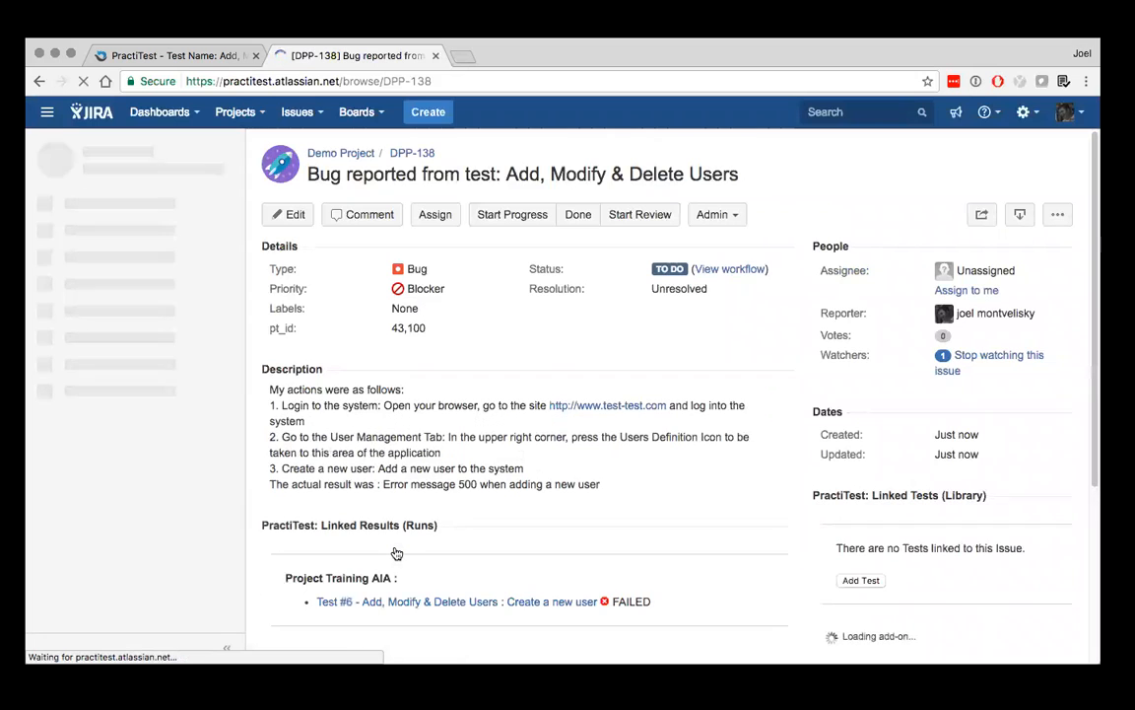
# Review the created JIRA bug's details and linked PractiTest run, and switch back to the test run in PractiTest
pyautogui.scroll(-2, 396, 553)
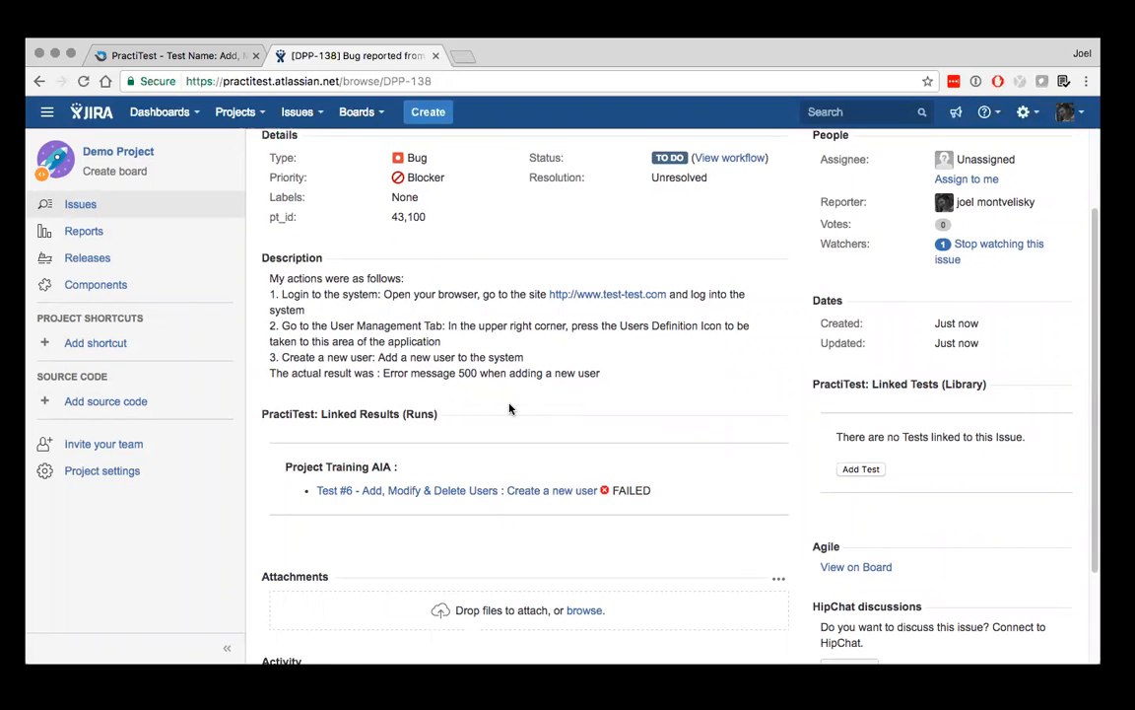
pyautogui.scroll(2, 469, 329)
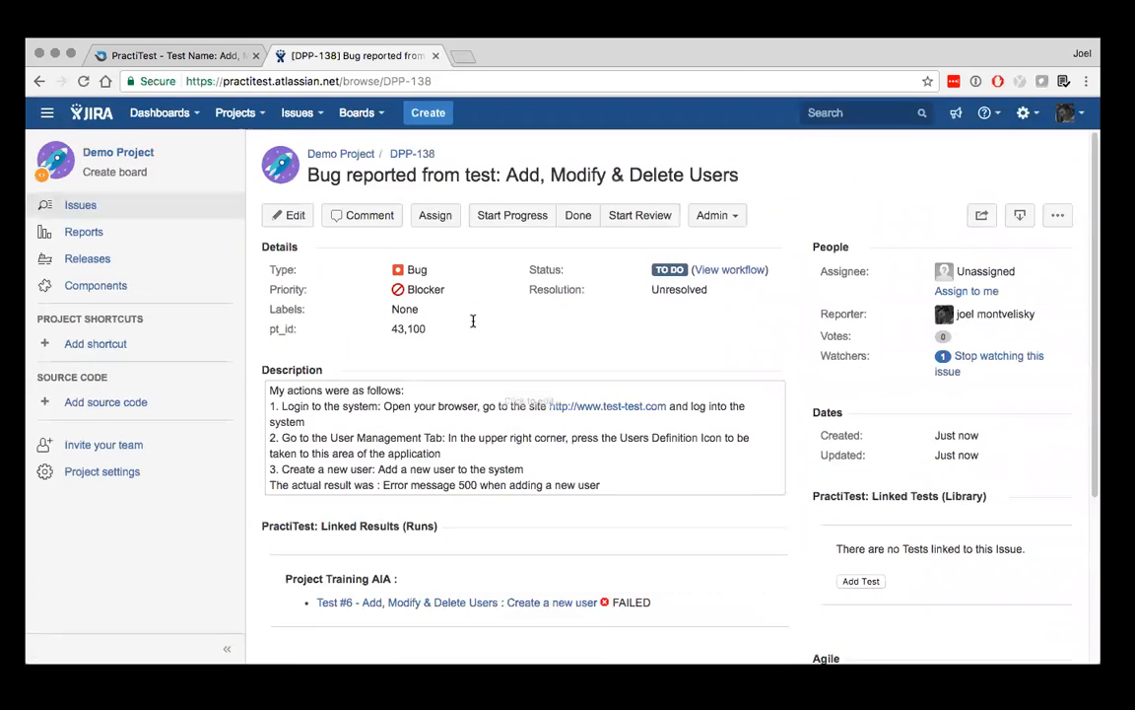
pyautogui.scroll(-2, 474, 298)
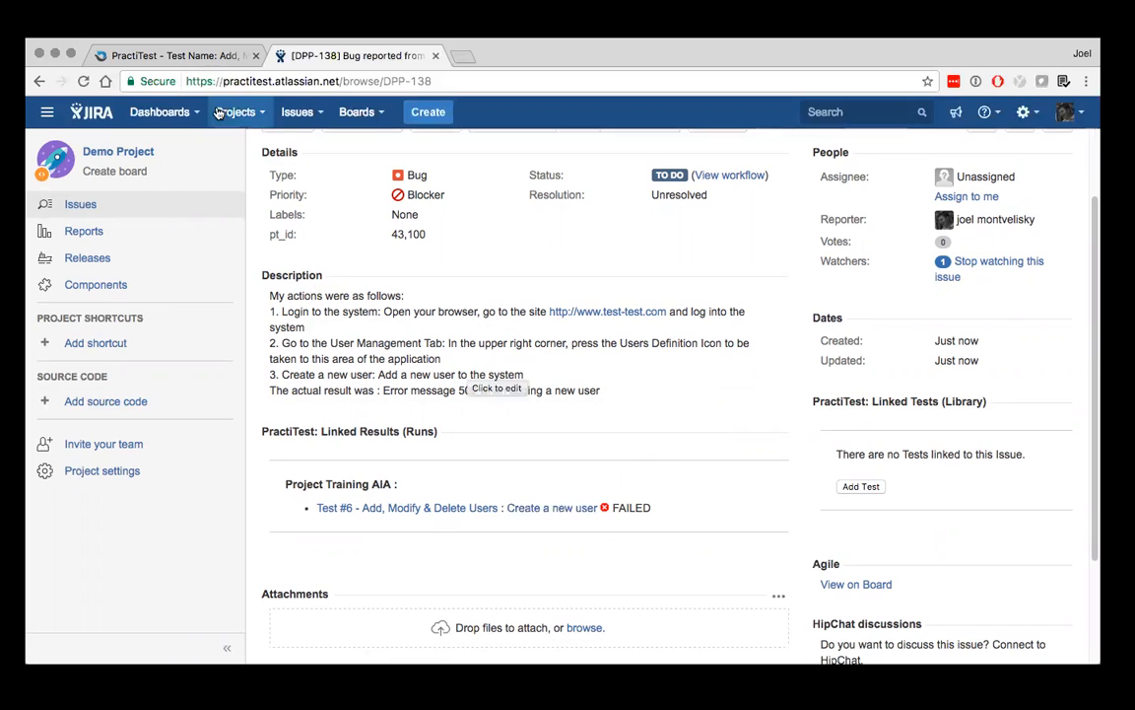
pyautogui.click(219, 57)
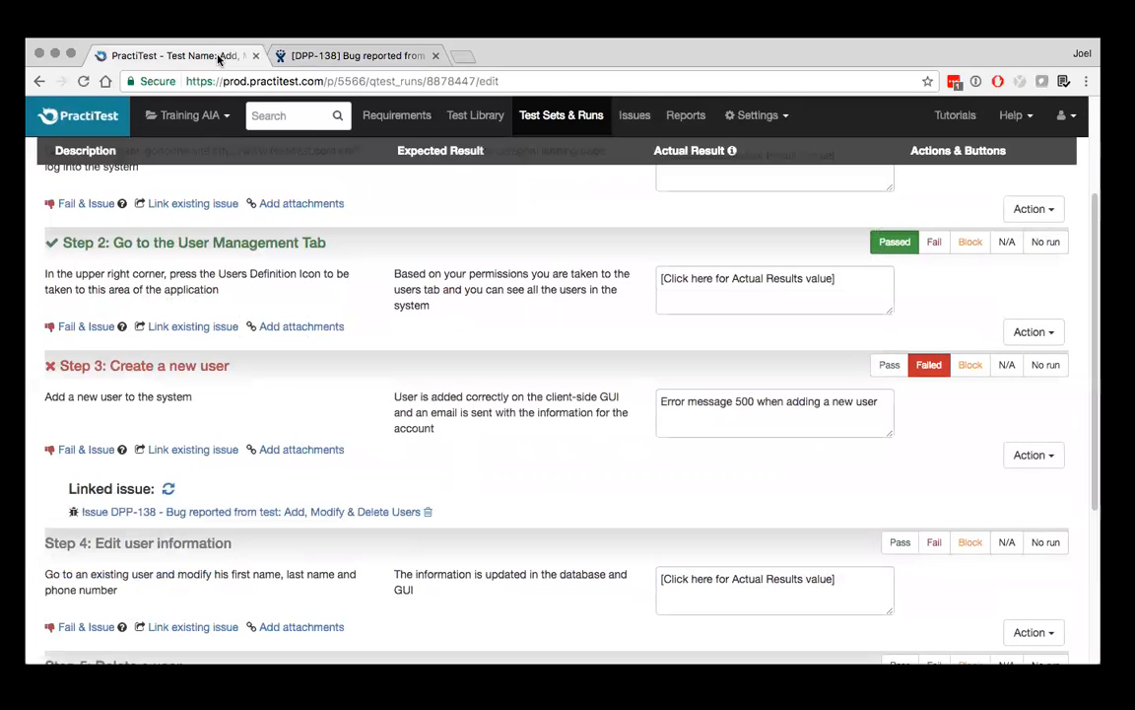
# Open the linked issue DPP-138 from the test run and the Issues list, and examine its title, description and status
pyautogui.scroll(-2, 249, 386)
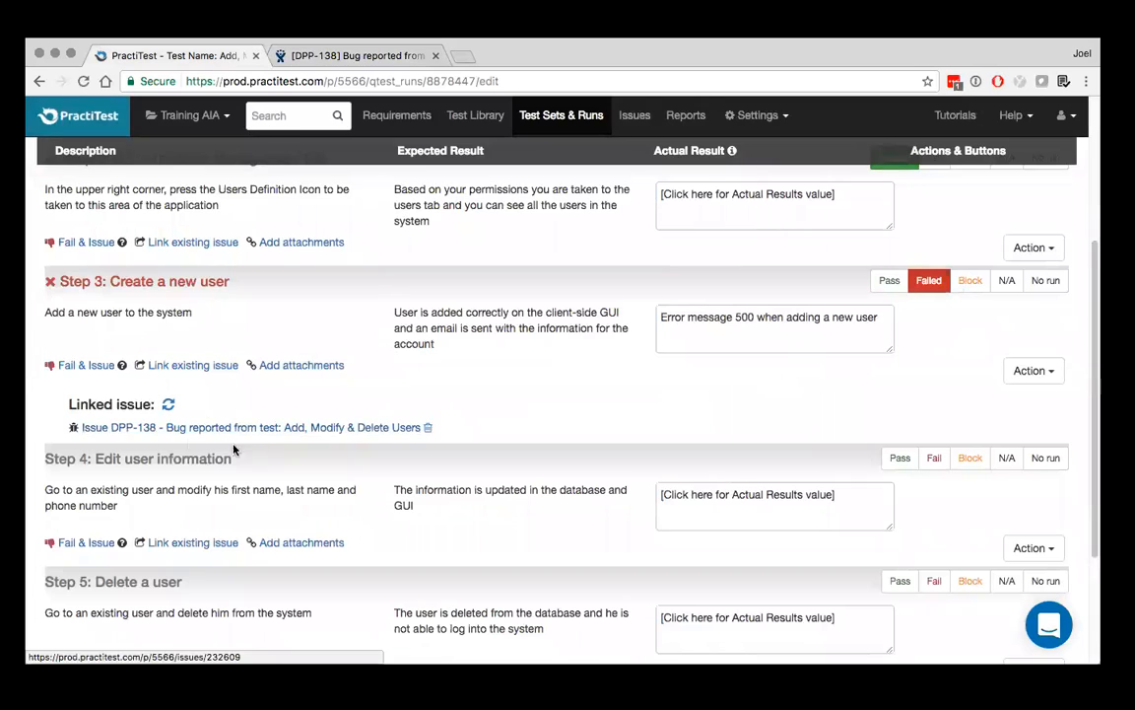
pyautogui.click(310, 428)
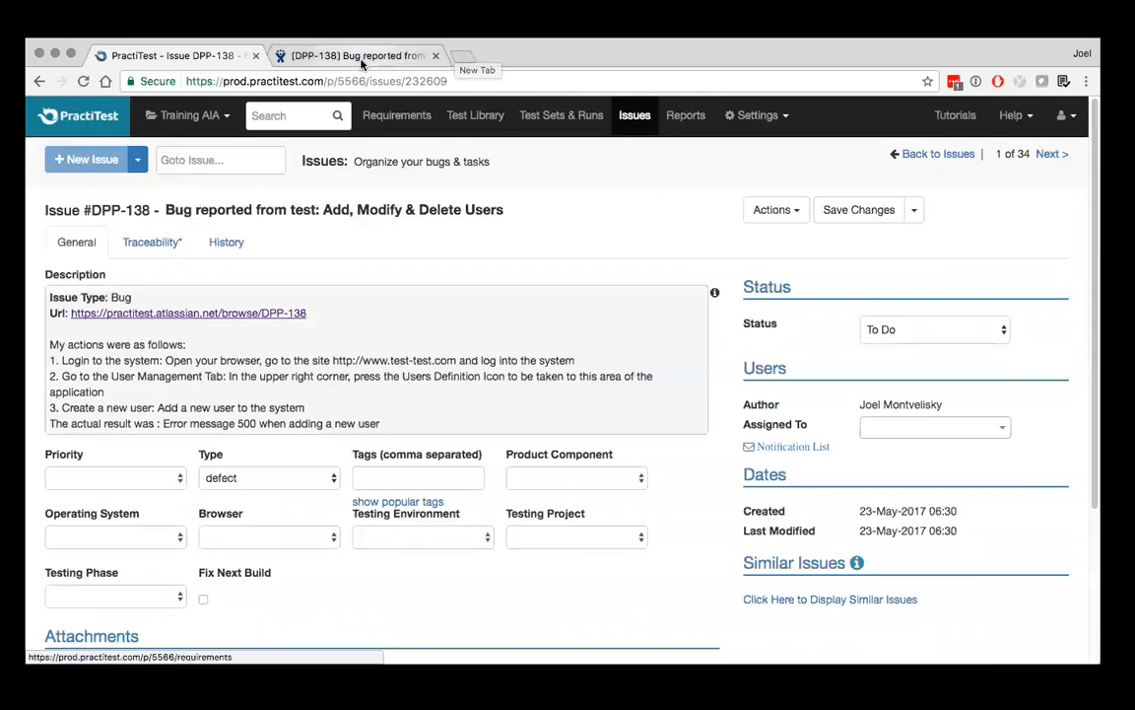
pyautogui.click(632, 116)
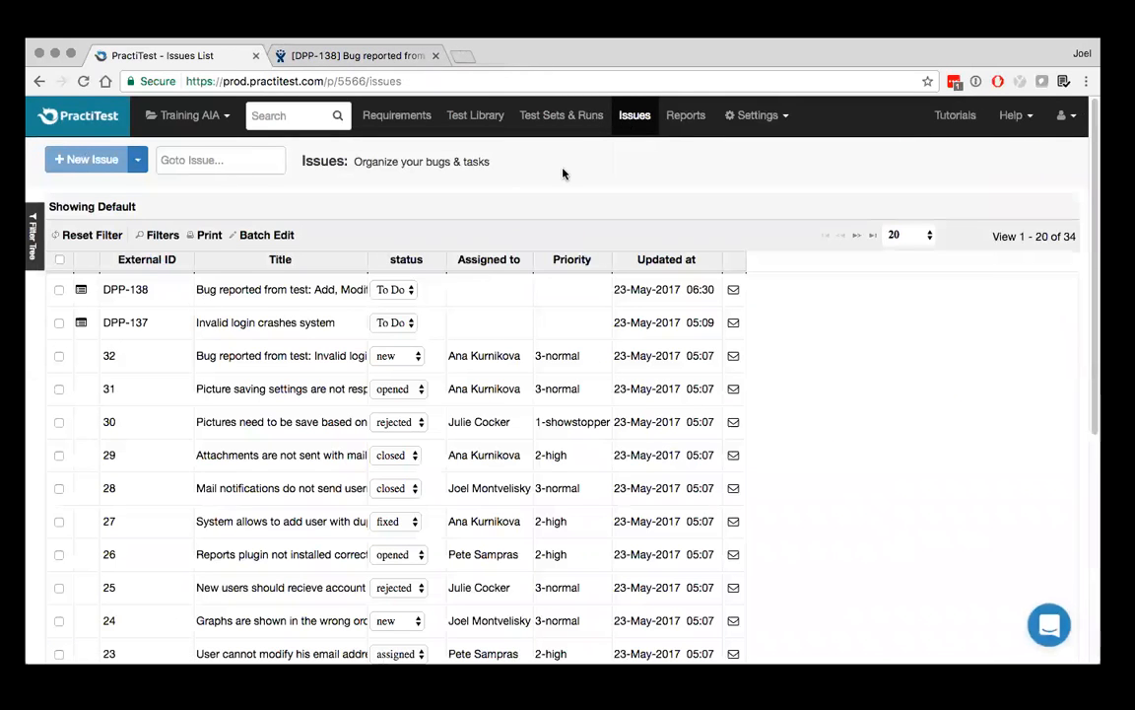
pyautogui.click(272, 291)
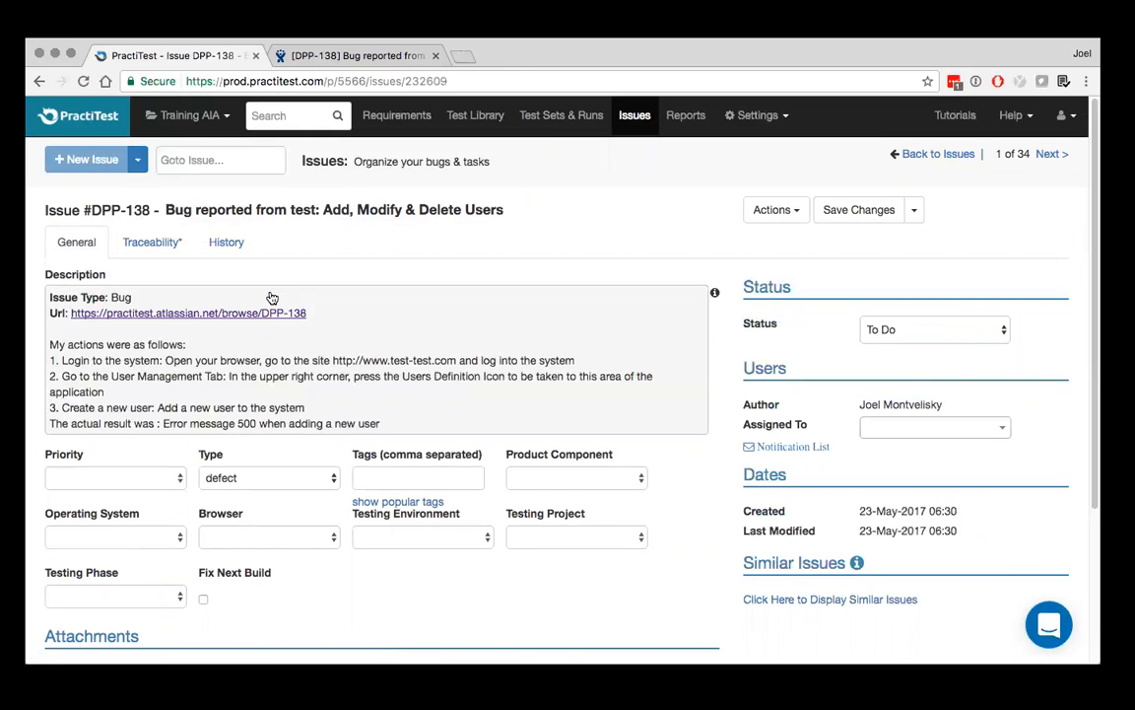
pyautogui.tripleClick(472, 209)
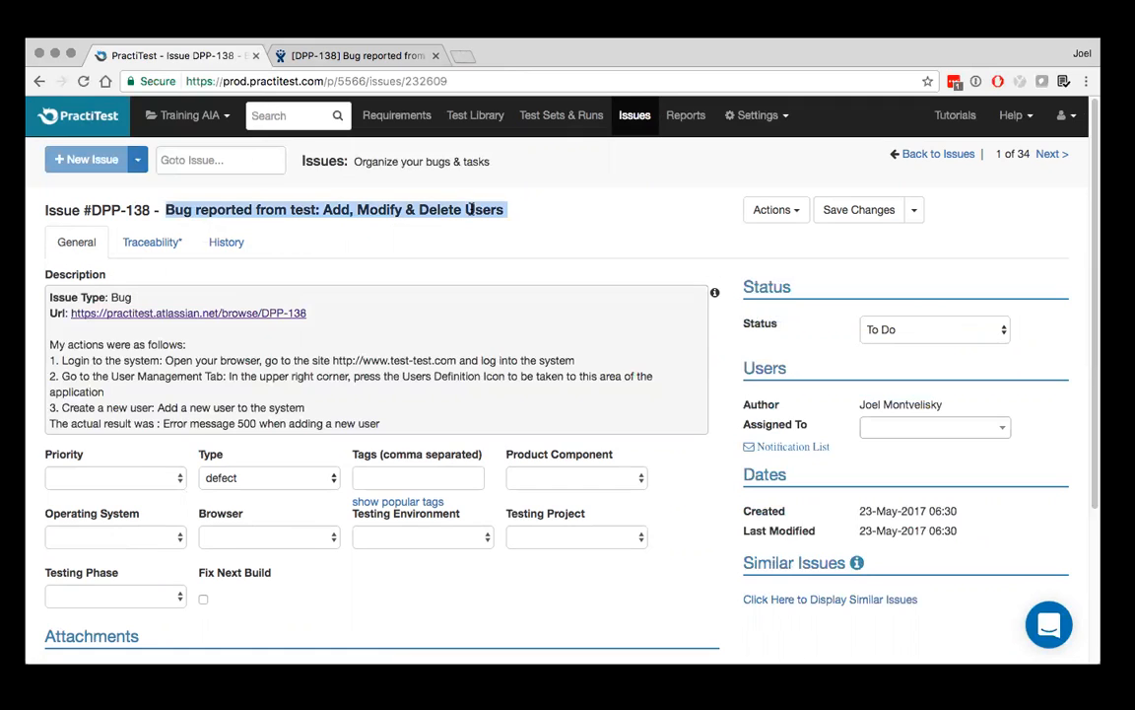
pyautogui.tripleClick(375, 360)
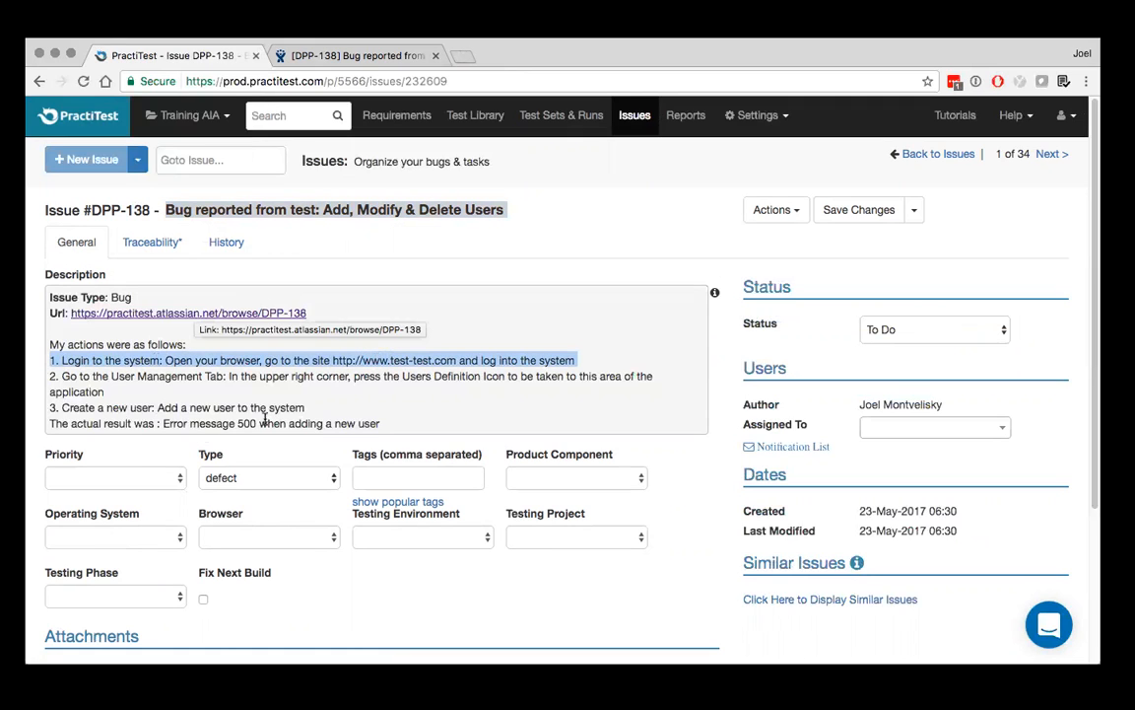
pyautogui.click(915, 331)
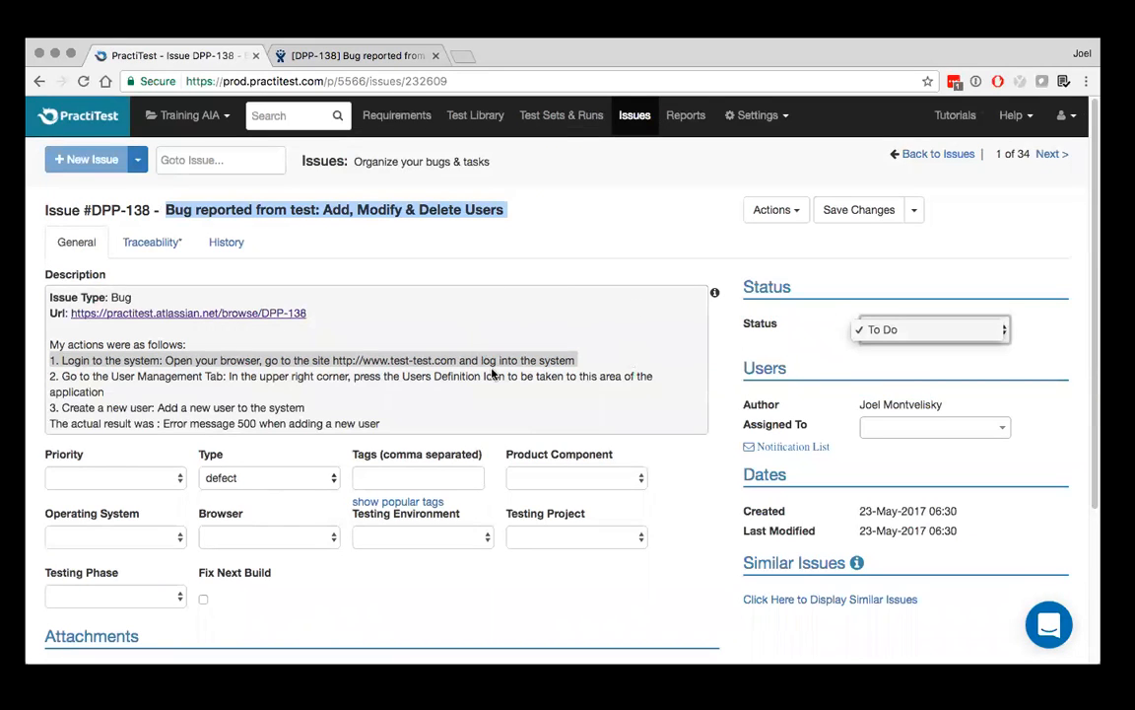
# Switch to JIRA and change the summary of bug DPP-138 to "error message when adding user"
pyautogui.click(332, 57)
pyautogui.click(365, 57)
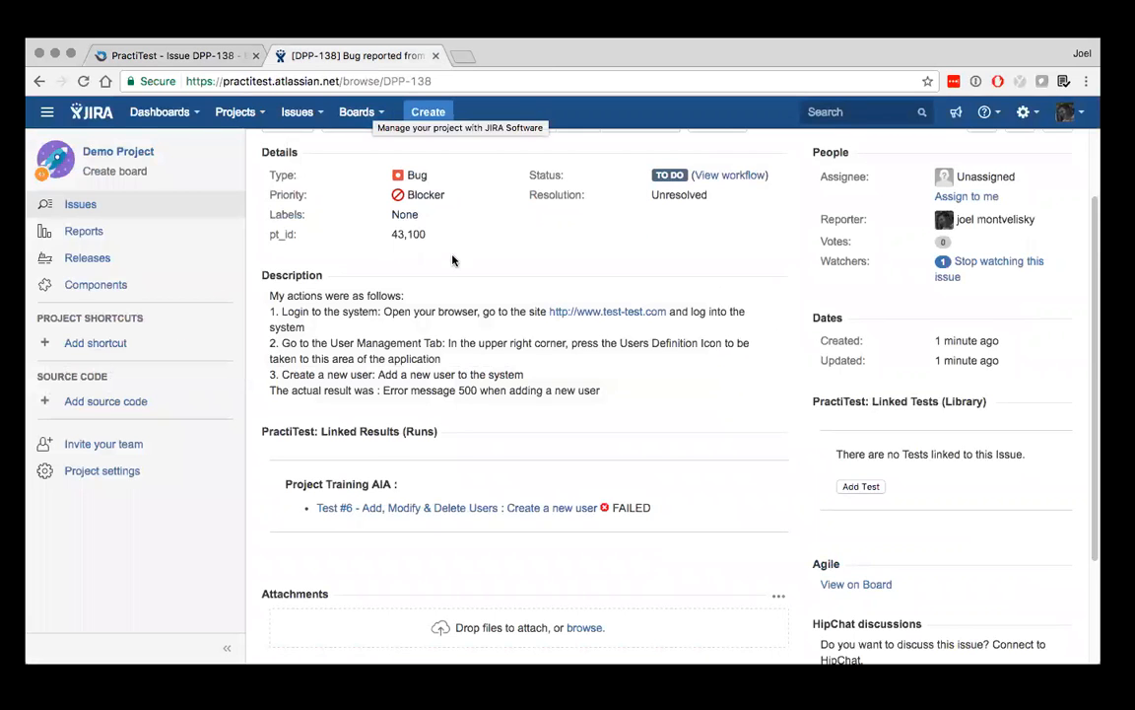
pyautogui.scroll(2, 451, 258)
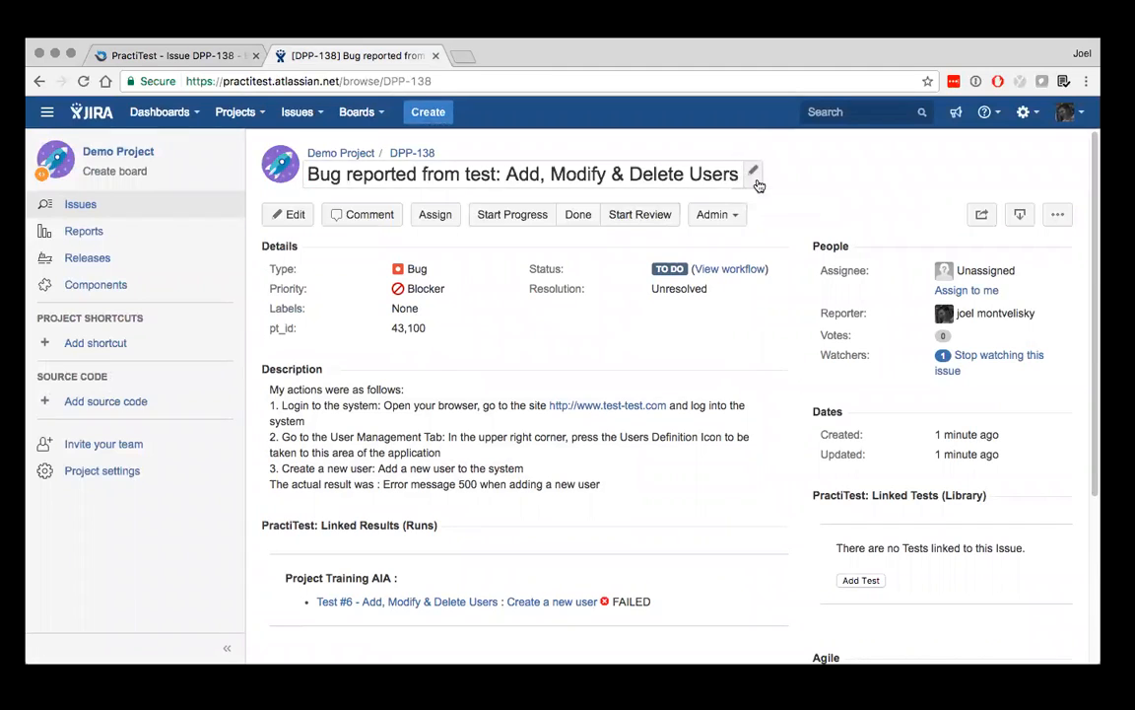
pyautogui.click(753, 172)
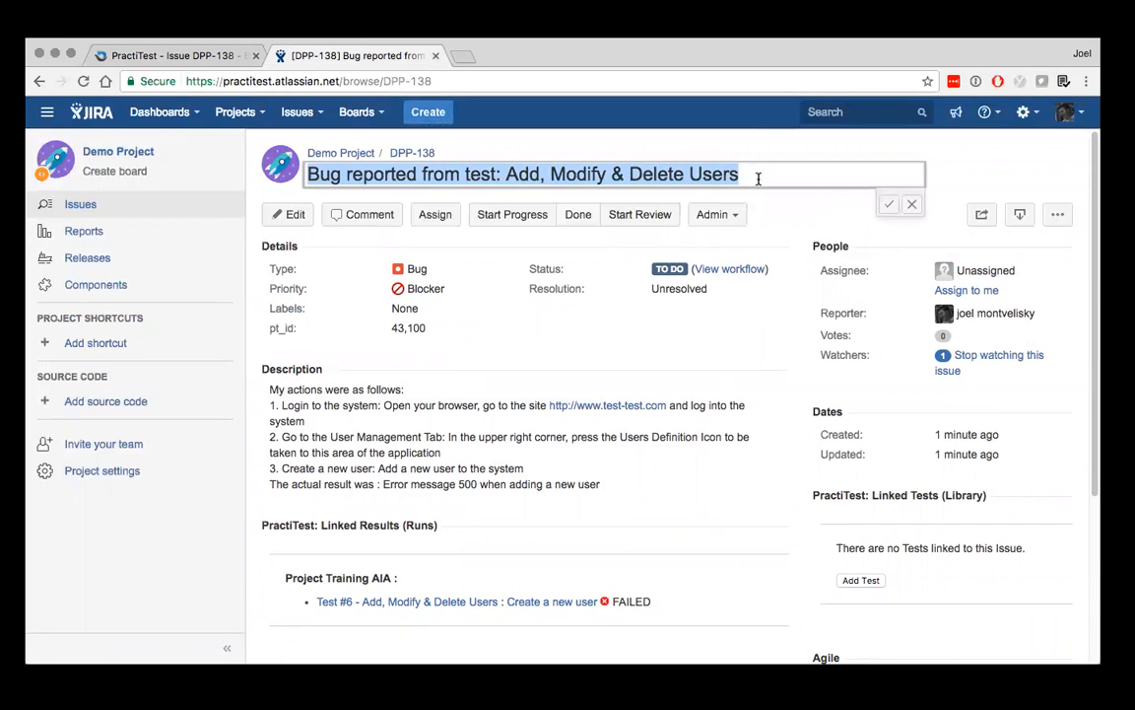
pyautogui.write('e')
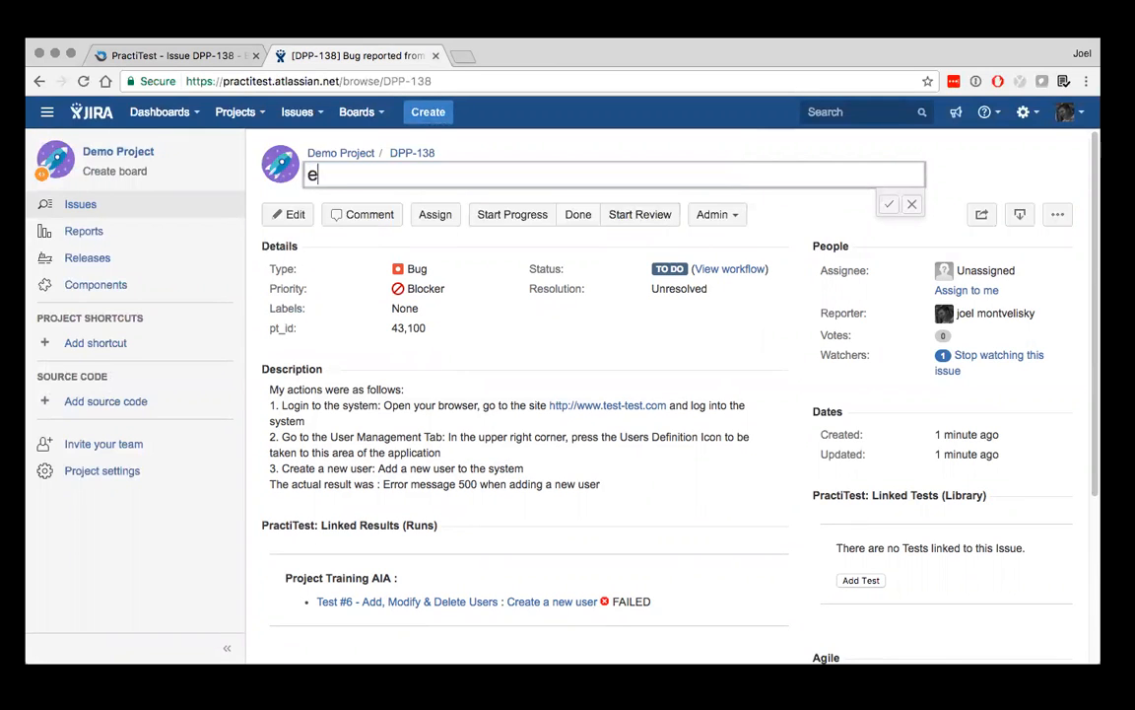
pyautogui.write('rror message whe')
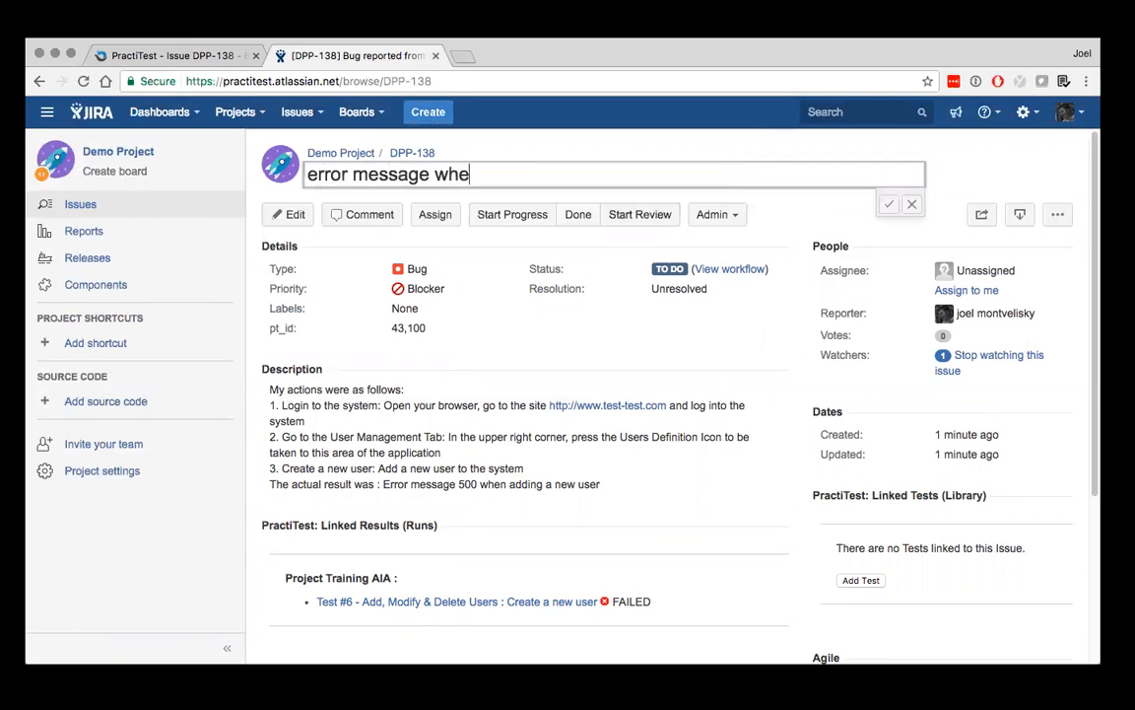
pyautogui.write('n adding user')
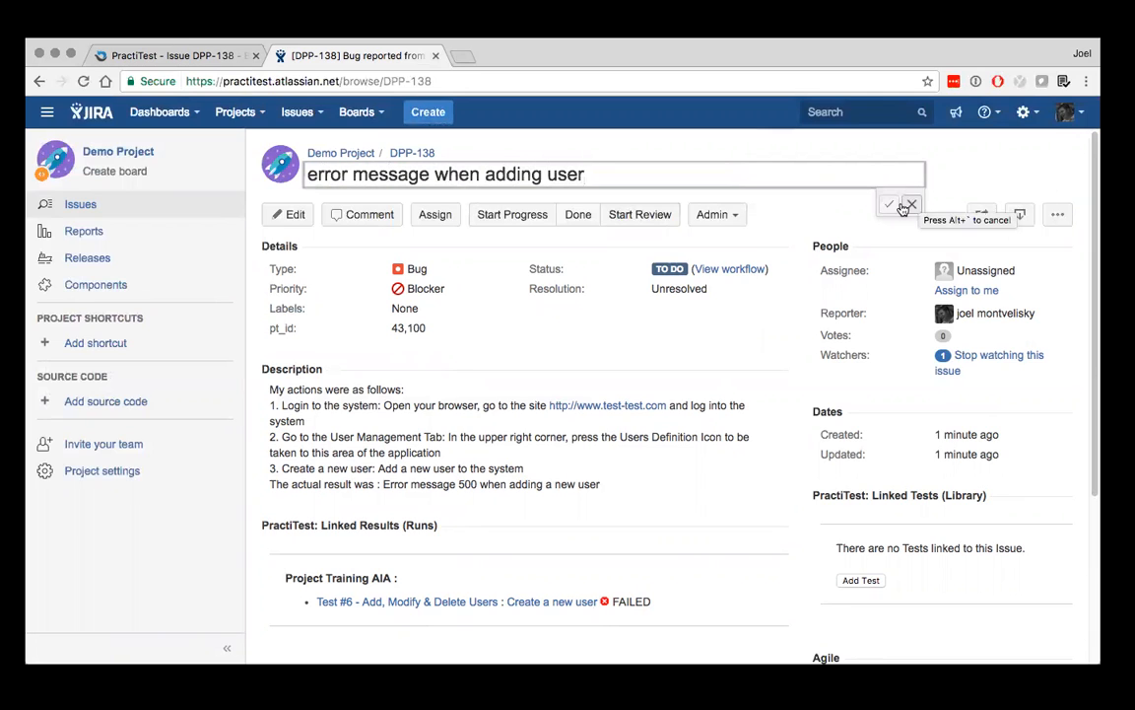
pyautogui.click(889, 205)
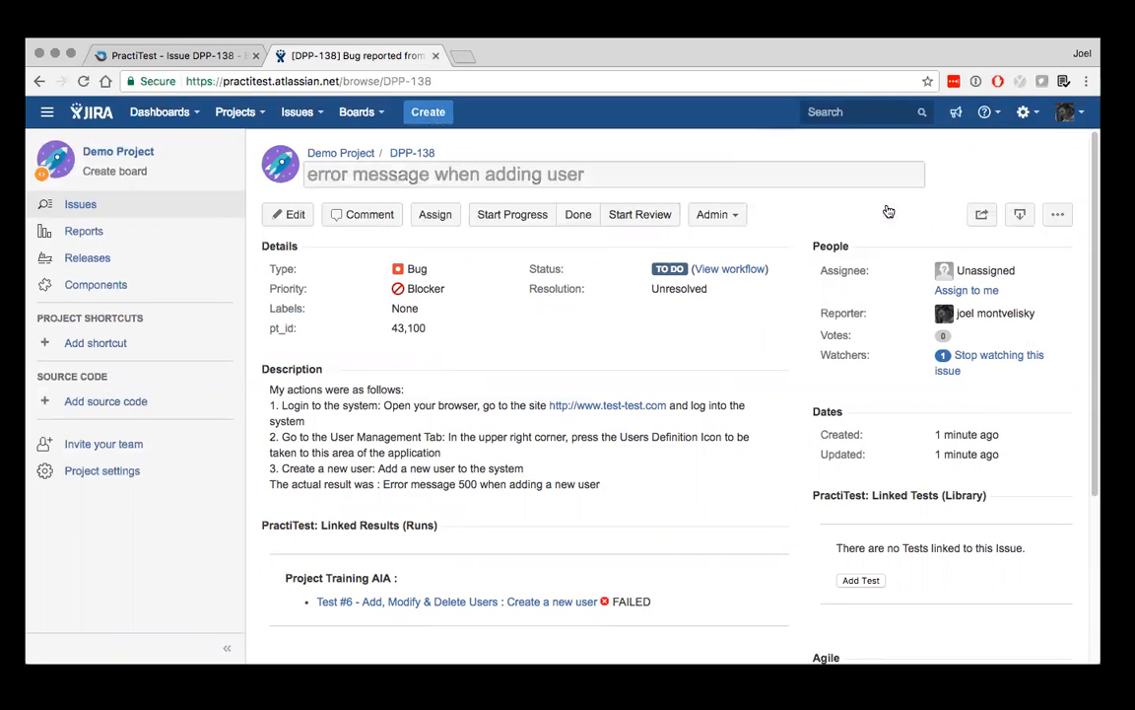
# Start progress on the JIRA bug, and switch to PractiTest to refresh the matching issue
pyautogui.click(519, 217)
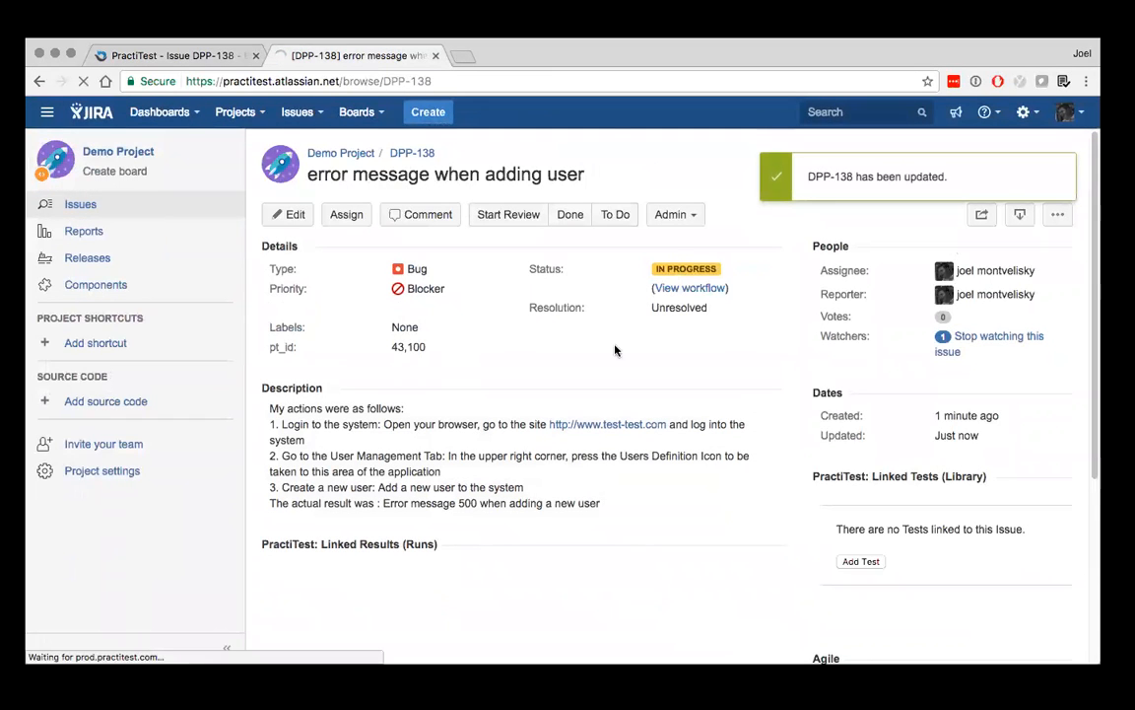
pyautogui.click(178, 54)
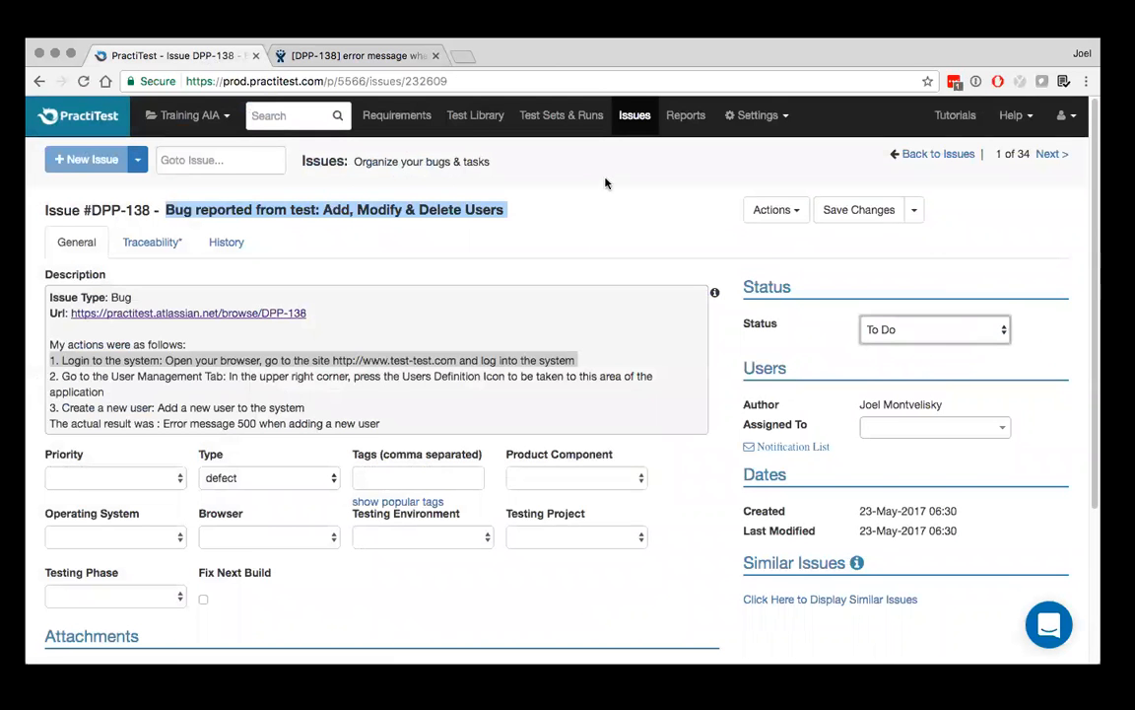
pyautogui.press('super+r')
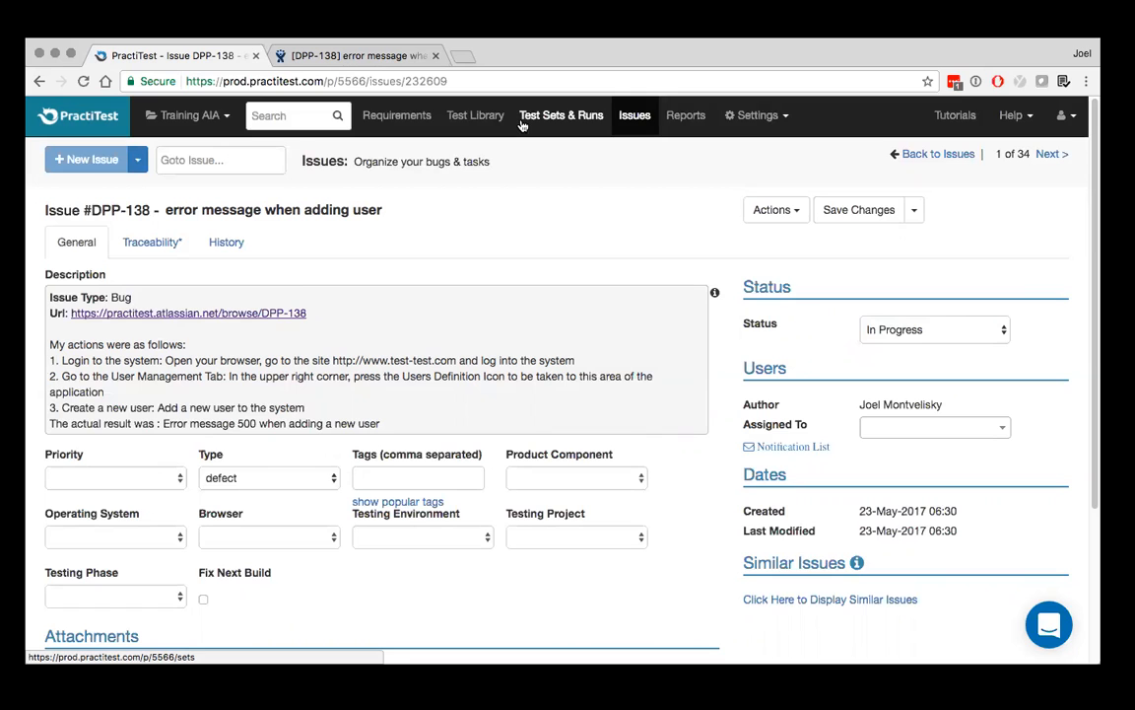
# Switch to the JIRA bug, review its PractiTest linked results, and open the linked run of Test #6
pyautogui.click(377, 57)
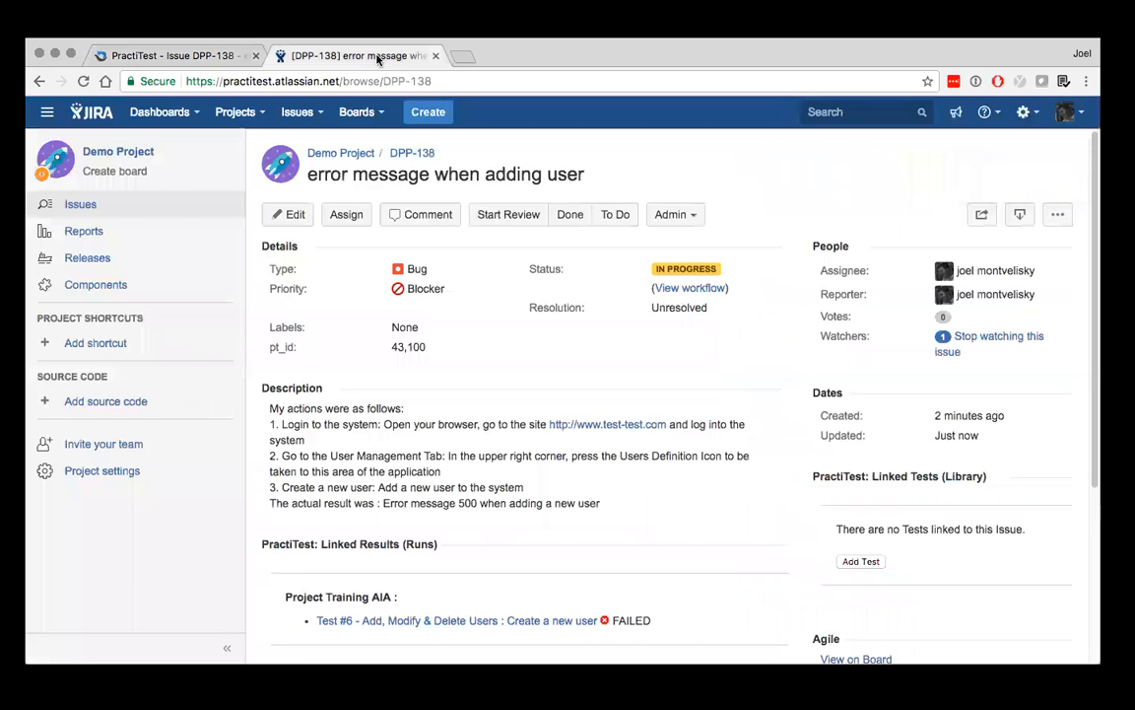
pyautogui.scroll(-3, 463, 312)
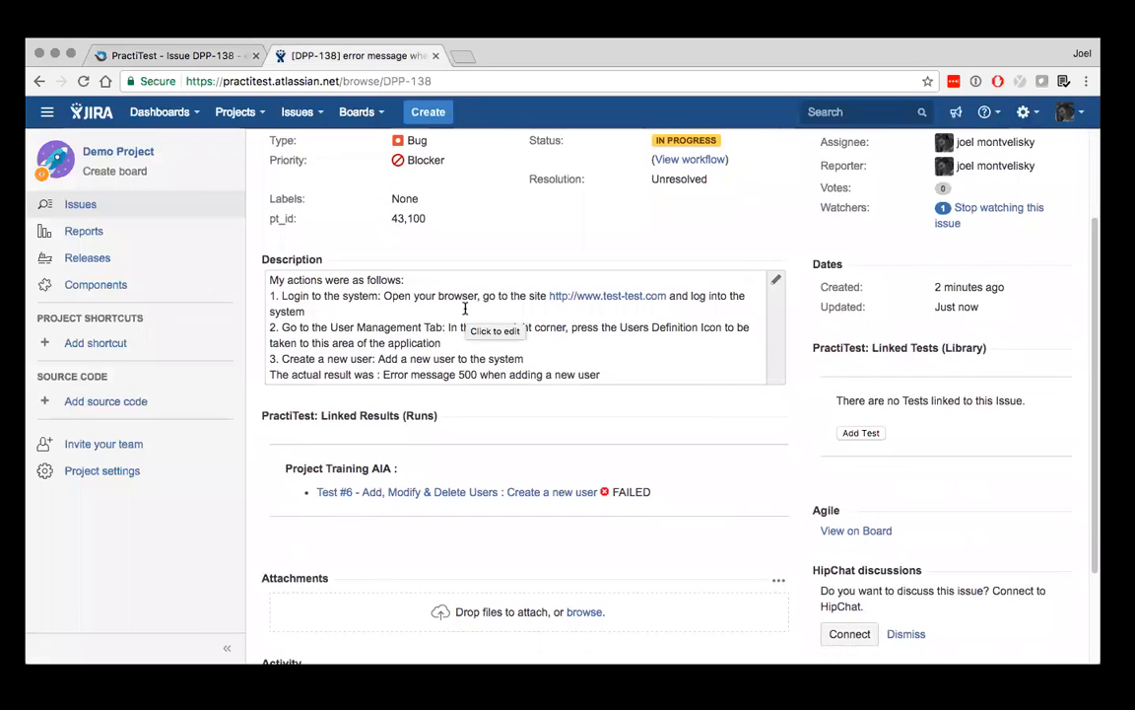
pyautogui.scroll(-1, 465, 309)
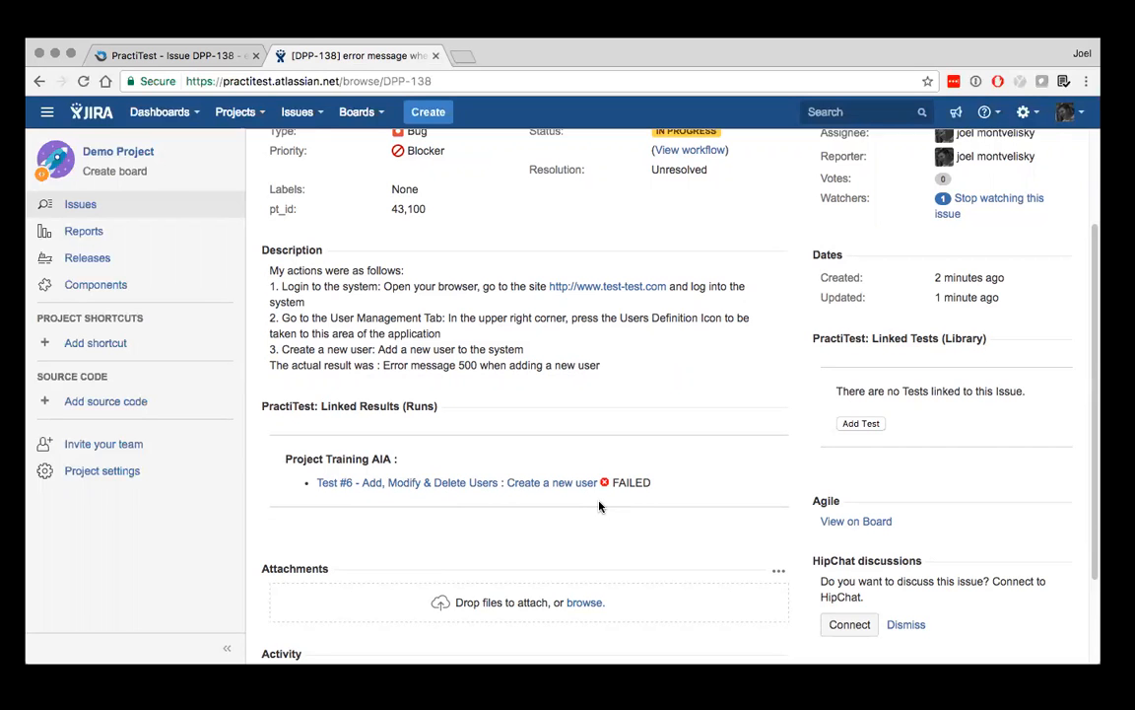
pyautogui.scroll(3, 690, 301)
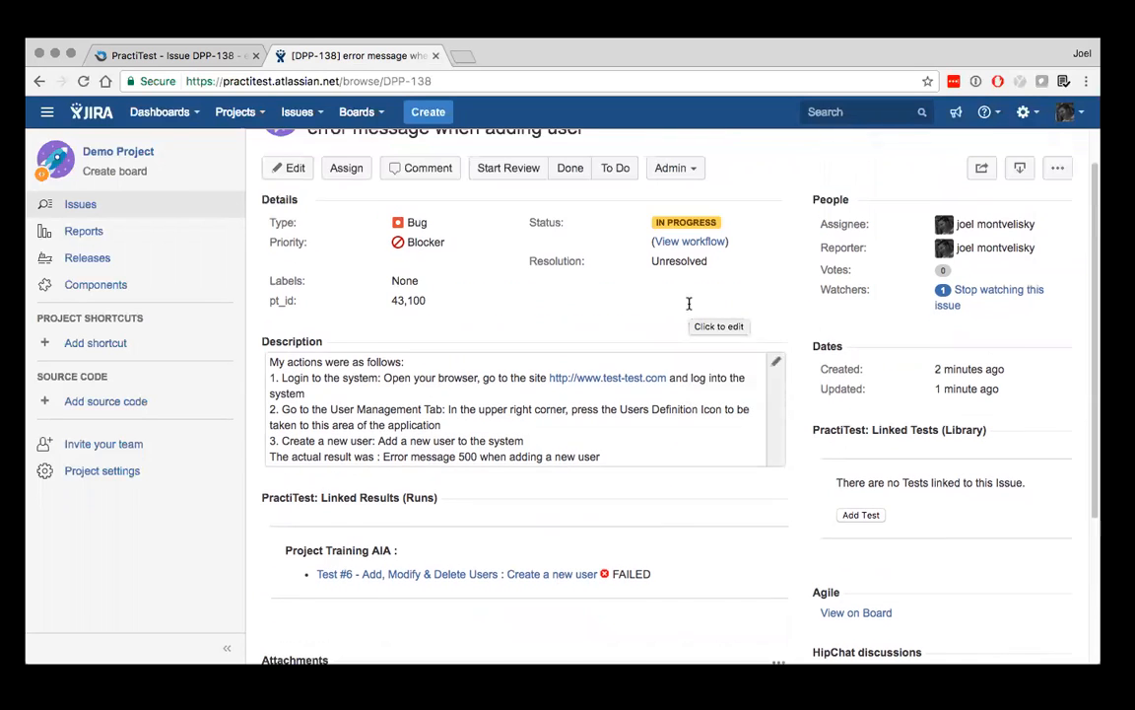
pyautogui.click(544, 577)
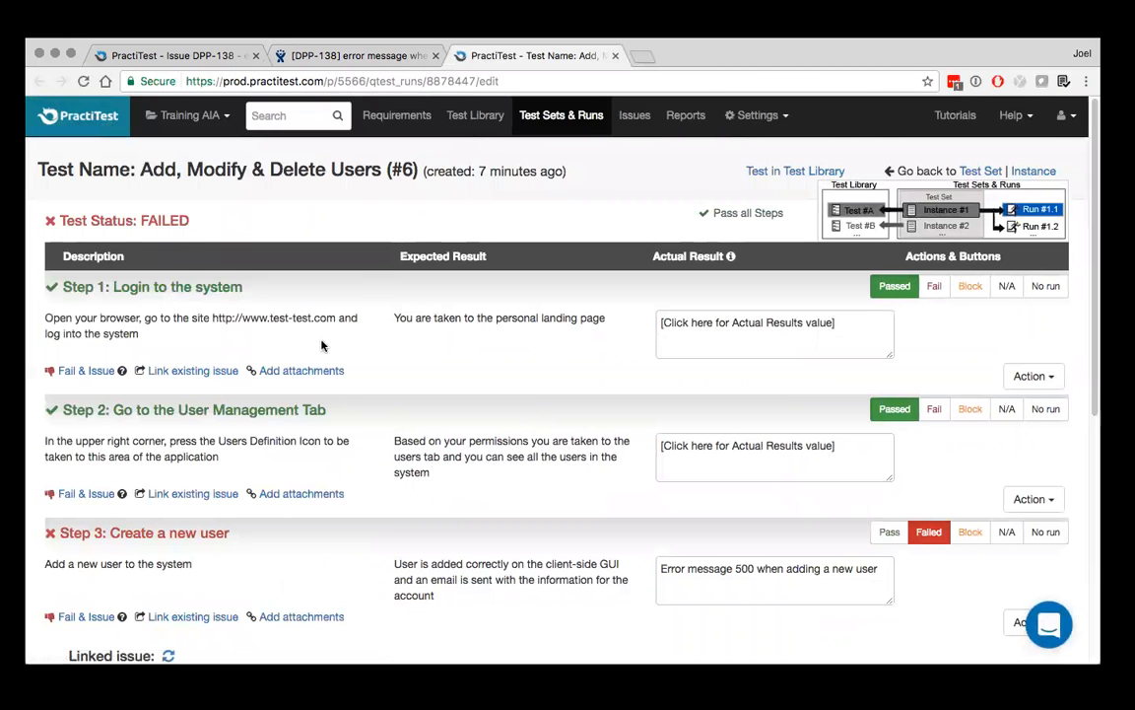
# Mark Step 3: Create a new user as passed in the PractiTest run, and refresh the bug in JIRA
pyautogui.scroll(-2, 321, 345)
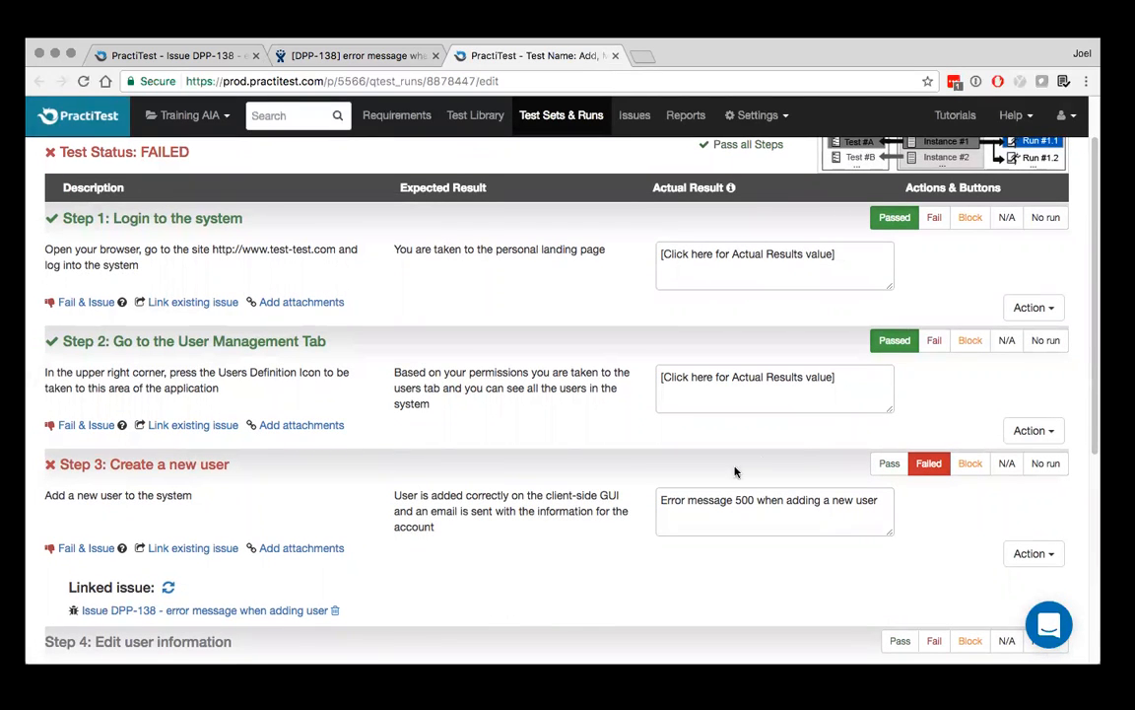
pyautogui.click(890, 465)
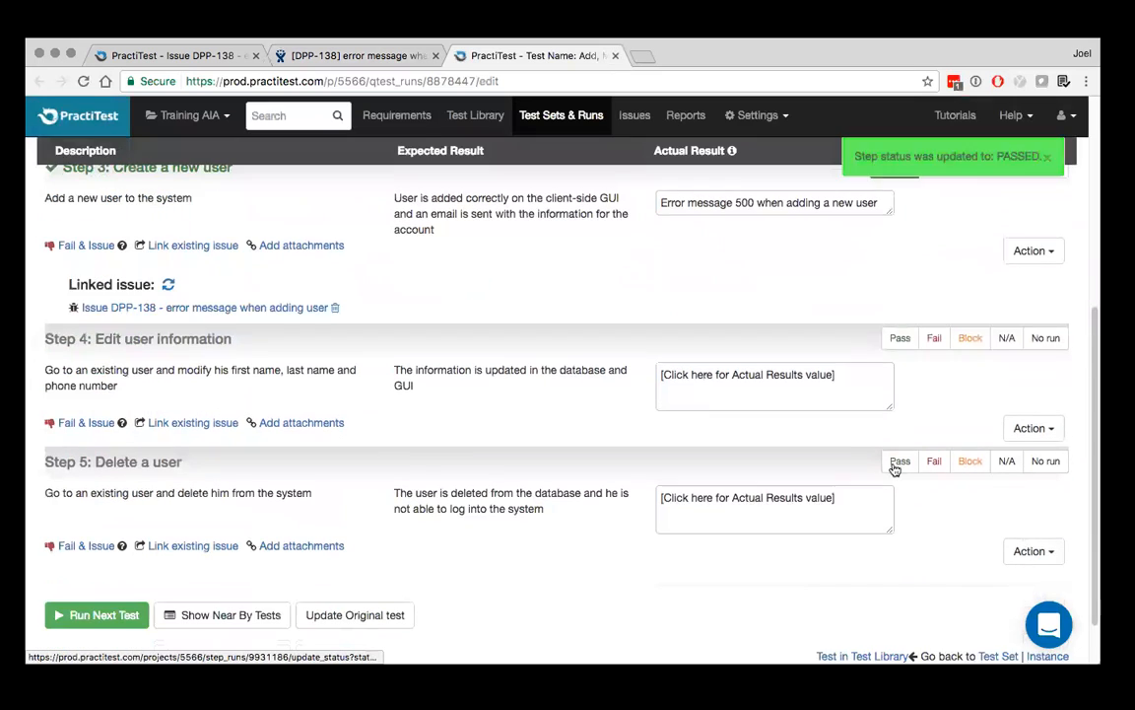
pyautogui.scroll(6, 617, 474)
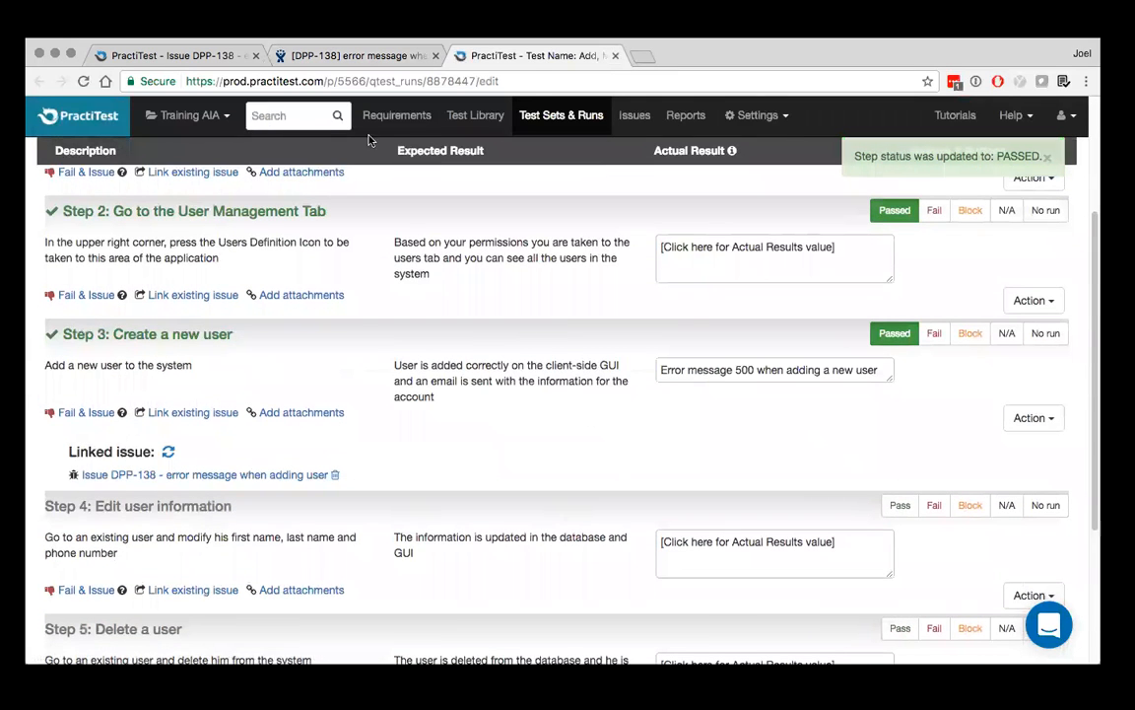
pyautogui.click(355, 55)
pyautogui.press('super+r')
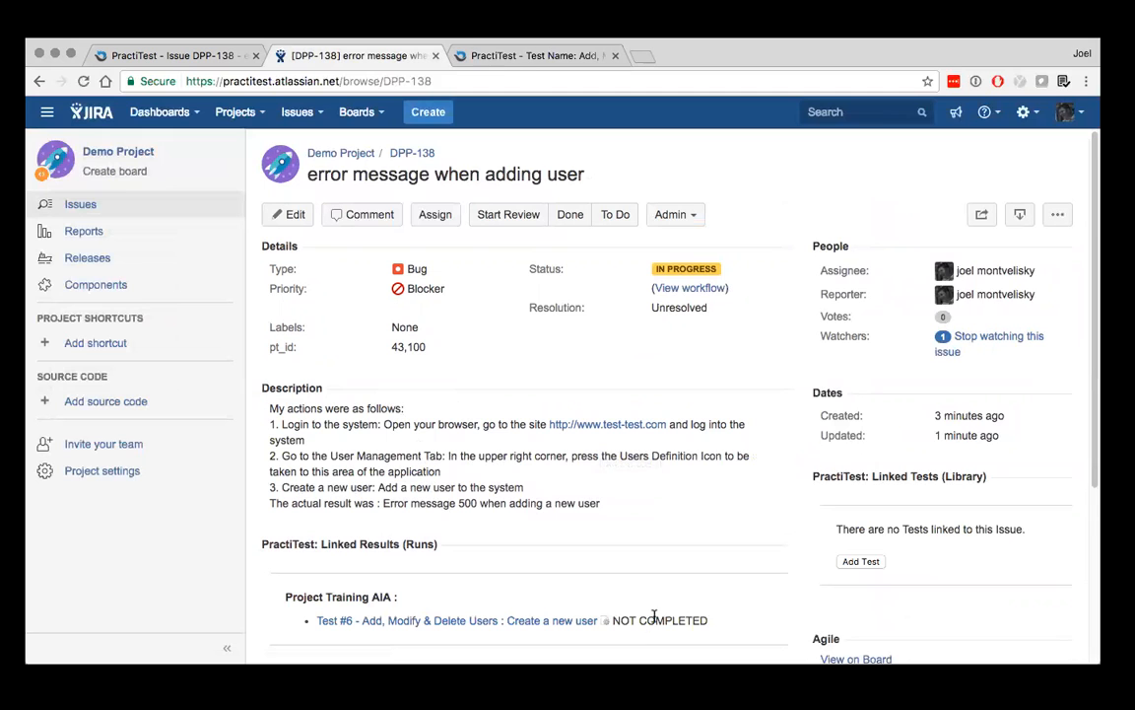
# Return to the PractiTest run, mark Steps 4 and 5 as passed, and refresh the bug in JIRA
pyautogui.click(533, 59)
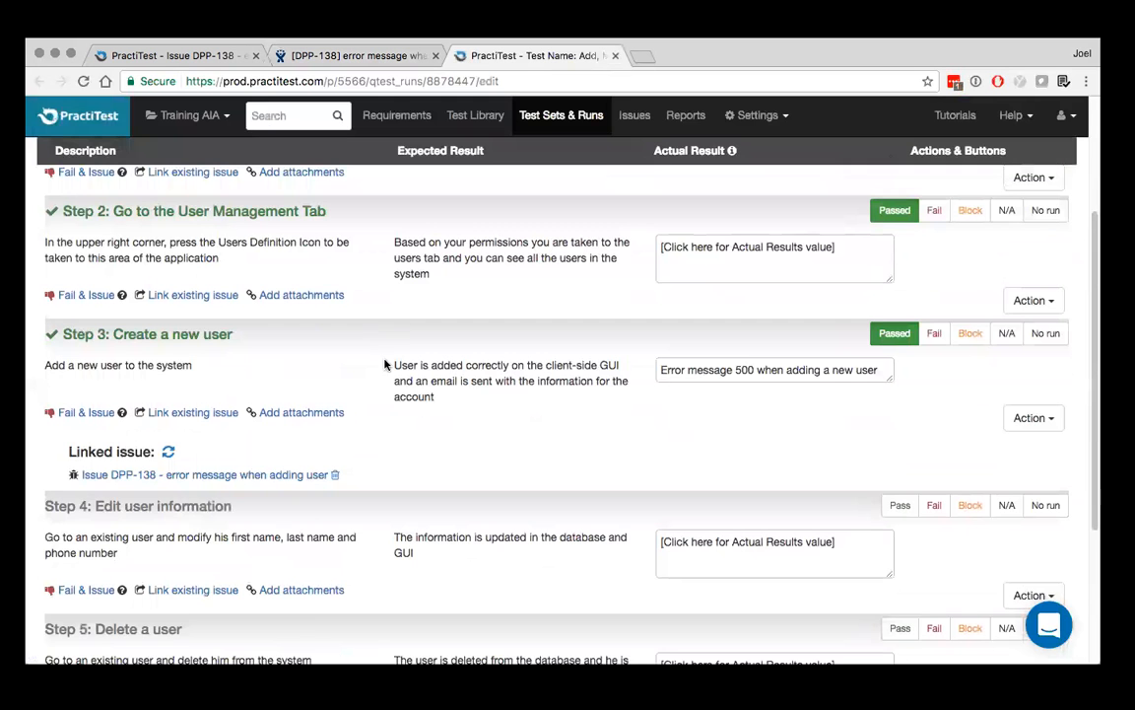
pyautogui.scroll(5, 345, 330)
pyautogui.scroll(-5, 337, 355)
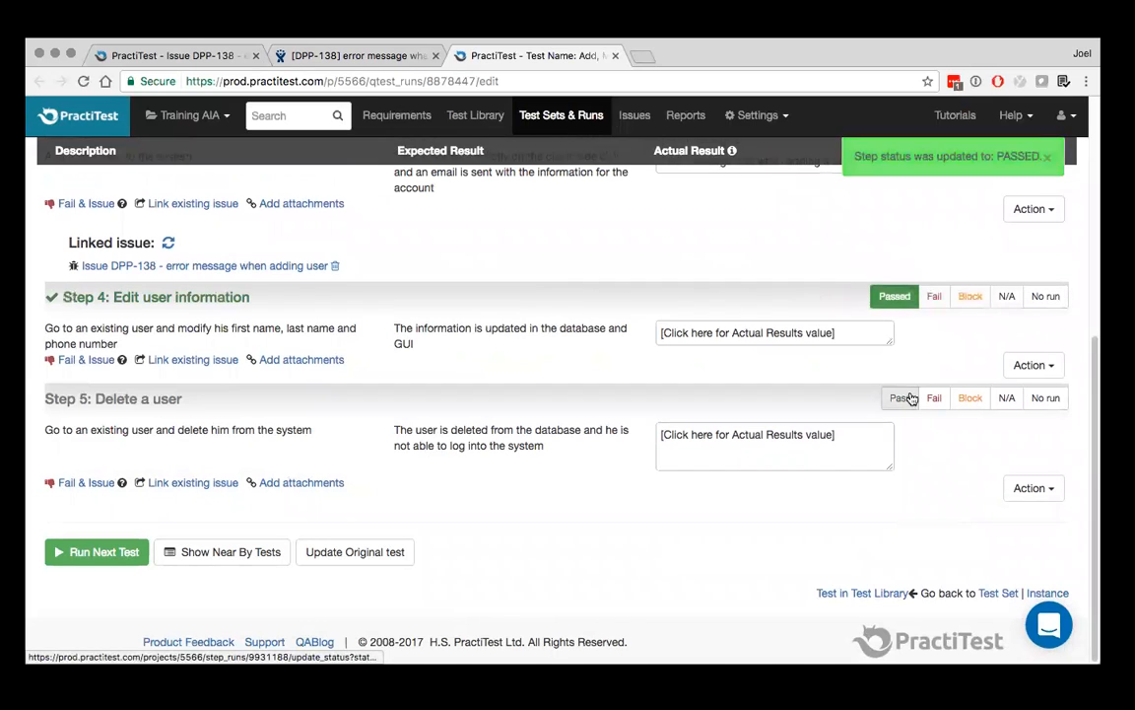
pyautogui.click(909, 398)
pyautogui.scroll(5, 910, 400)
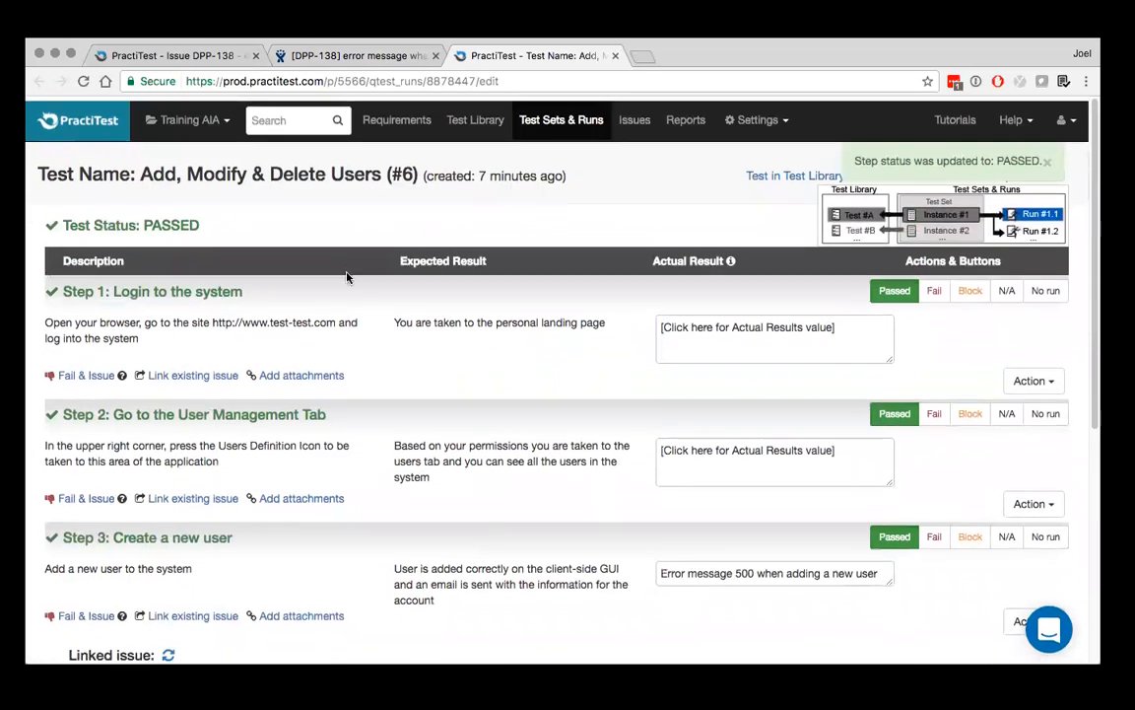
pyautogui.click(385, 56)
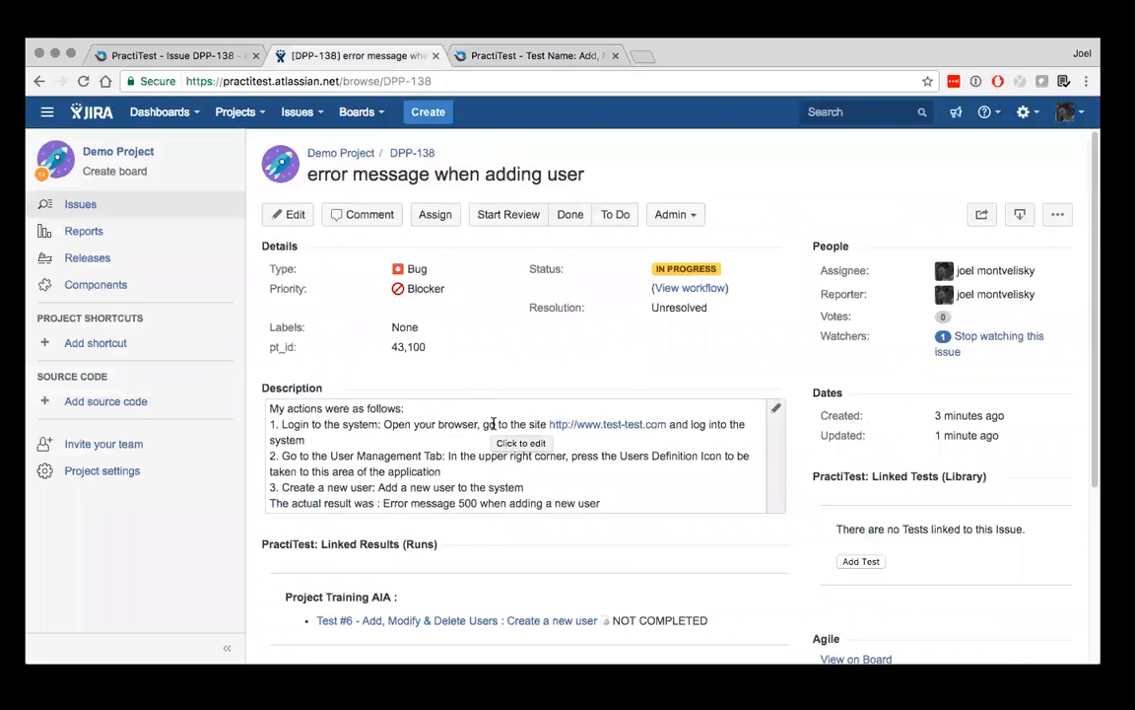
pyautogui.press('super+r')
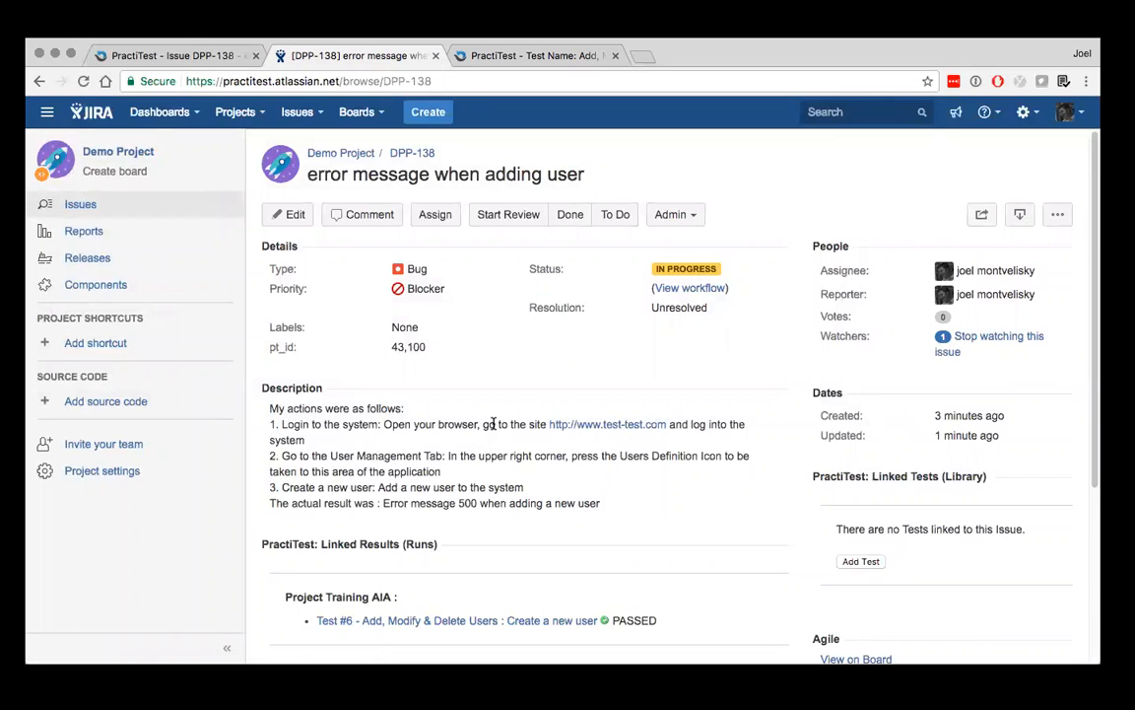
# Return to the PractiTest run and review the linked issue, the Step 2 editing actions and the option to update the original test
pyautogui.click(533, 55)
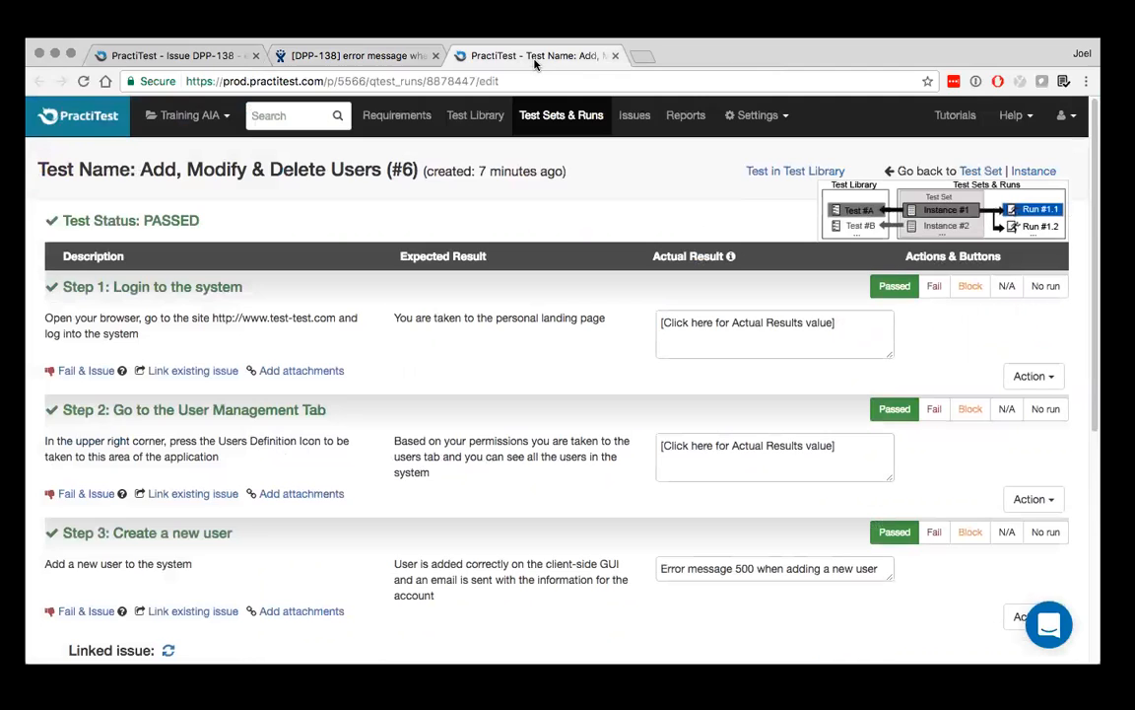
pyautogui.scroll(-3, 398, 558)
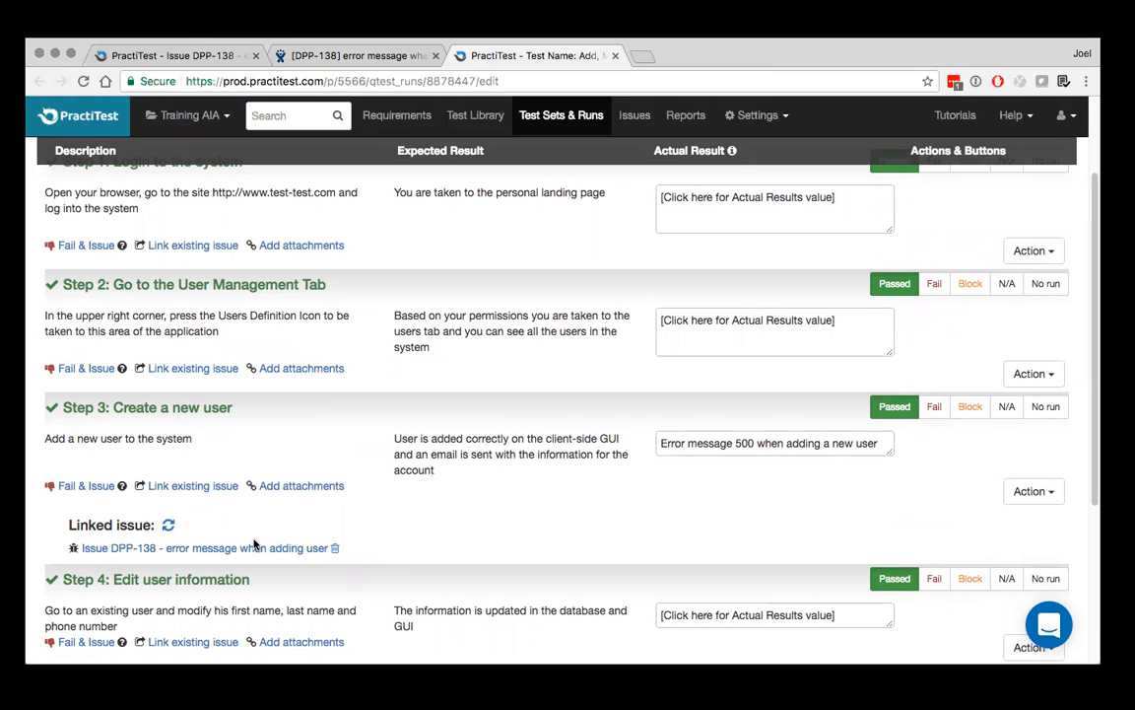
pyautogui.scroll(-3, 253, 543)
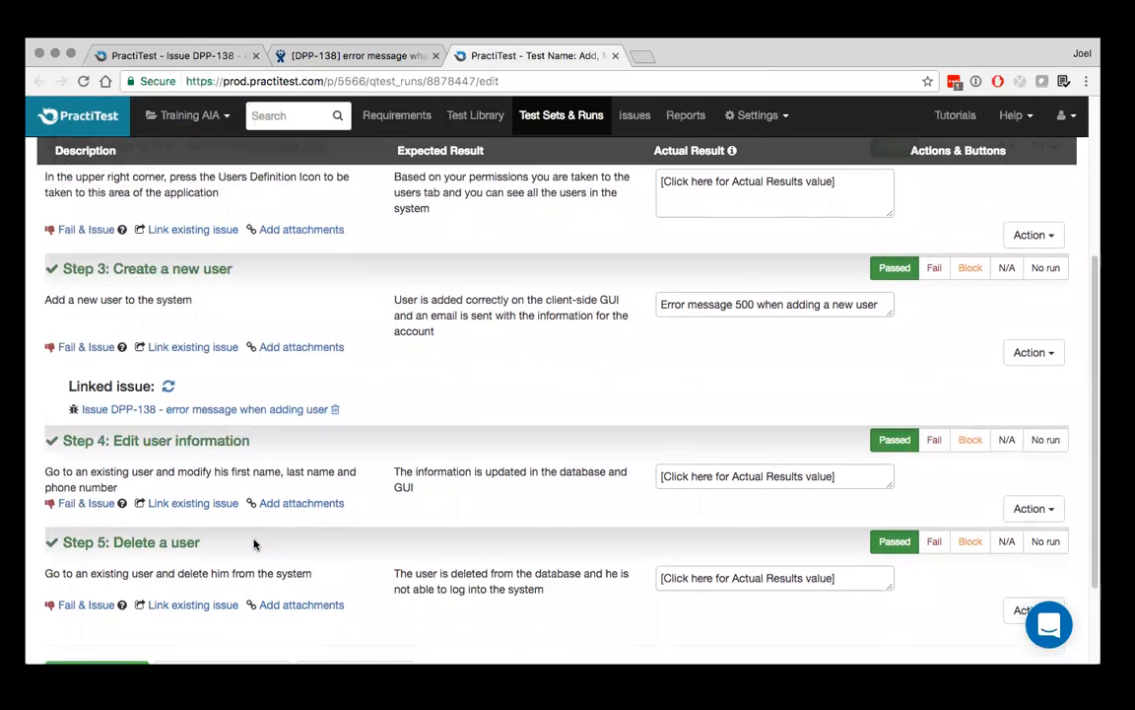
pyautogui.click(1042, 237)
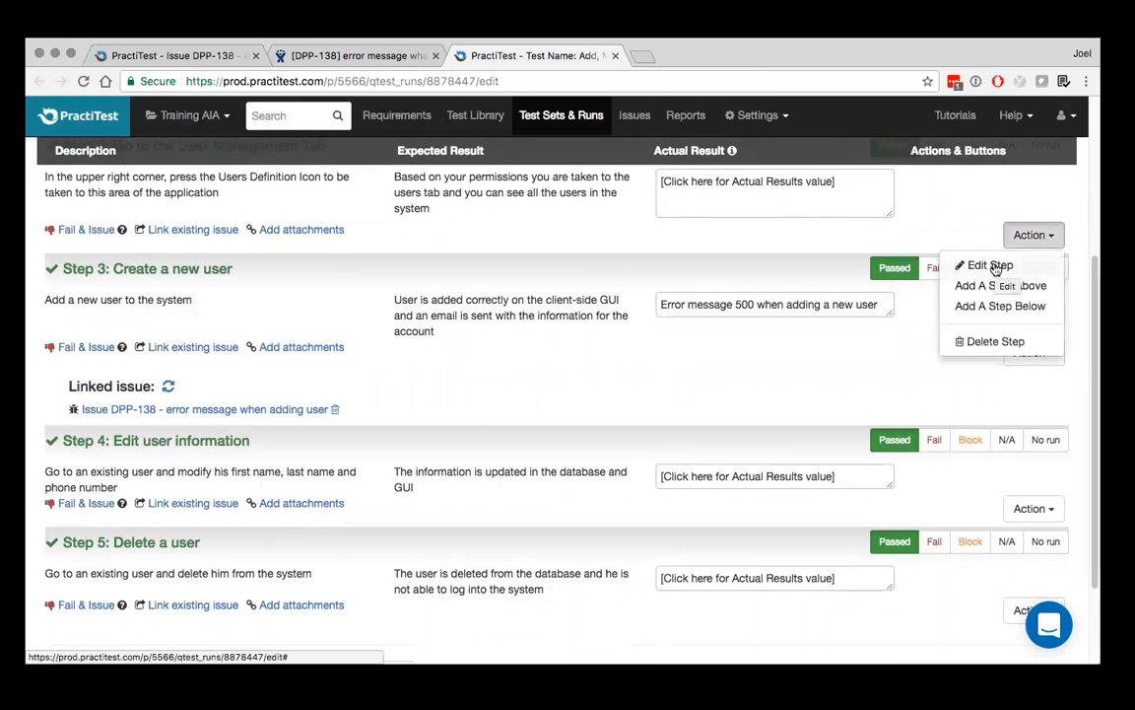
pyautogui.scroll(1, 996, 276)
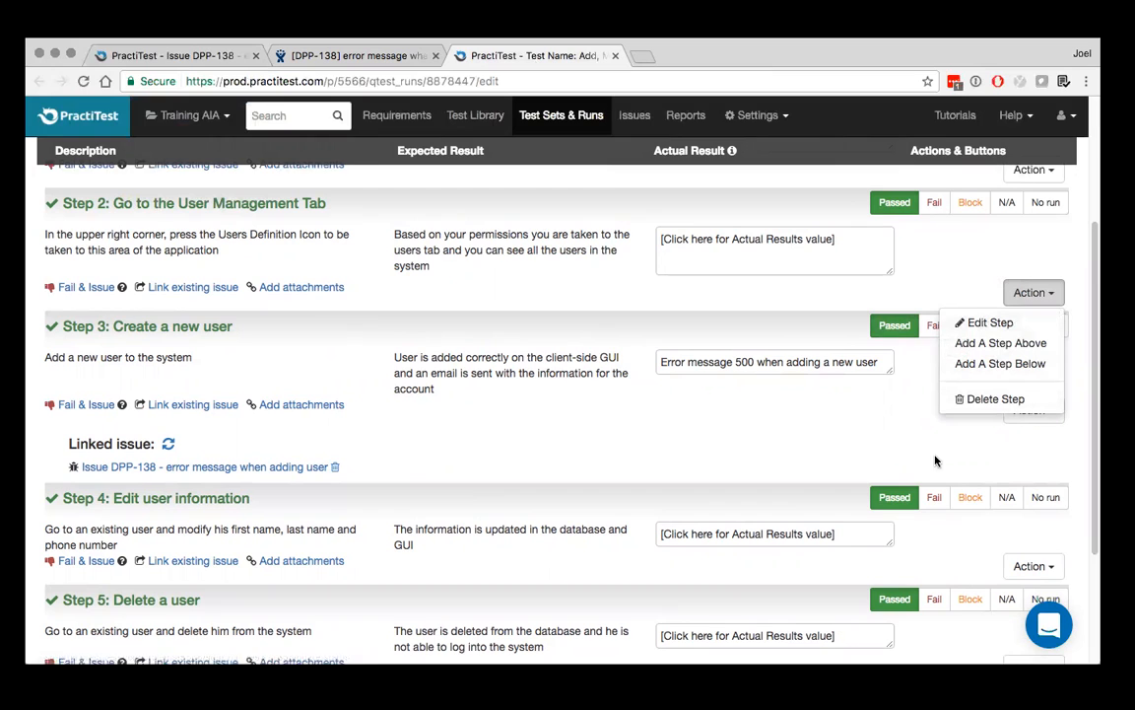
pyautogui.click(1028, 292)
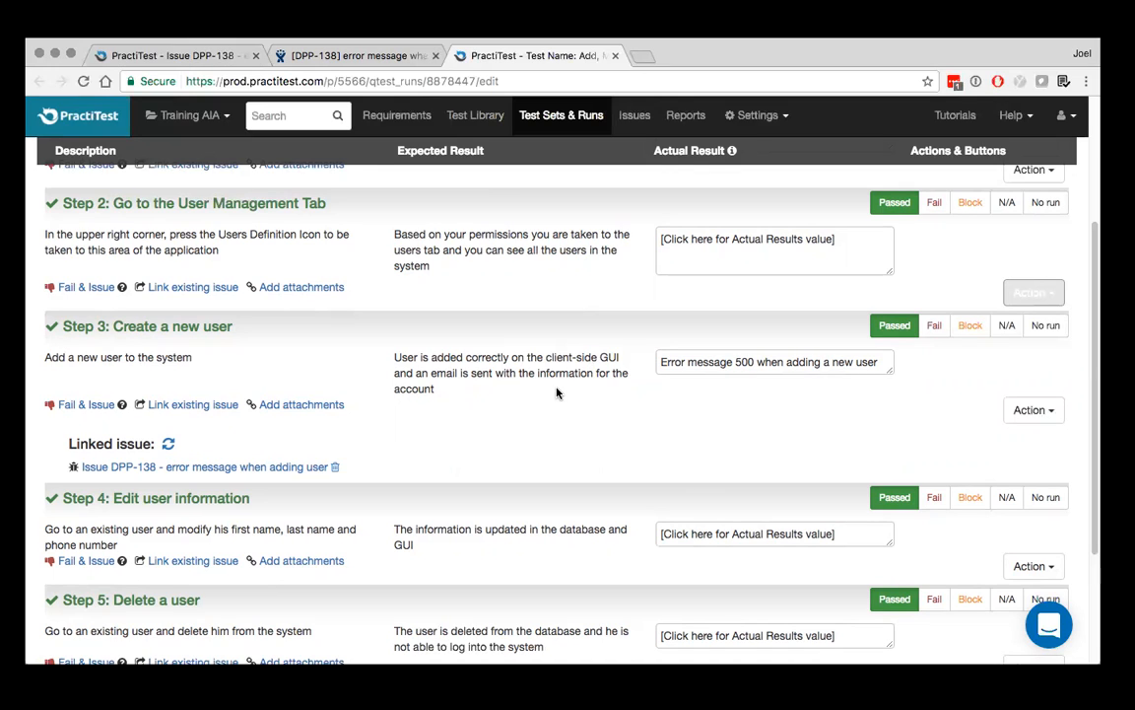
pyautogui.scroll(-4, 557, 392)
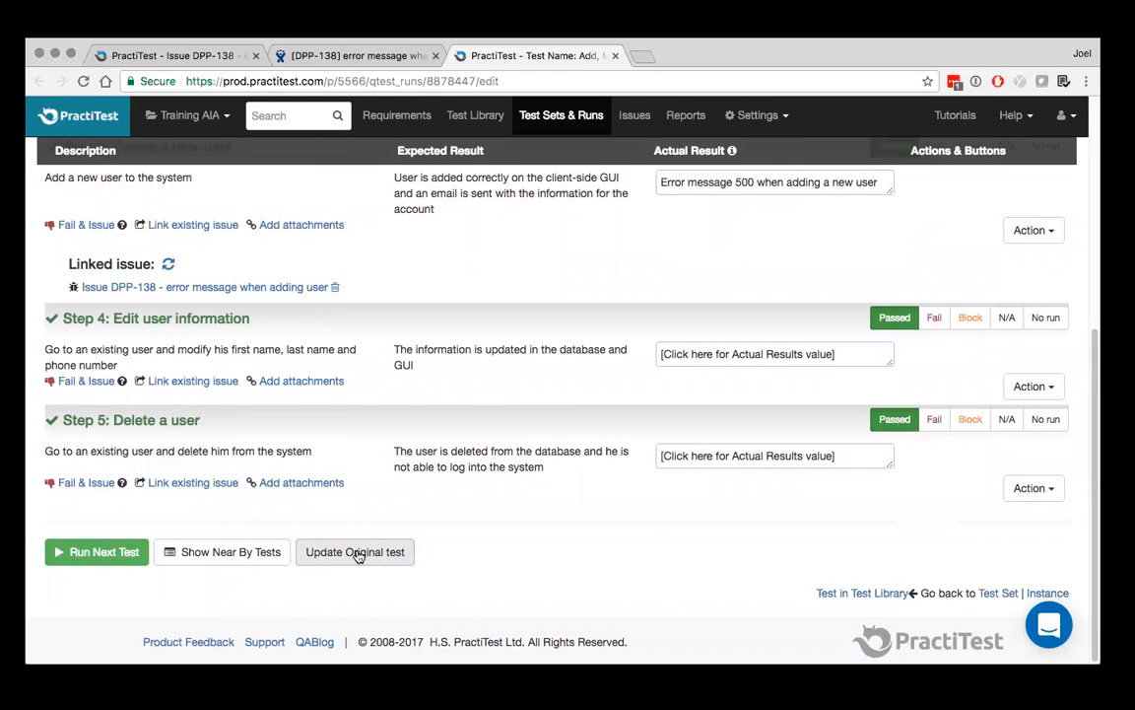
# Create and save a new test set named "sanity on browser"
pyautogui.click(576, 116)
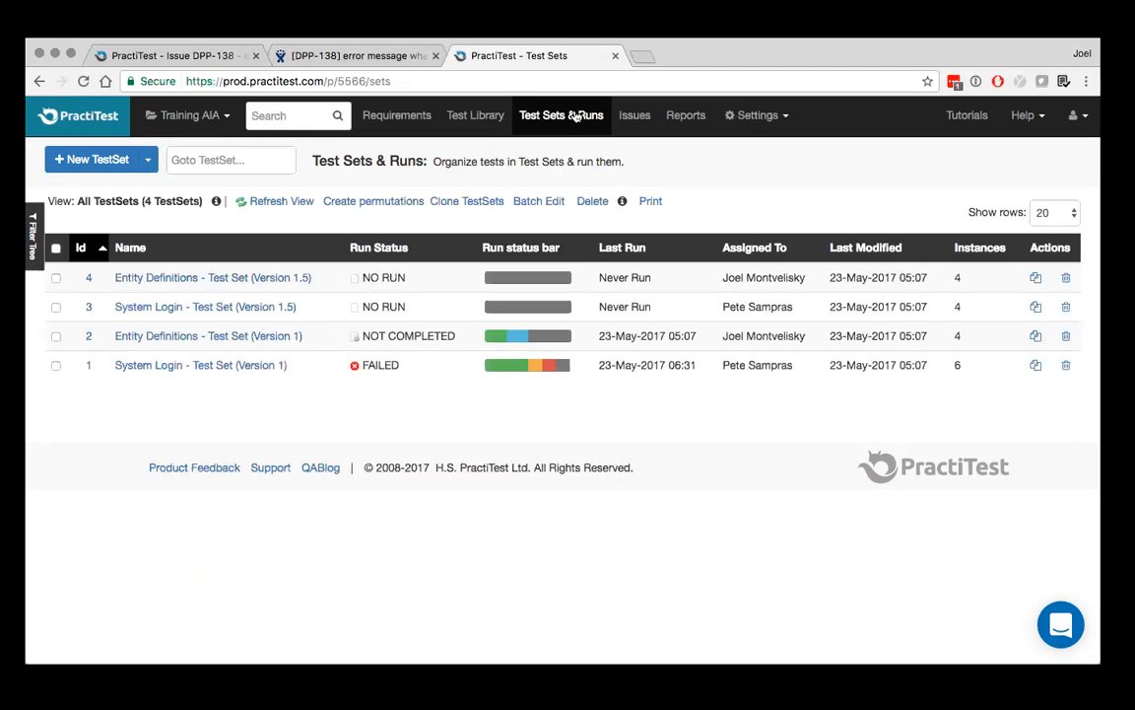
pyautogui.click(111, 161)
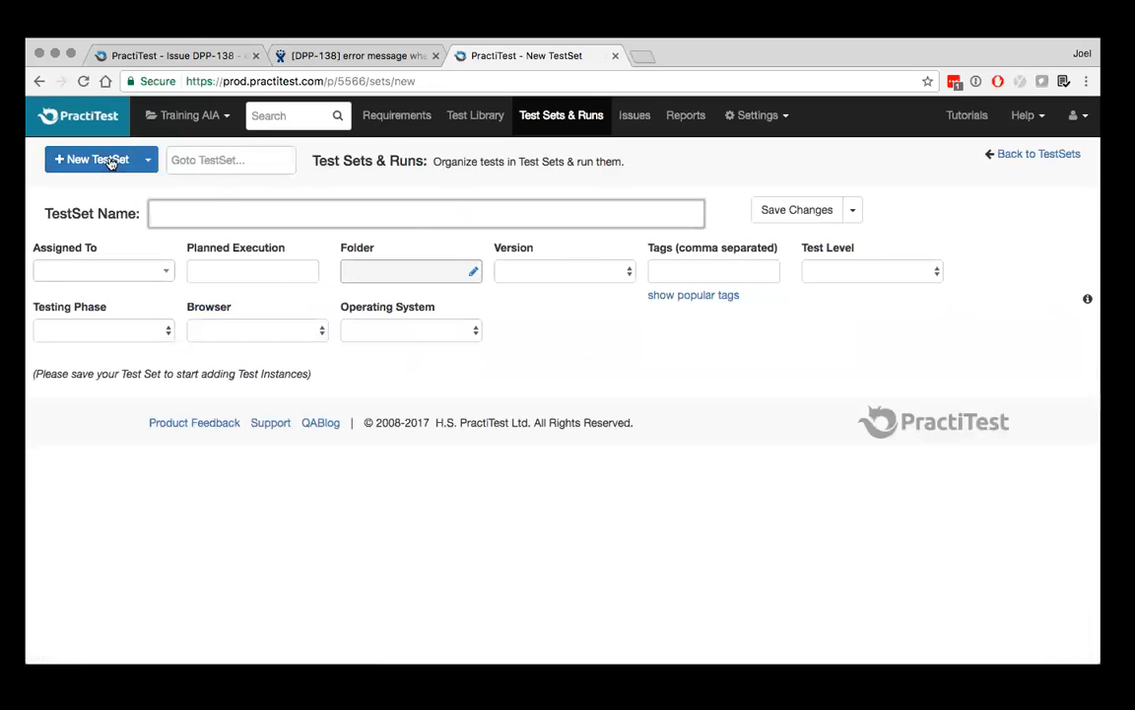
pyautogui.click(245, 215)
pyautogui.write('sanity on browser')
pyautogui.click(778, 212)
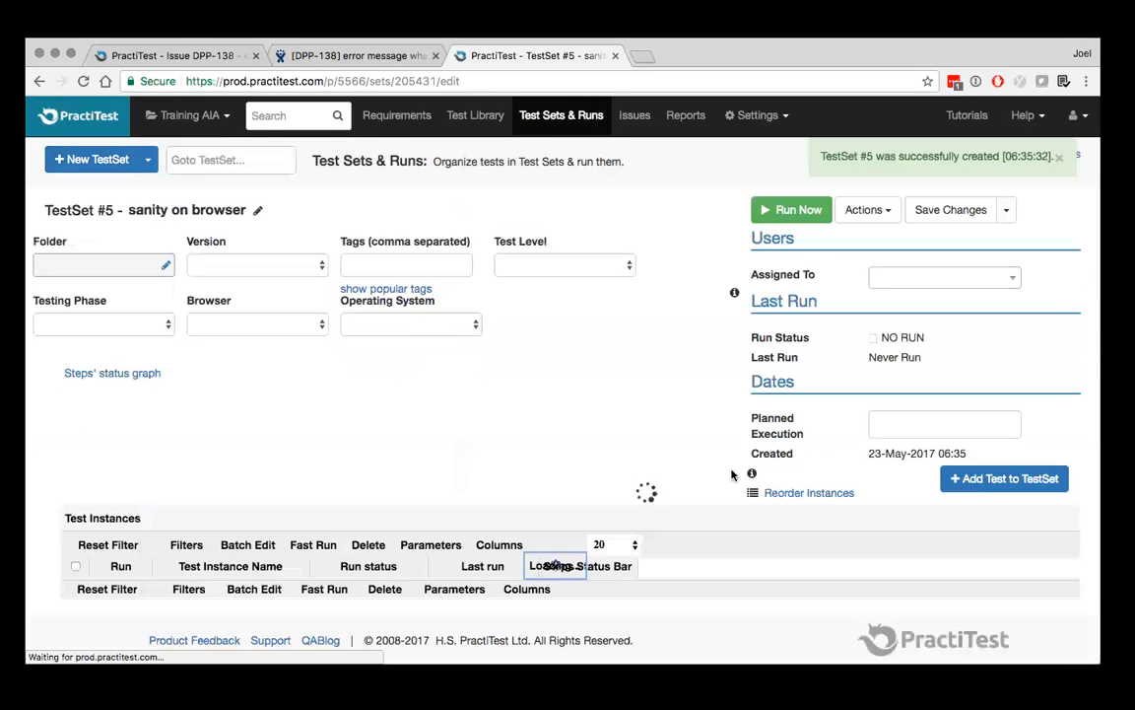
# Add all tests in the Sanity view under Tests by Level to the test set
pyautogui.click(1004, 479)
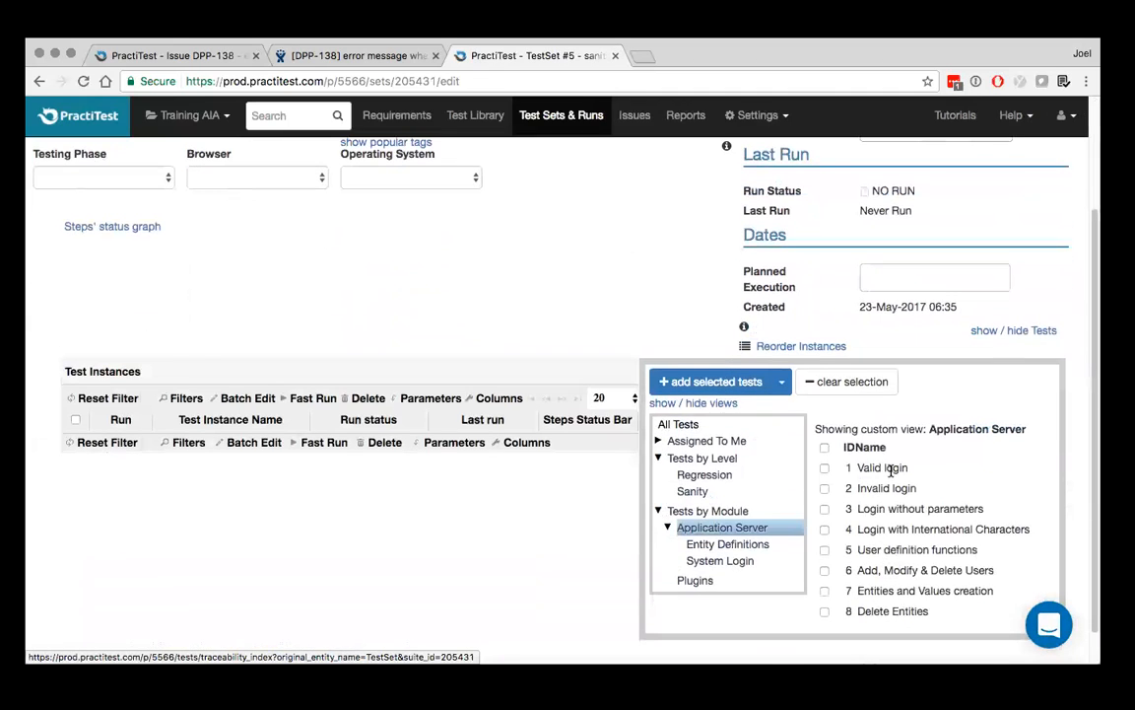
pyautogui.click(693, 491)
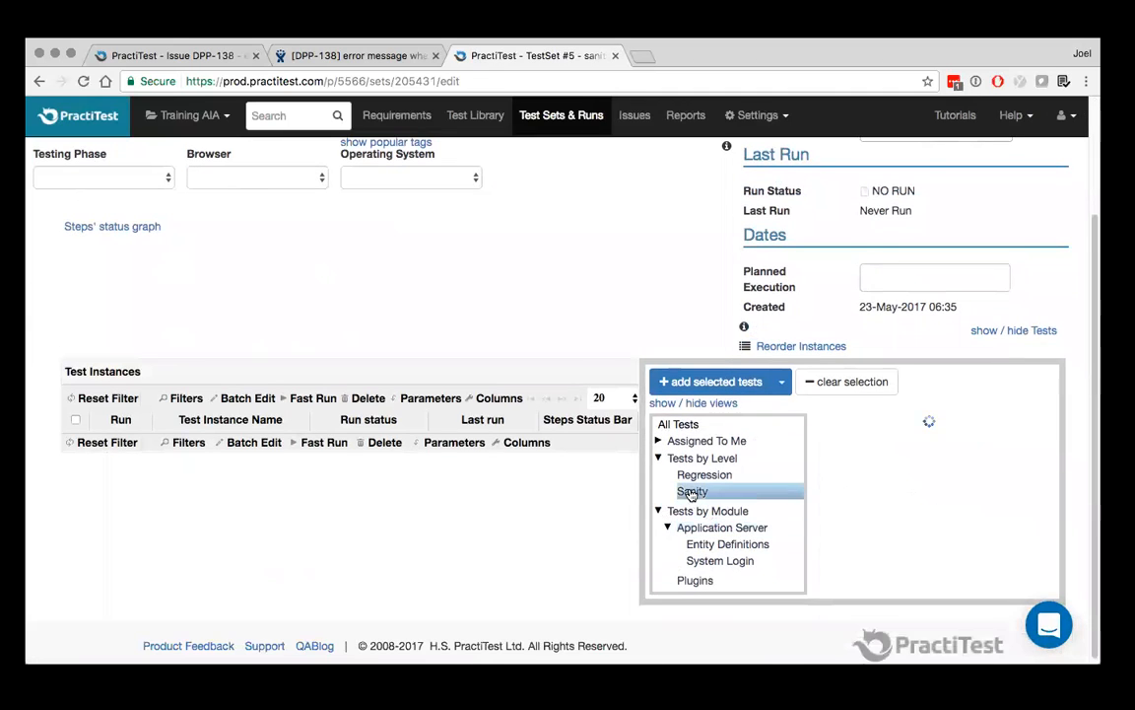
pyautogui.click(784, 383)
pyautogui.click(695, 411)
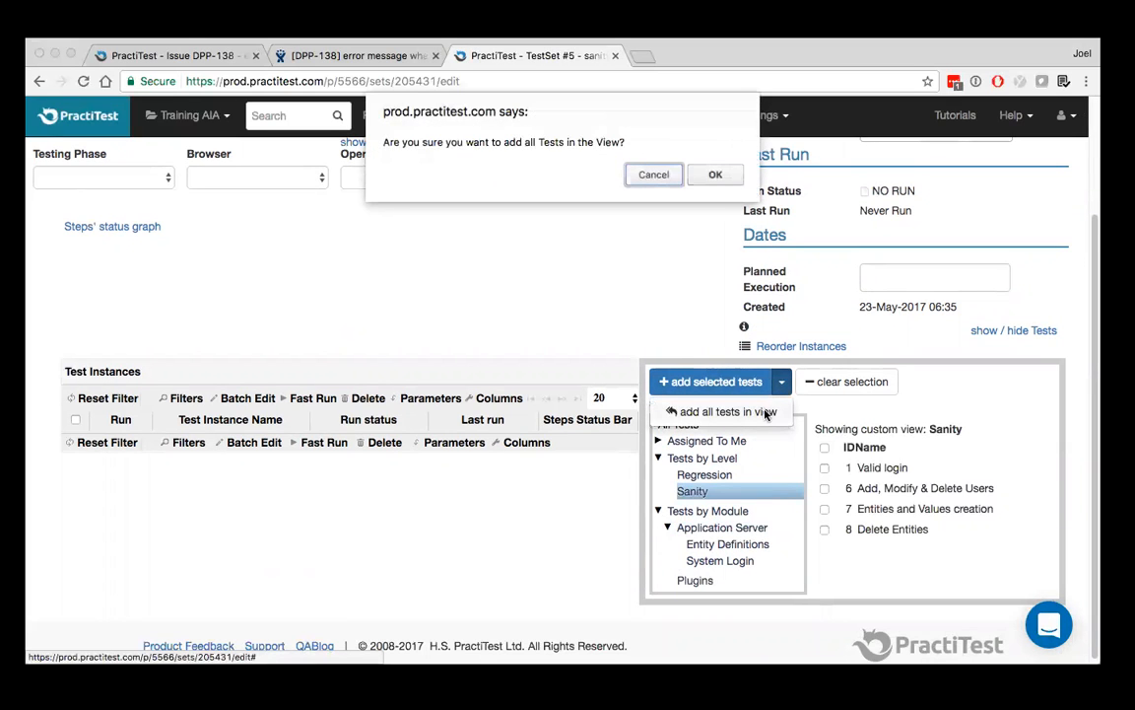
pyautogui.click(718, 175)
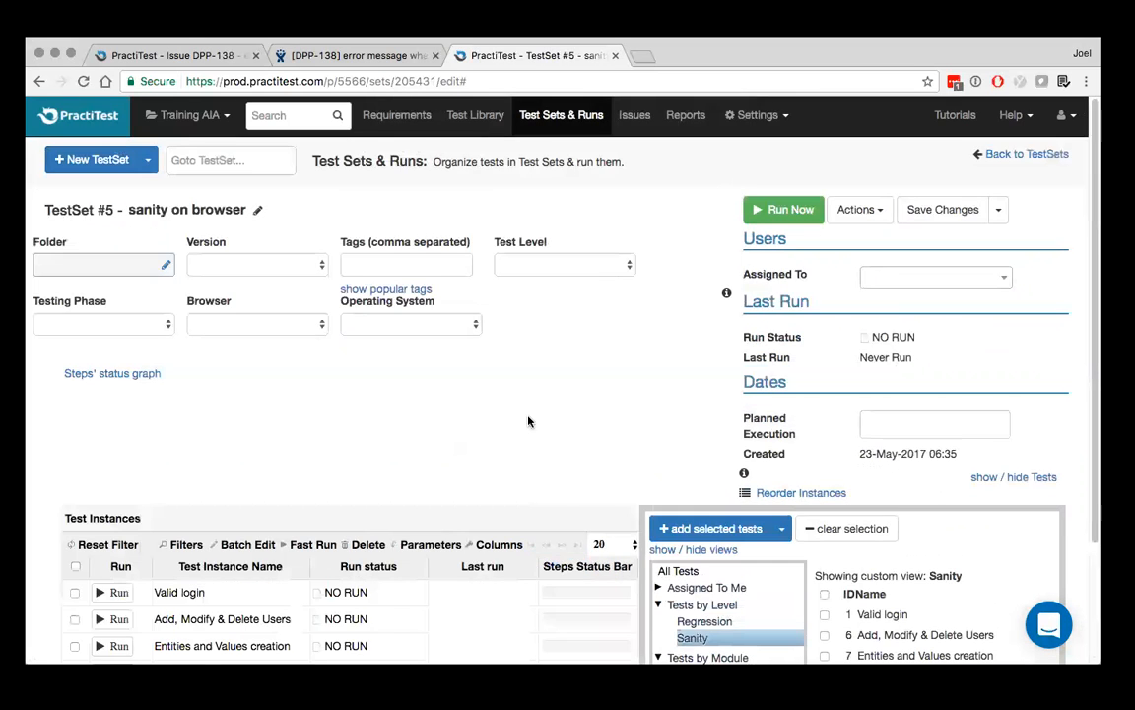
# Review the added test instances, and save the test set, returning to the list of test sets
pyautogui.scroll(-3, 530, 418)
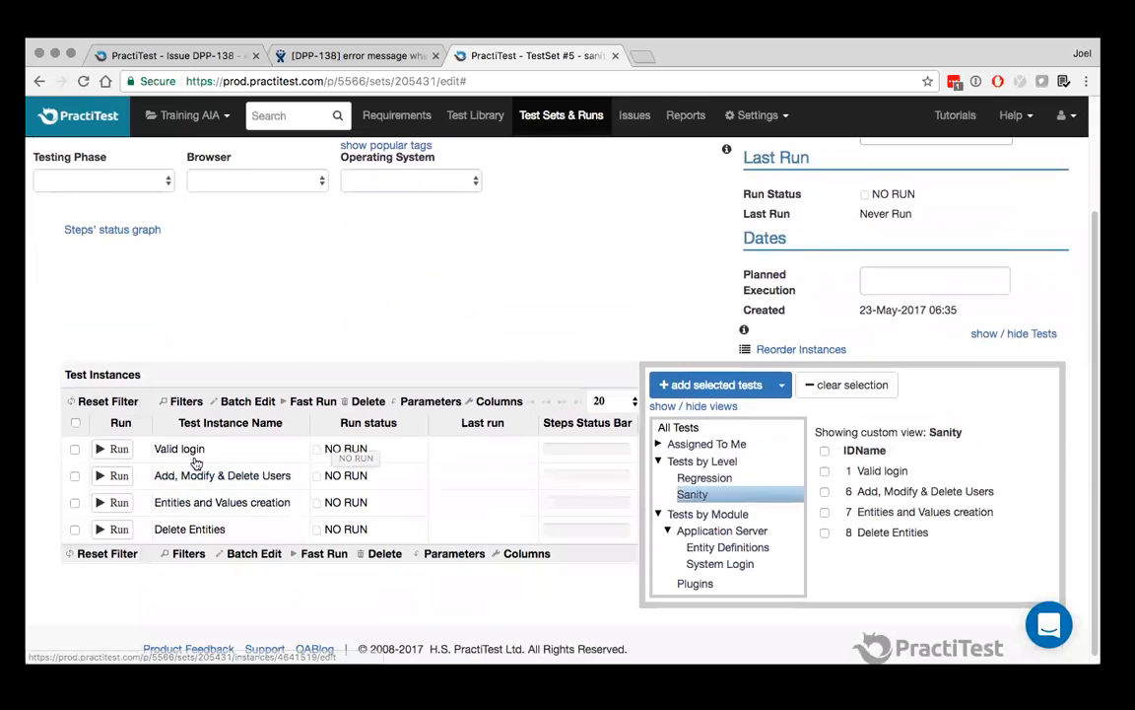
pyautogui.scroll(3, 193, 579)
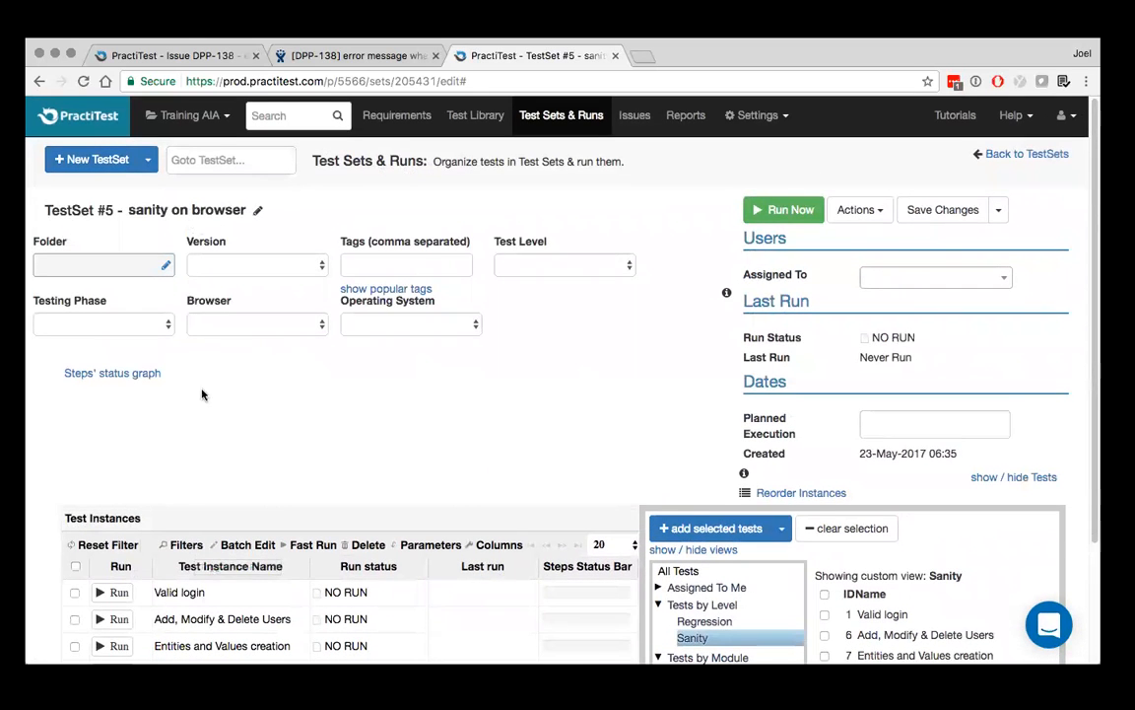
pyautogui.scroll(-1, 243, 596)
pyautogui.scroll(-1, 244, 596)
pyautogui.scroll(2, 259, 594)
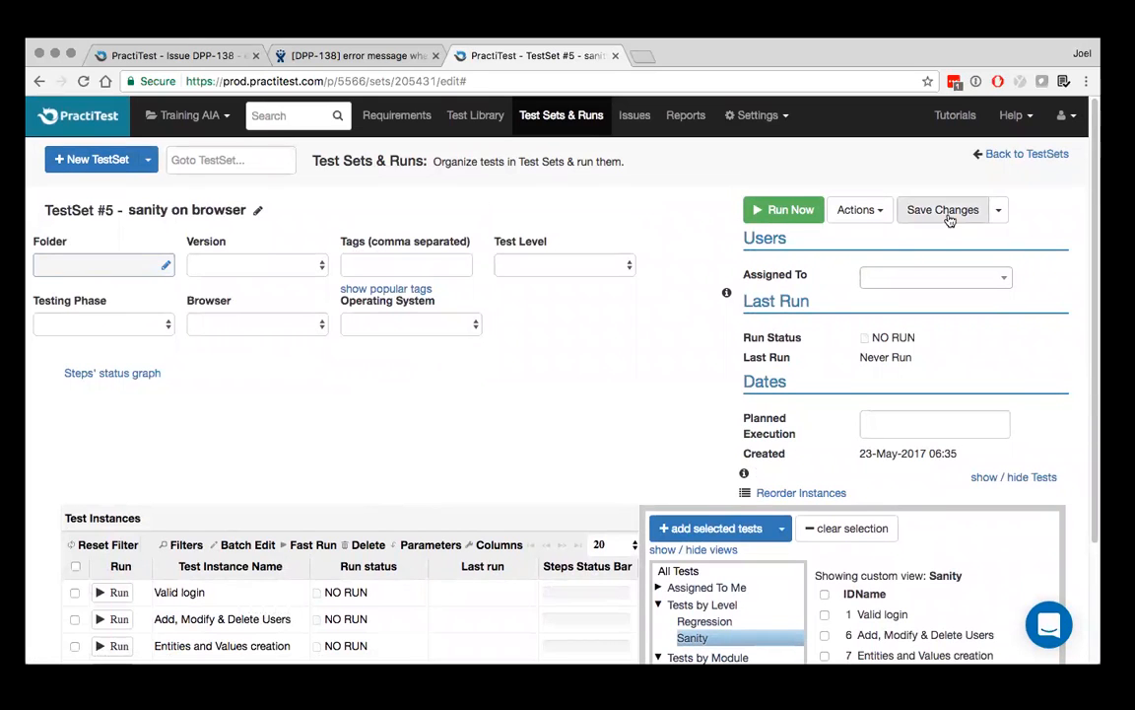
pyautogui.click(999, 210)
pyautogui.click(976, 239)
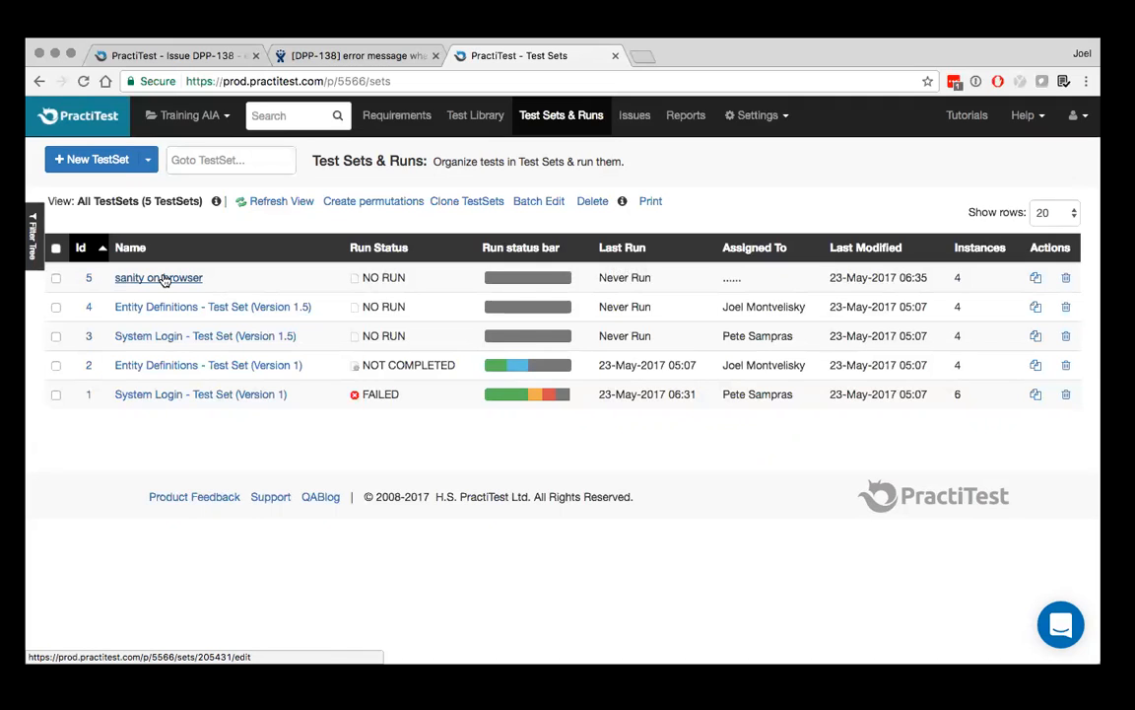
# Start creating permutations for the "sanity on browser" test set, reloading the page to load the field list
pyautogui.click(56, 279)
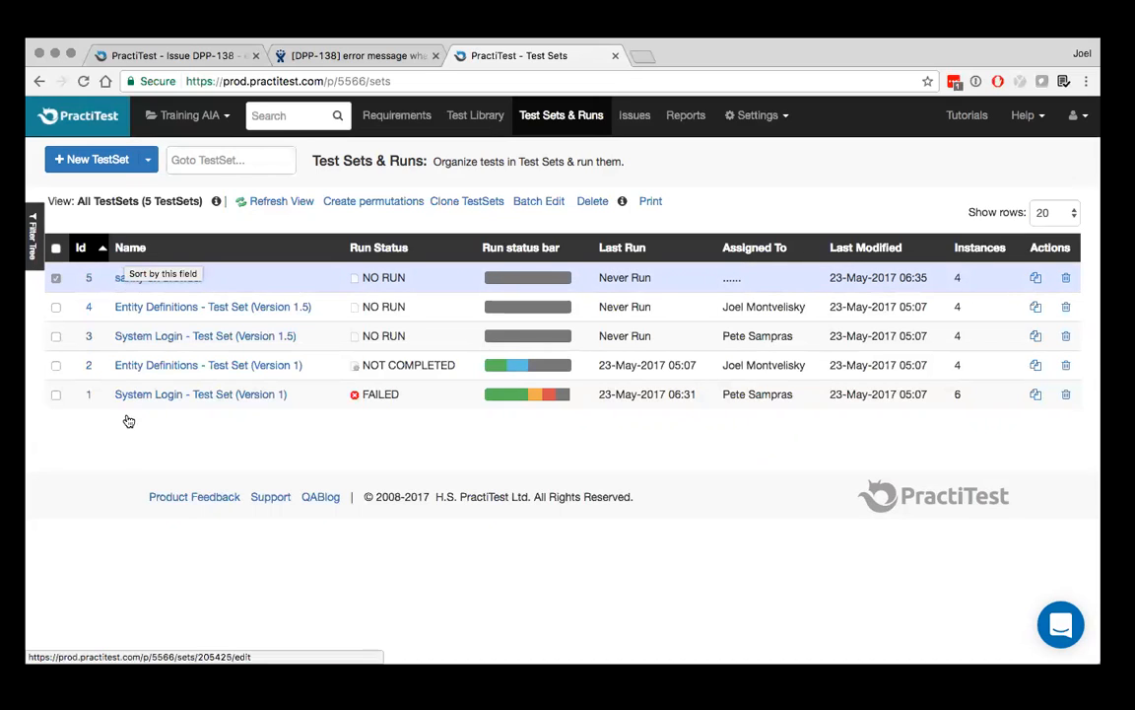
pyautogui.click(380, 202)
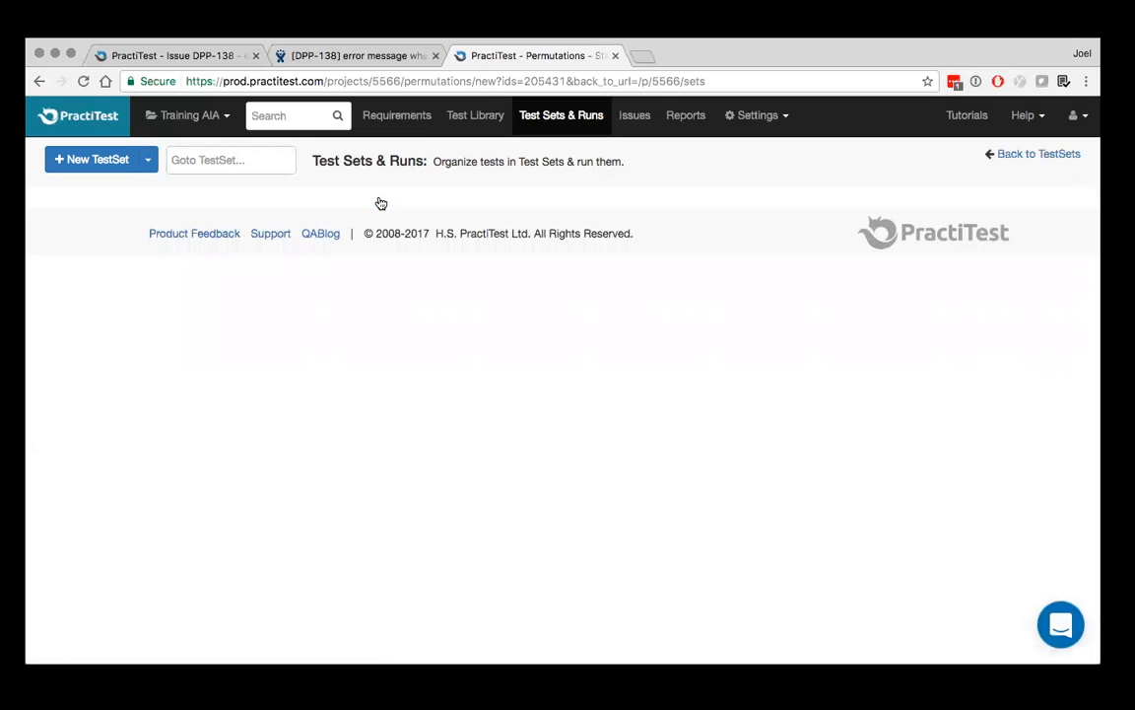
pyautogui.click(501, 77)
pyautogui.press('Return')
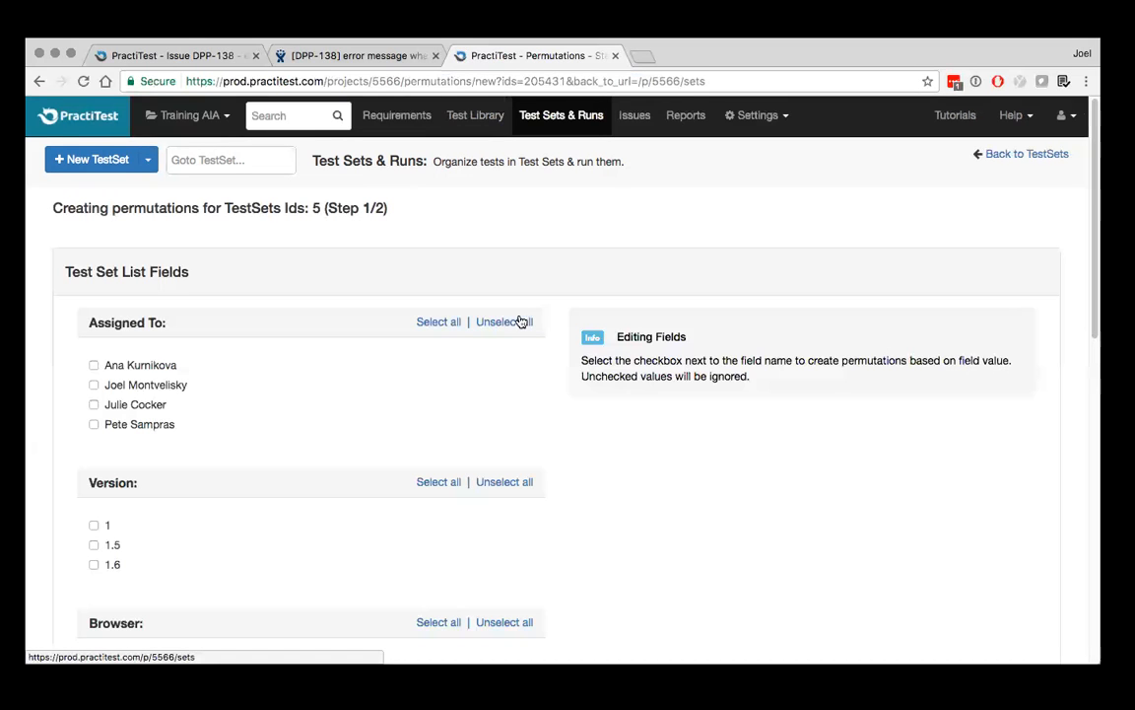
# Include all Browser and all Operating System values in the permutations, and proceed to the second step
pyautogui.scroll(-5, 520, 322)
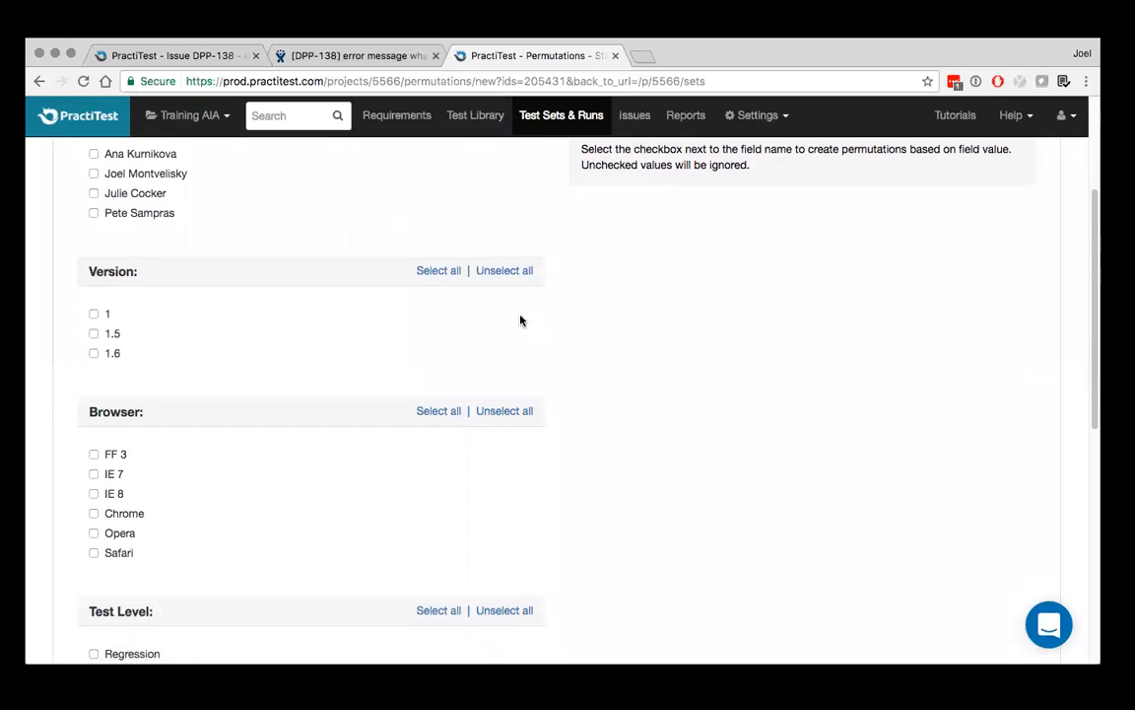
pyautogui.scroll(3, 521, 320)
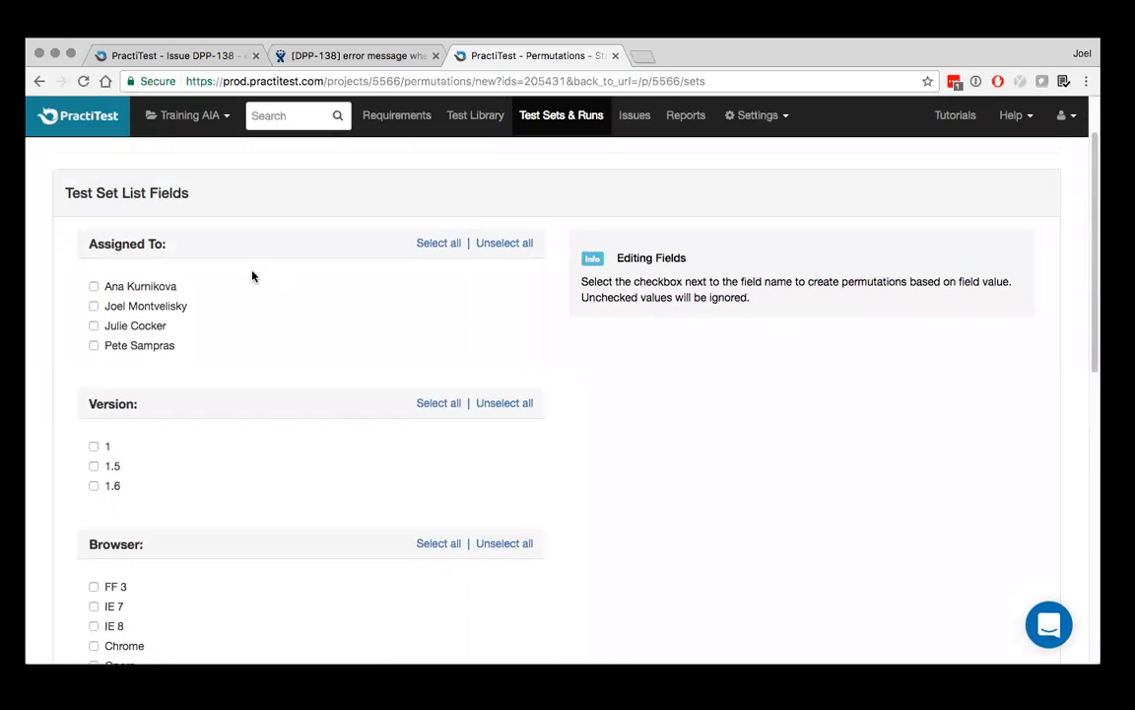
pyautogui.scroll(-9, 252, 276)
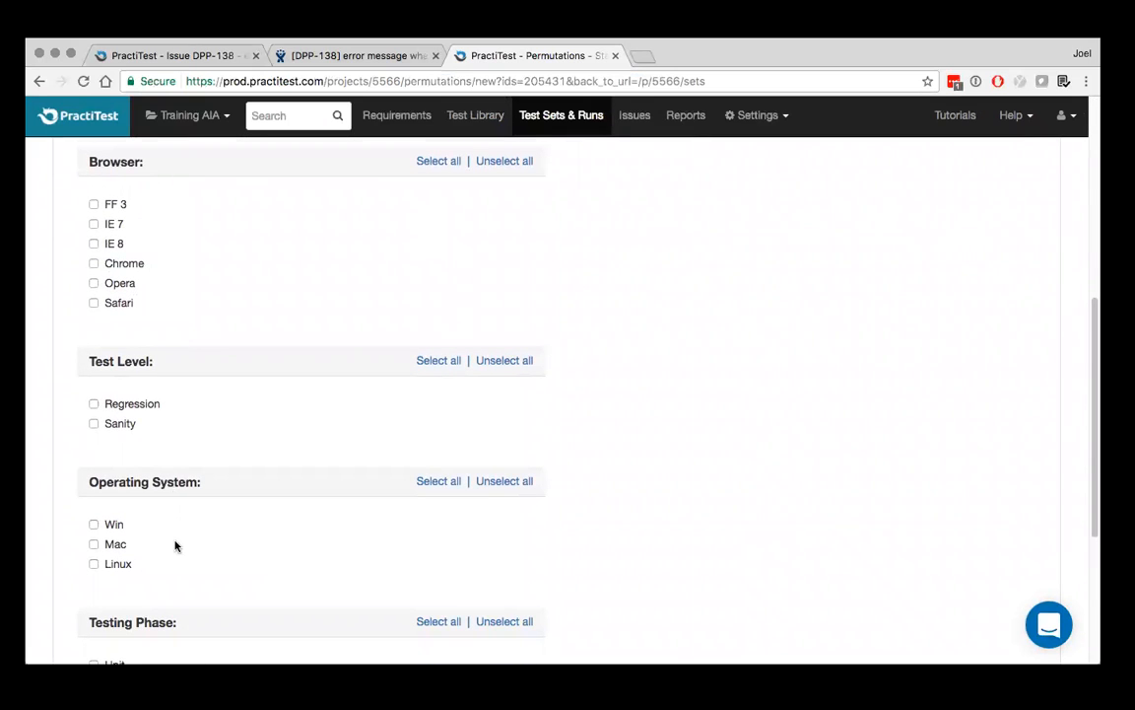
pyautogui.scroll(-5, 176, 546)
pyautogui.scroll(4, 176, 546)
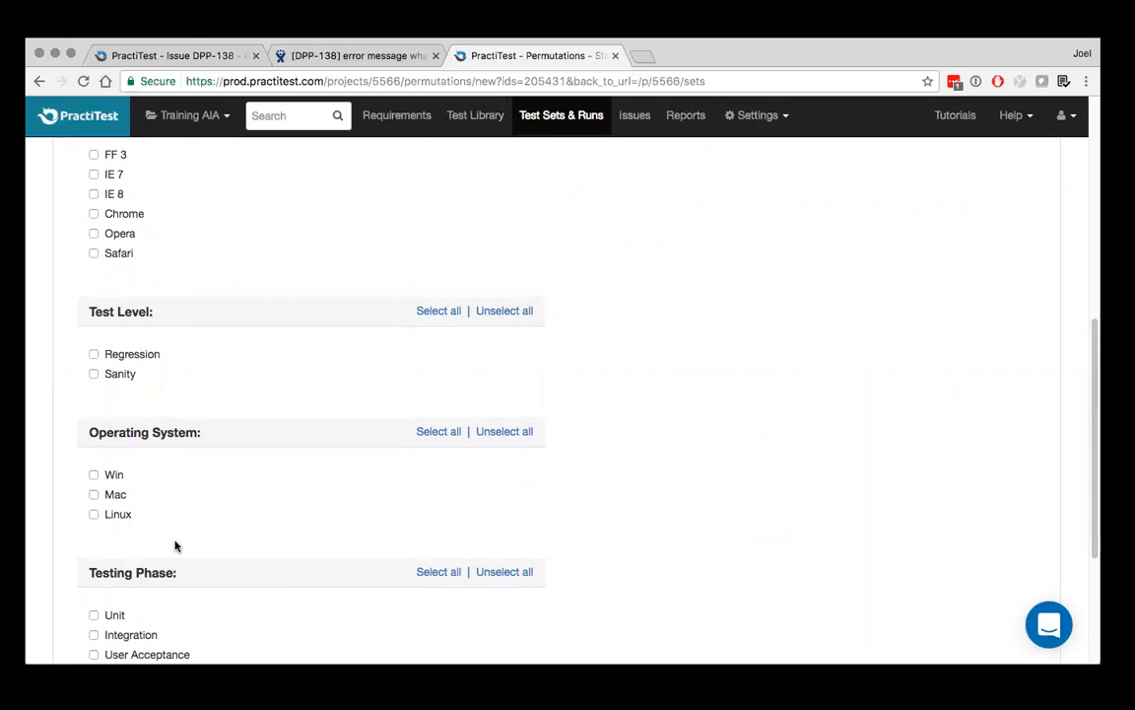
pyautogui.scroll(4, 175, 546)
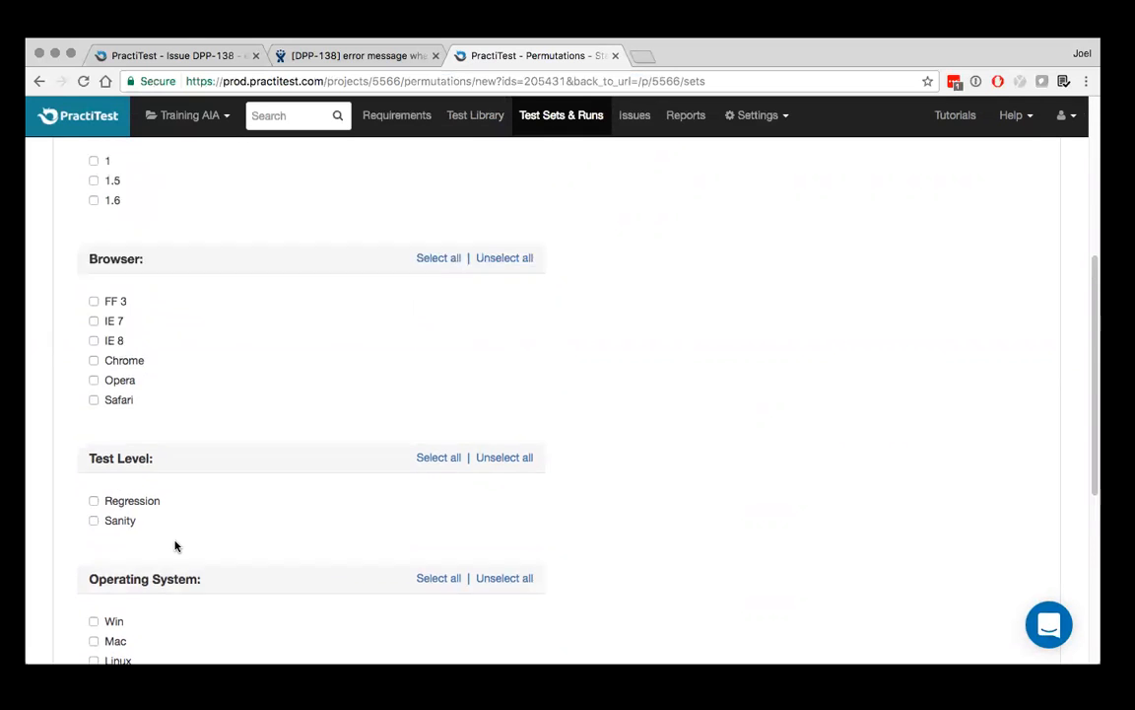
pyautogui.click(429, 303)
pyautogui.scroll(-8, 429, 303)
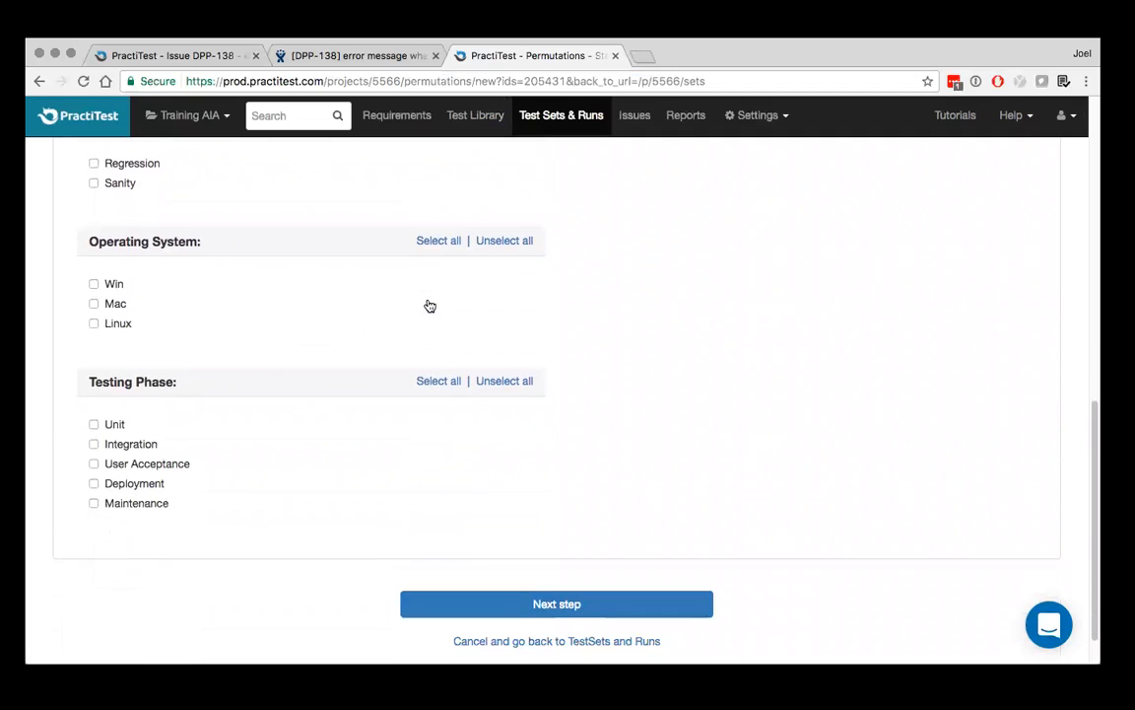
pyautogui.click(441, 227)
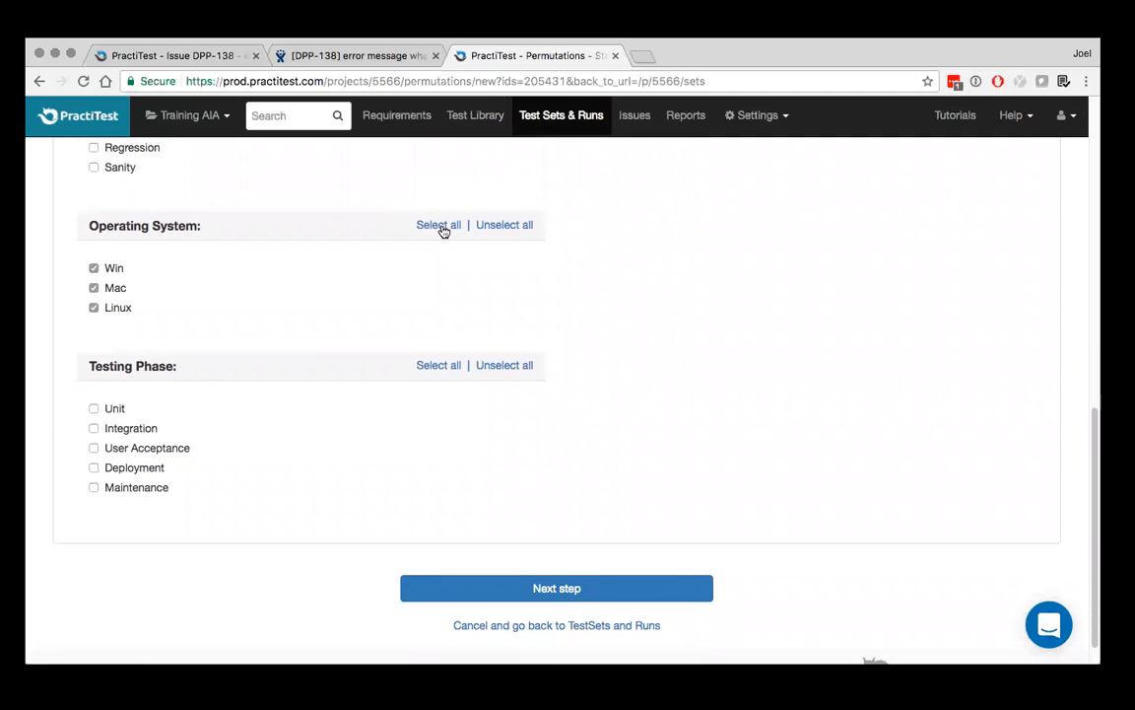
pyautogui.scroll(10, 438, 234)
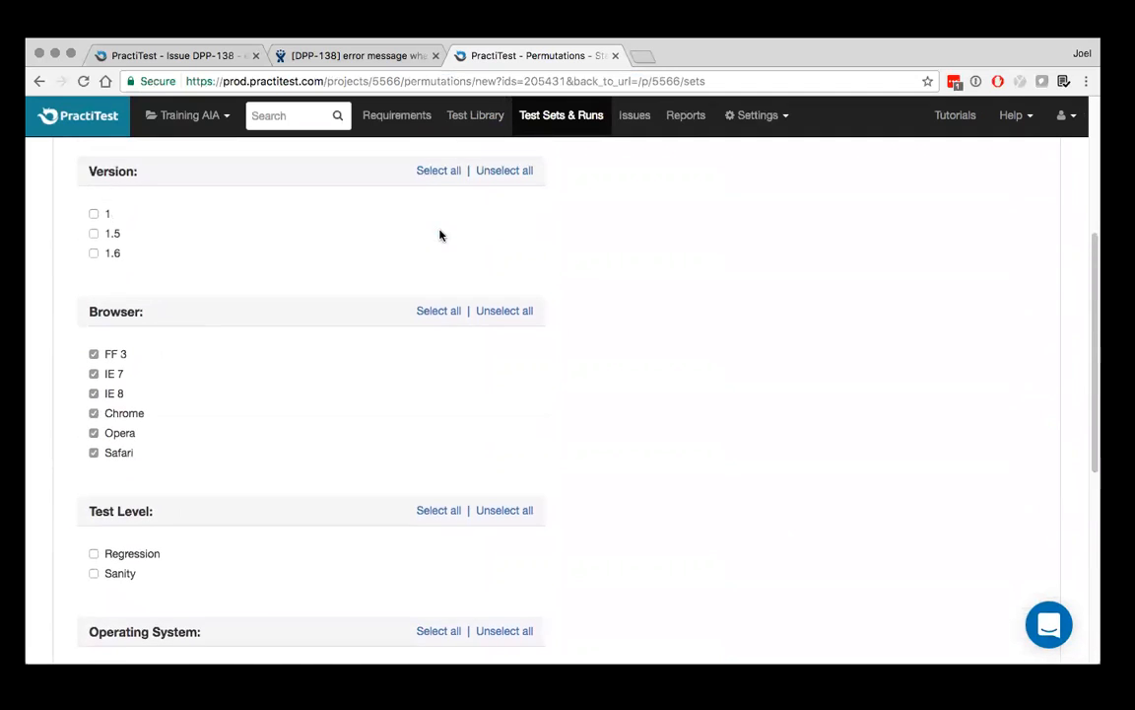
pyautogui.scroll(-10, 281, 358)
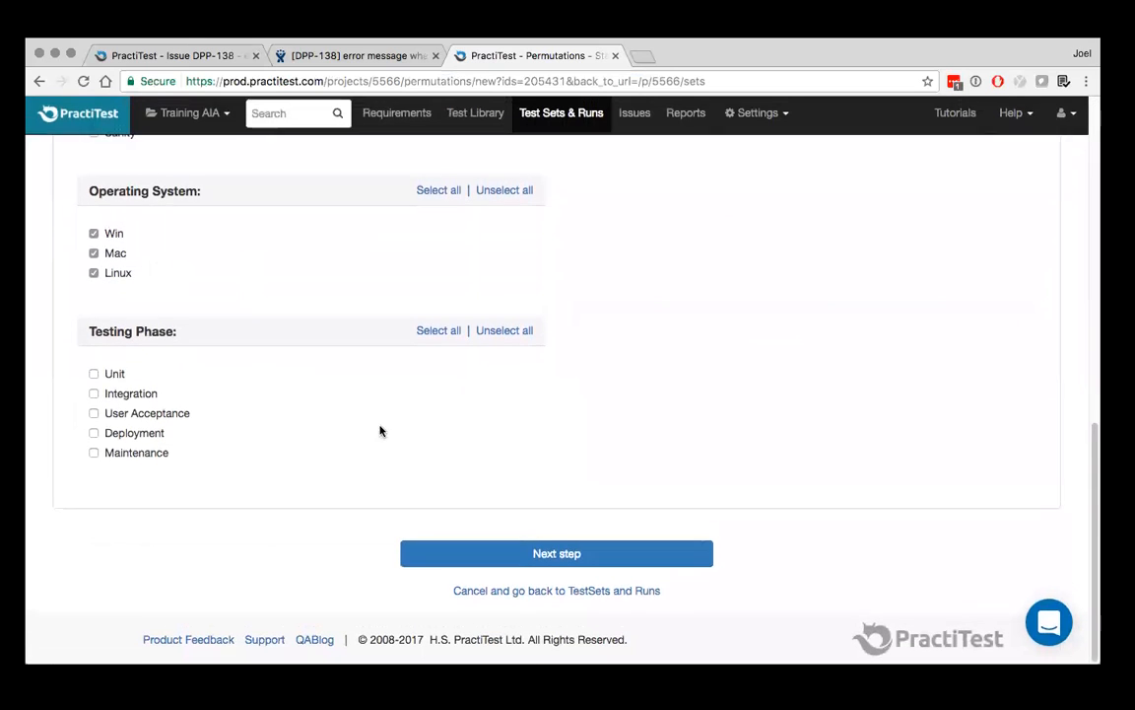
pyautogui.click(548, 562)
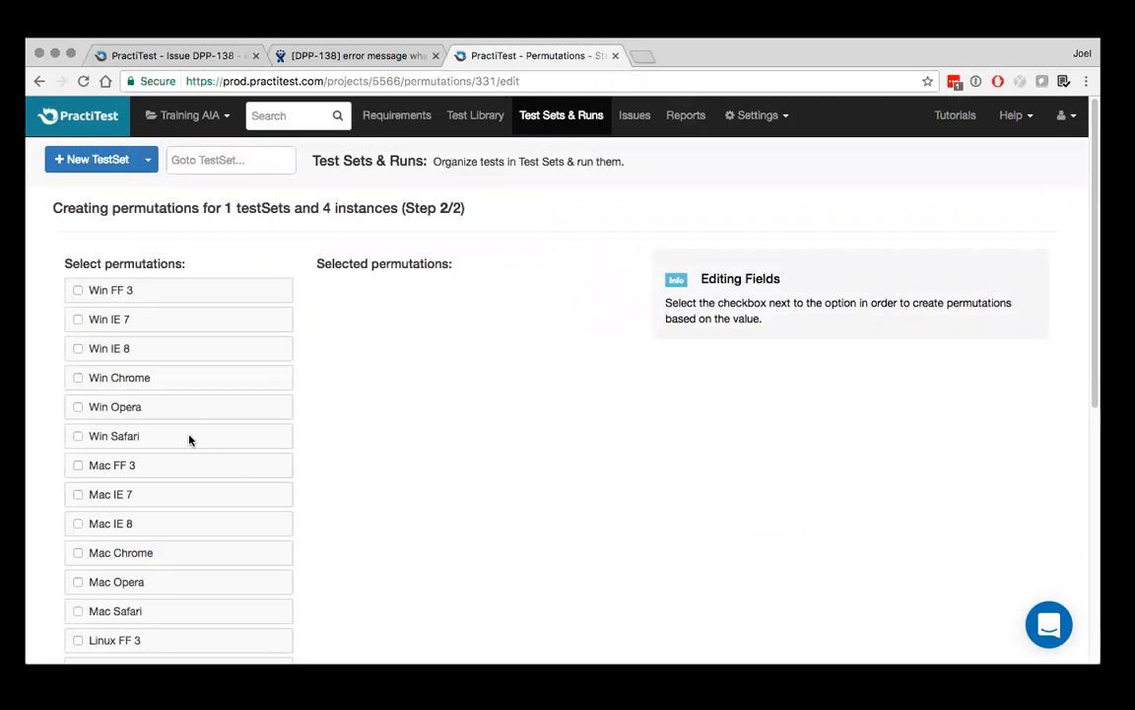
# Select all the operating system and browser permutations, and review the selected list
pyautogui.scroll(-5, 190, 440)
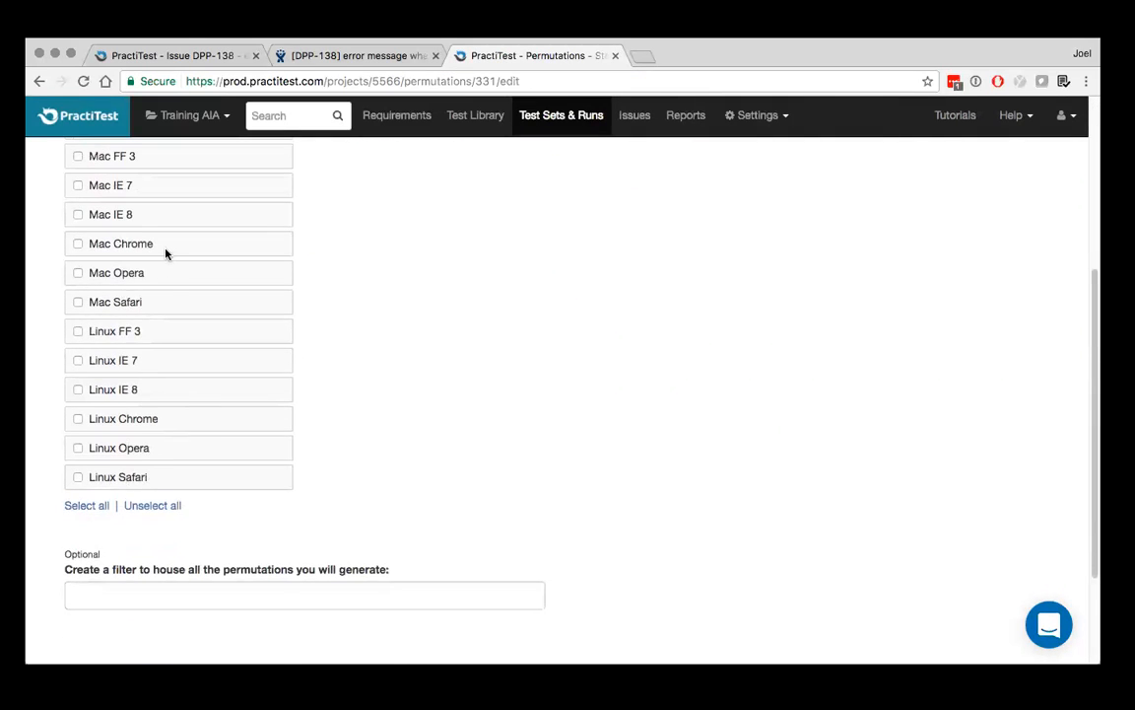
pyautogui.scroll(5, 166, 253)
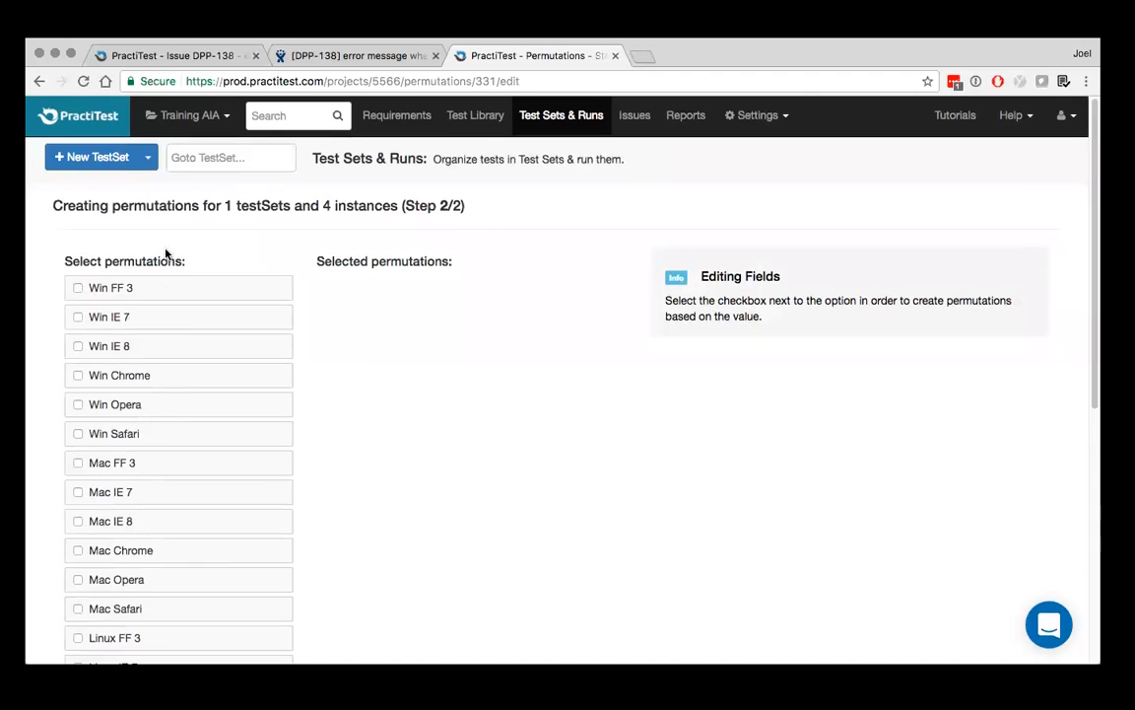
pyautogui.scroll(-5, 166, 253)
pyautogui.click(94, 506)
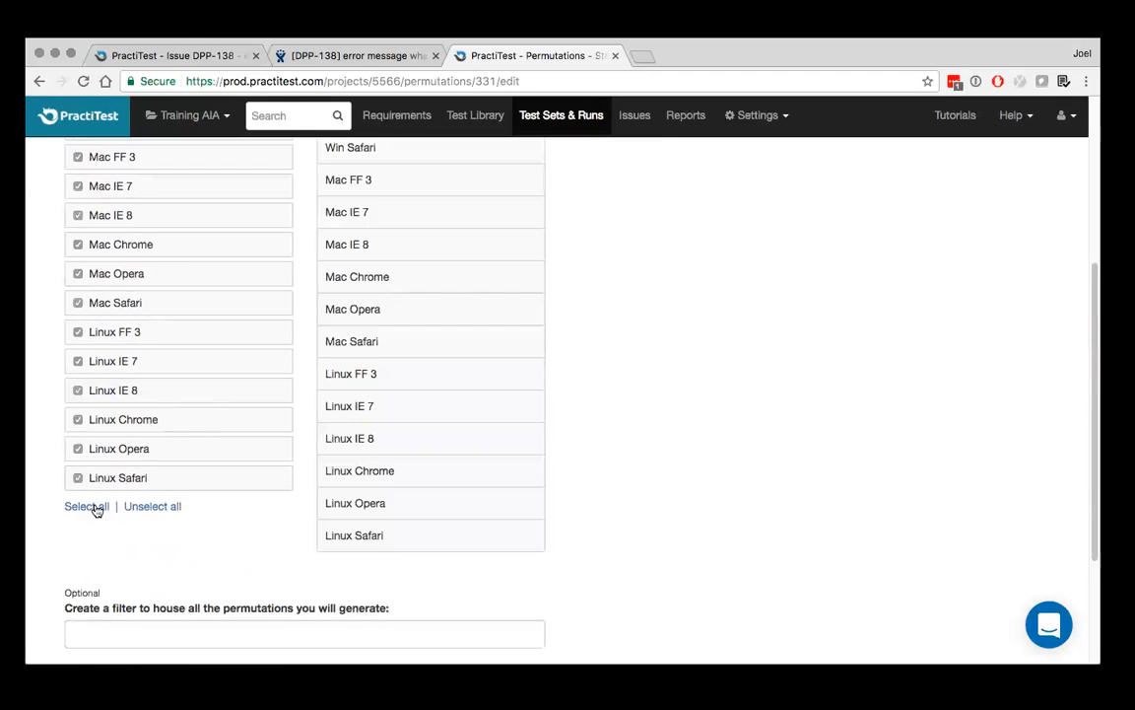
pyautogui.scroll(5, 412, 325)
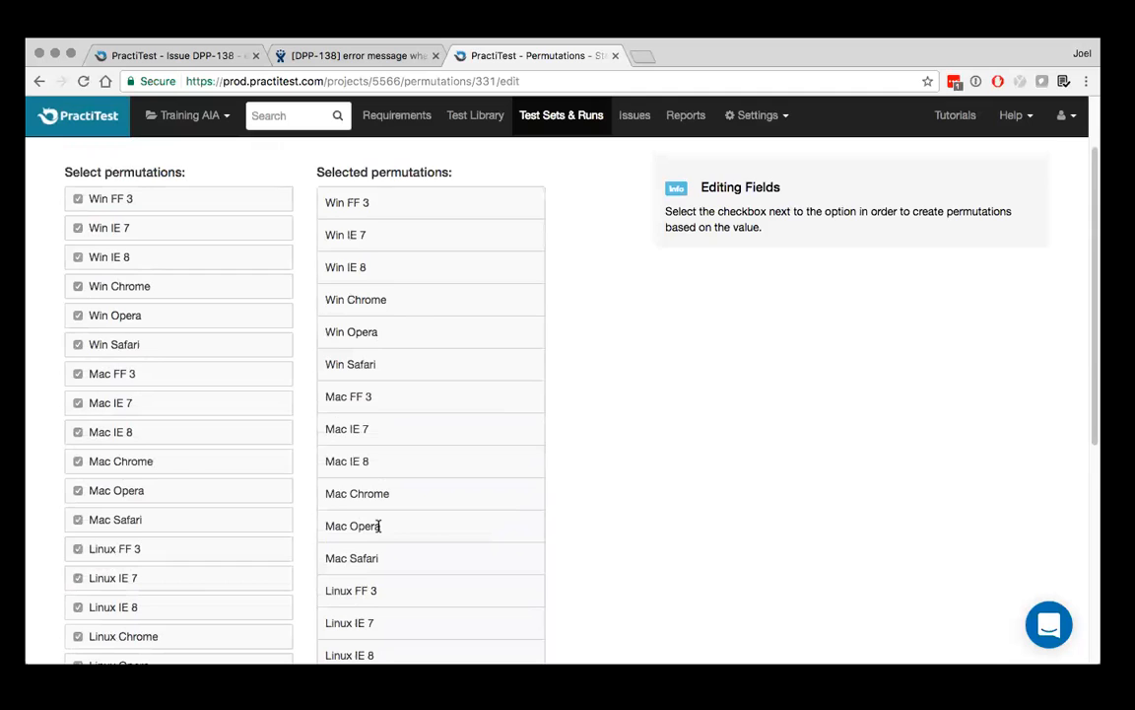
# Clear the selected permutations, and select only Win FF 3, Win IE 8, Mac FF 3, Mac Chrome, Linux Chrome and Linux Opera
pyautogui.scroll(-4, 379, 526)
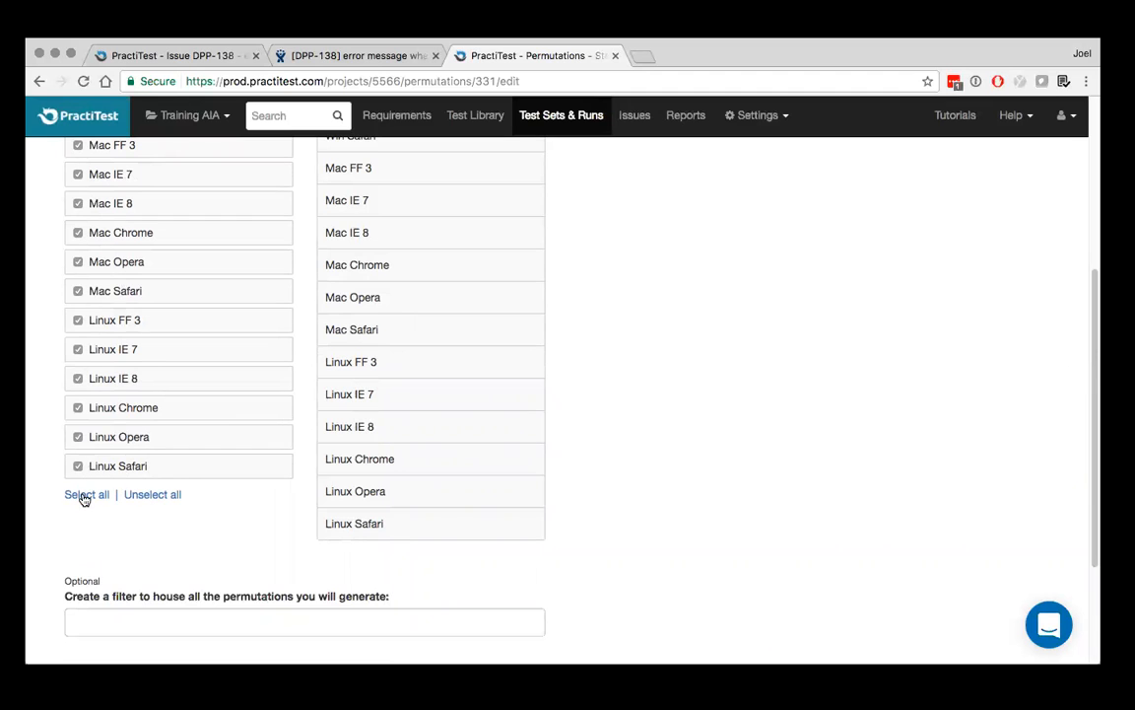
pyautogui.click(146, 498)
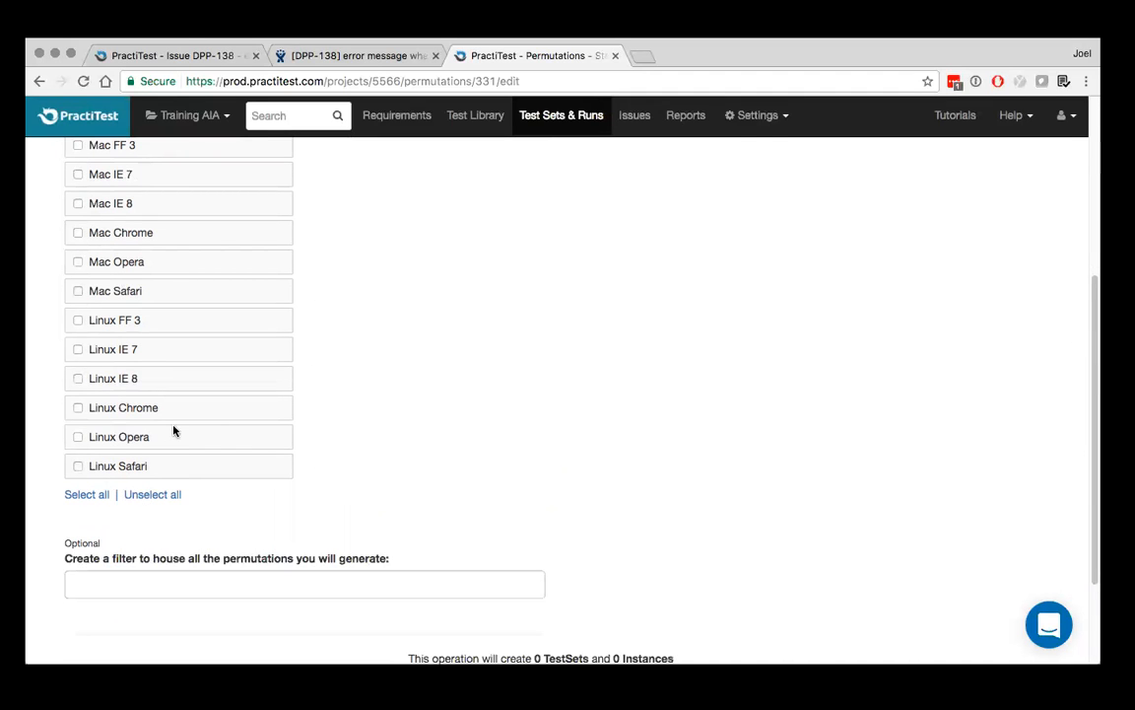
pyautogui.scroll(5, 172, 431)
pyautogui.click(78, 222)
pyautogui.click(77, 281)
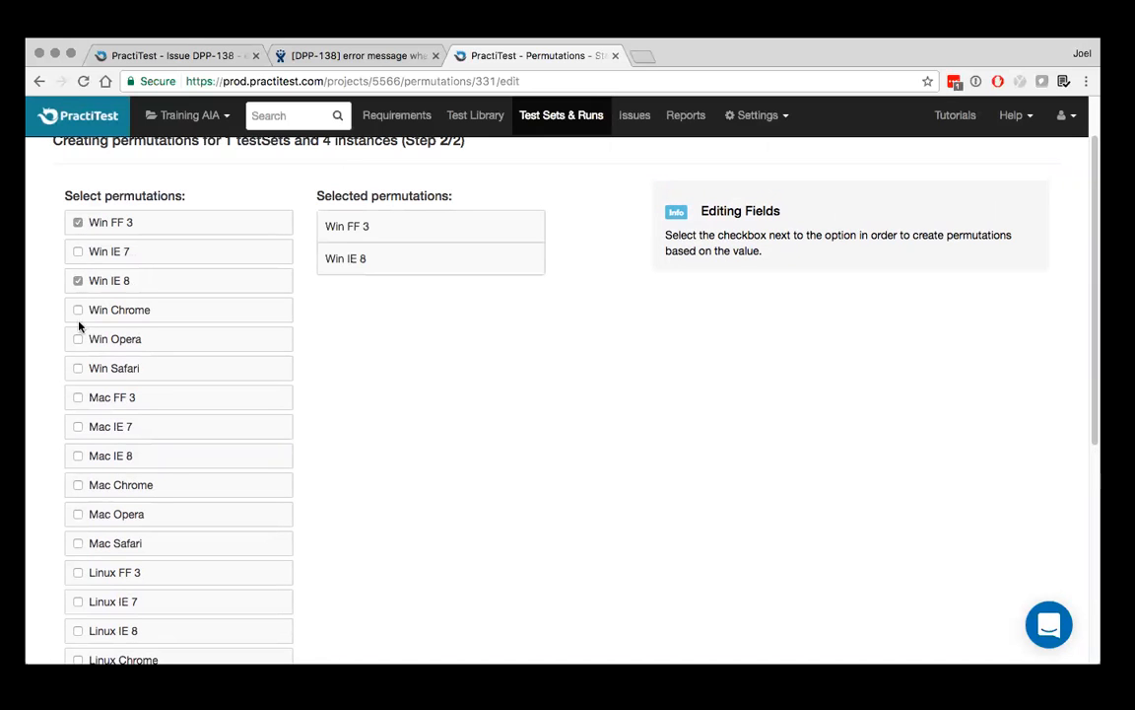
pyautogui.click(78, 397)
pyautogui.click(78, 485)
pyautogui.scroll(-2, 77, 483)
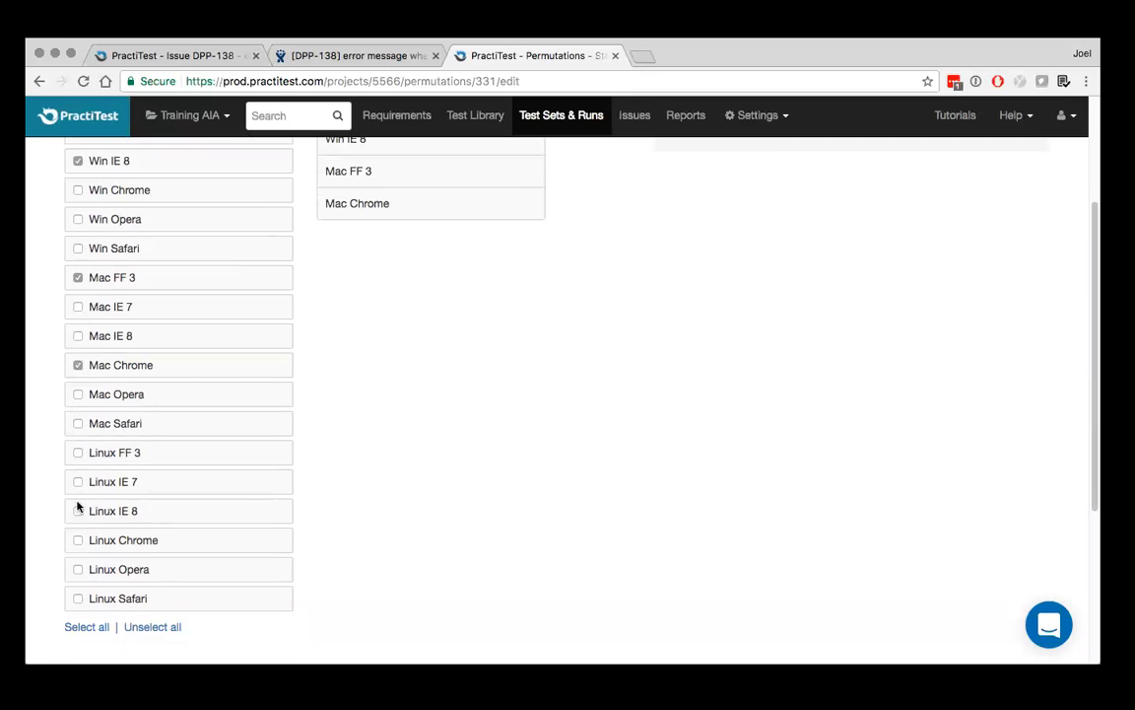
pyautogui.click(77, 541)
pyautogui.click(79, 570)
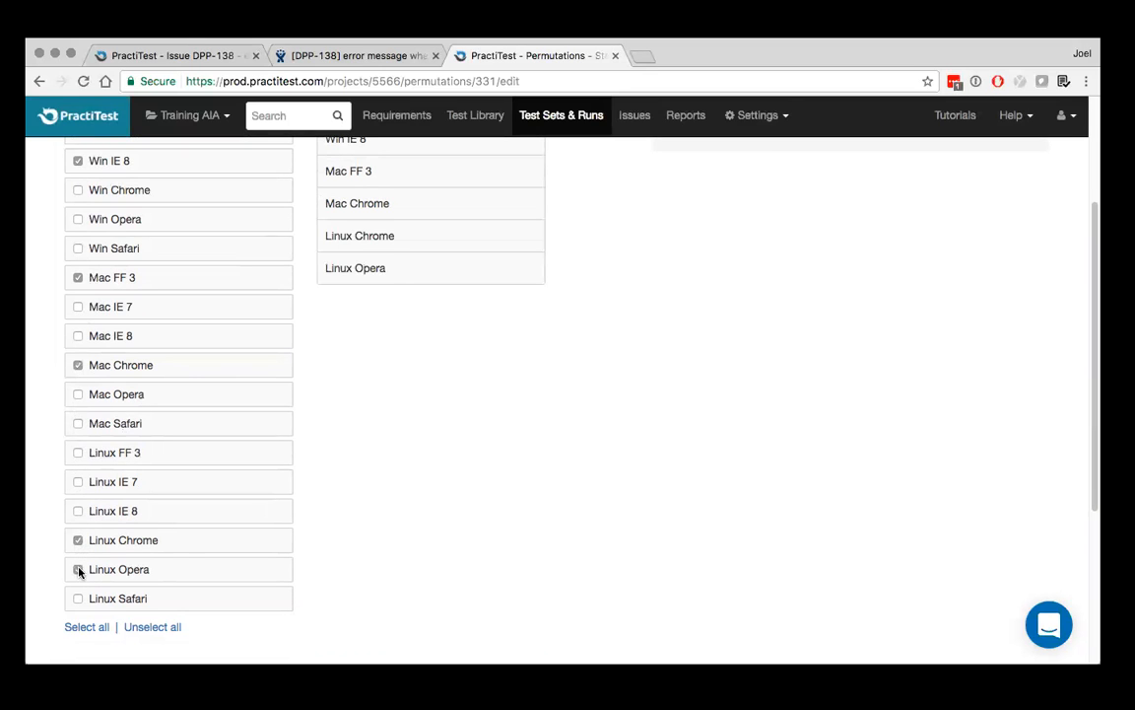
# Review the reduced list of selected permutations, and finish generating their test sets without creating a filter
pyautogui.scroll(3, 452, 487)
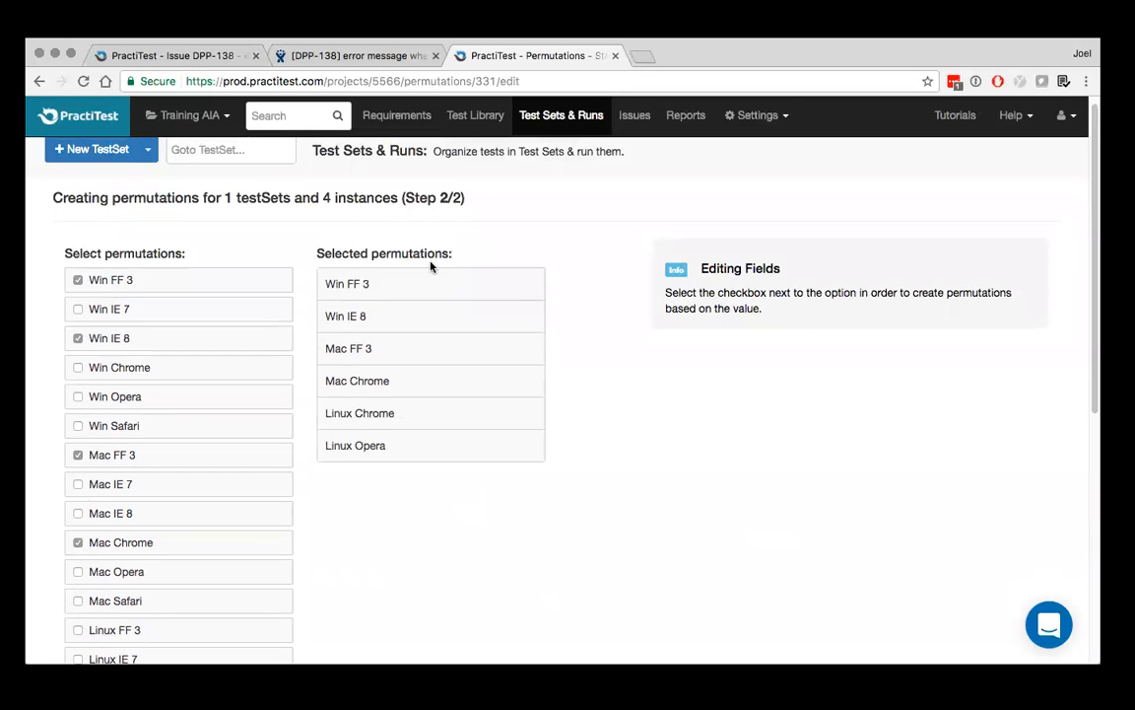
pyautogui.scroll(-5, 426, 269)
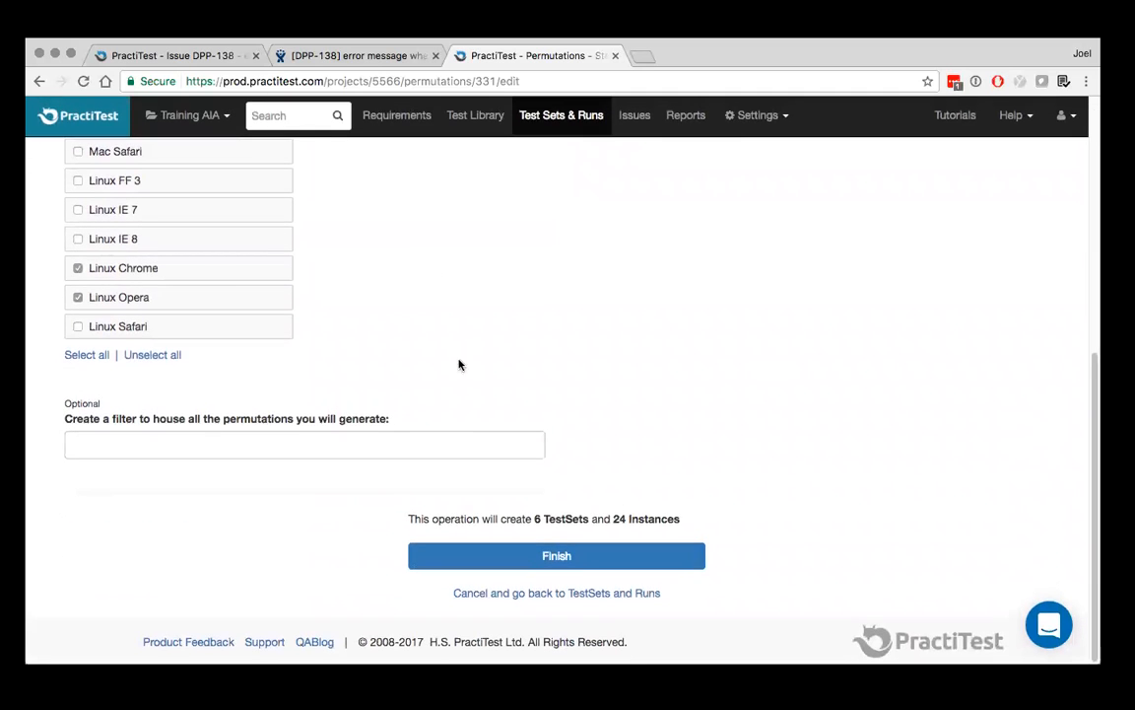
pyautogui.click(556, 560)
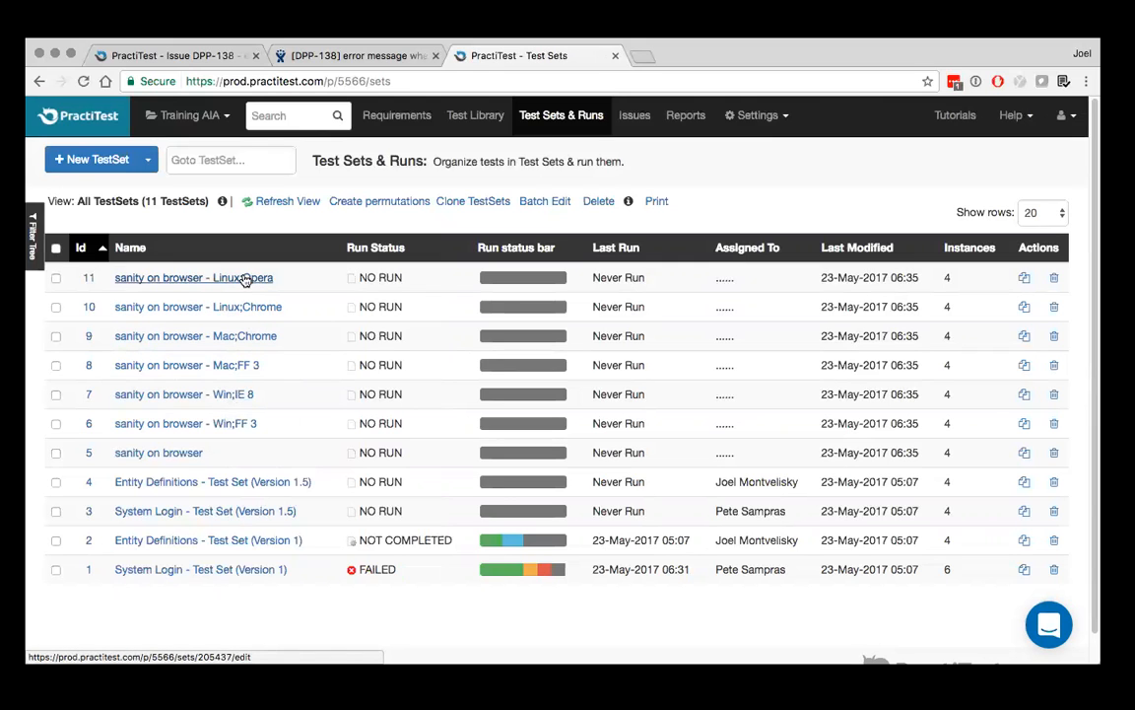
# Try changing the Browser of the "sanity on browser - Linux;Chrome" test set to Opera, and return to the test sets without saving
pyautogui.click(191, 306)
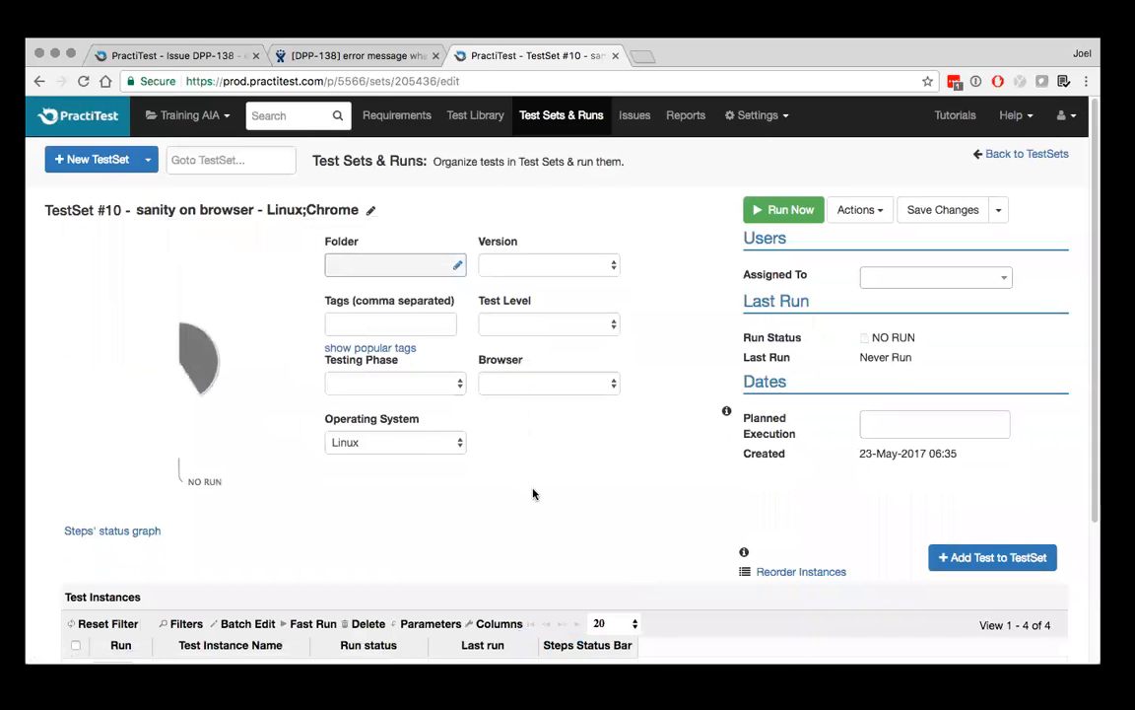
pyautogui.click(537, 385)
pyautogui.click(545, 414)
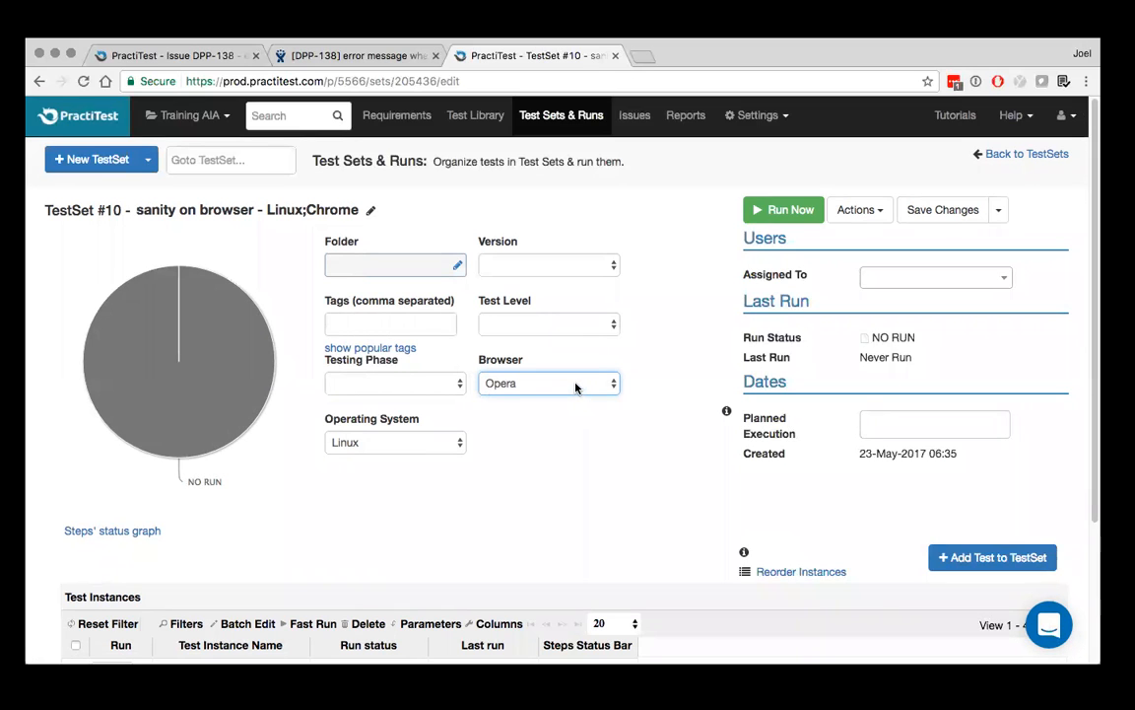
pyautogui.click(577, 385)
pyautogui.click(579, 385)
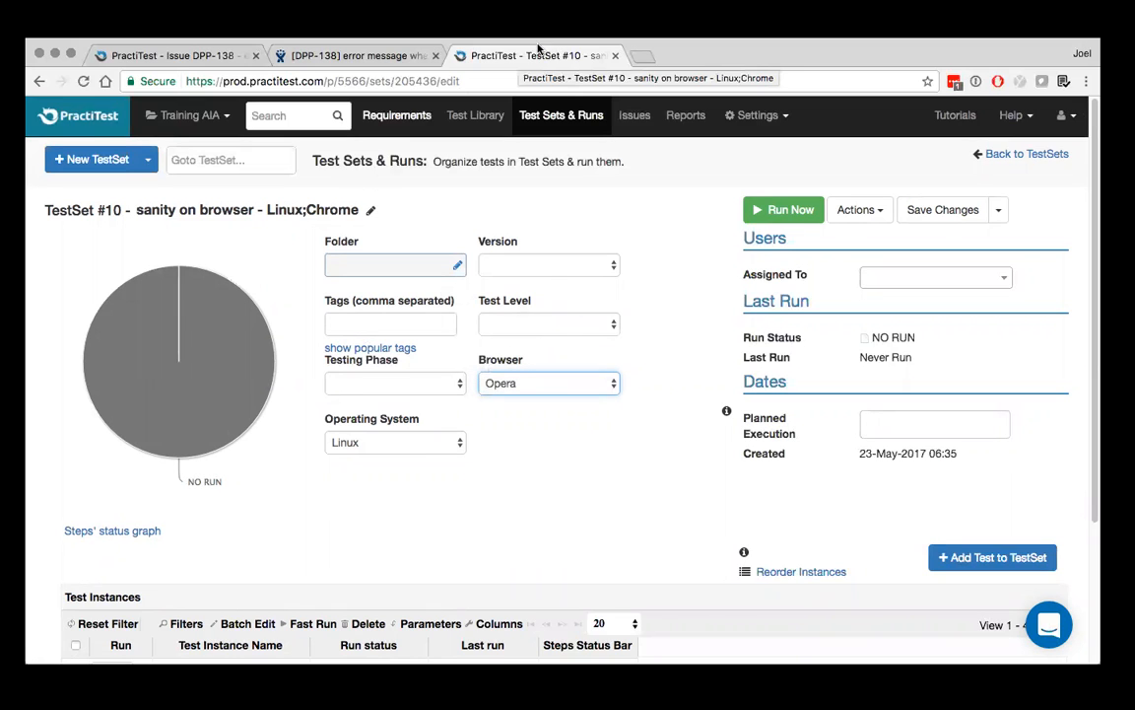
pyautogui.click(569, 115)
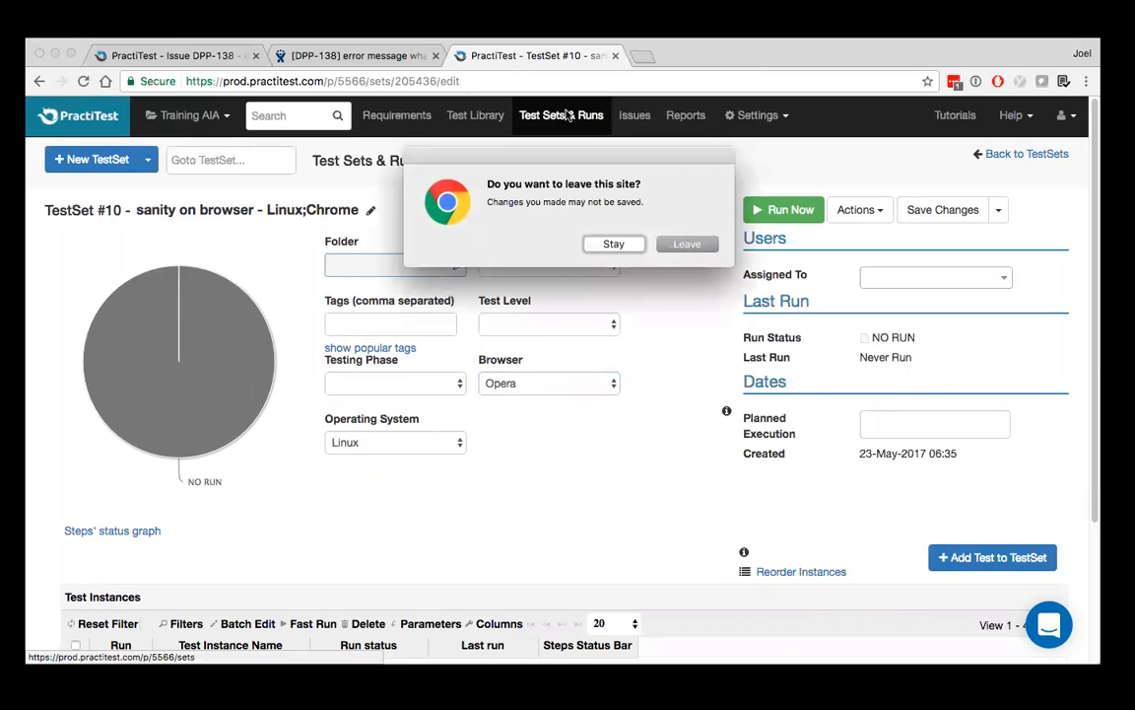
pyautogui.click(687, 244)
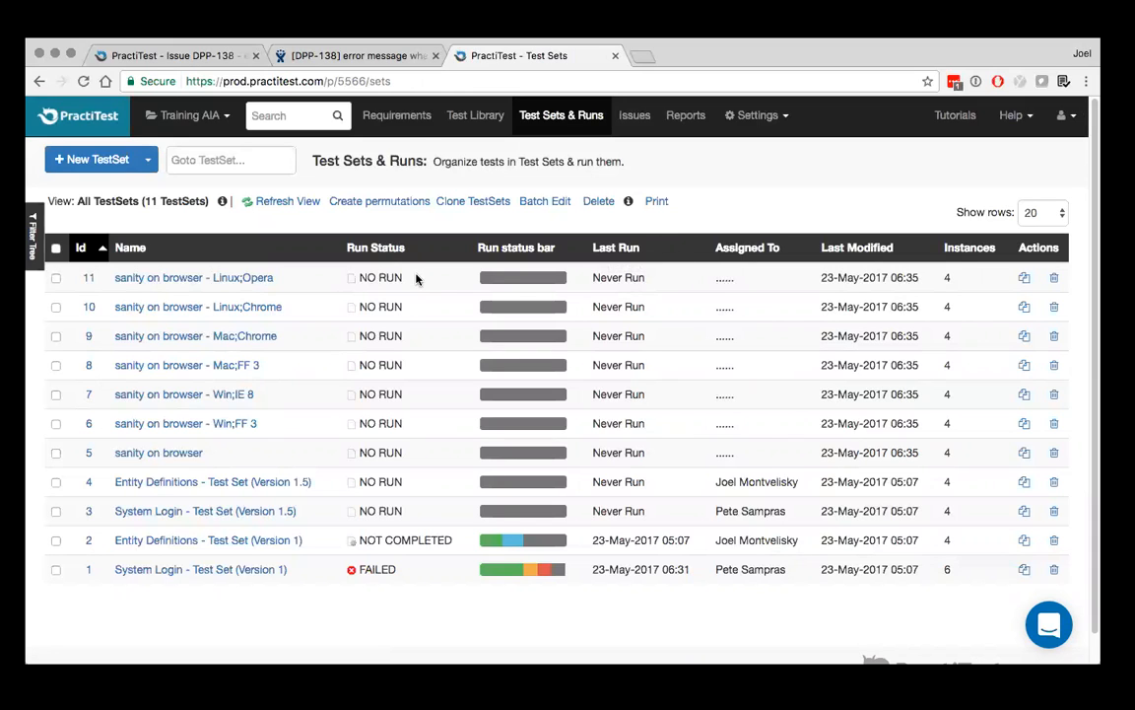
# Start a run of the "Valid login" instance in the "sanity on browser - Linux;Opera" test set, and return to the test sets list
pyautogui.click(219, 280)
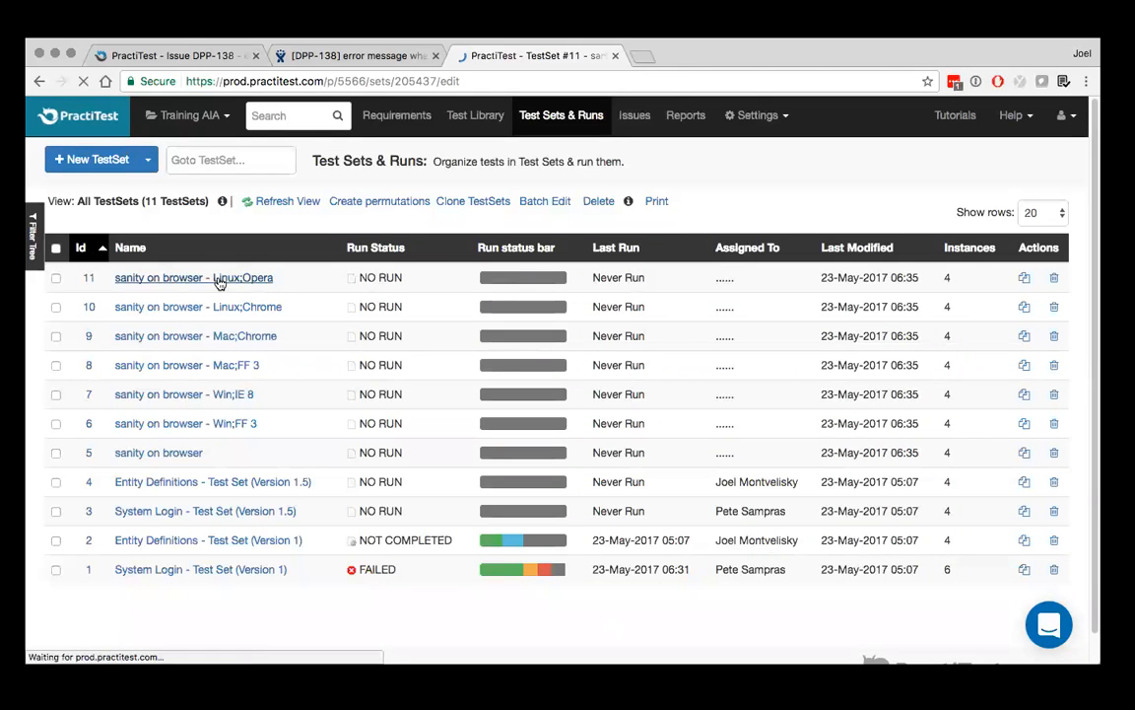
pyautogui.scroll(-2, 220, 284)
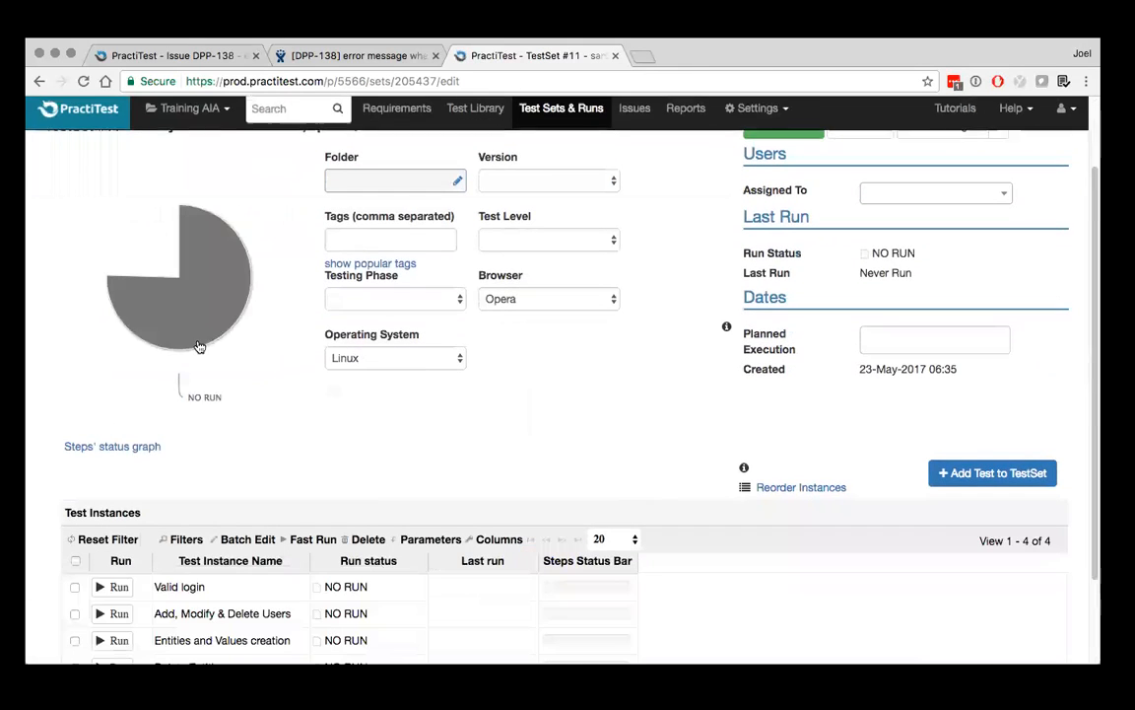
pyautogui.click(115, 588)
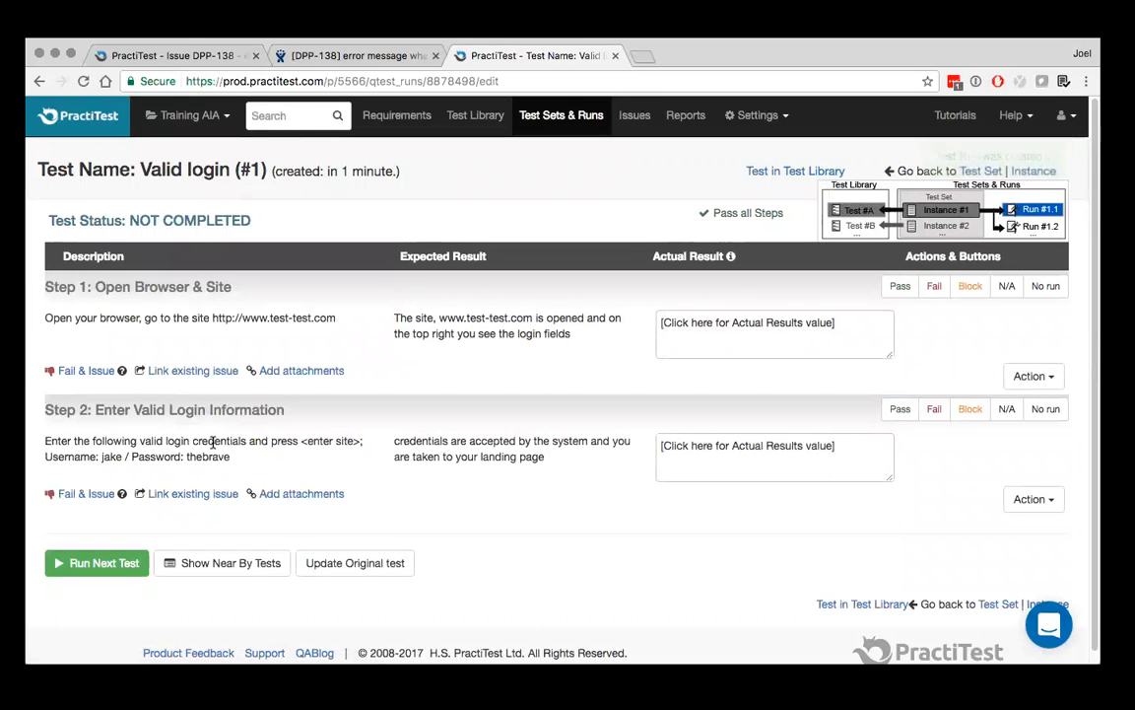
pyautogui.click(554, 118)
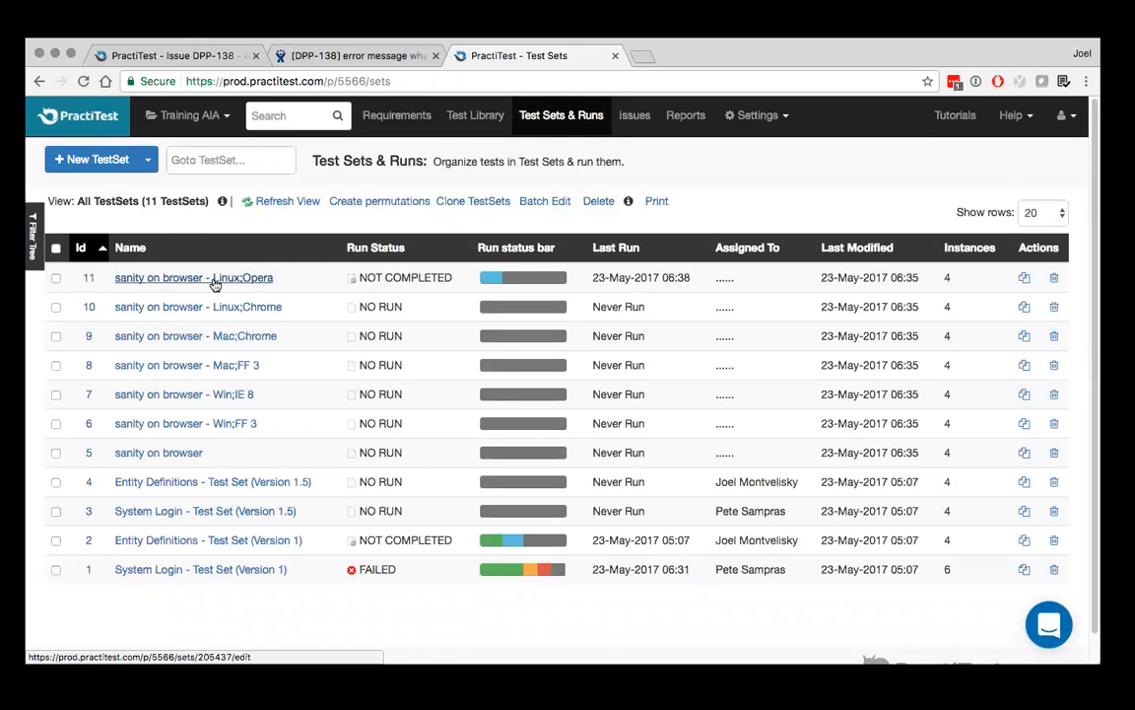
# Inspect the fields and test instances of the "sanity on browser - Mac;Chrome" test set, reopening it from the test sets list
pyautogui.click(197, 335)
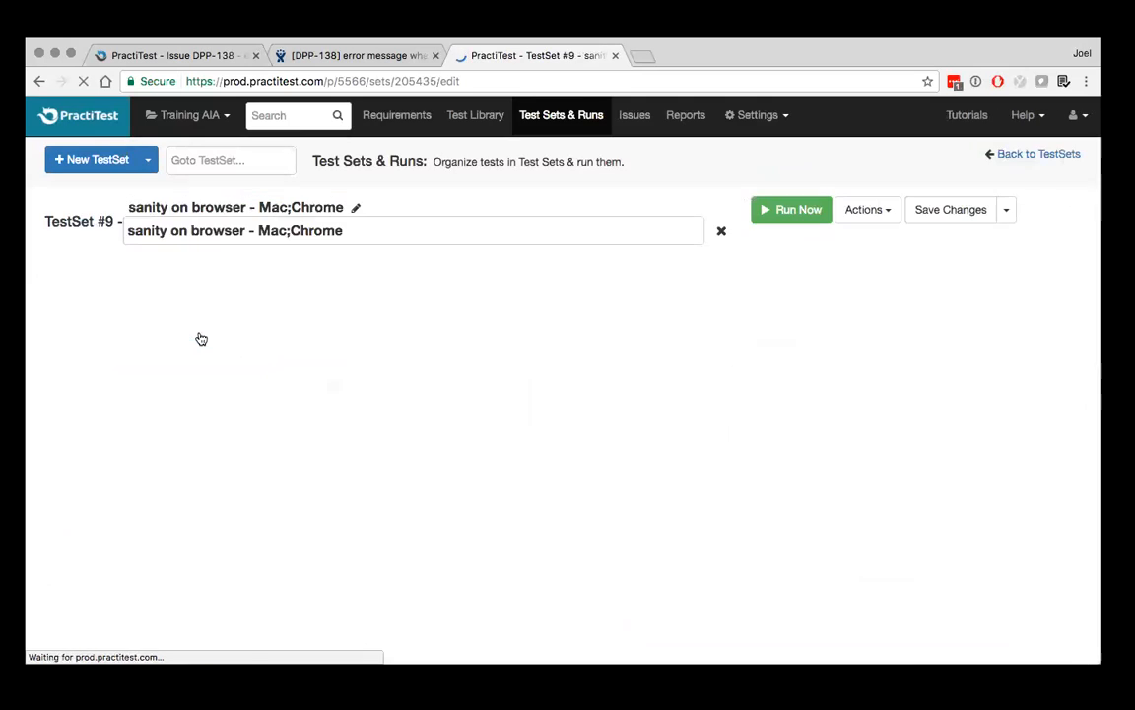
pyautogui.scroll(-4, 197, 337)
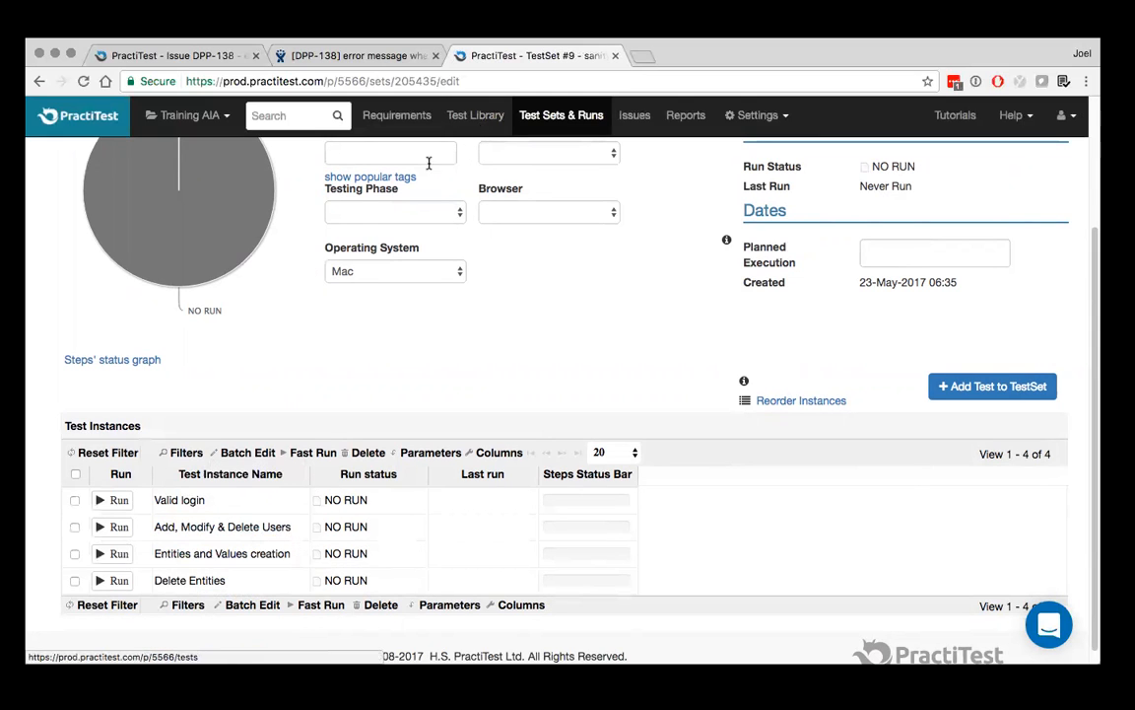
pyautogui.click(550, 116)
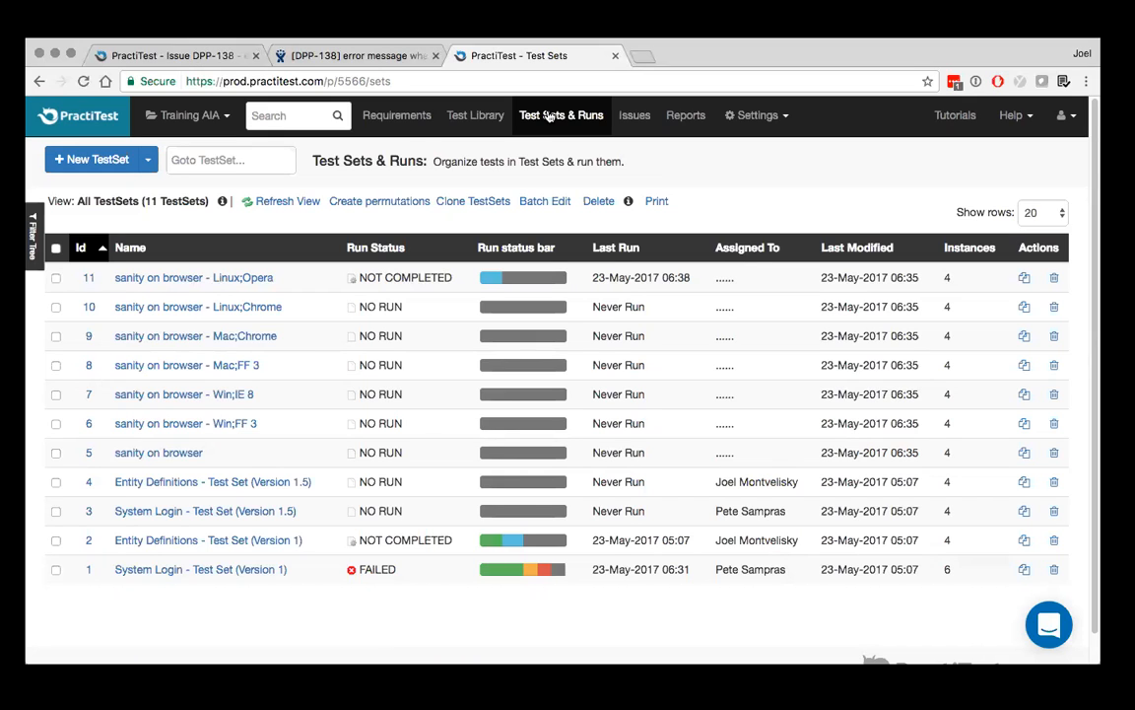
pyautogui.click(225, 339)
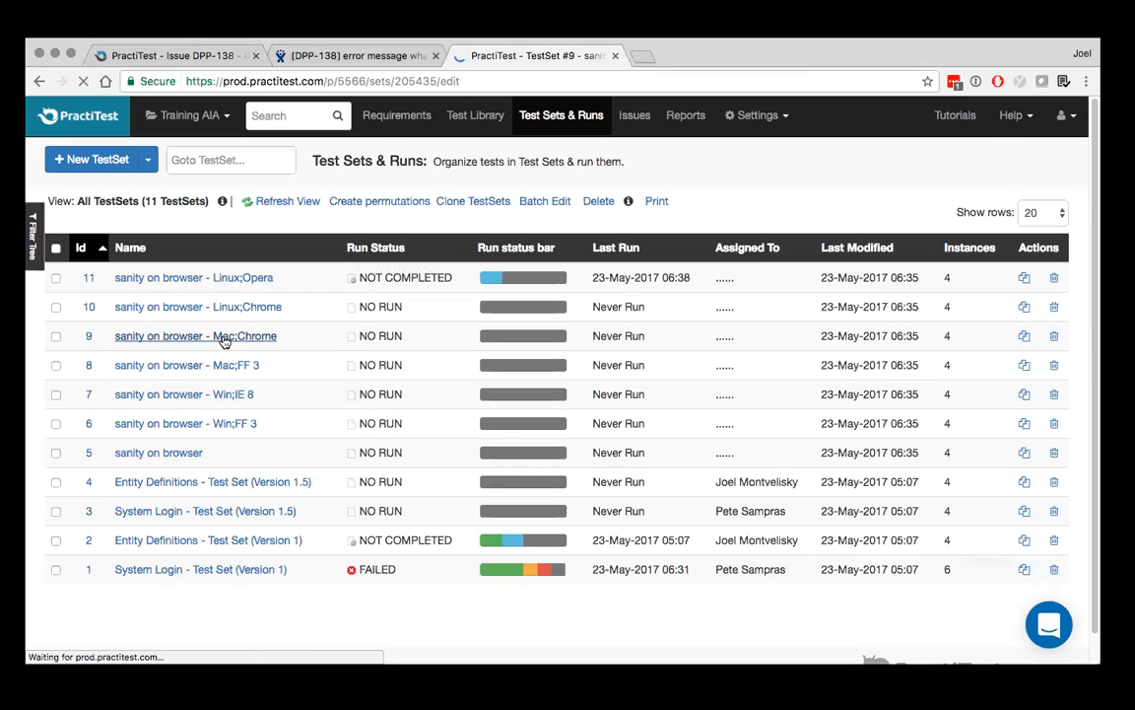
pyautogui.scroll(-3, 794, 381)
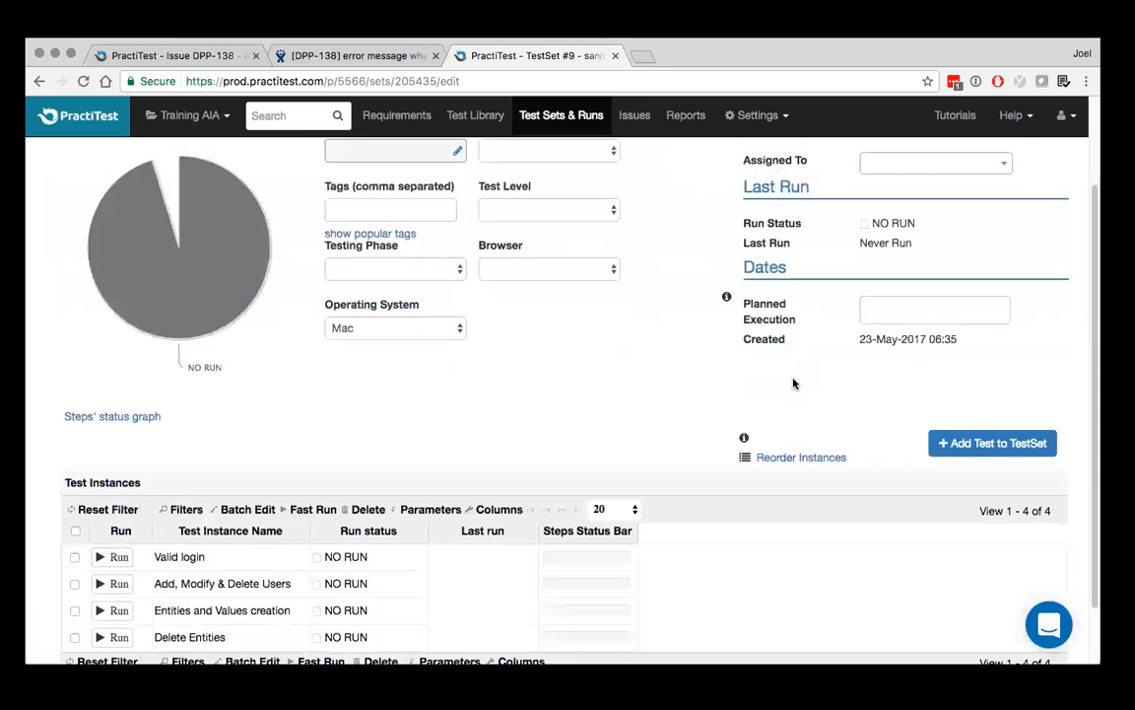
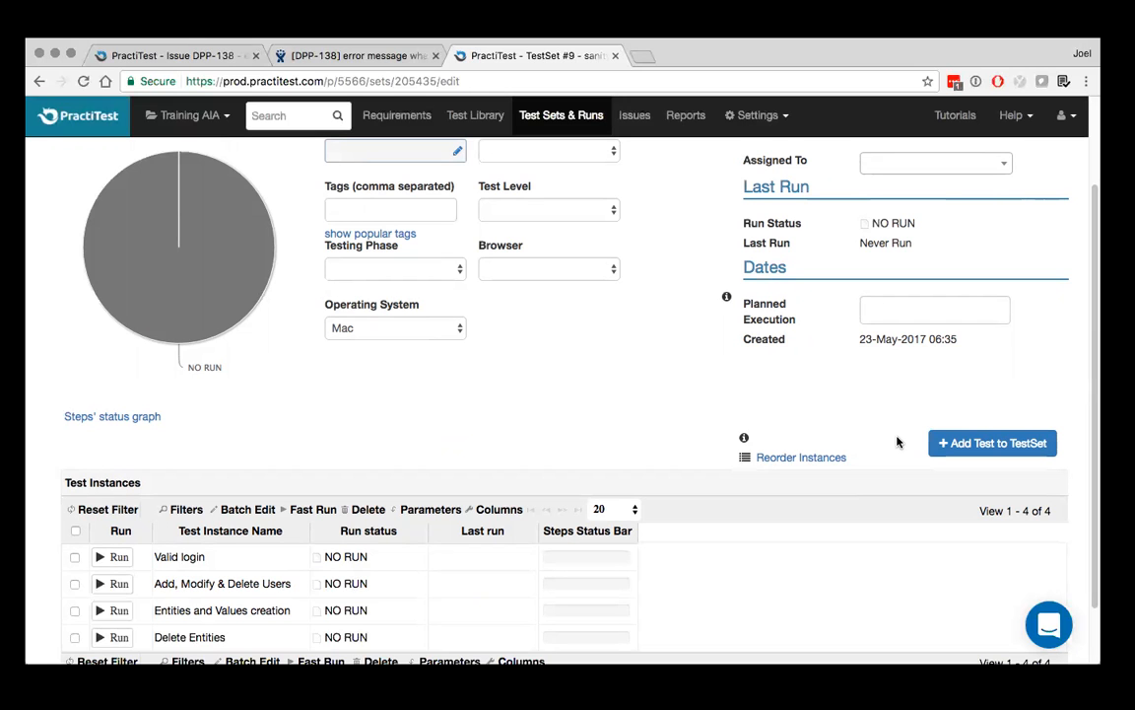
# Open the issues list and search the project for "login"
pyautogui.scroll(3, 651, 424)
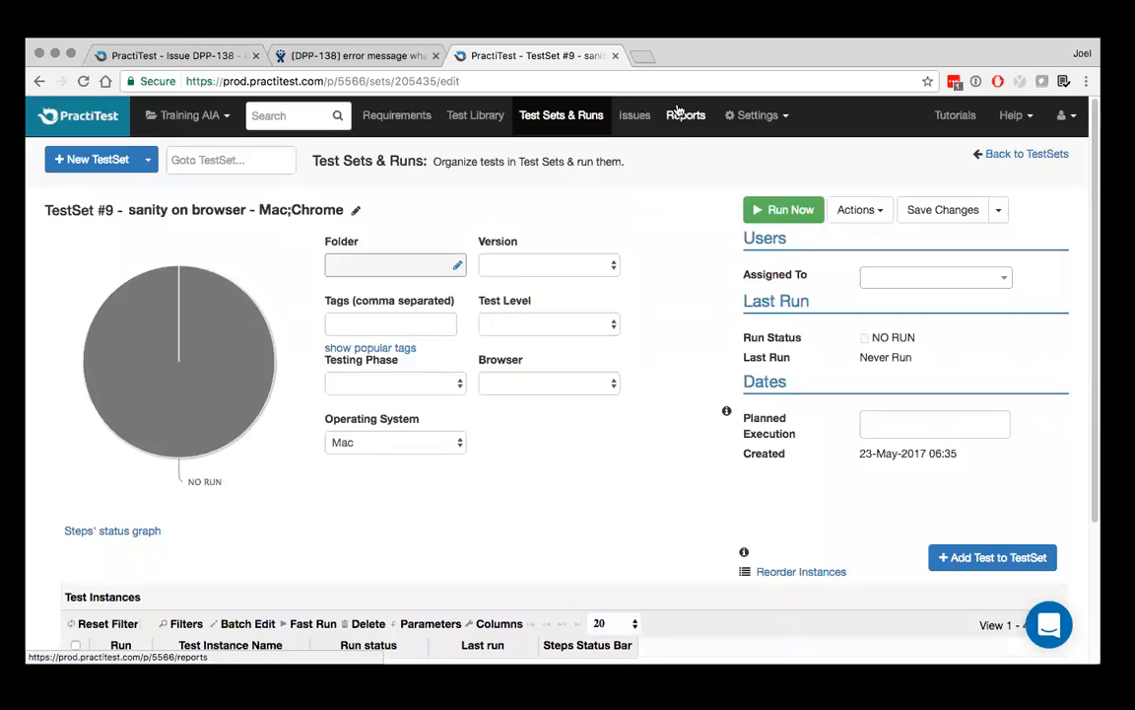
pyautogui.click(637, 117)
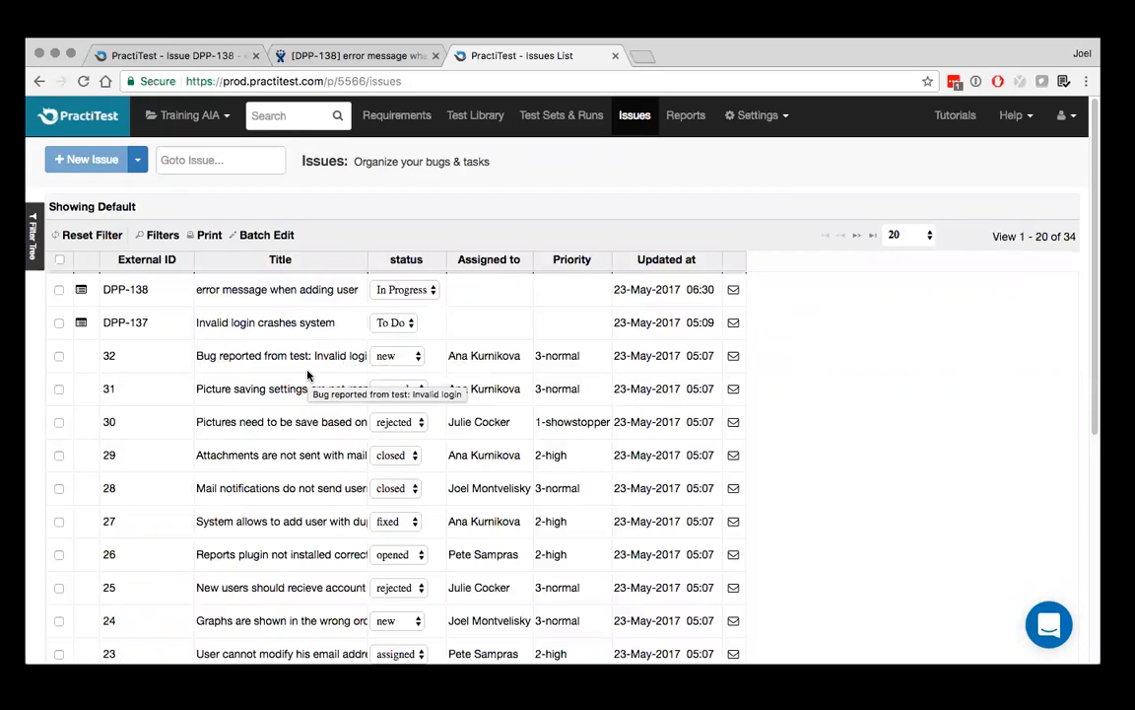
pyautogui.click(284, 117)
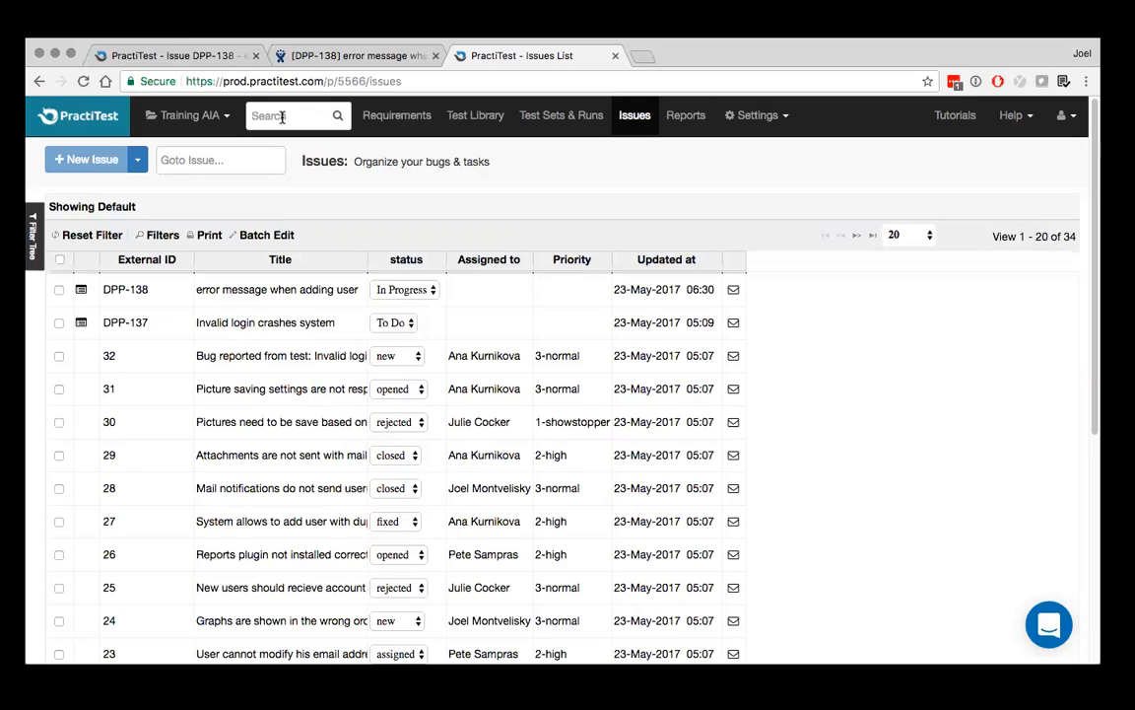
pyautogui.write('login')
pyautogui.press('Return')
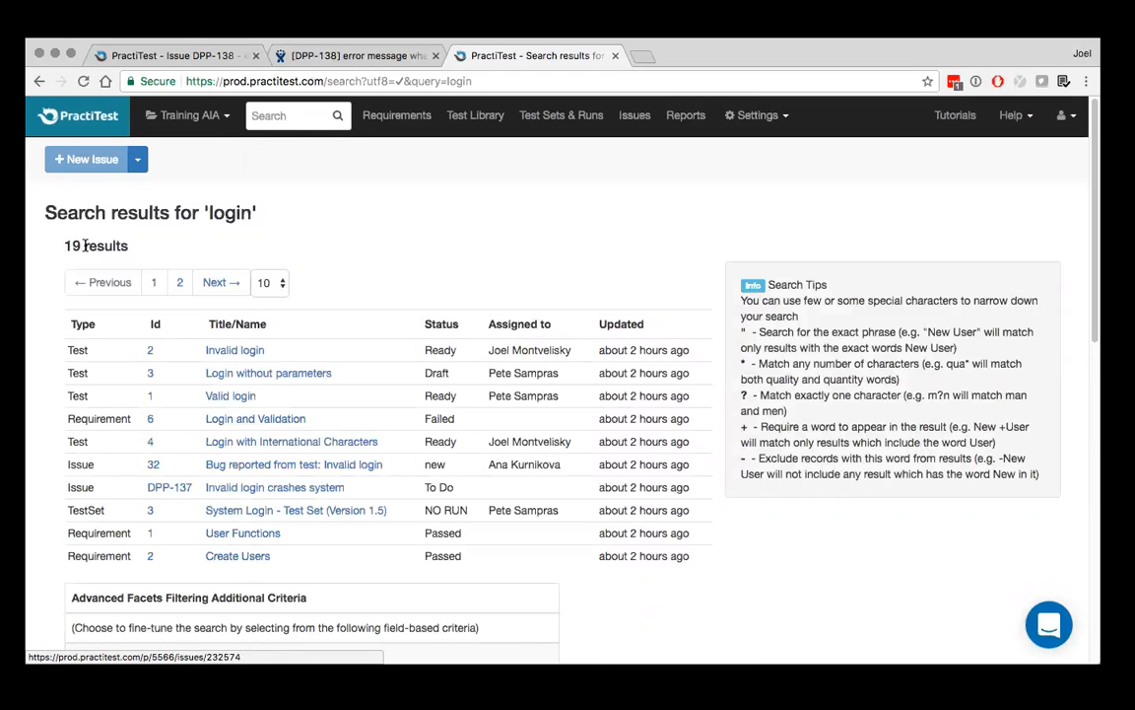
# Look through the search results and their facet criteria, and narrow the results to the type Test
pyautogui.scroll(-5, 85, 246)
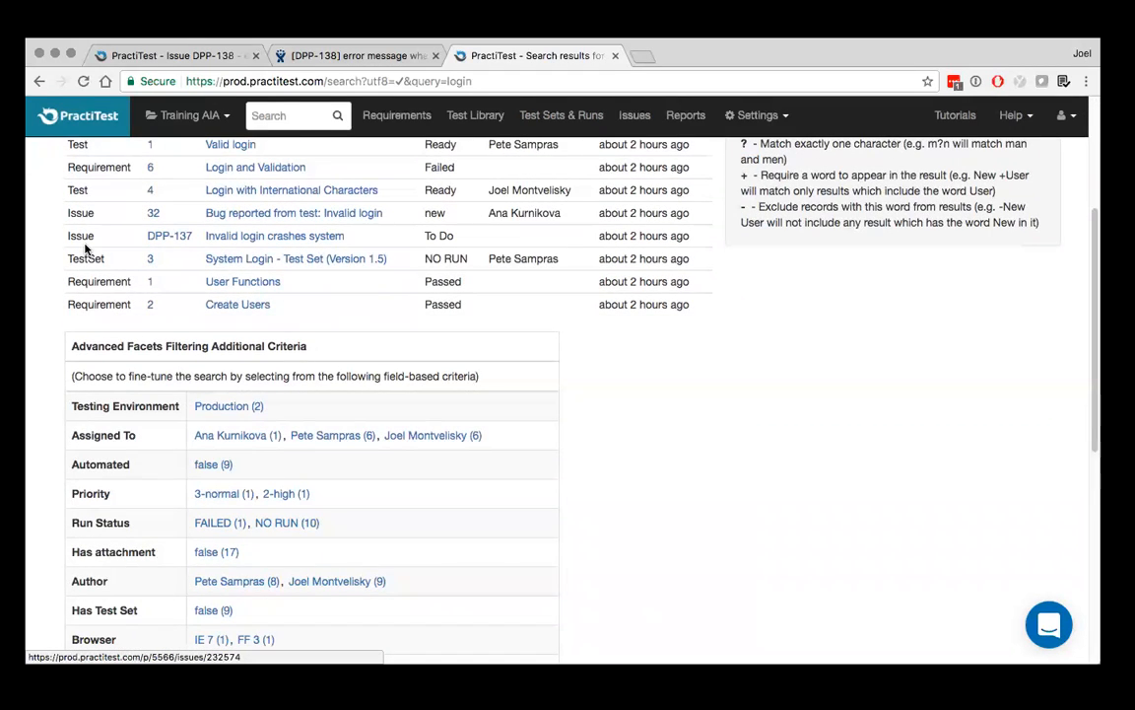
pyautogui.scroll(-3, 85, 249)
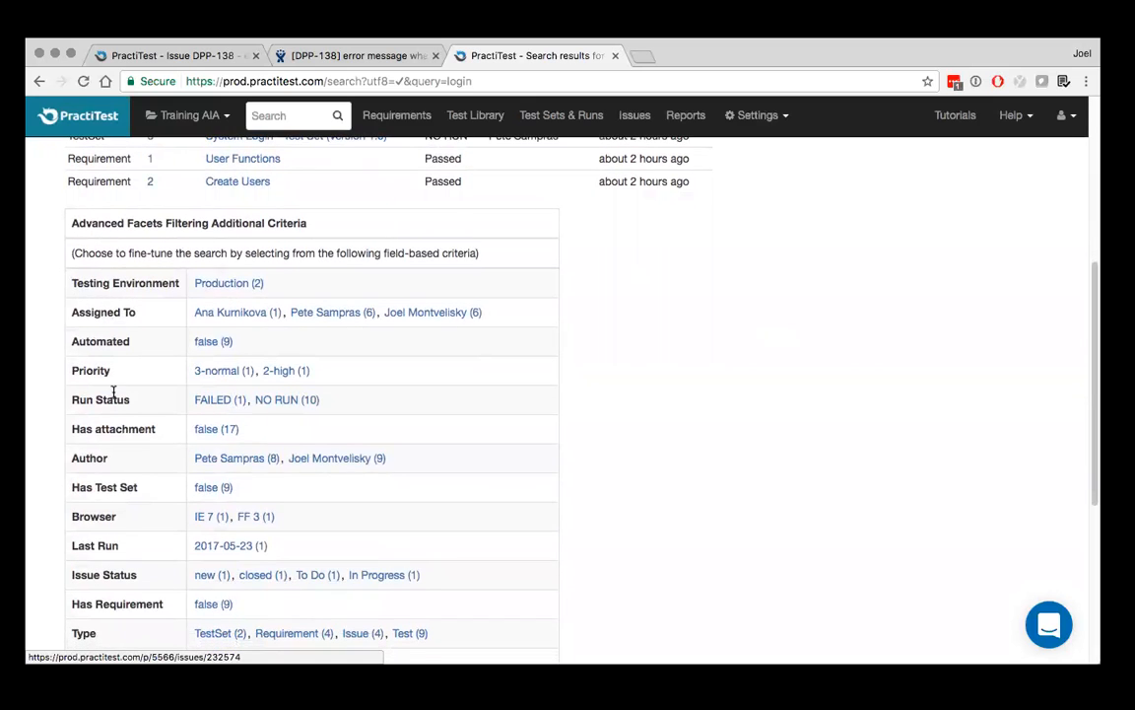
pyautogui.scroll(-4, 112, 392)
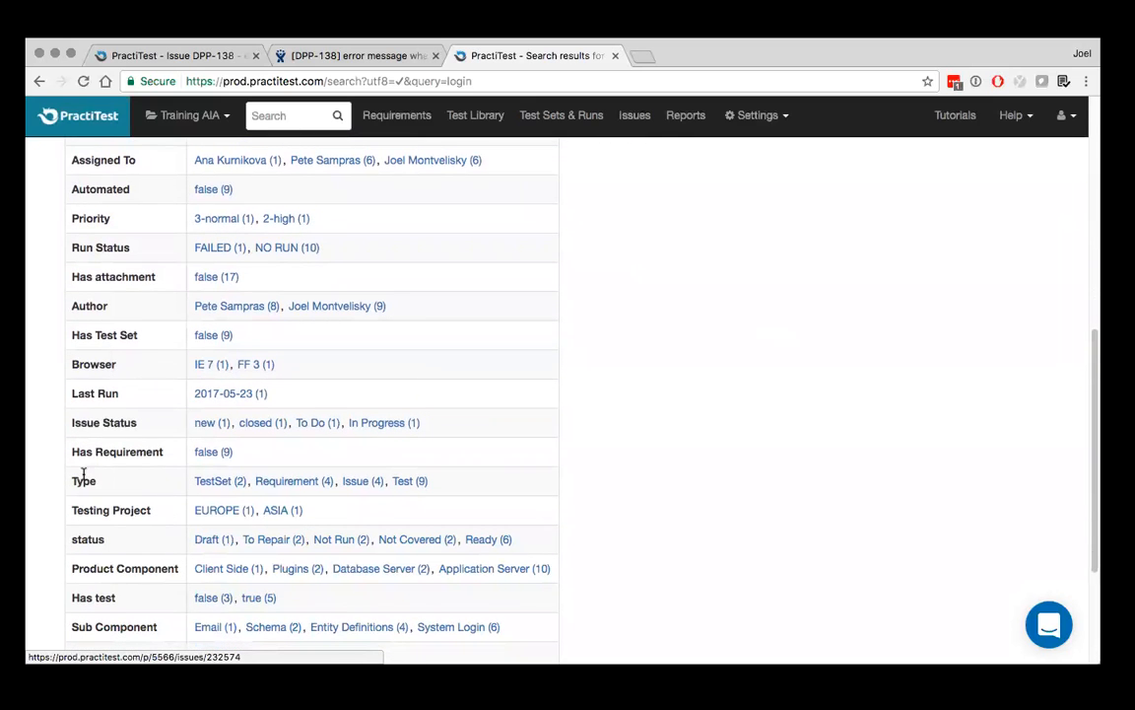
pyautogui.click(408, 483)
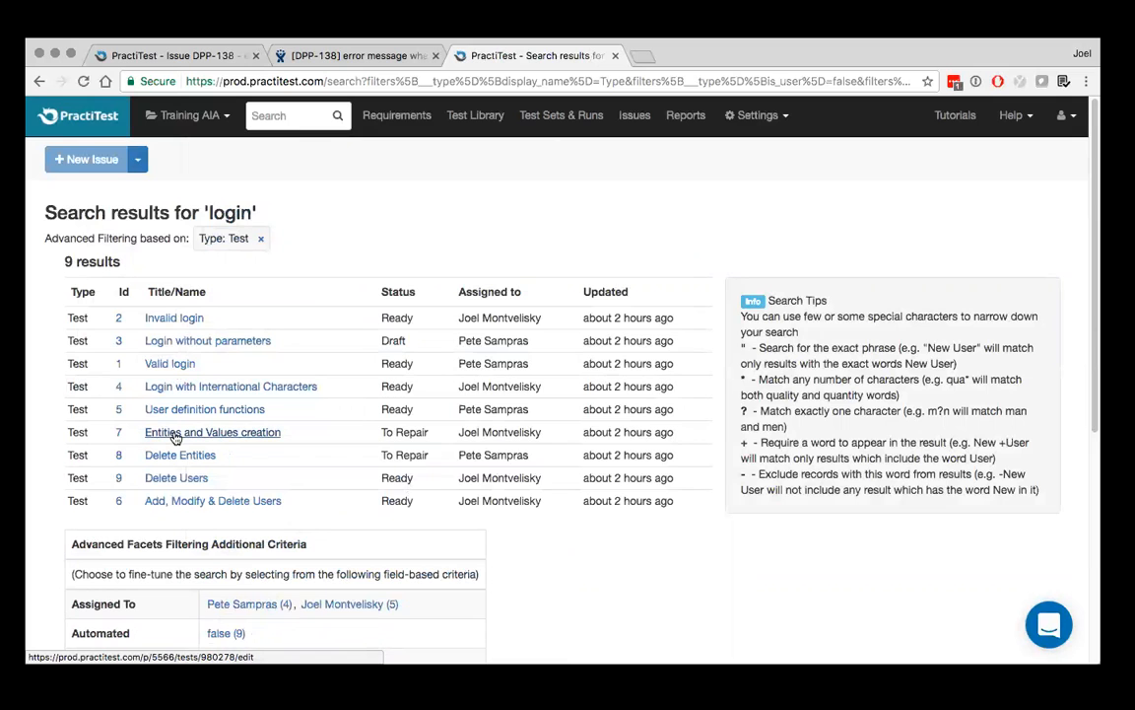
# Narrow the found tests to the second listed assignee and to the Test Level Regression
pyautogui.scroll(-3, 175, 438)
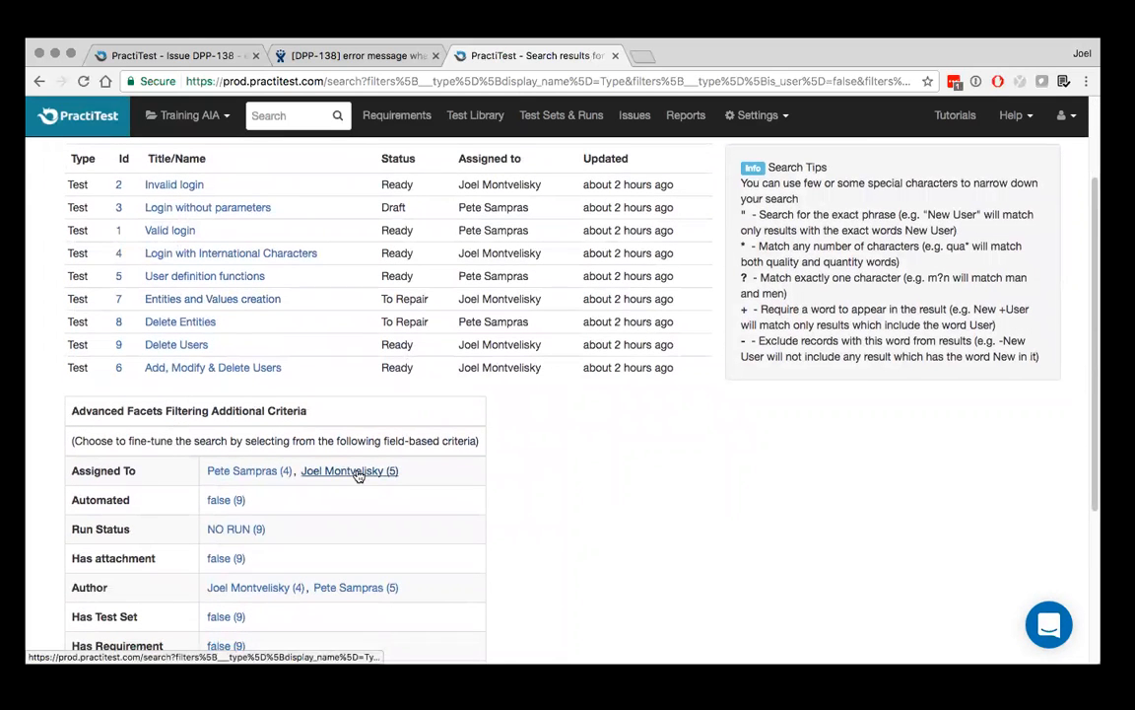
pyautogui.click(358, 472)
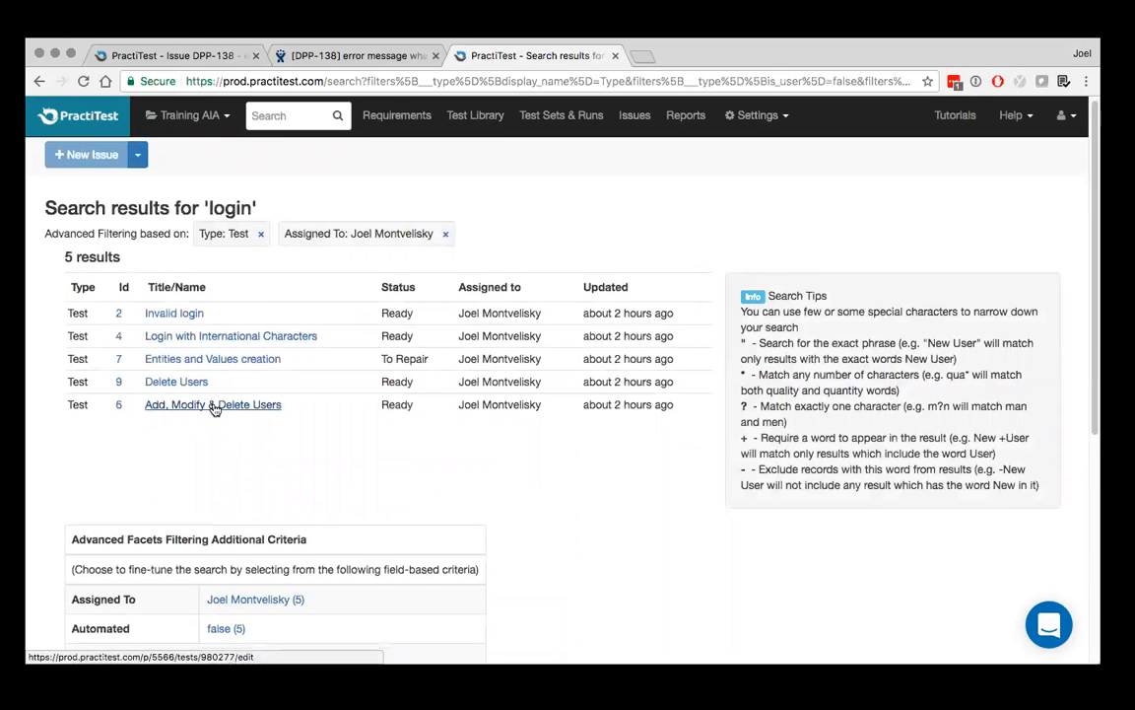
pyautogui.scroll(-5, 214, 410)
pyautogui.scroll(-4, 215, 410)
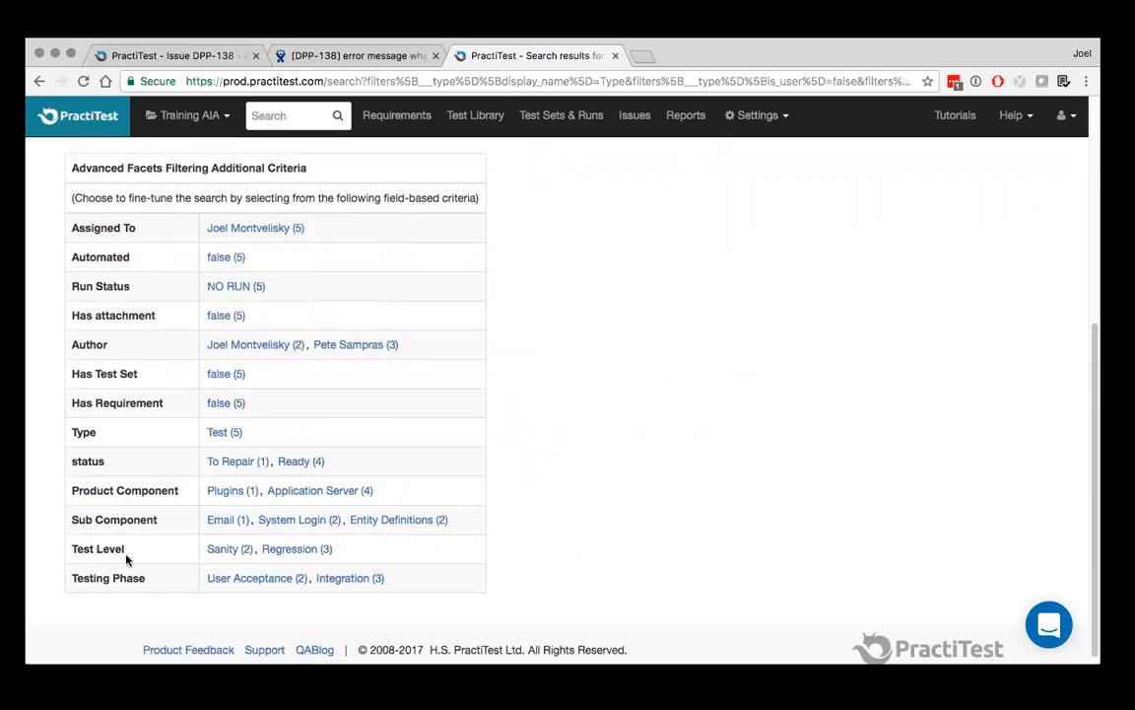
pyautogui.click(279, 551)
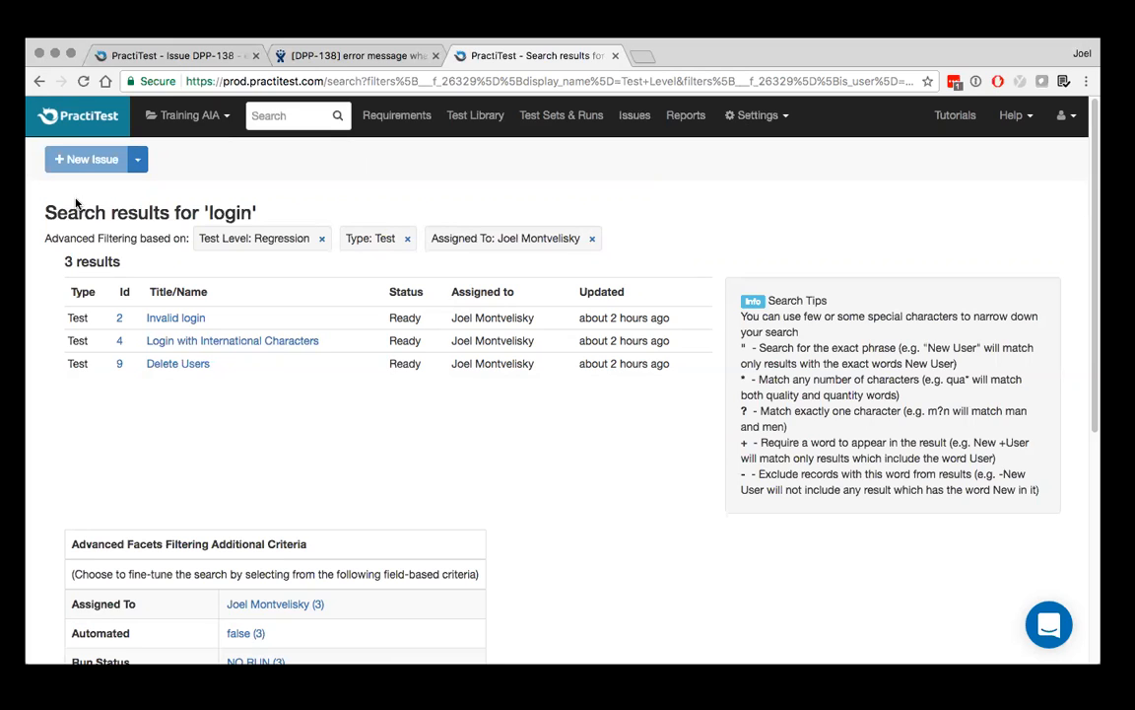
# Open the home dashboard and examine its issue tables, status pie charts, bar charts and progress graph
pyautogui.click(94, 125)
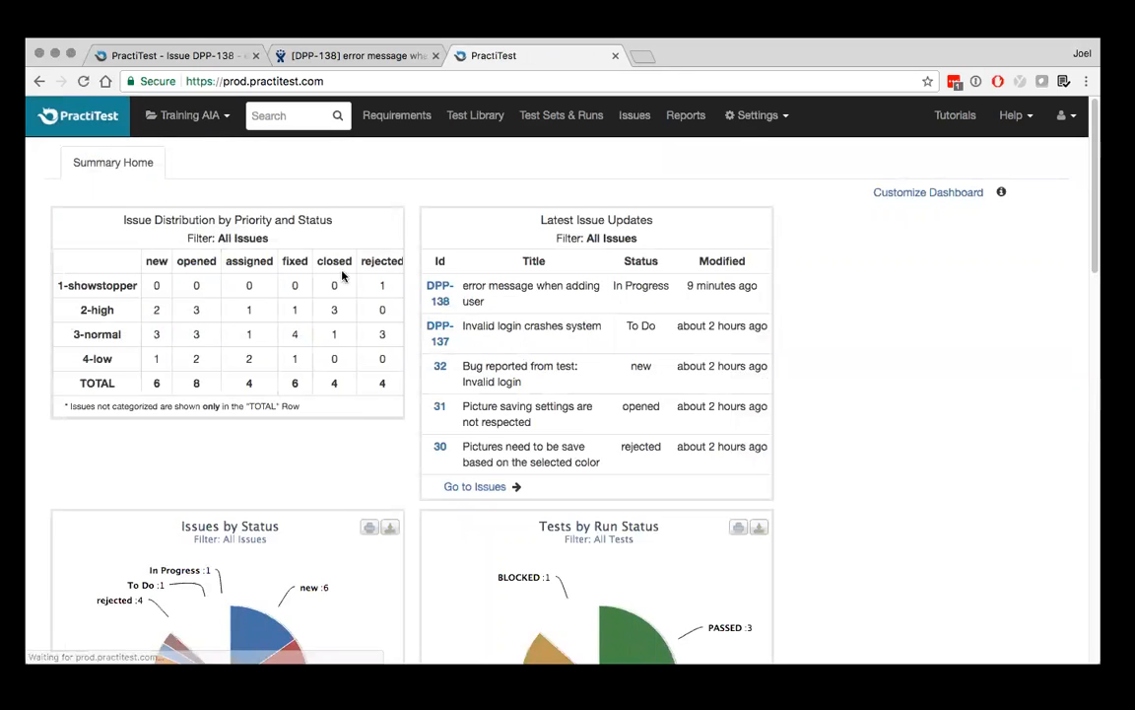
pyautogui.scroll(-5, 533, 318)
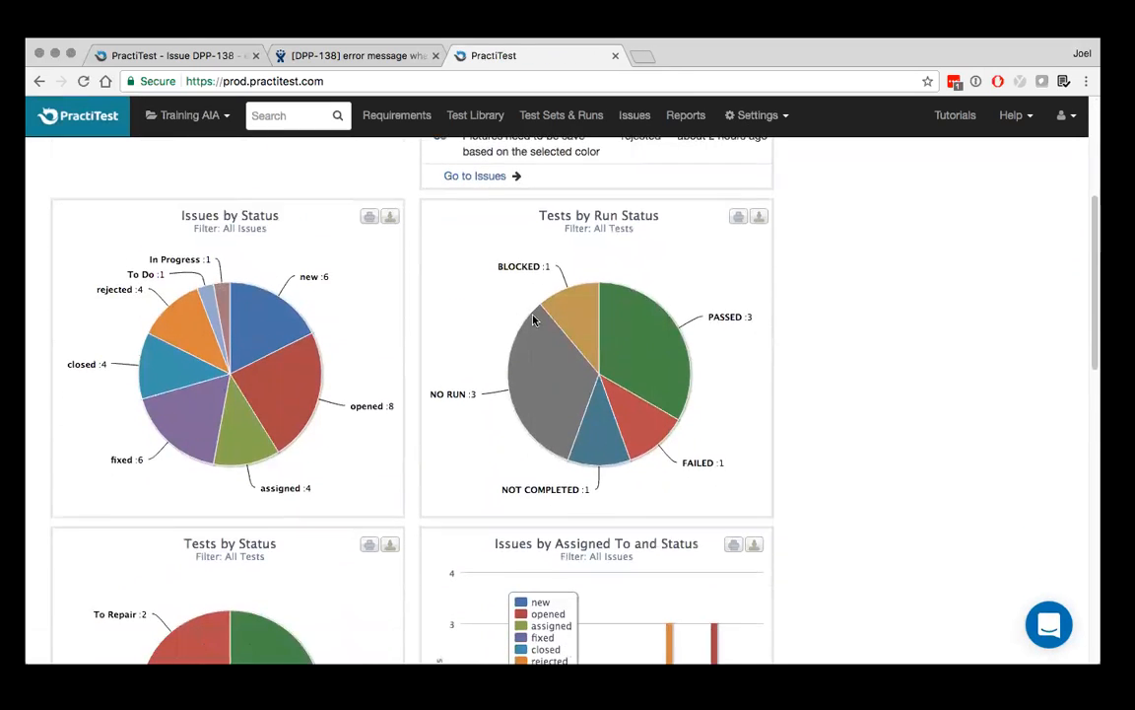
pyautogui.scroll(-10, 533, 318)
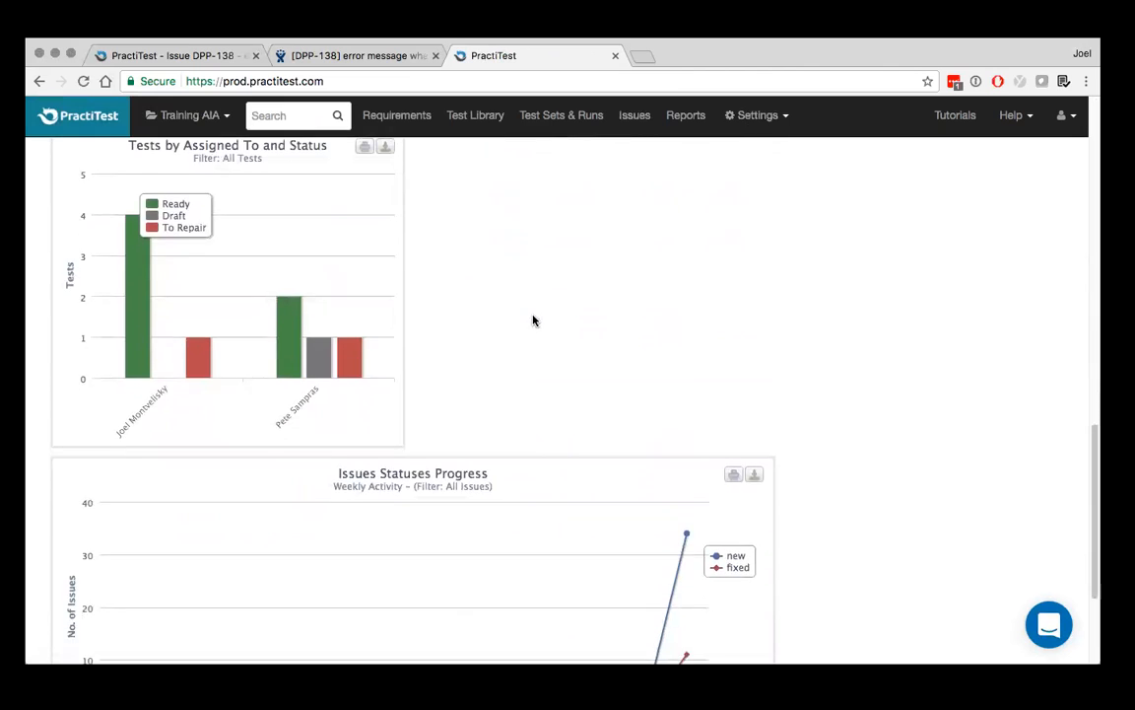
pyautogui.scroll(10, 534, 320)
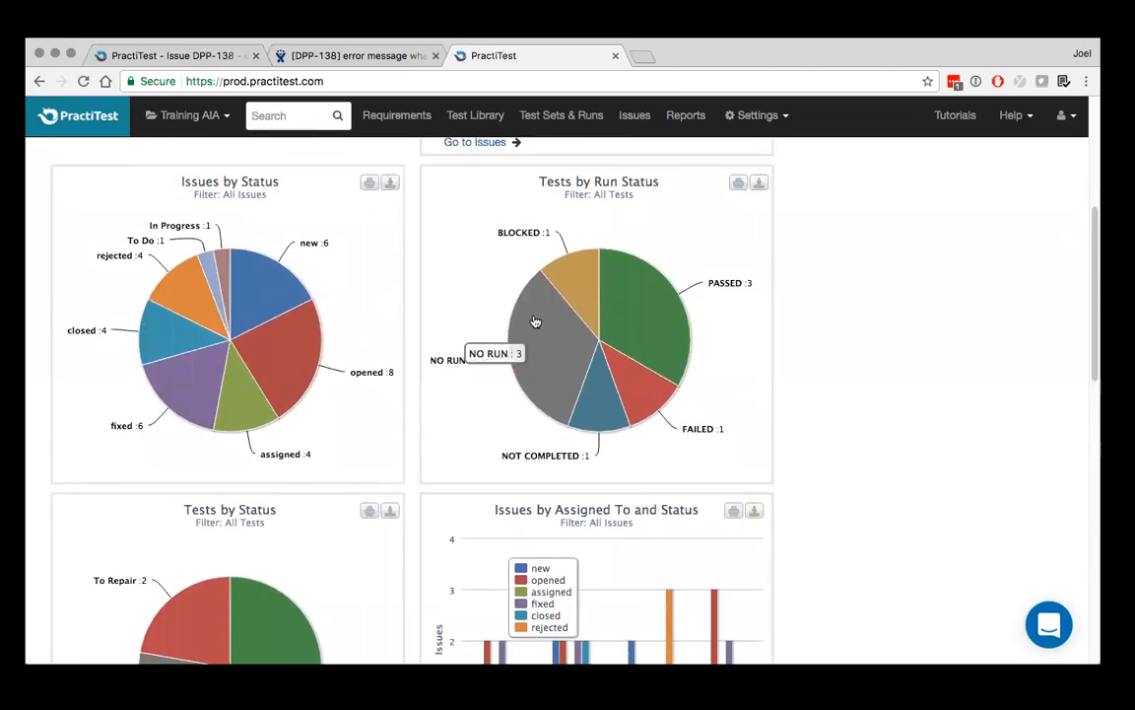
pyautogui.scroll(2, 533, 320)
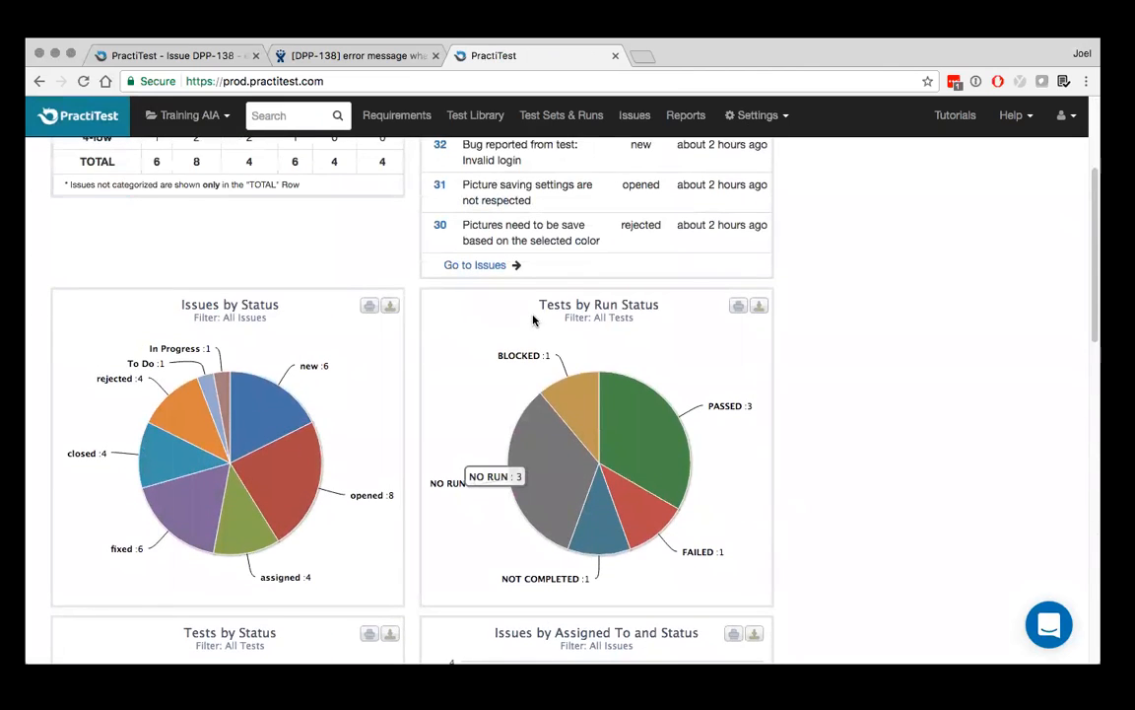
pyautogui.scroll(3, 533, 318)
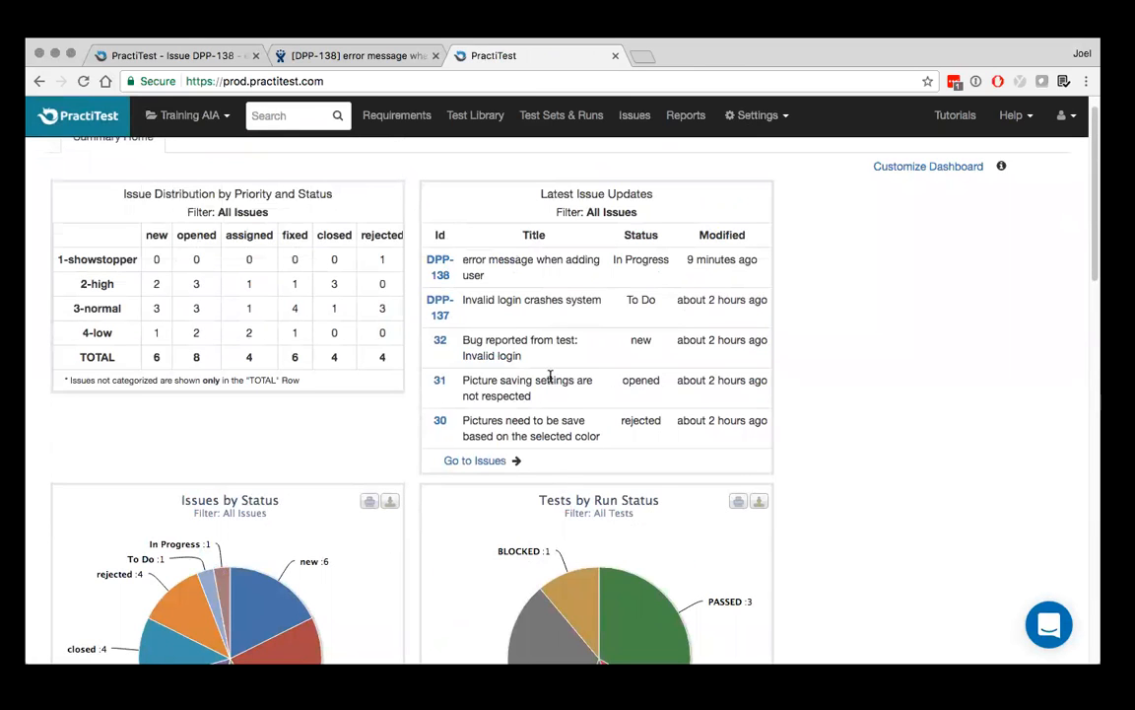
pyautogui.scroll(1, 552, 380)
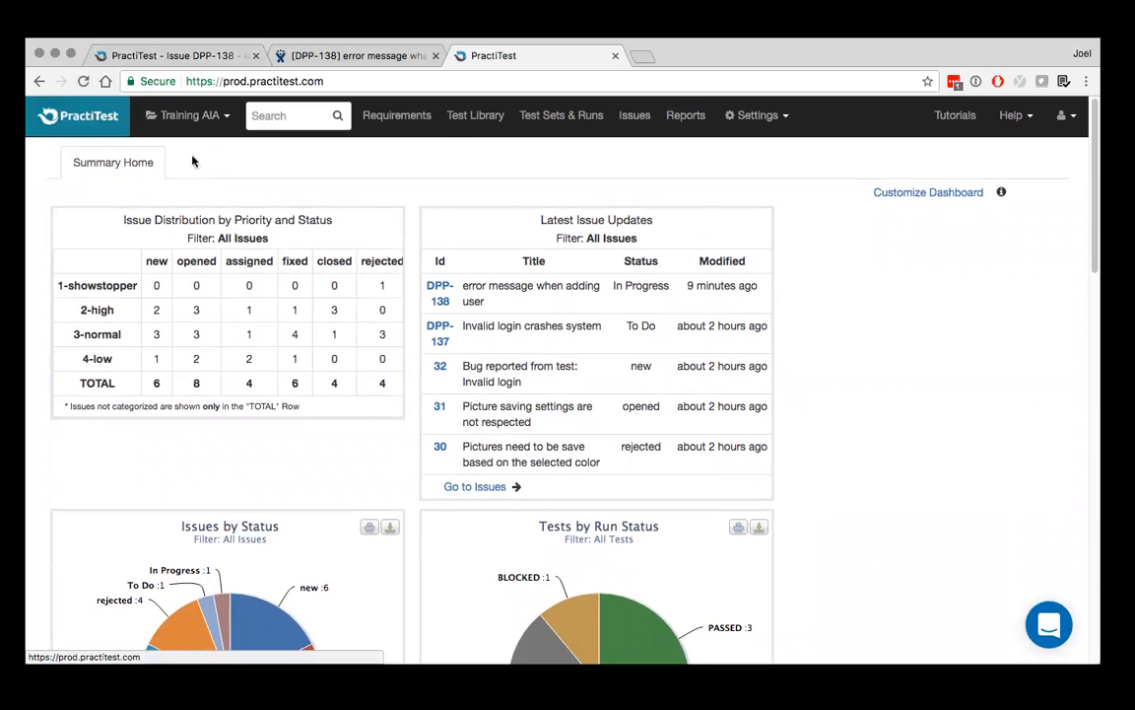
pyautogui.scroll(-3, 577, 337)
pyautogui.scroll(3, 577, 337)
# Create a dashboard tab named "AIA" in the dashboard settings and view it on the home dashboard
pyautogui.click(757, 115)
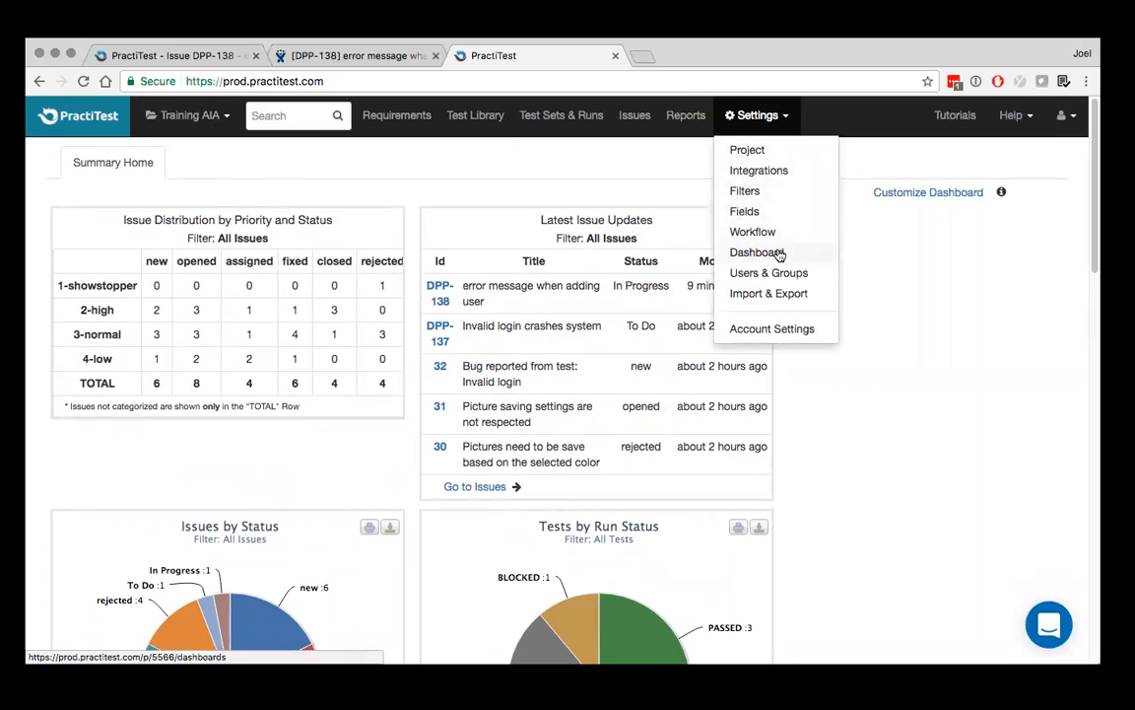
pyautogui.click(911, 194)
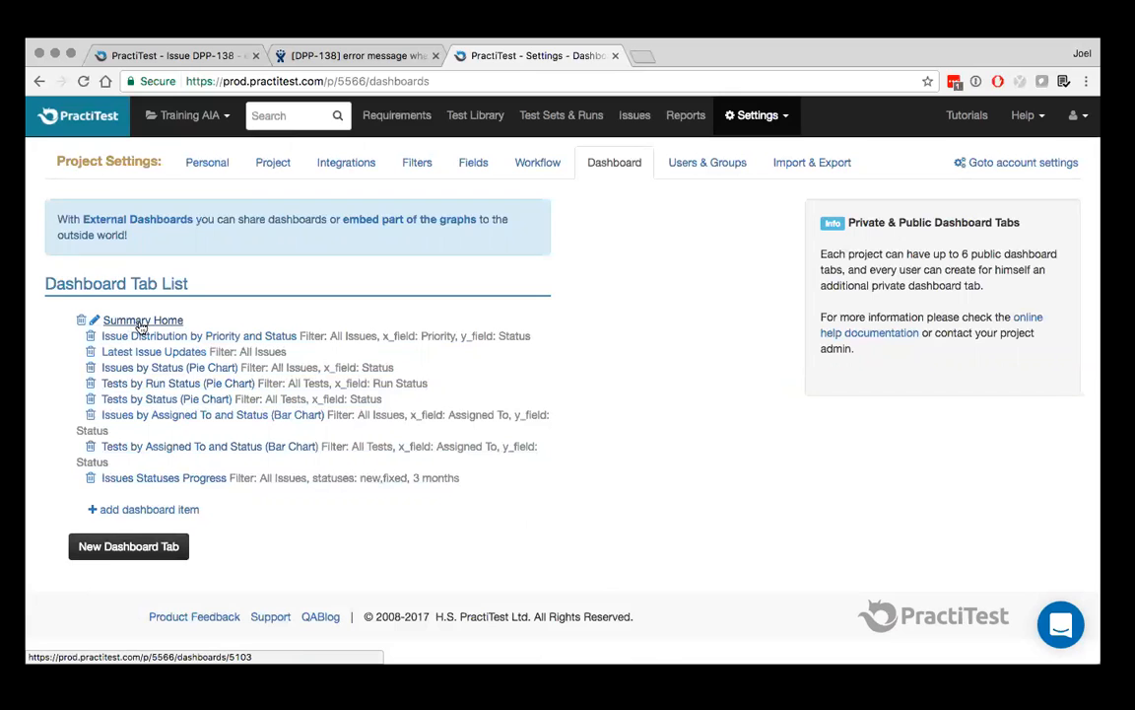
pyautogui.click(150, 553)
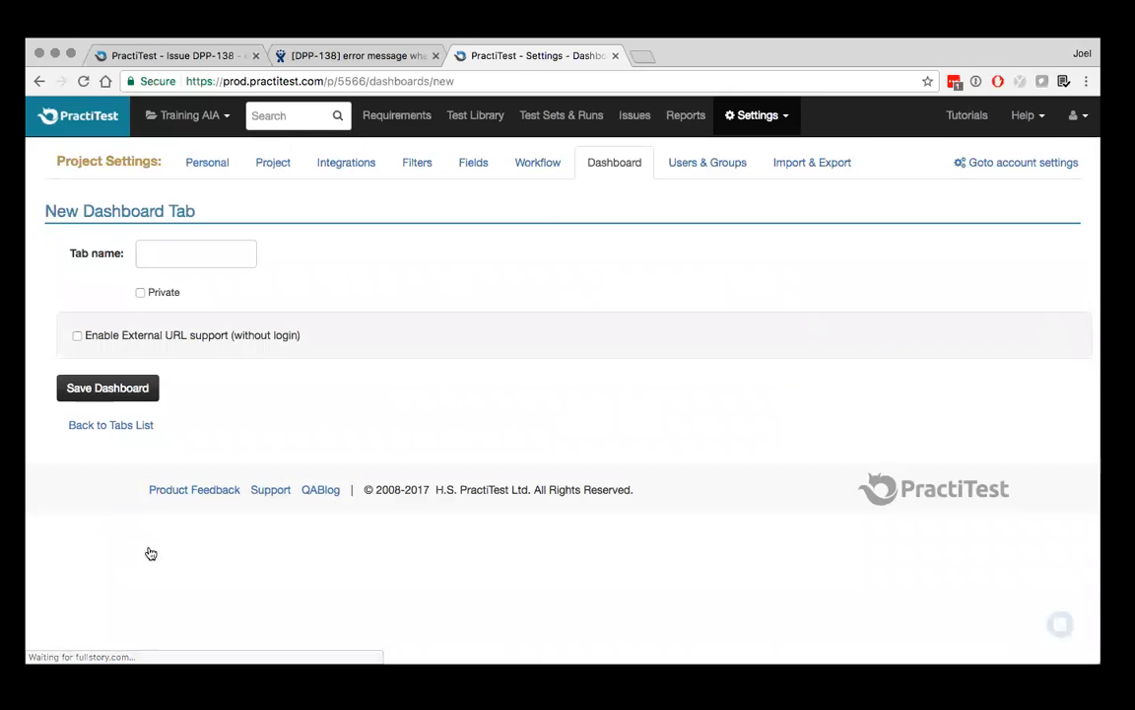
pyautogui.click(201, 248)
pyautogui.write('AIA')
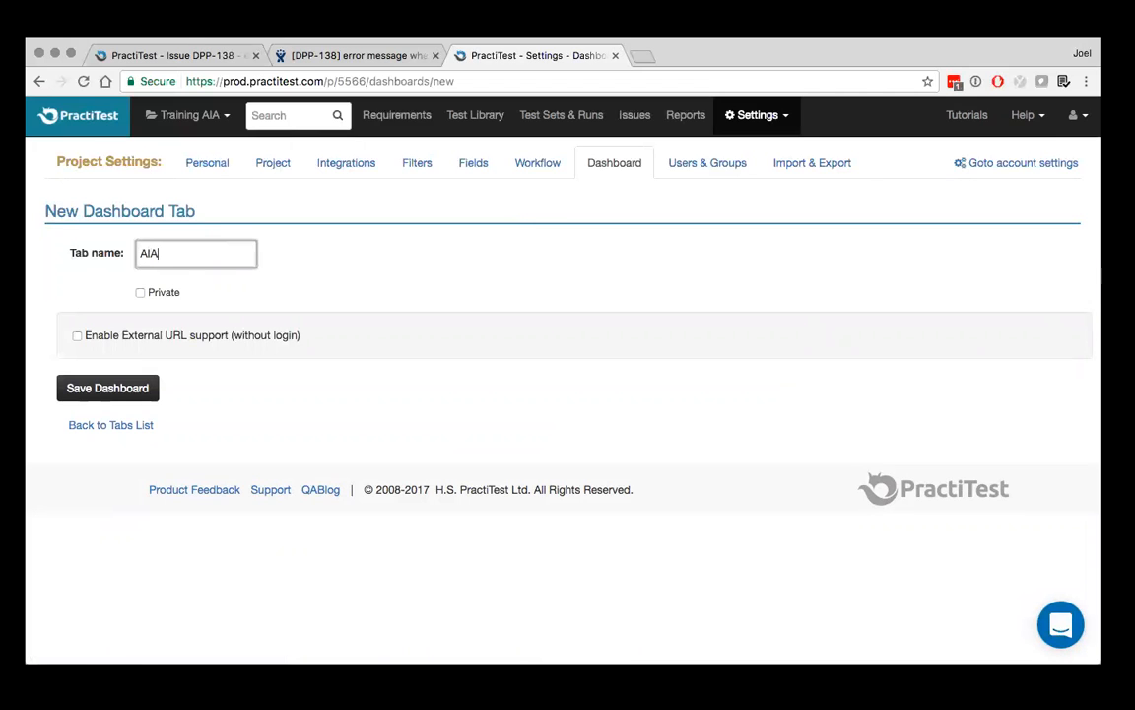
pyautogui.click(147, 388)
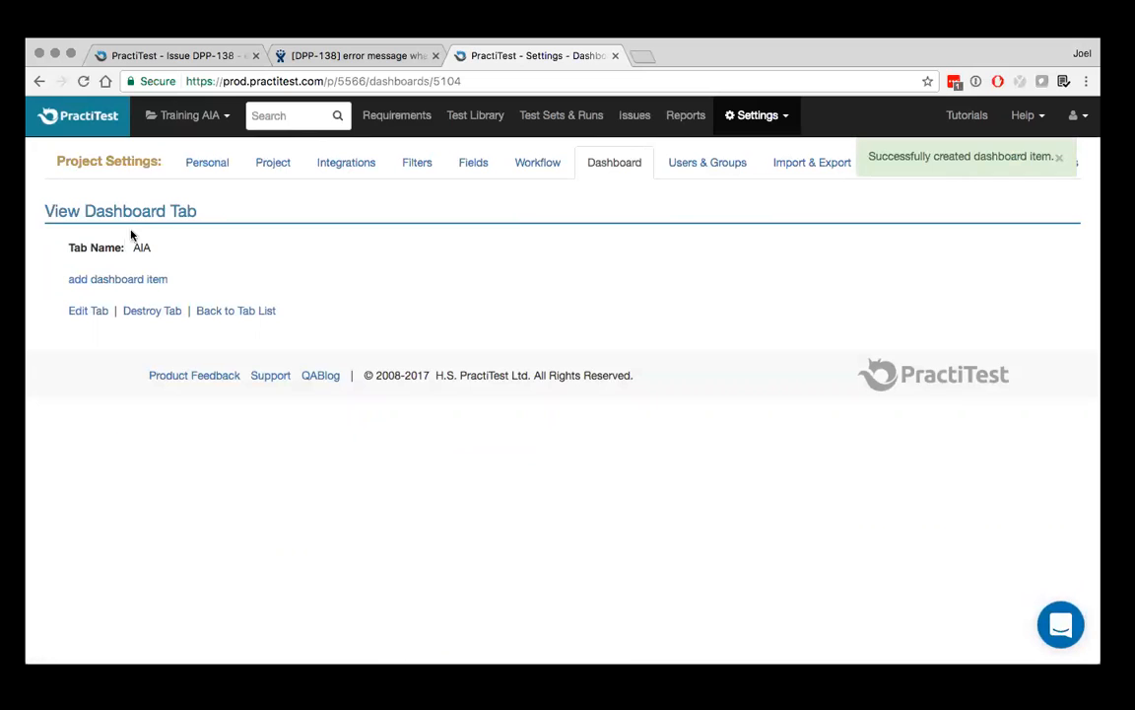
pyautogui.click(104, 118)
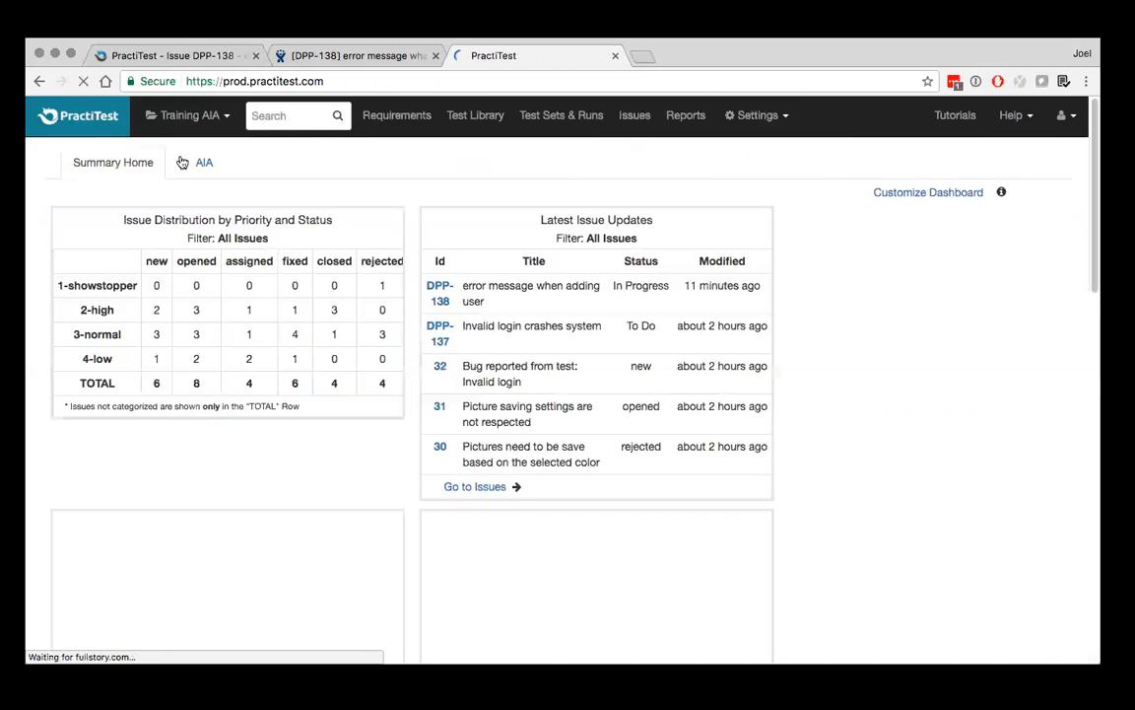
pyautogui.click(204, 164)
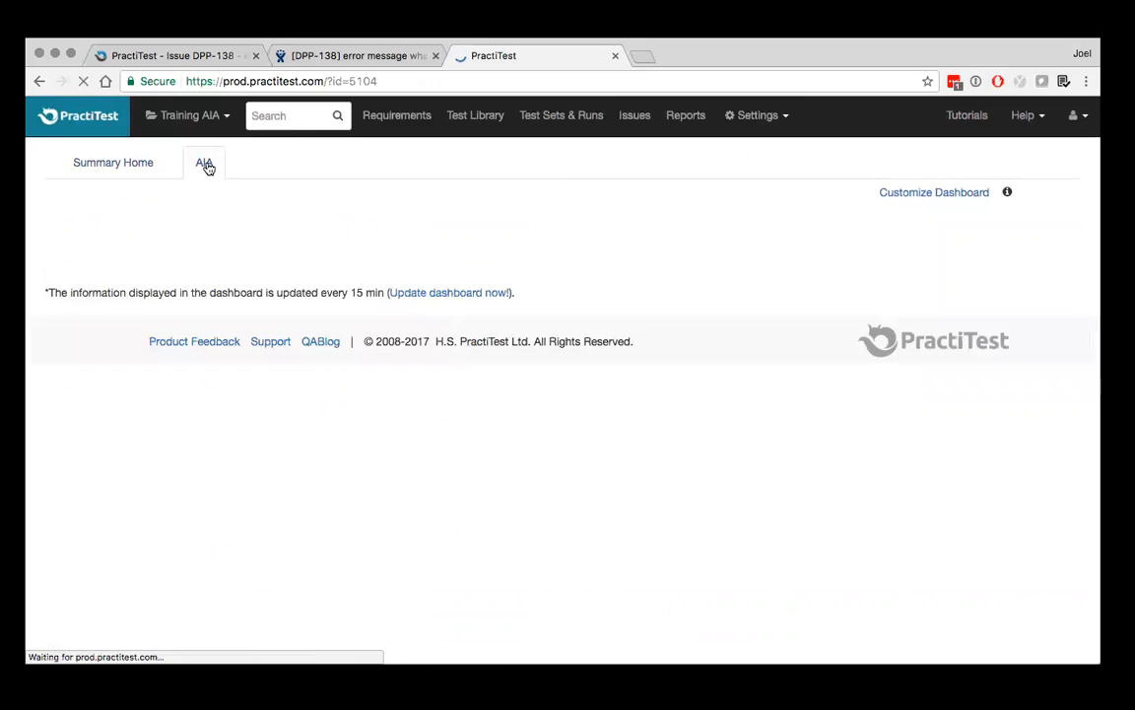
# Start a new dashboard item on the AIA tab with entity Instance and item type Pie Chart, and continue to its chart settings
pyautogui.click(915, 192)
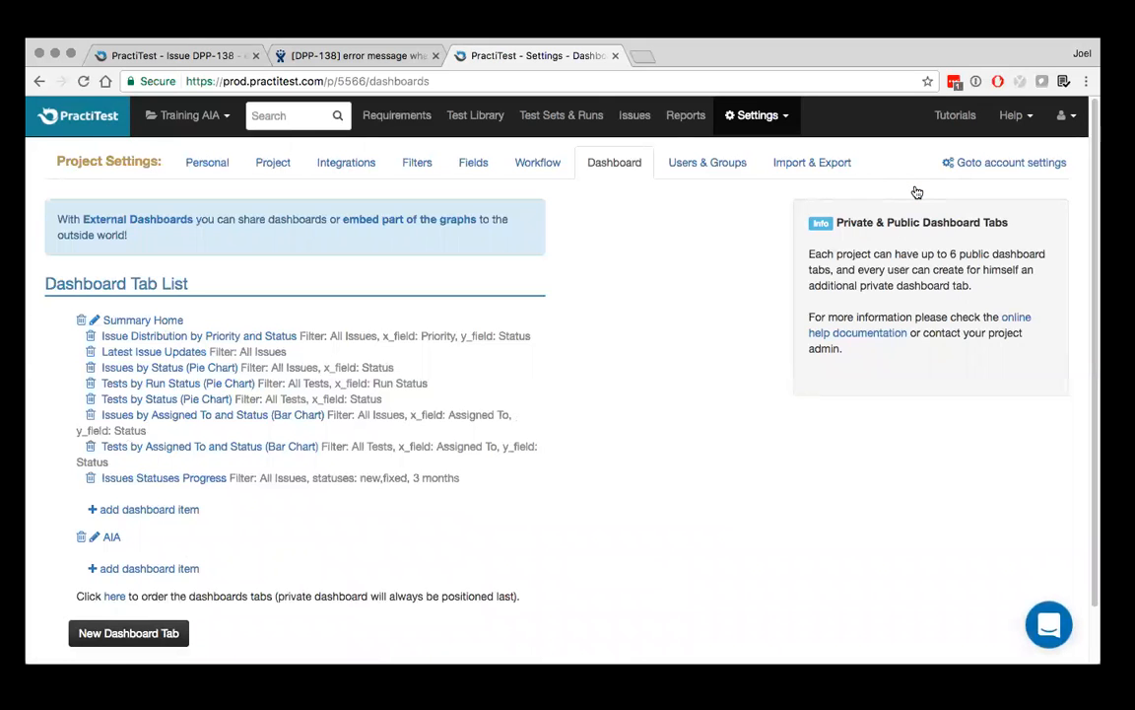
pyautogui.scroll(-1, 377, 389)
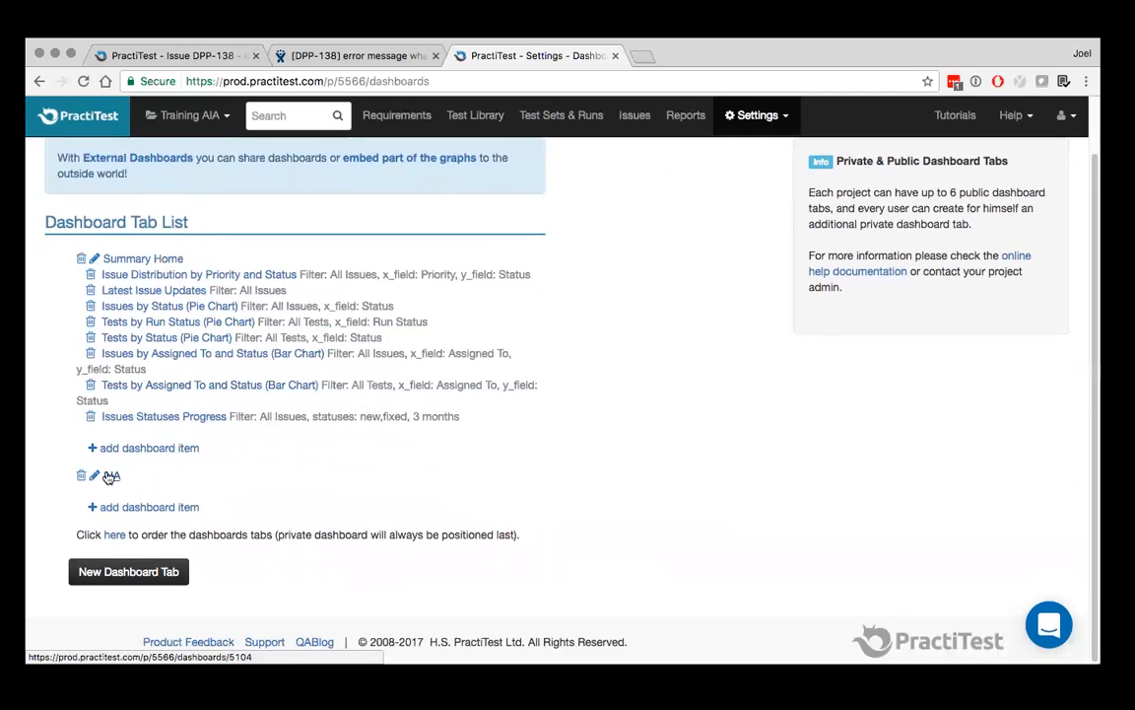
pyautogui.click(137, 508)
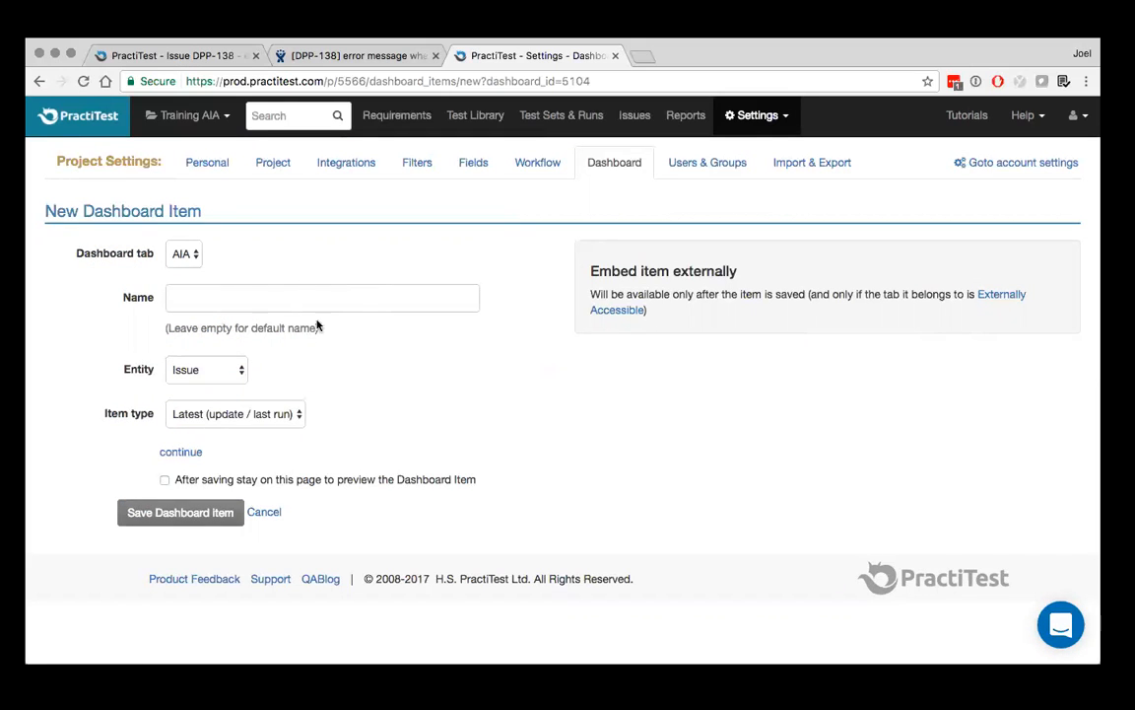
pyautogui.click(237, 370)
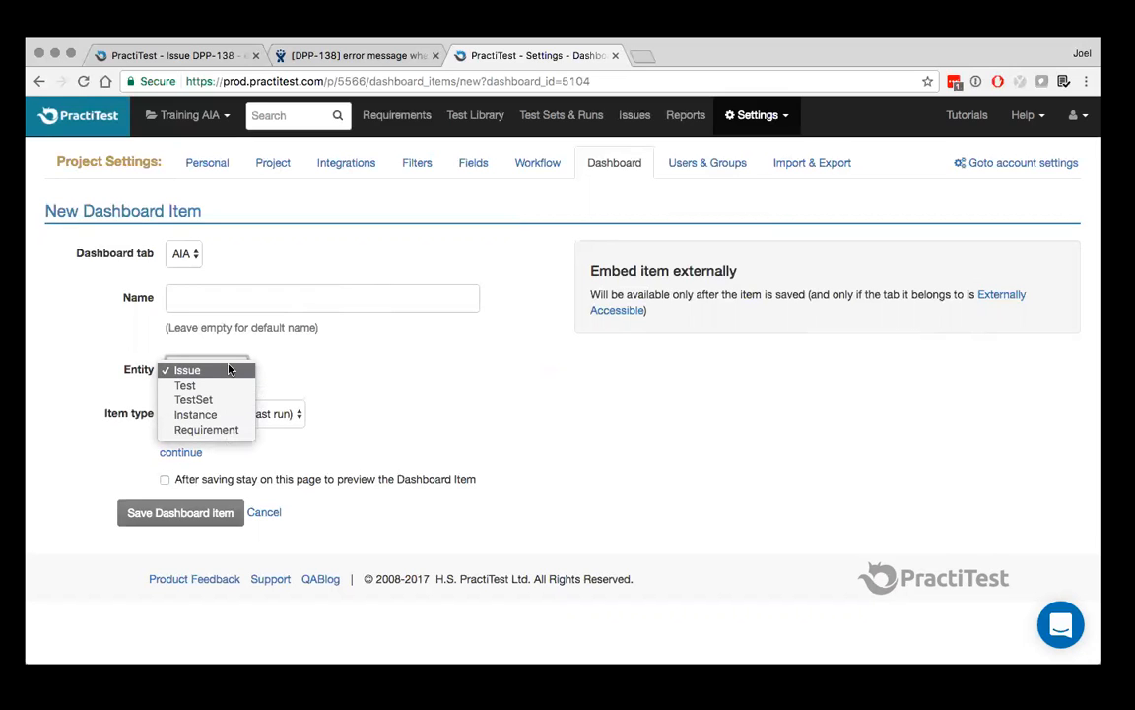
pyautogui.click(211, 415)
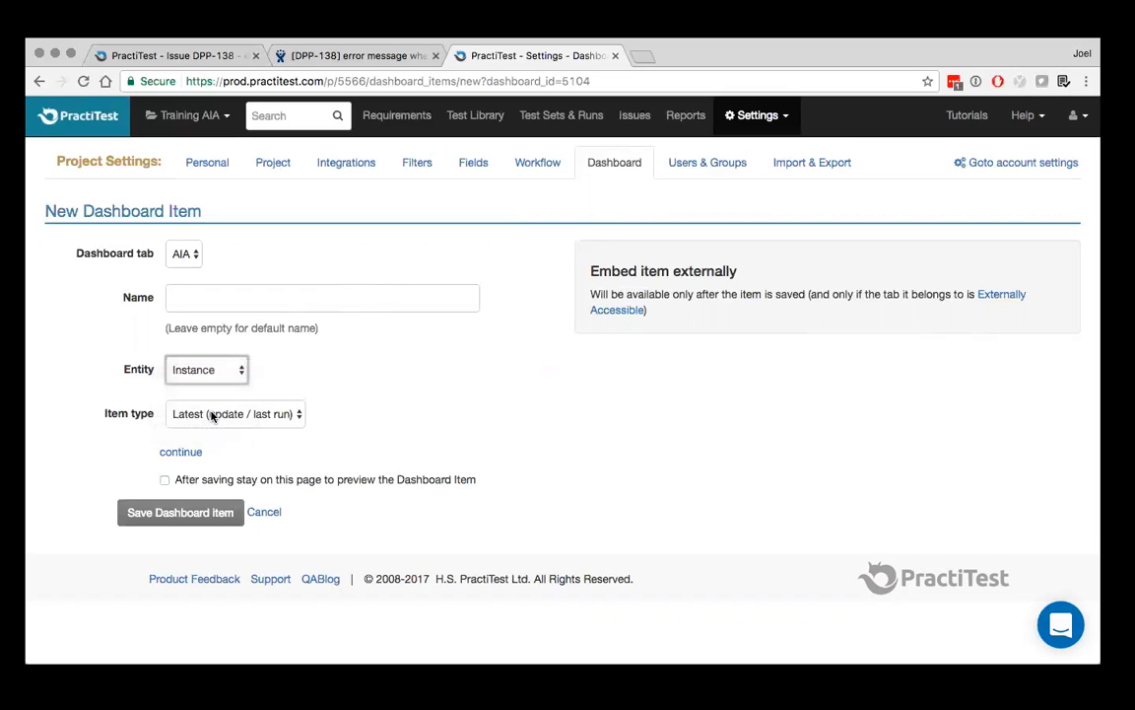
pyautogui.click(265, 416)
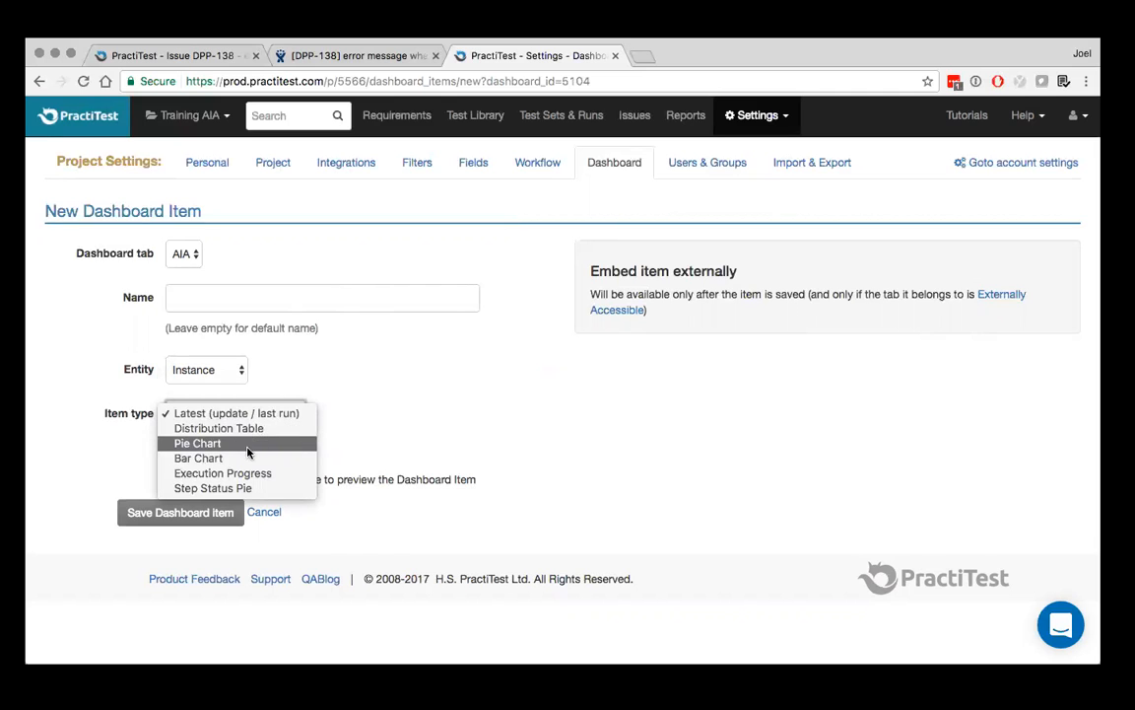
pyautogui.click(217, 443)
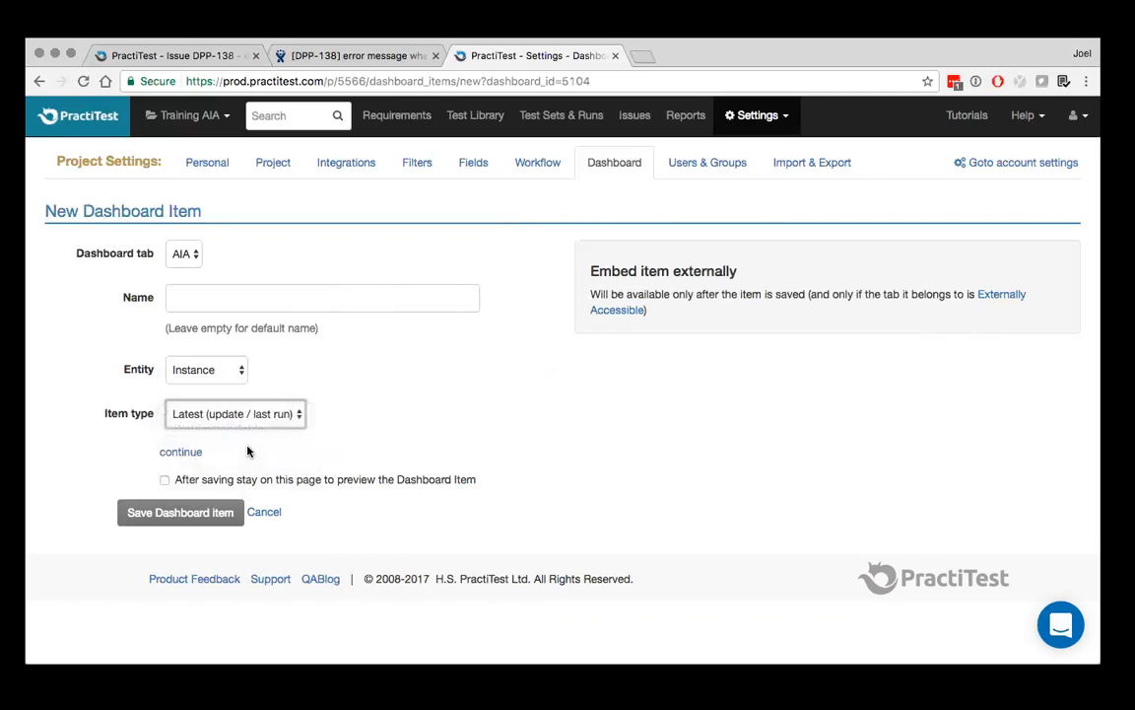
pyautogui.click(181, 452)
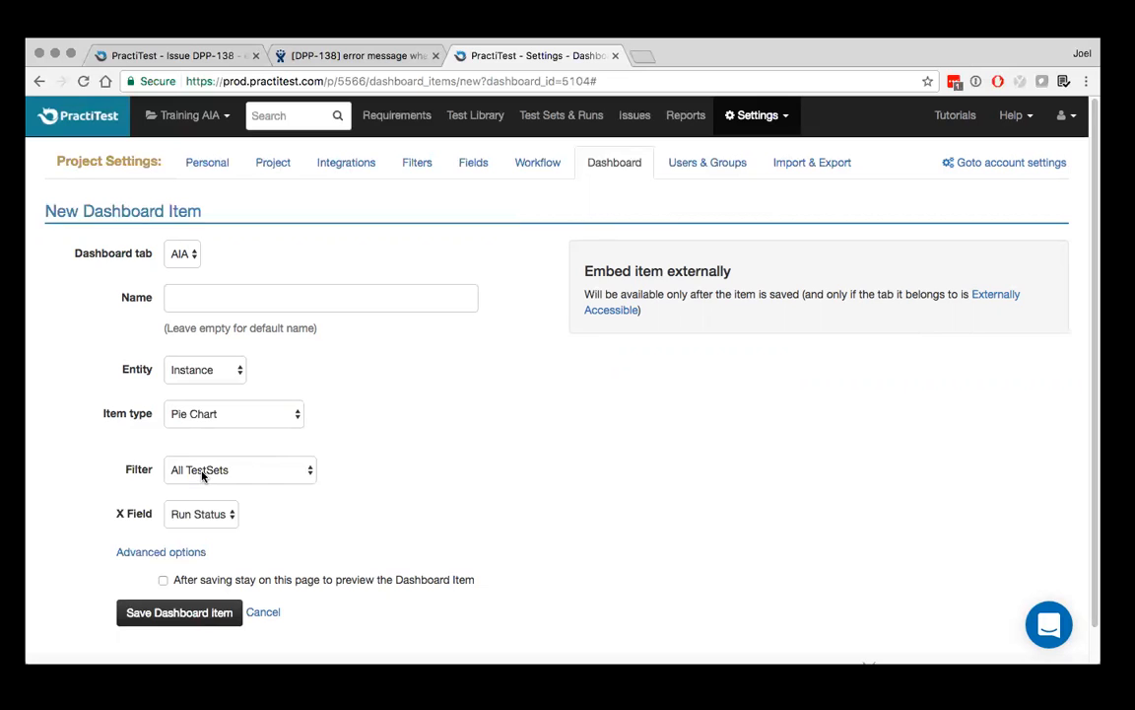
# Filter the pie chart by Version 1 with Run Status as the X field, show its advanced options, and save the dashboard item
pyautogui.click(202, 475)
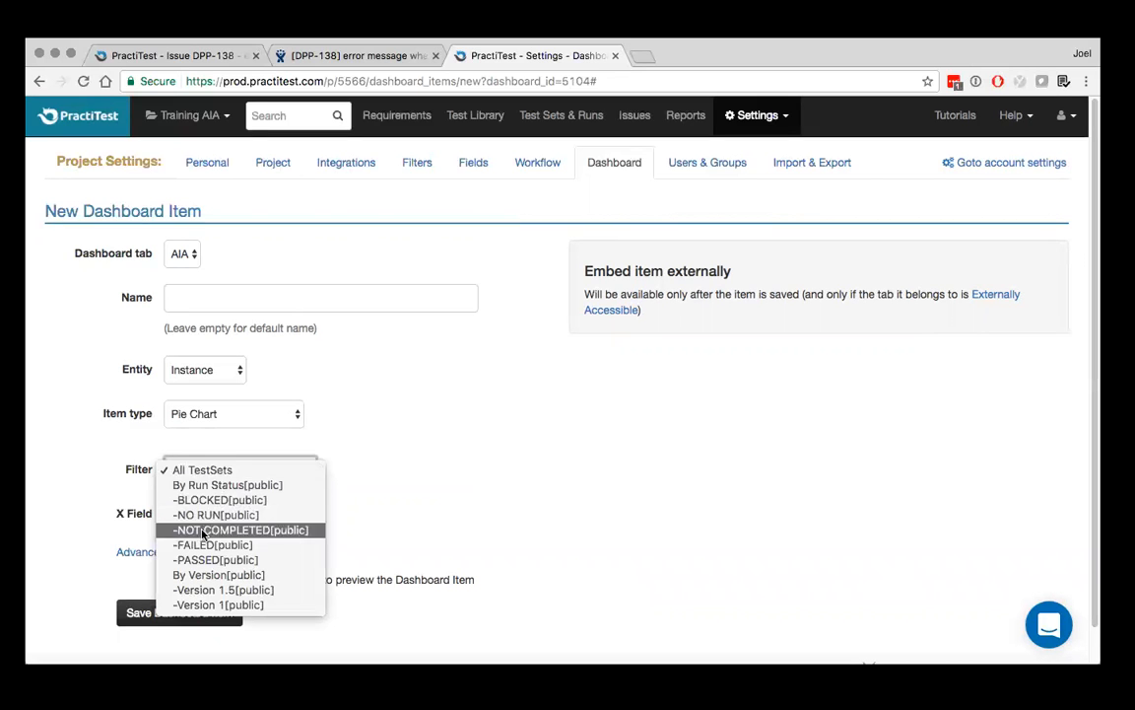
pyautogui.click(217, 606)
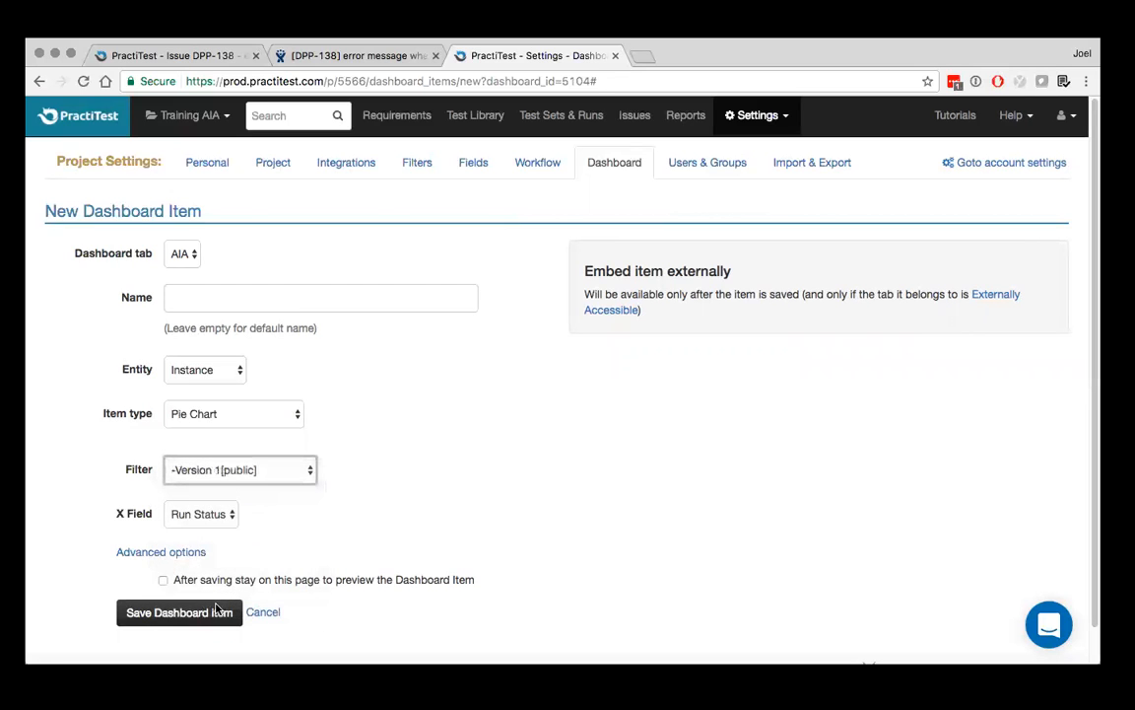
pyautogui.click(202, 515)
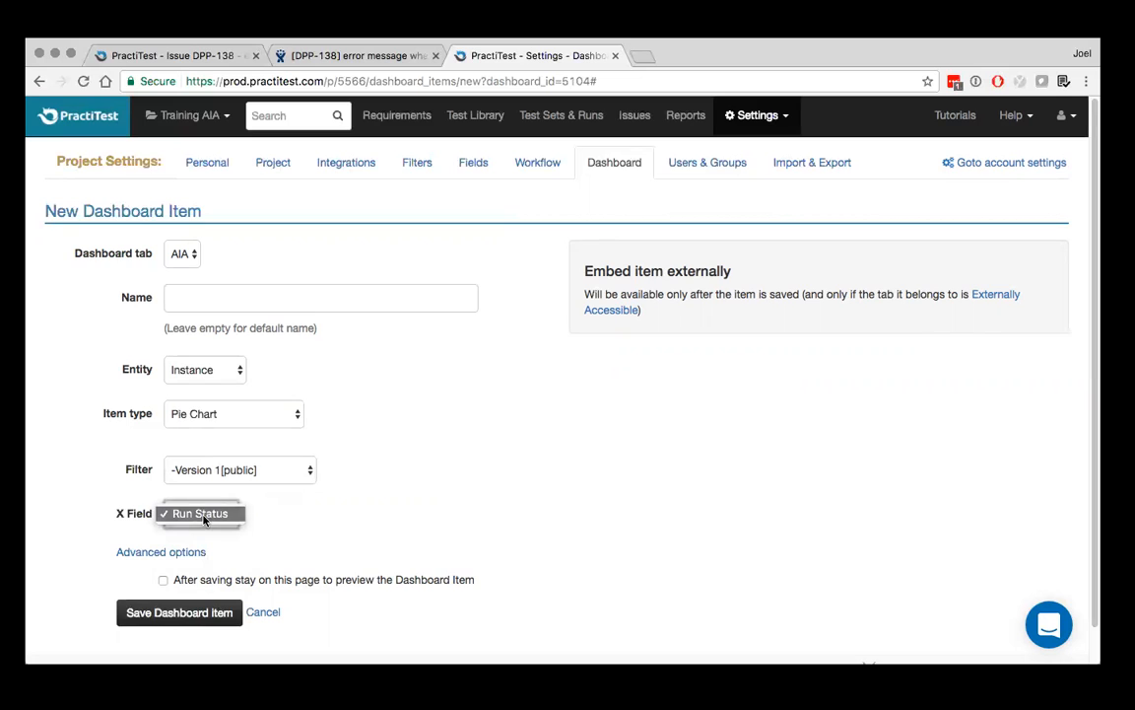
pyautogui.click(203, 517)
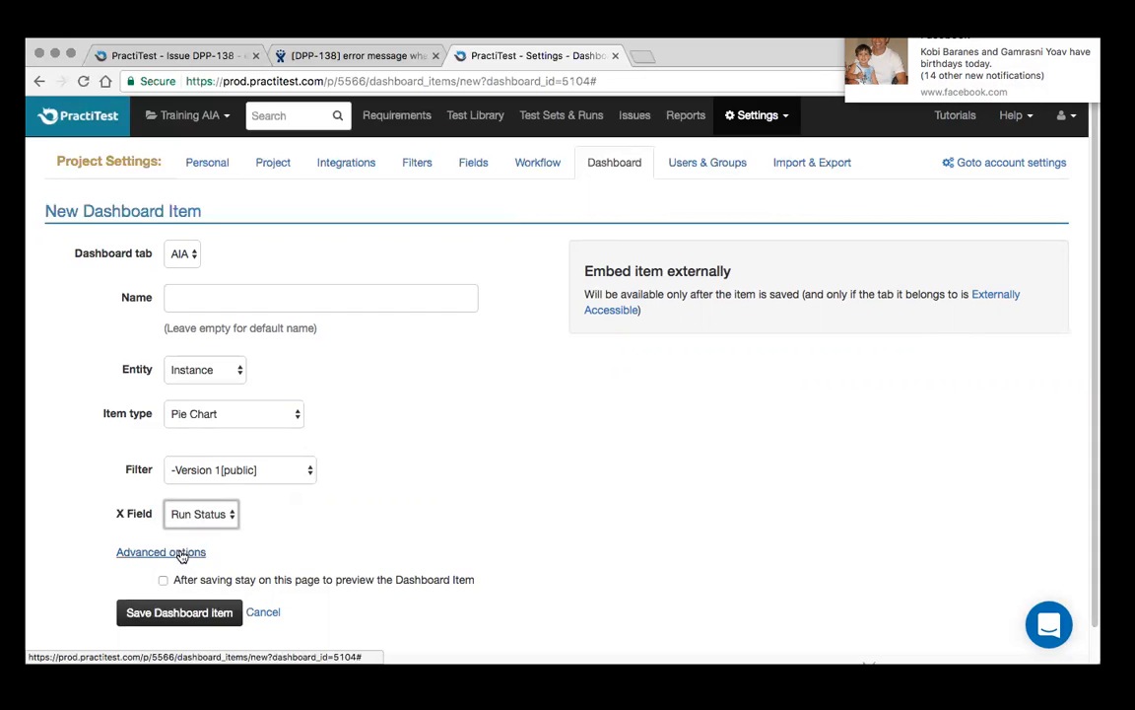
pyautogui.click(181, 555)
pyautogui.scroll(-3, 213, 563)
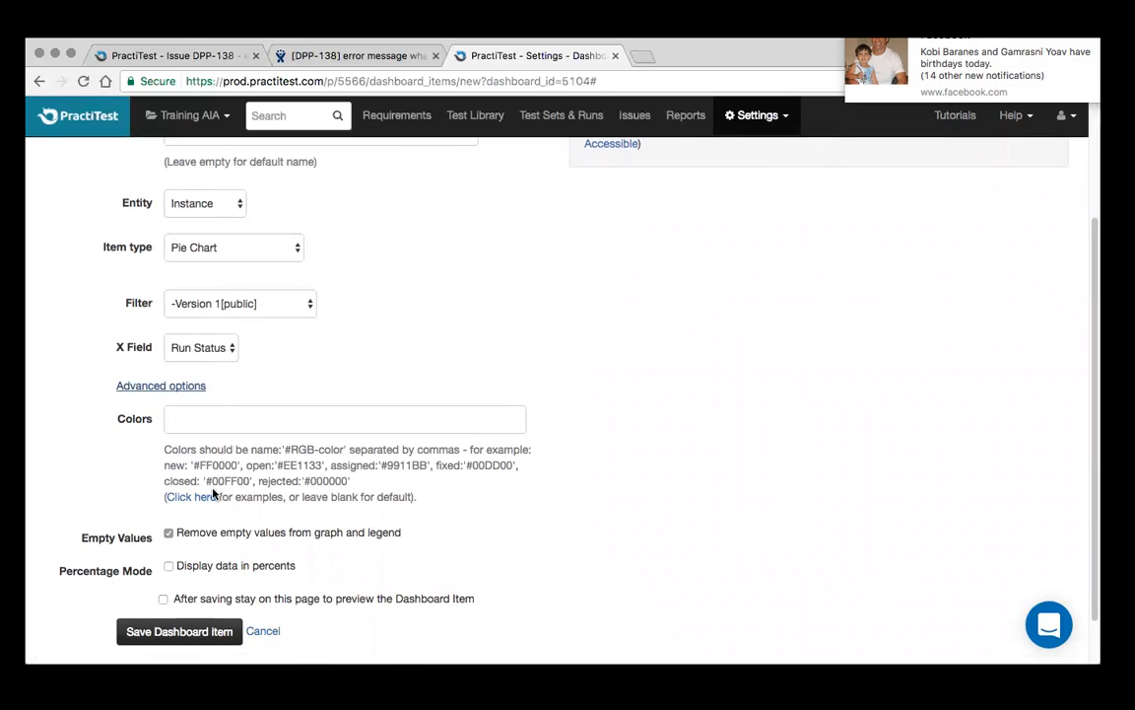
pyautogui.click(173, 639)
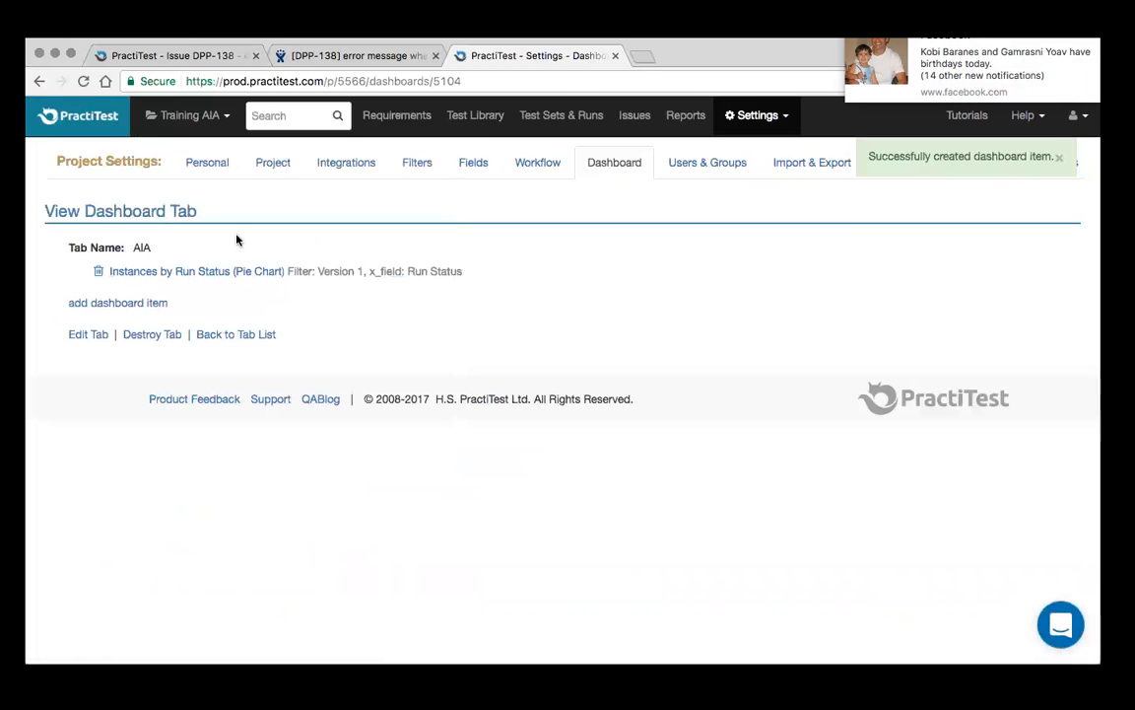
# Open the AIA tab on the home dashboard and examine the slices of the run status pie chart
pyautogui.click(89, 125)
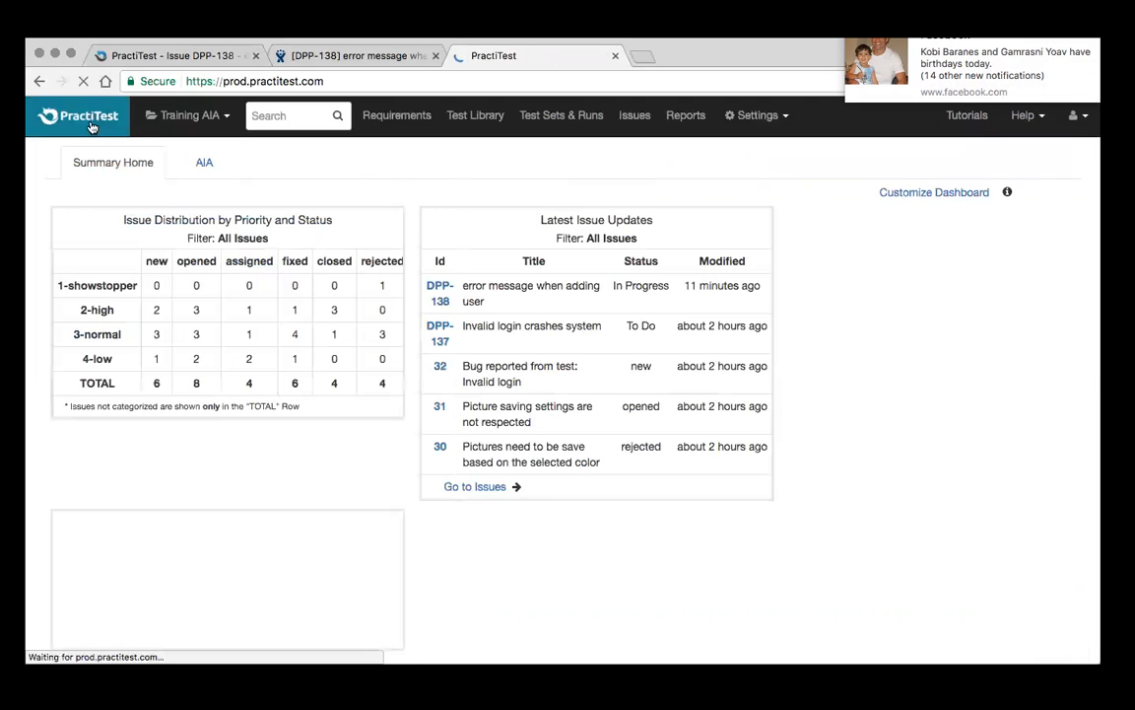
pyautogui.click(204, 165)
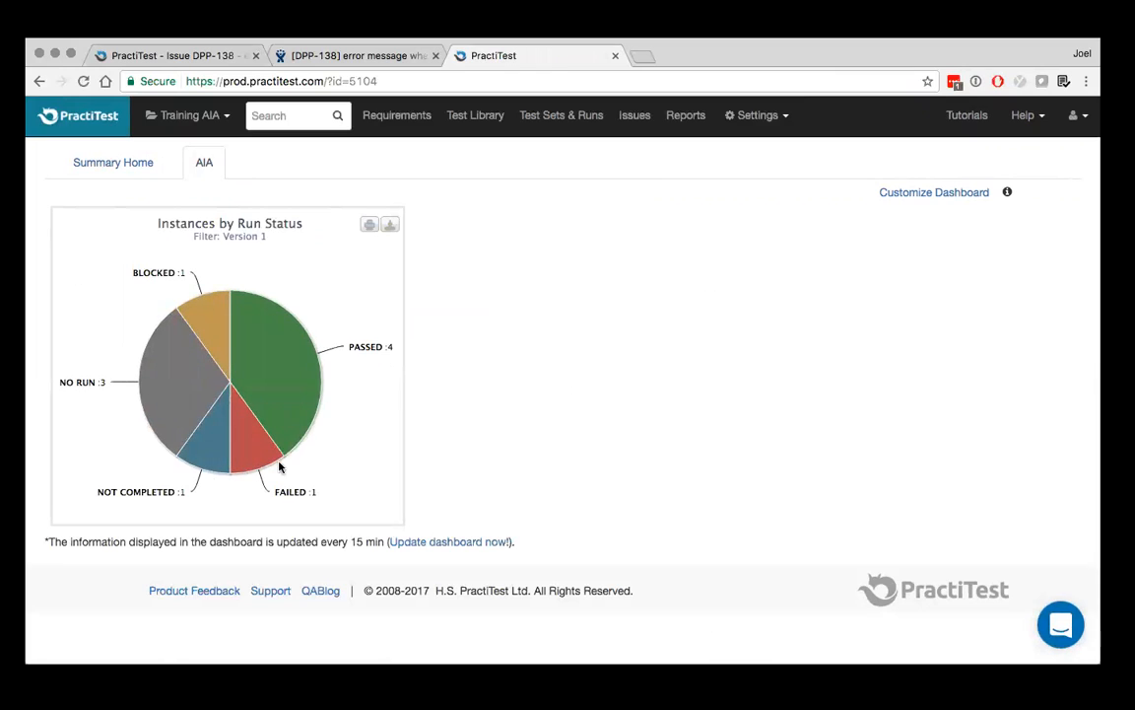
pyautogui.moveTo(145, 377)
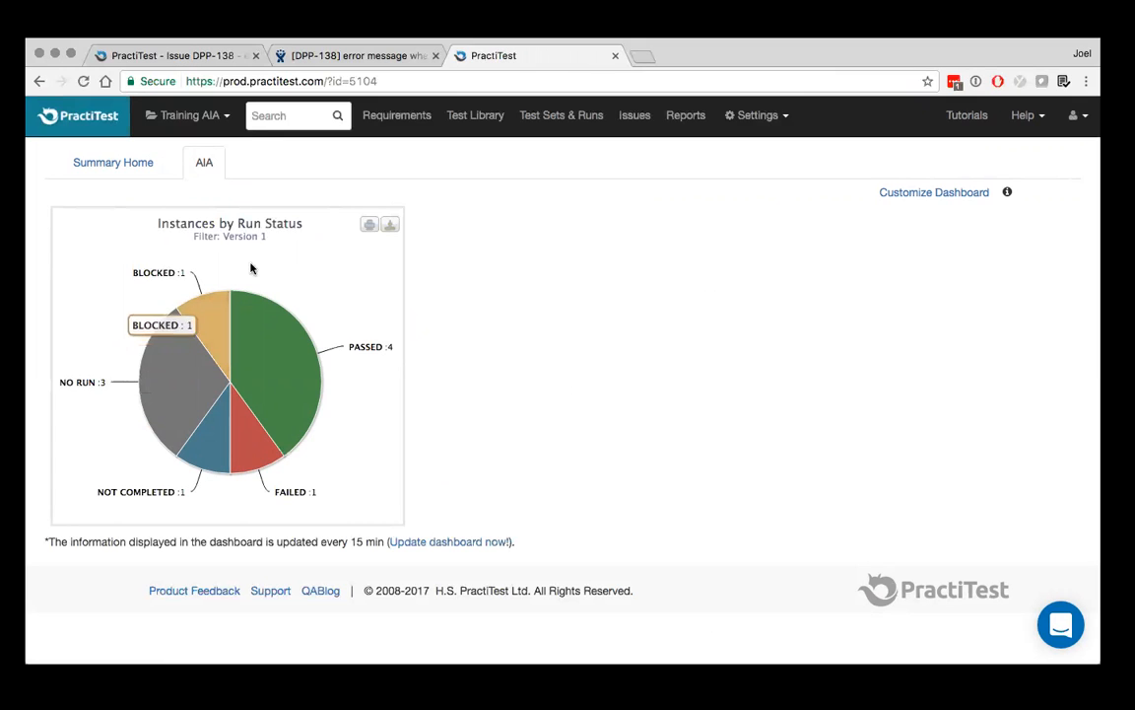
pyautogui.moveTo(317, 357)
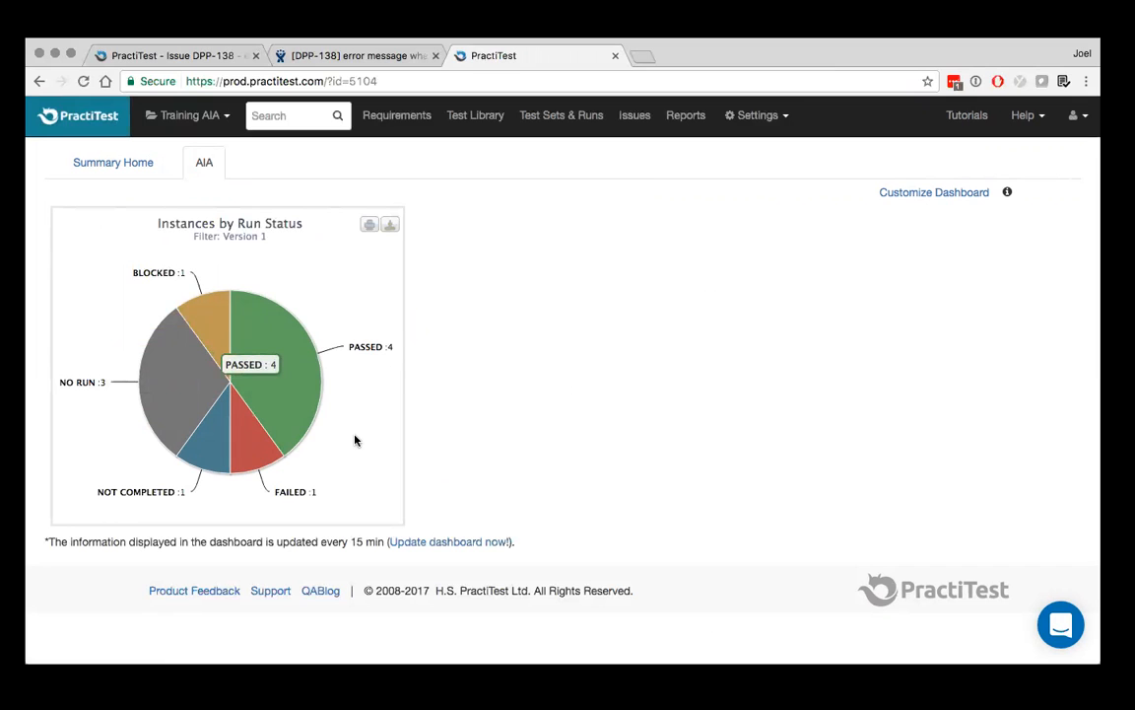
# Go back to the Summary Home dashboard tab and look over its issue tables, pie charts and bar charts
pyautogui.click(131, 163)
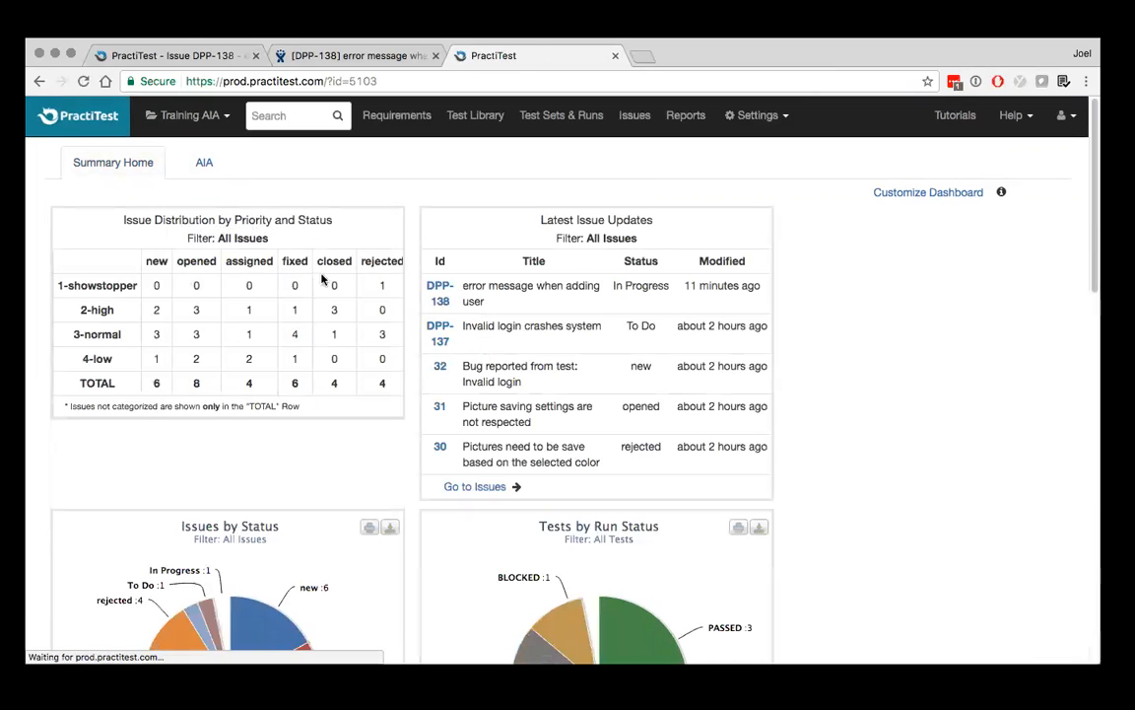
pyautogui.scroll(-3, 276, 354)
pyautogui.scroll(-3, 276, 355)
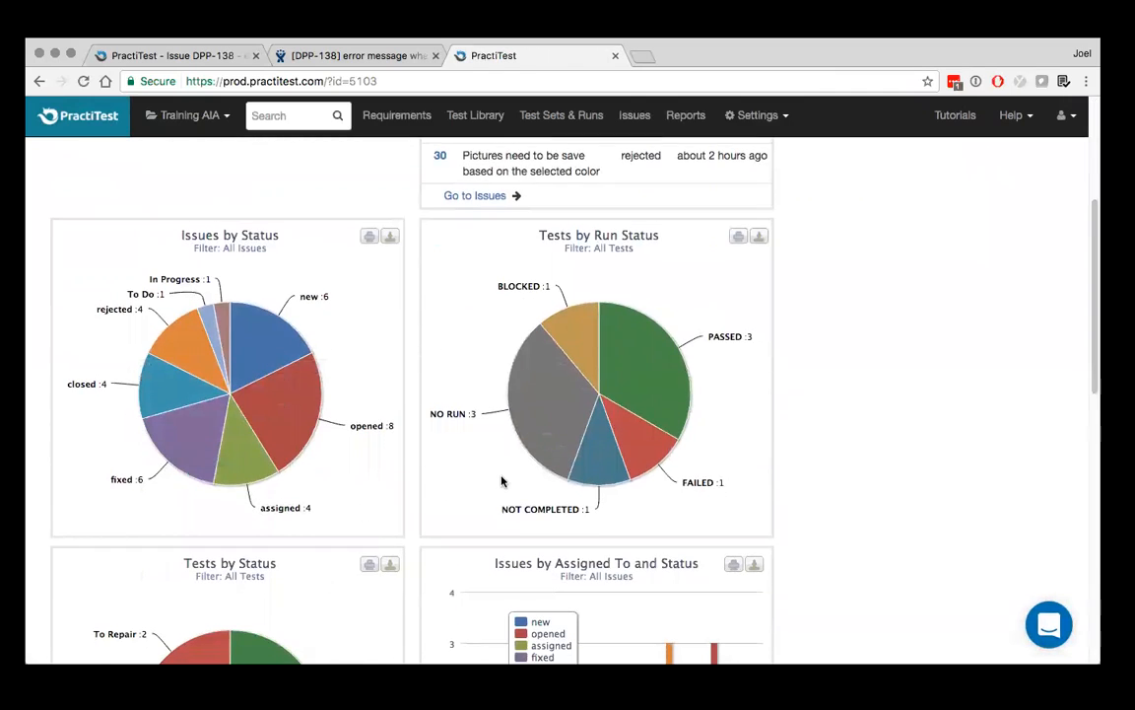
pyautogui.scroll(-5, 502, 476)
pyautogui.scroll(-10, 565, 461)
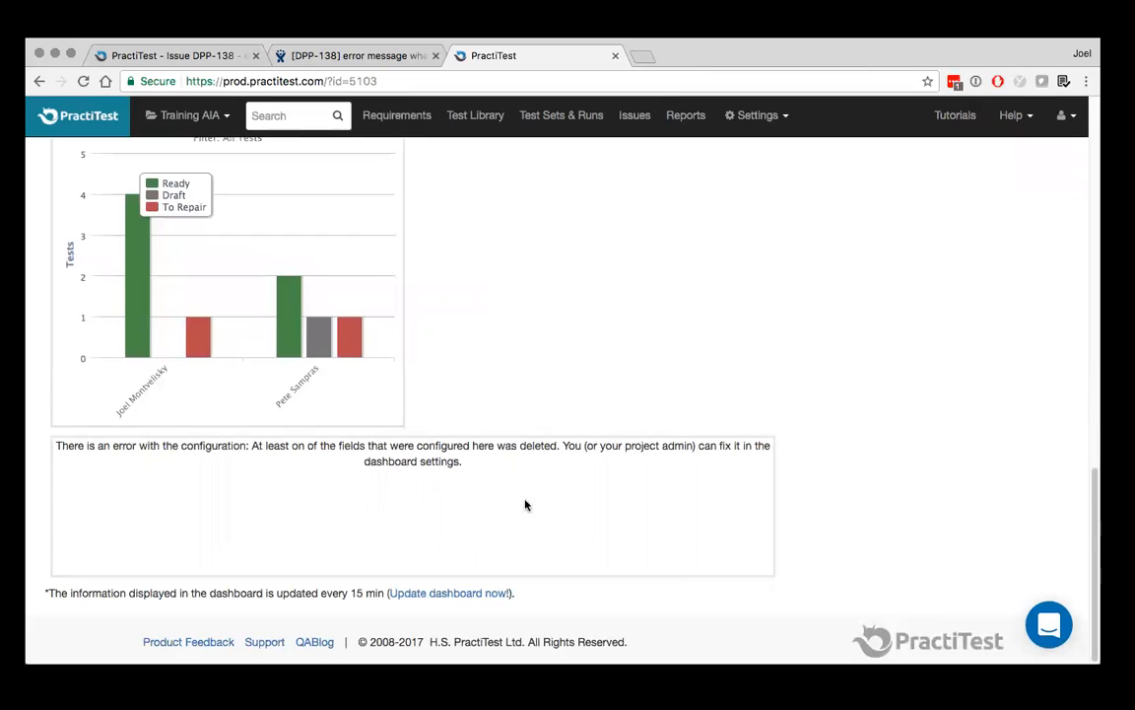
pyautogui.scroll(7, 476, 509)
pyautogui.scroll(12, 476, 510)
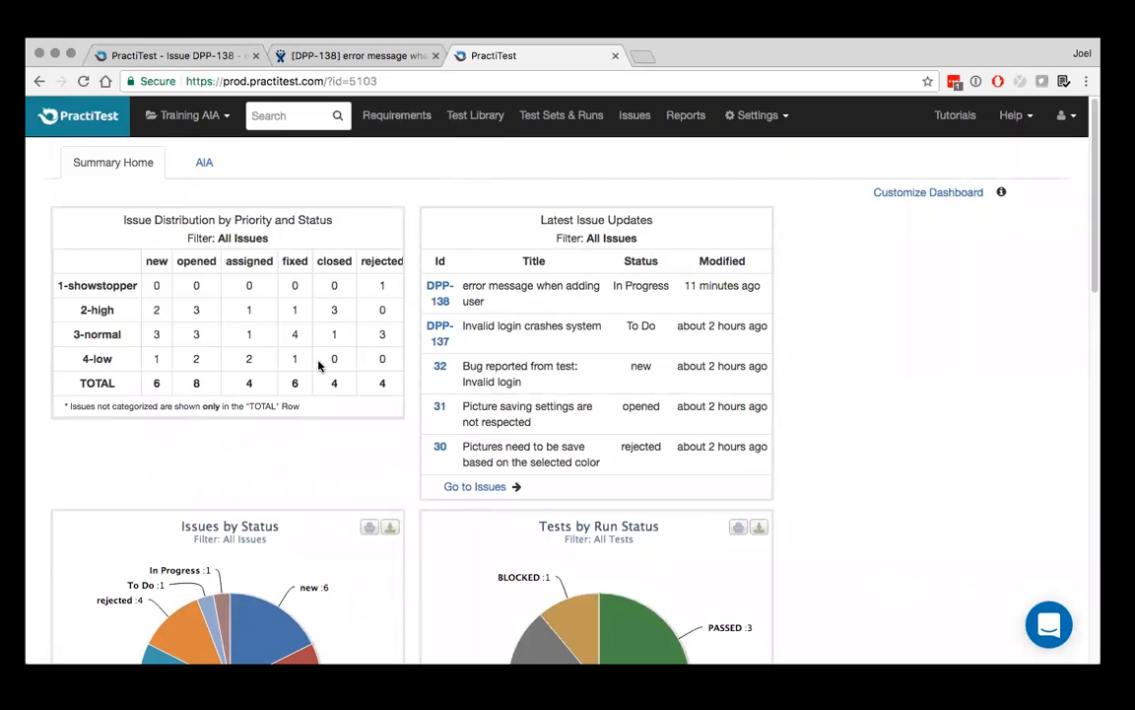
pyautogui.scroll(-3, 318, 366)
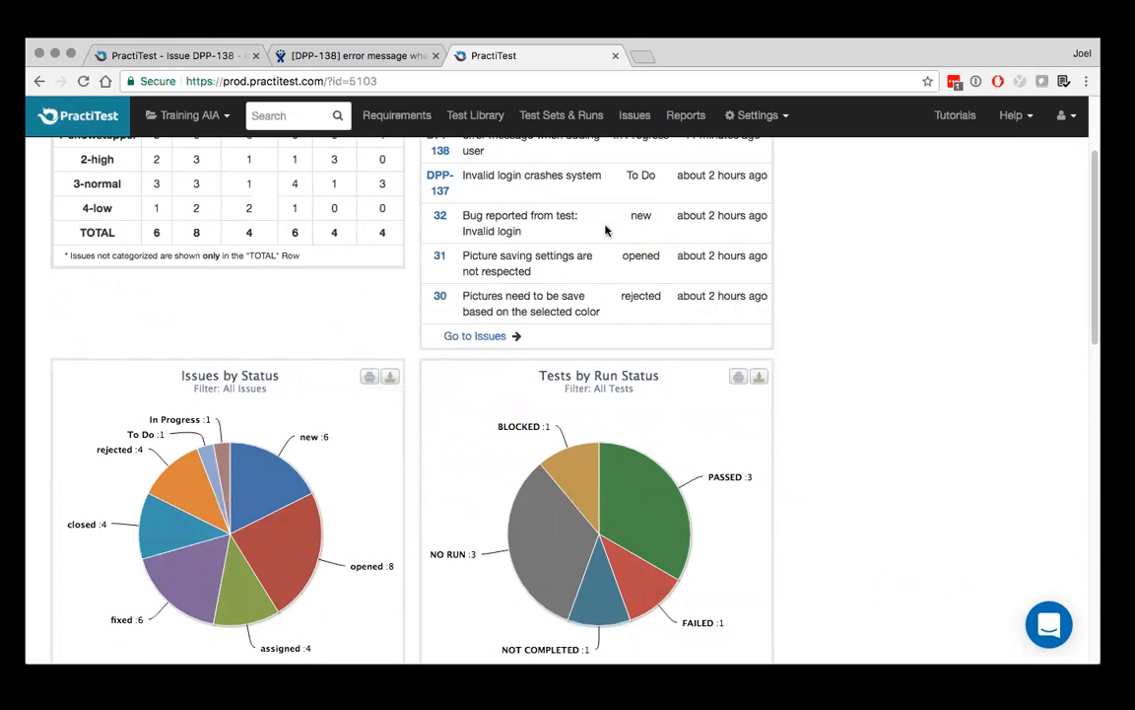
# Start a new report in the Report Center named "Test Plan report" with Test as the report entity
pyautogui.click(686, 116)
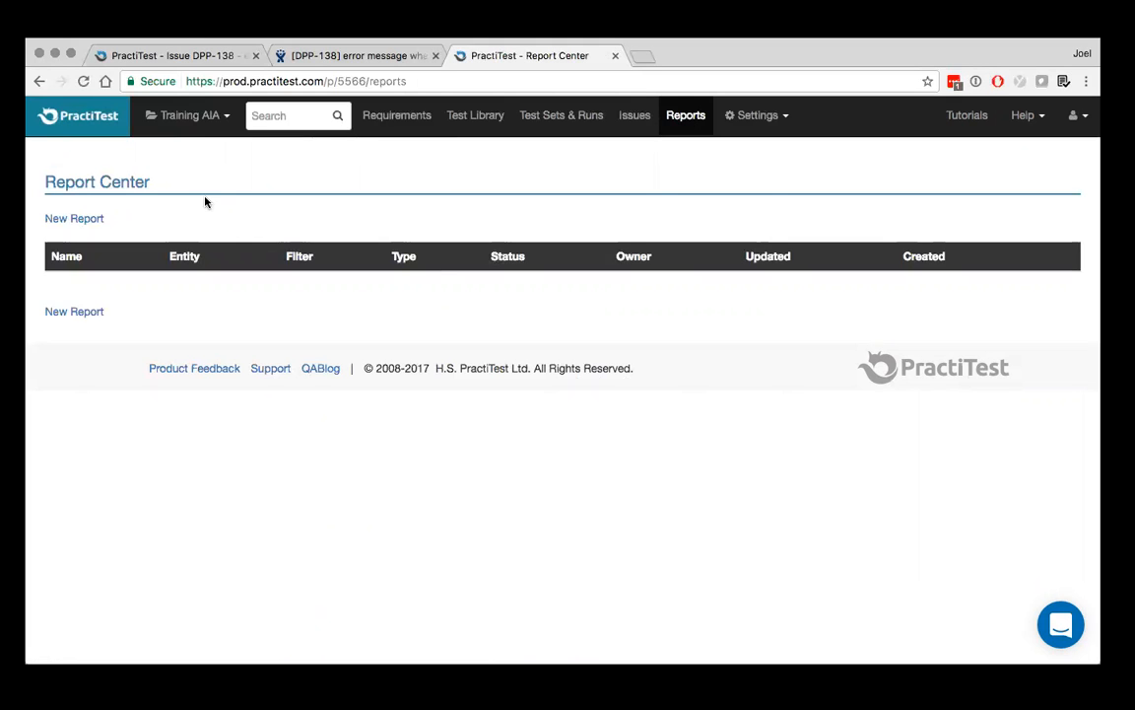
pyautogui.click(73, 313)
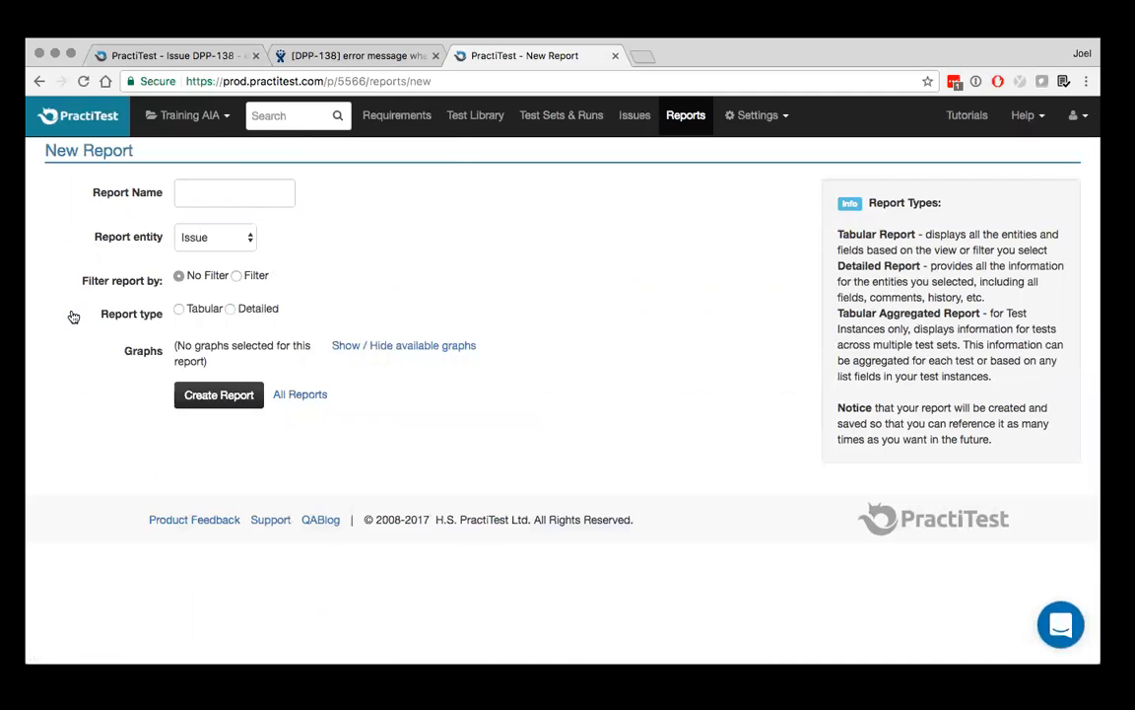
pyautogui.click(254, 191)
pyautogui.write('Test Plan ')
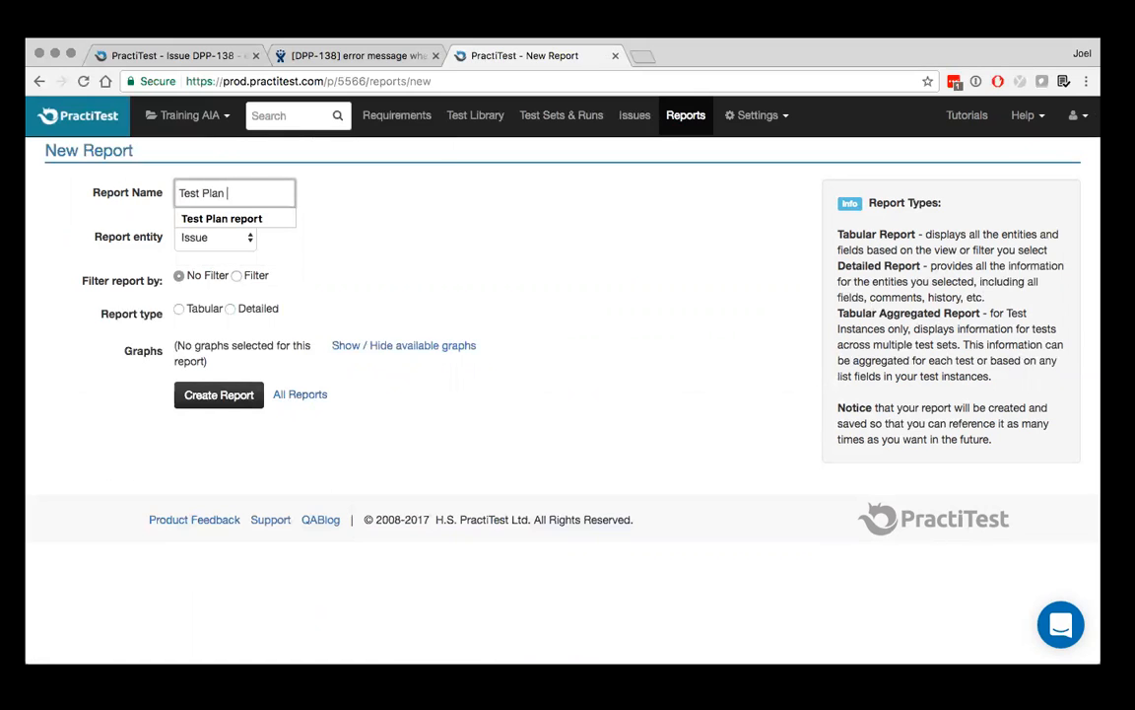
pyautogui.write('report')
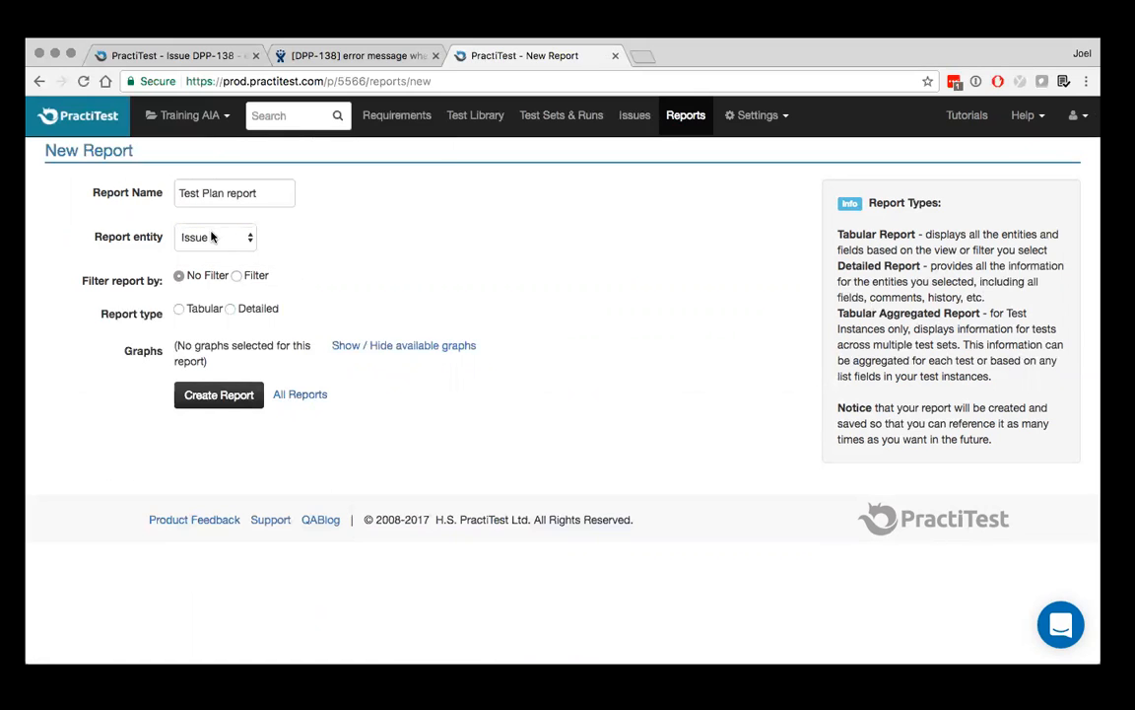
pyautogui.click(211, 237)
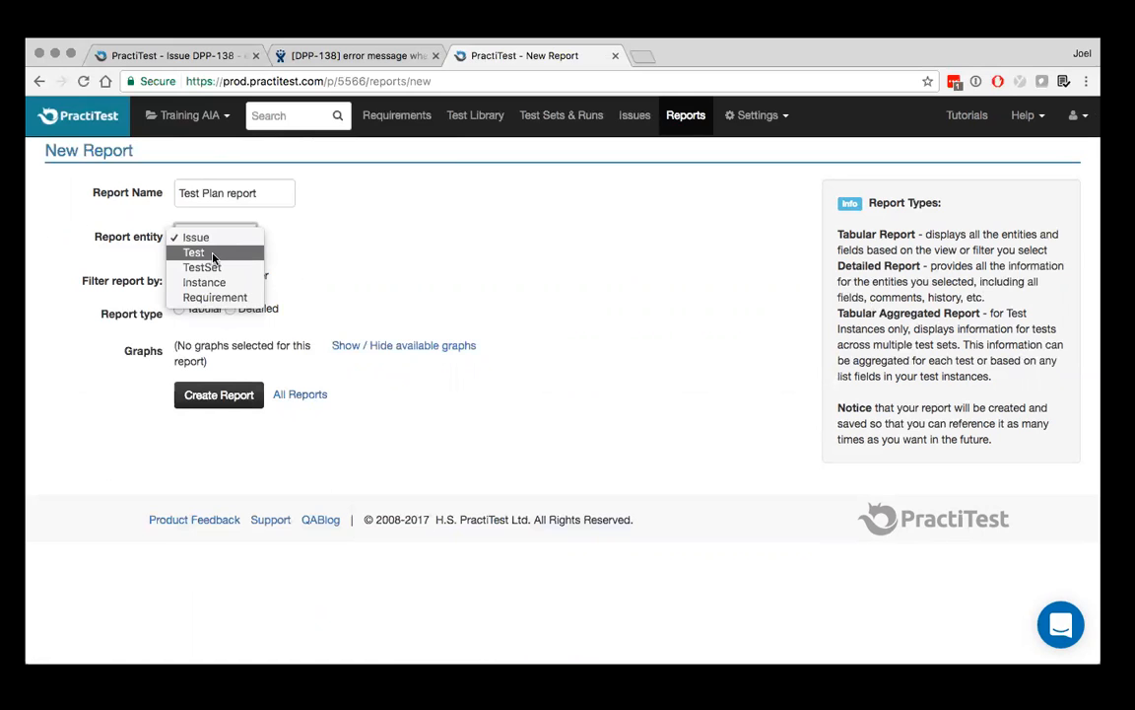
pyautogui.click(213, 254)
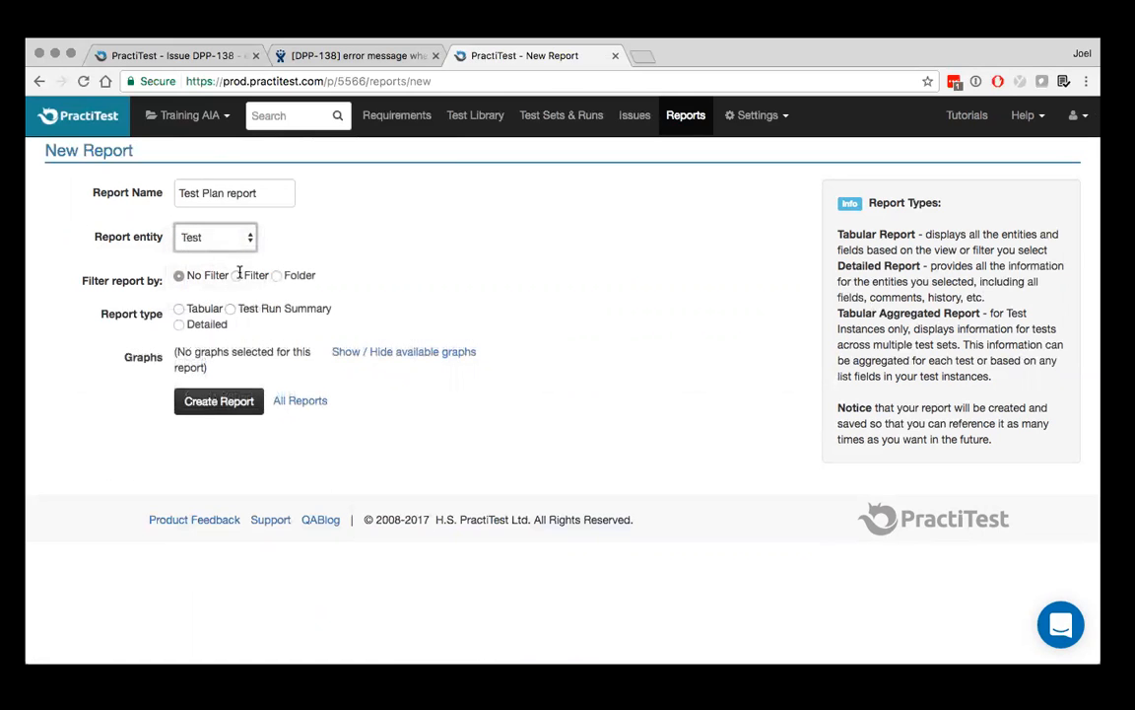
# Filter the report by the public Entity Definitions filter and set the report type to Detailed
pyautogui.click(236, 277)
pyautogui.click(217, 313)
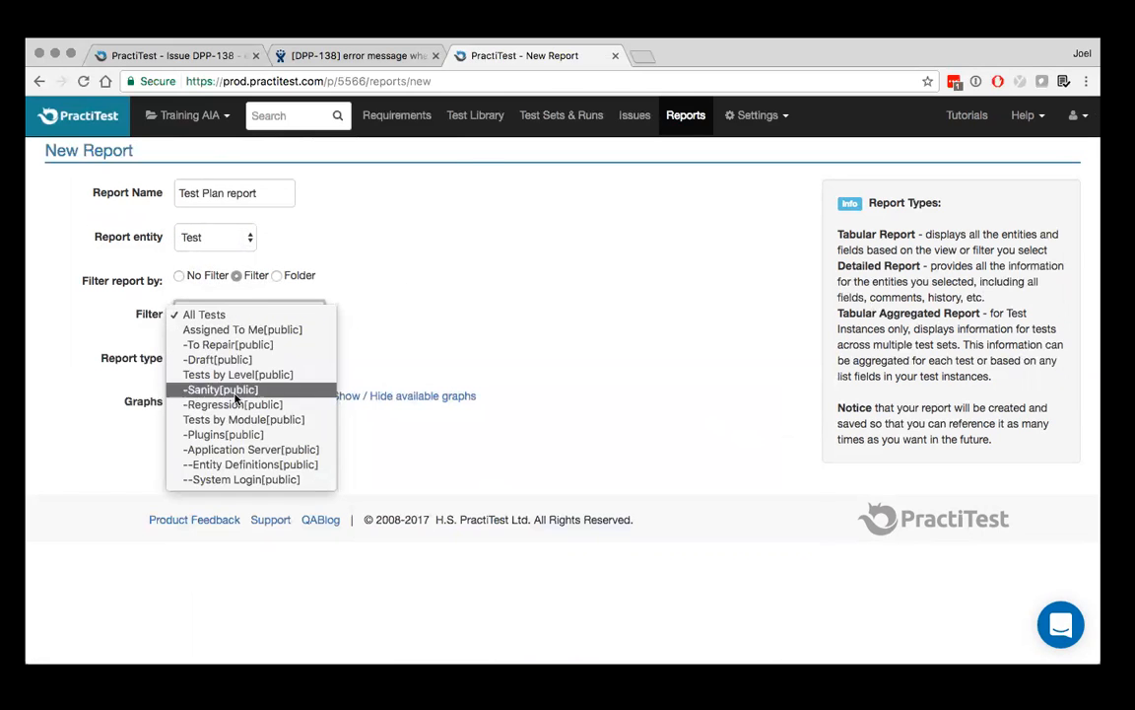
pyautogui.click(256, 465)
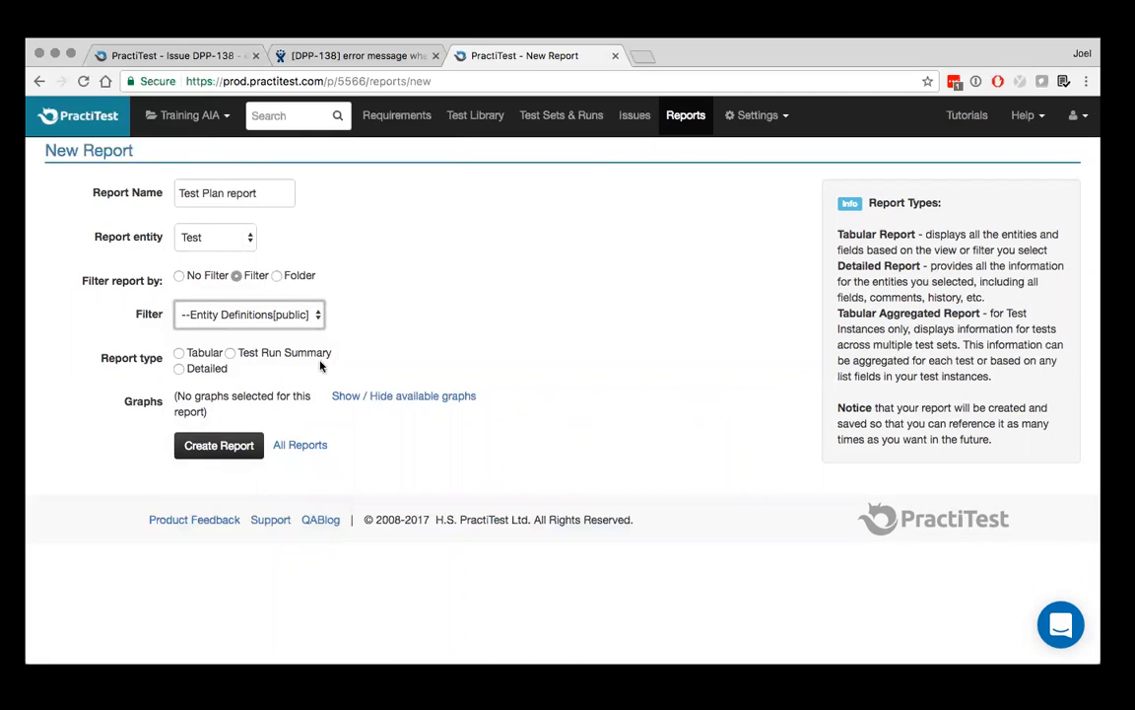
pyautogui.click(178, 369)
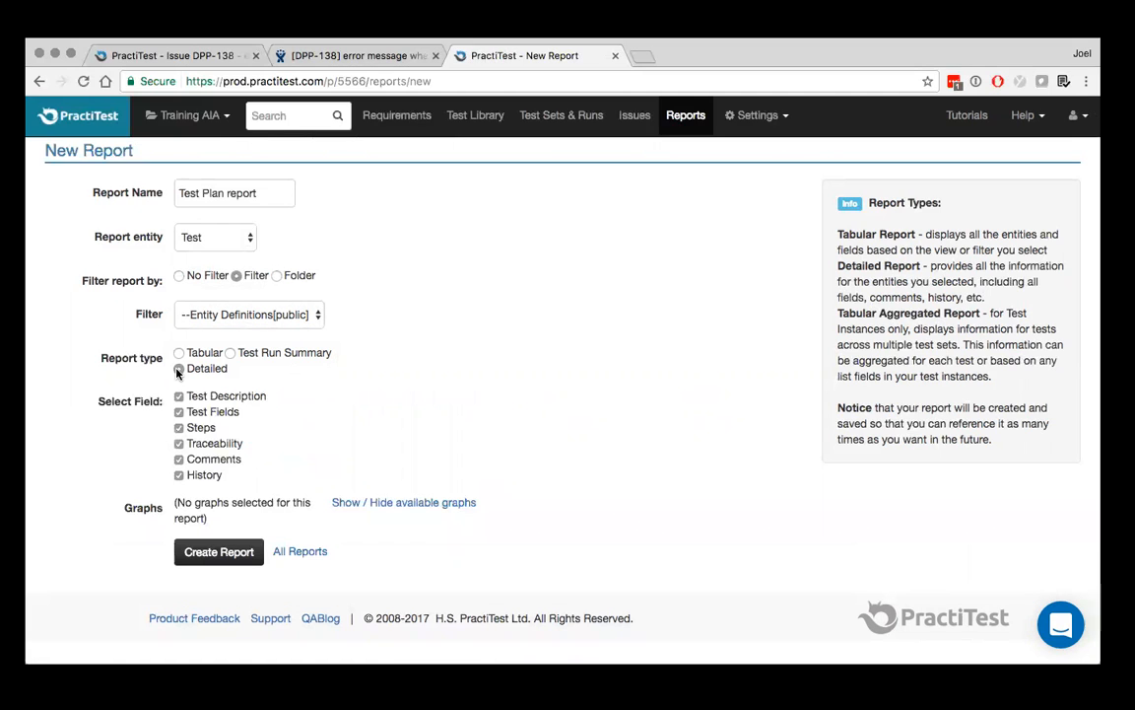
pyautogui.click(179, 370)
# Exclude History, Comments and Traceability from the report's fields and create the report
pyautogui.click(178, 476)
pyautogui.click(178, 459)
pyautogui.click(178, 445)
pyautogui.click(225, 554)
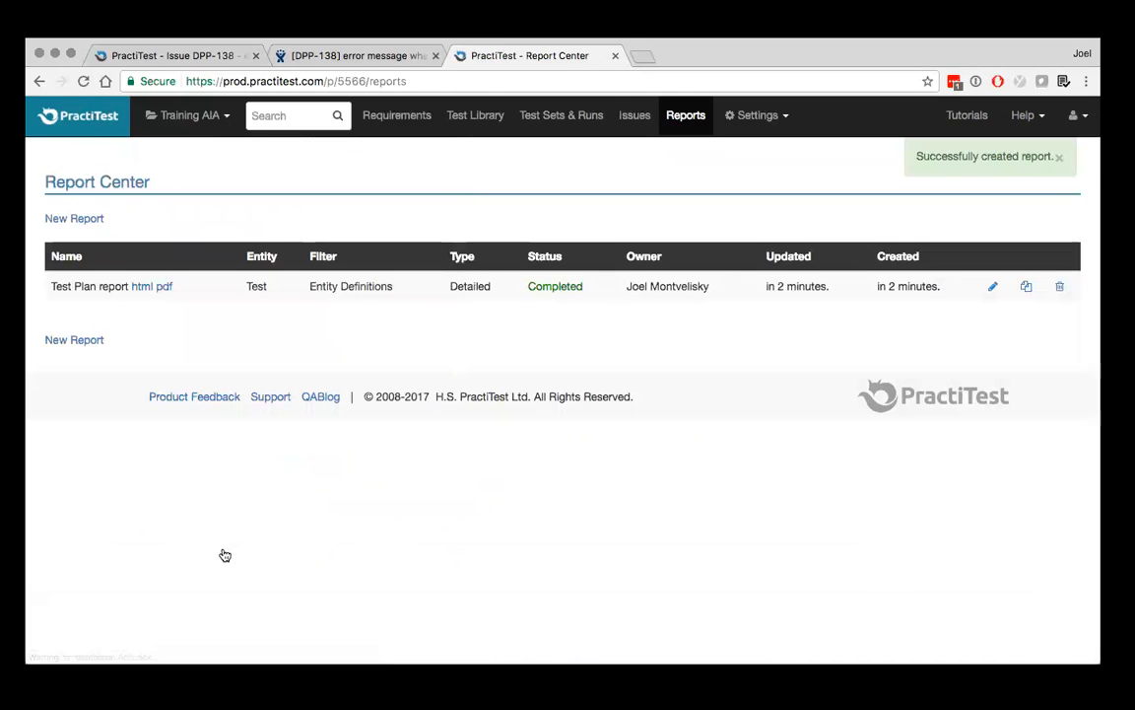
# Open the HTML version of the Test Plan report and read through its tests, fields and steps
pyautogui.click(143, 289)
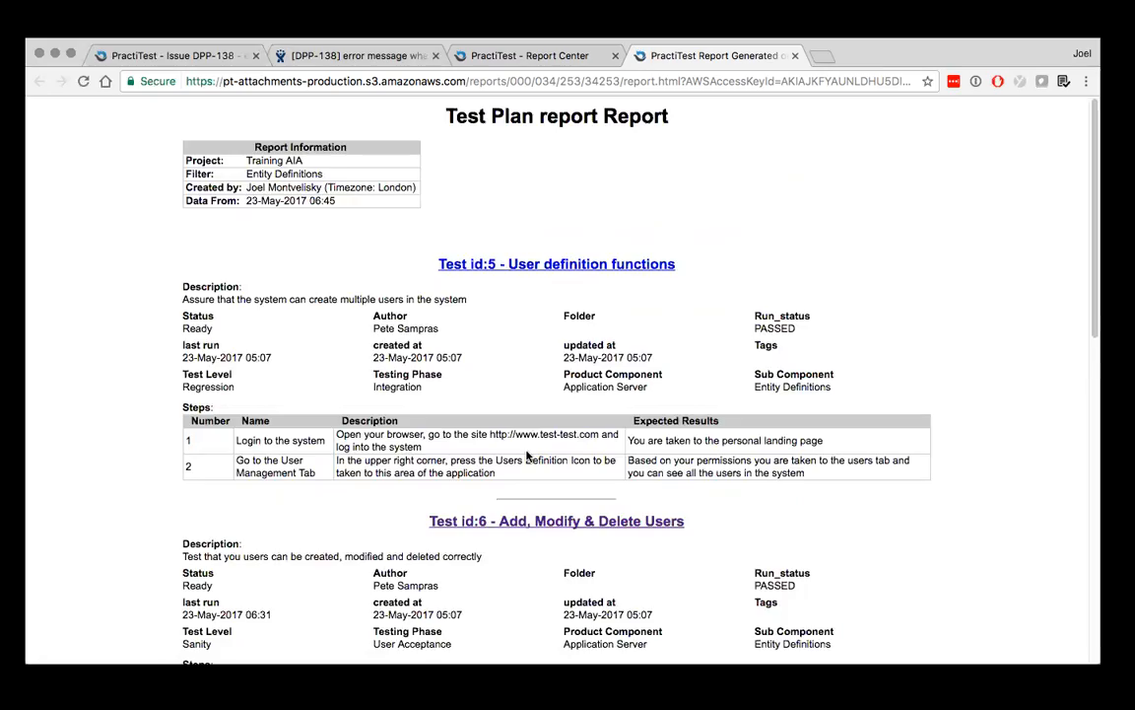
pyautogui.scroll(-10, 528, 455)
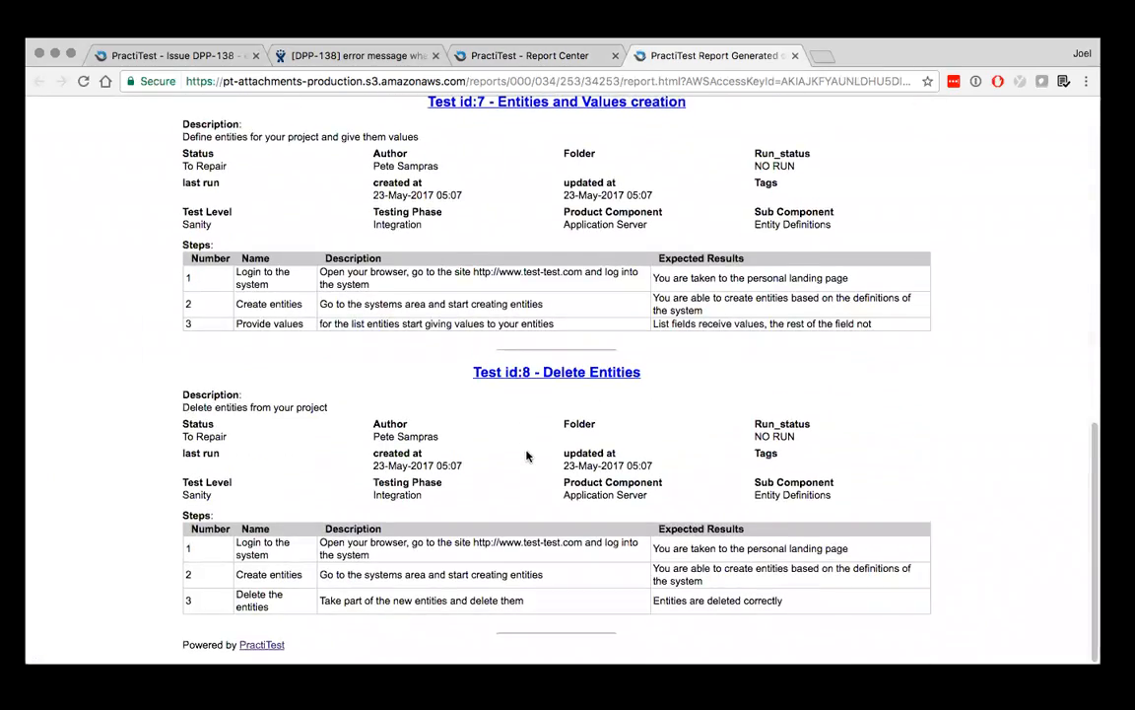
# Reread the Test Plan report's test entries back up to its report information and close the report
pyautogui.scroll(5, 527, 456)
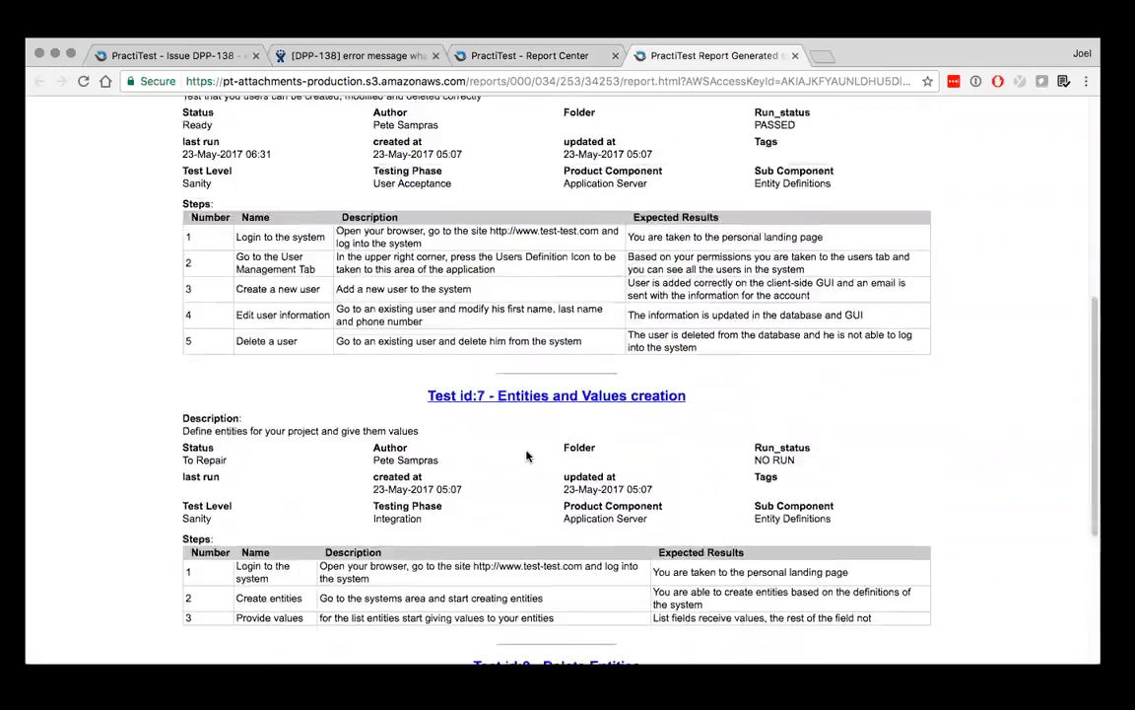
pyautogui.scroll(2, 527, 455)
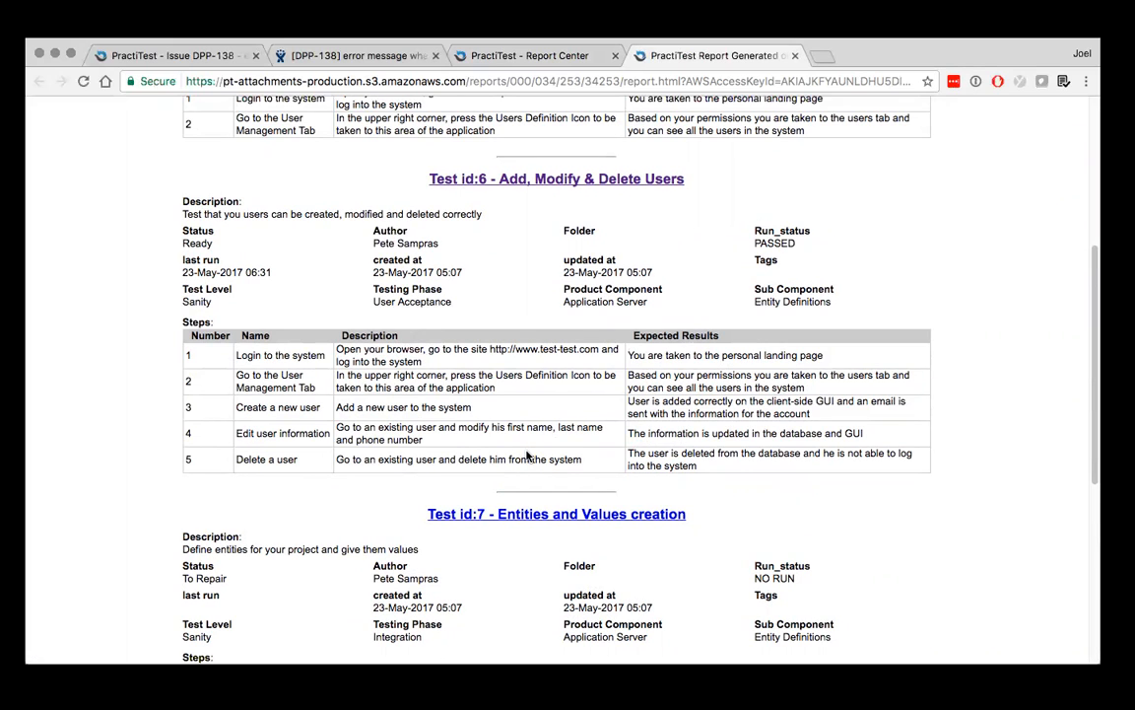
pyautogui.scroll(6, 527, 455)
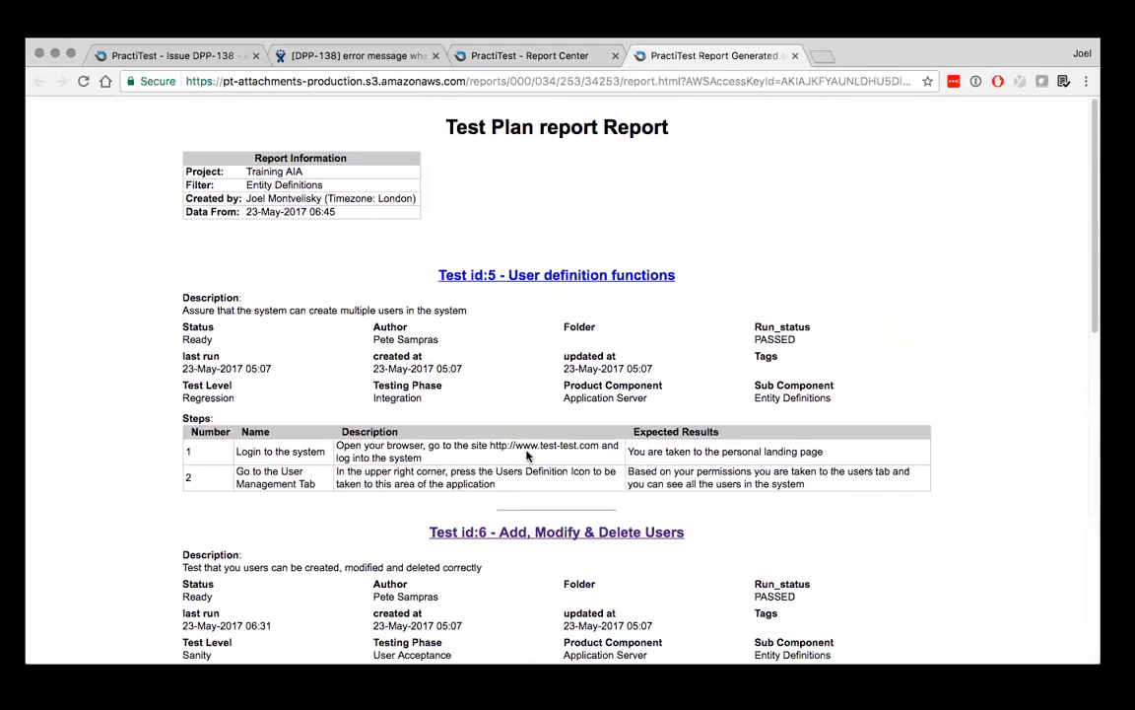
pyautogui.click(794, 55)
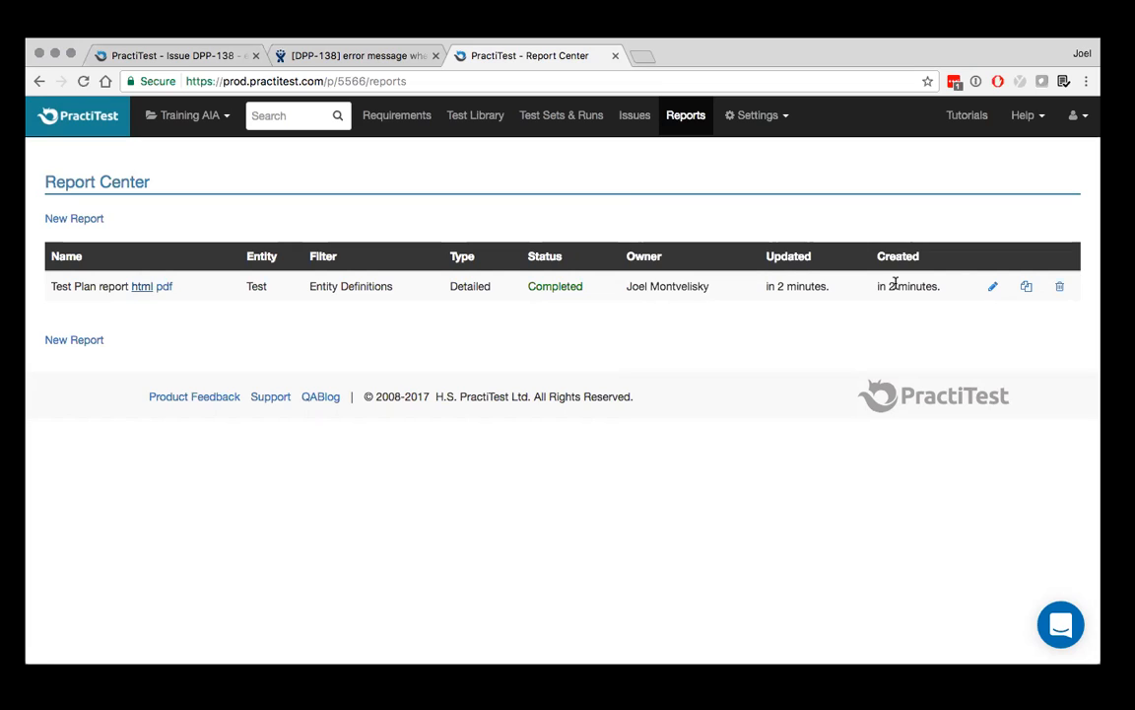
# Open the project settings and review the personal user settings, default dashboard and e-mail notification options
pyautogui.click(787, 120)
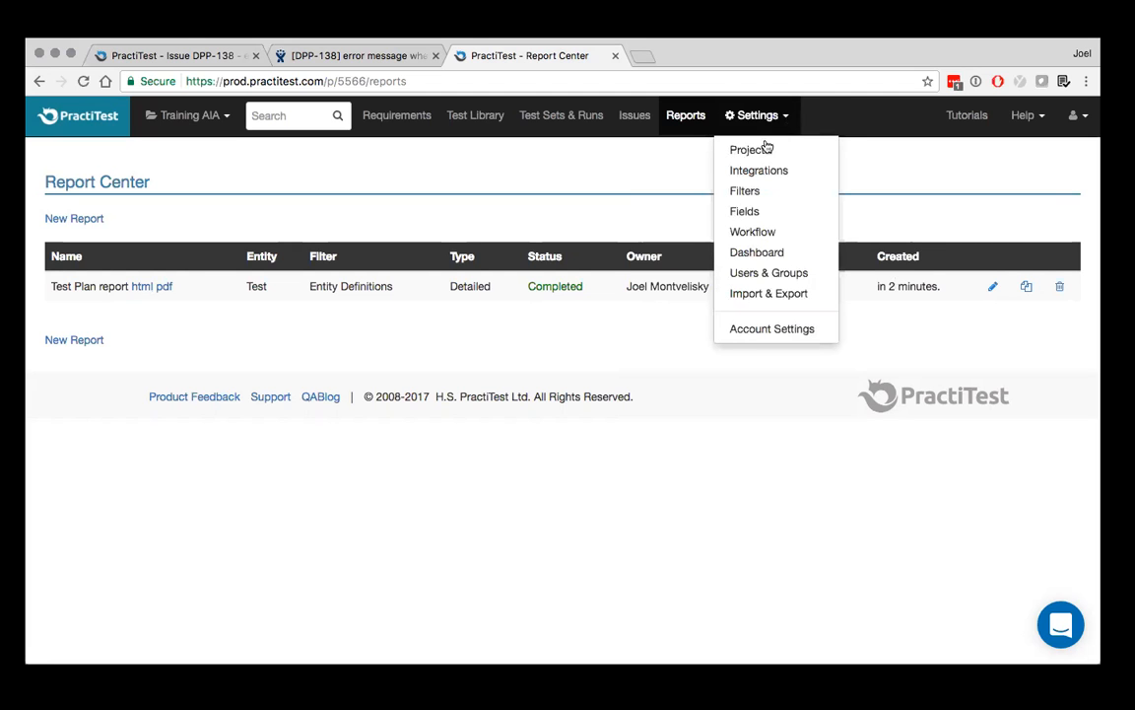
pyautogui.click(761, 150)
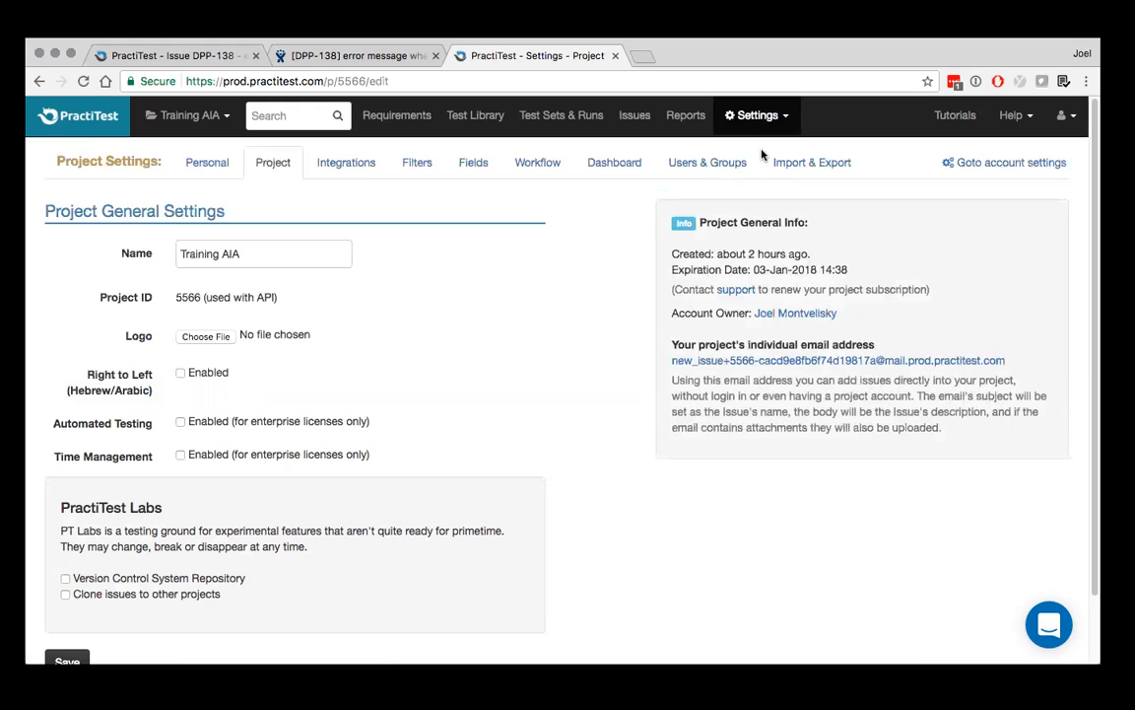
pyautogui.click(205, 162)
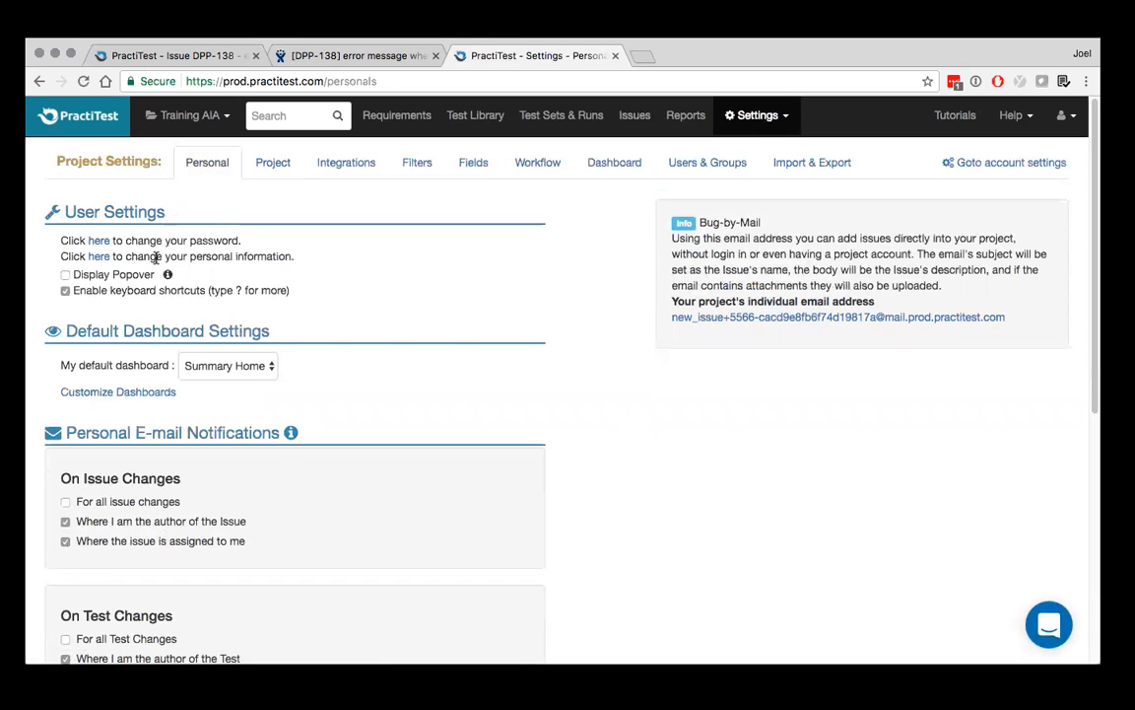
pyautogui.scroll(-3, 156, 259)
pyautogui.scroll(-1, 156, 258)
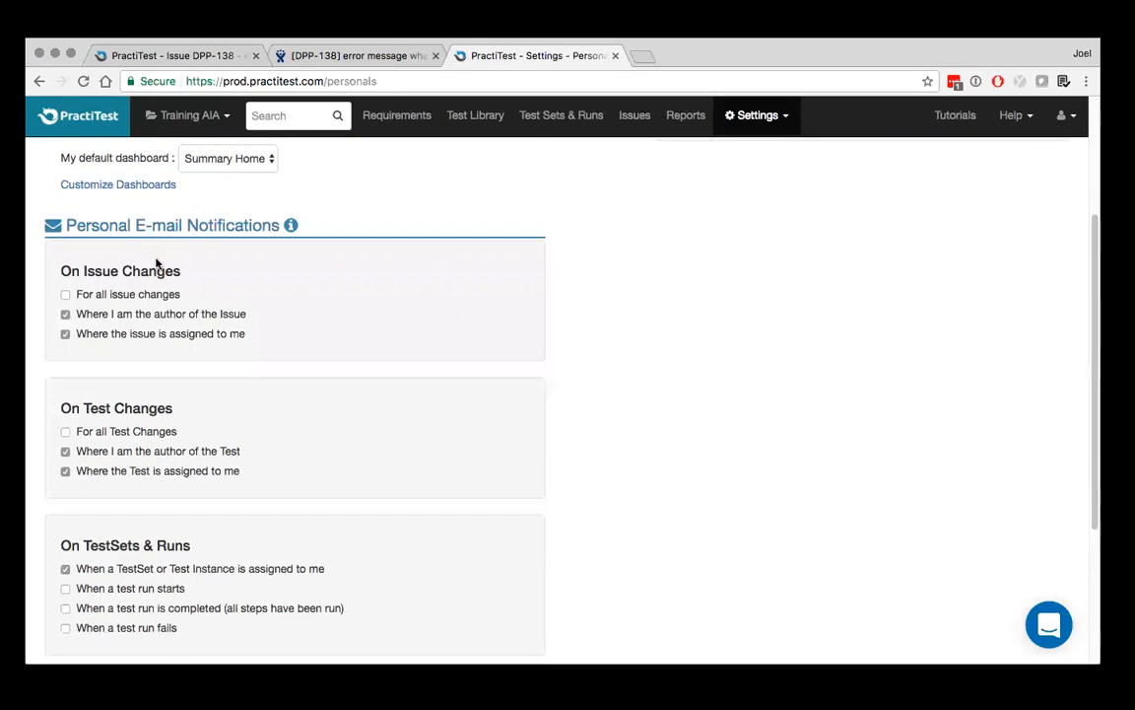
pyautogui.scroll(-2, 156, 261)
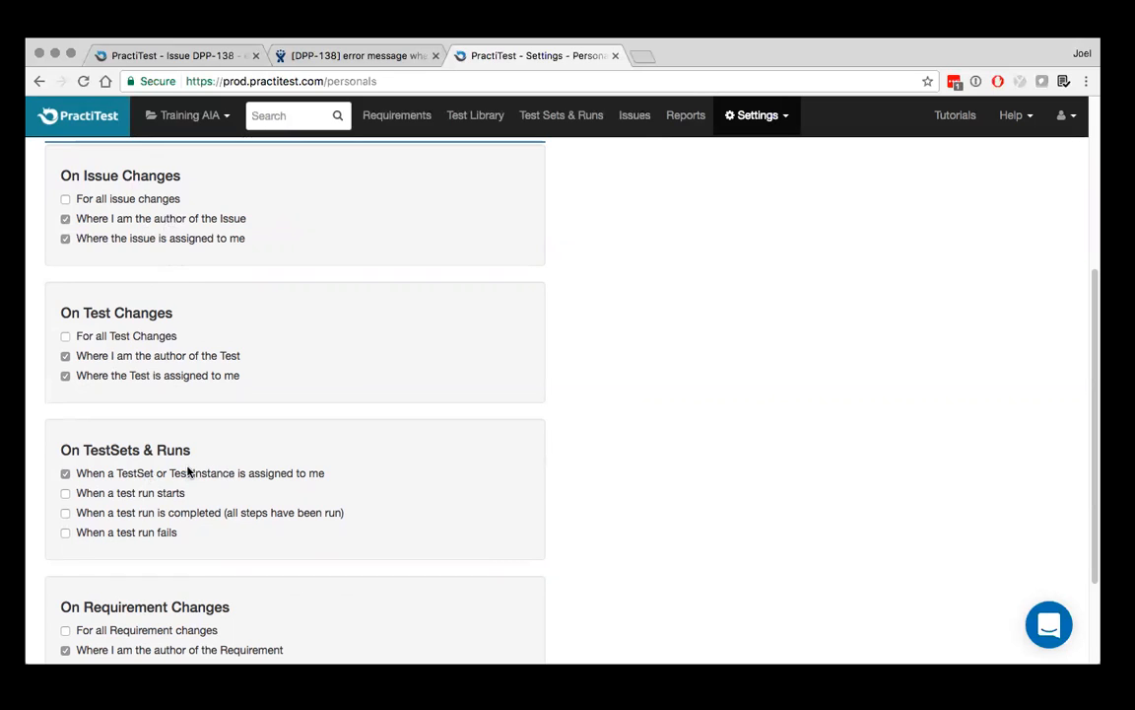
# Enable the personal e-mail notification "When a test run fails" for TestSets & Runs
pyautogui.click(65, 532)
pyautogui.scroll(-2, 166, 568)
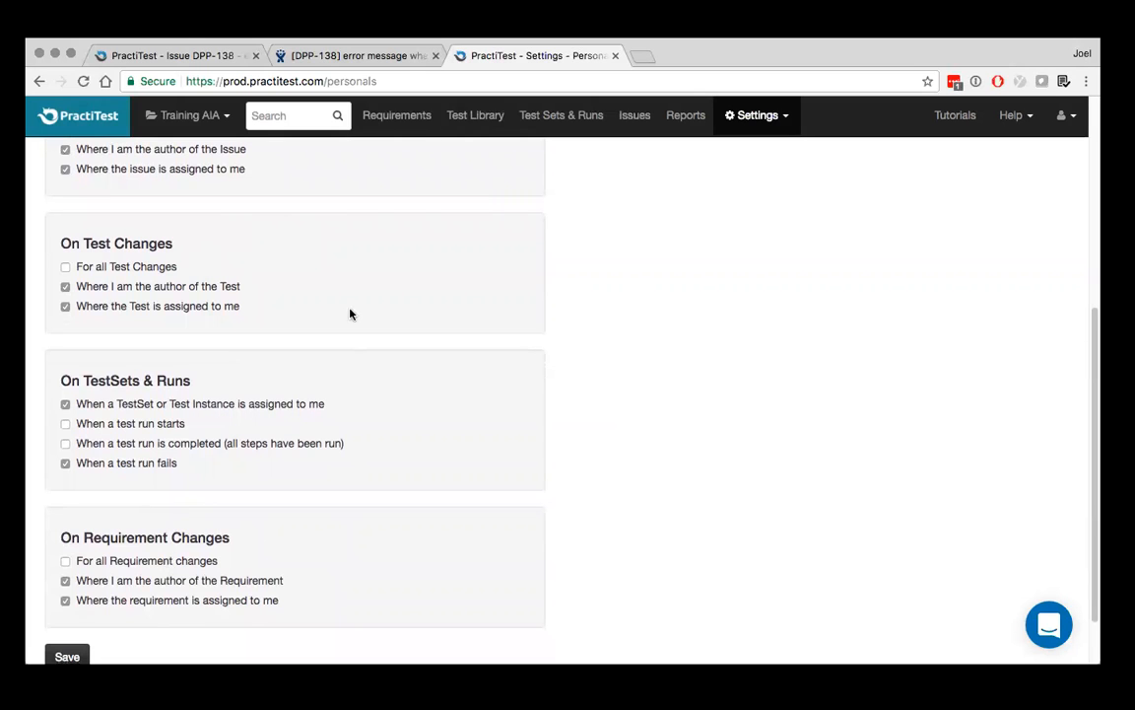
pyautogui.scroll(6, 350, 314)
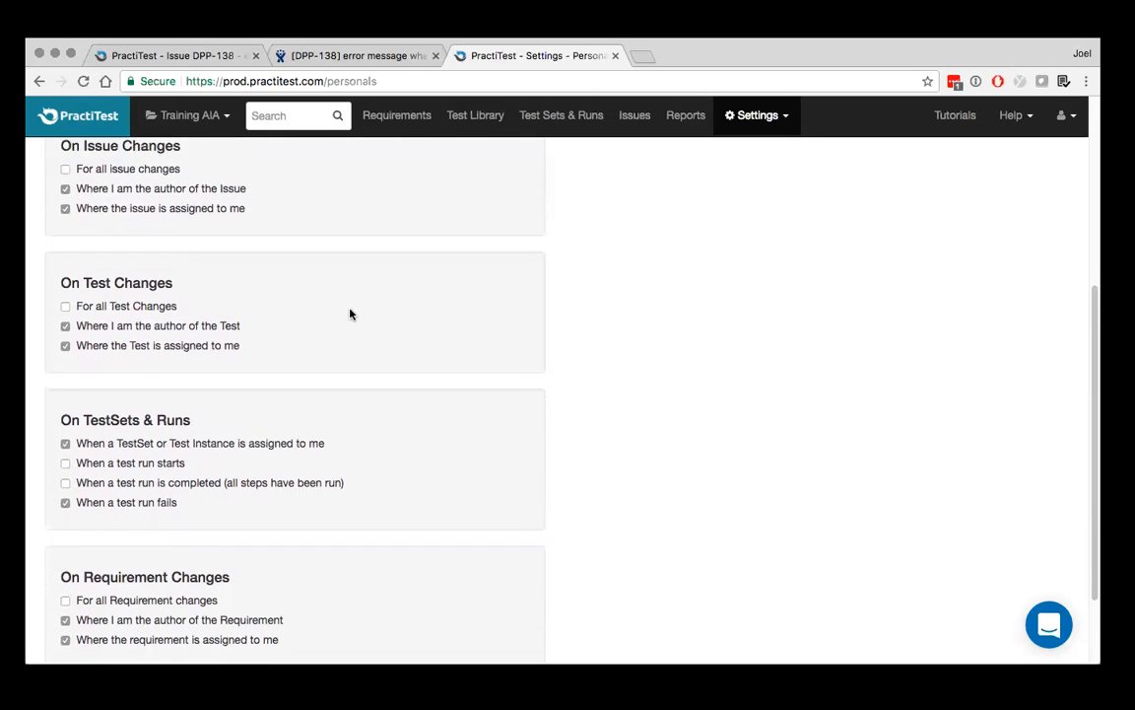
pyautogui.scroll(2, 350, 314)
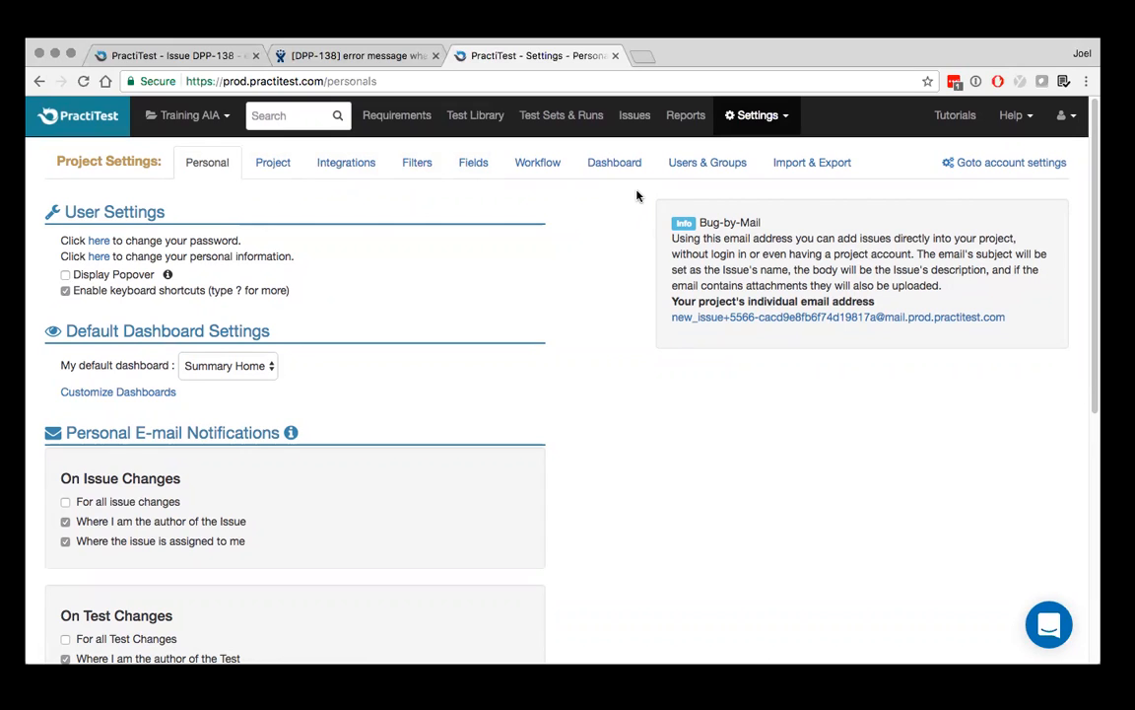
# Review the project's general settings and its issue tracker, Slack and activity web hook integration settings
pyautogui.click(272, 163)
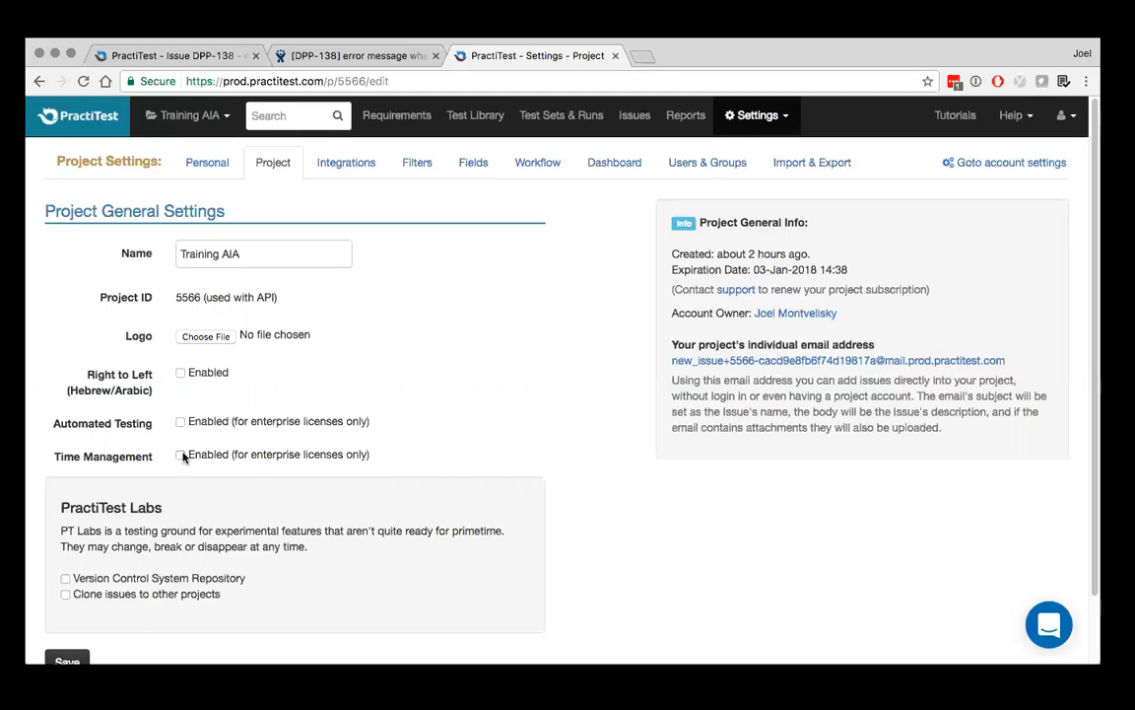
pyautogui.click(352, 165)
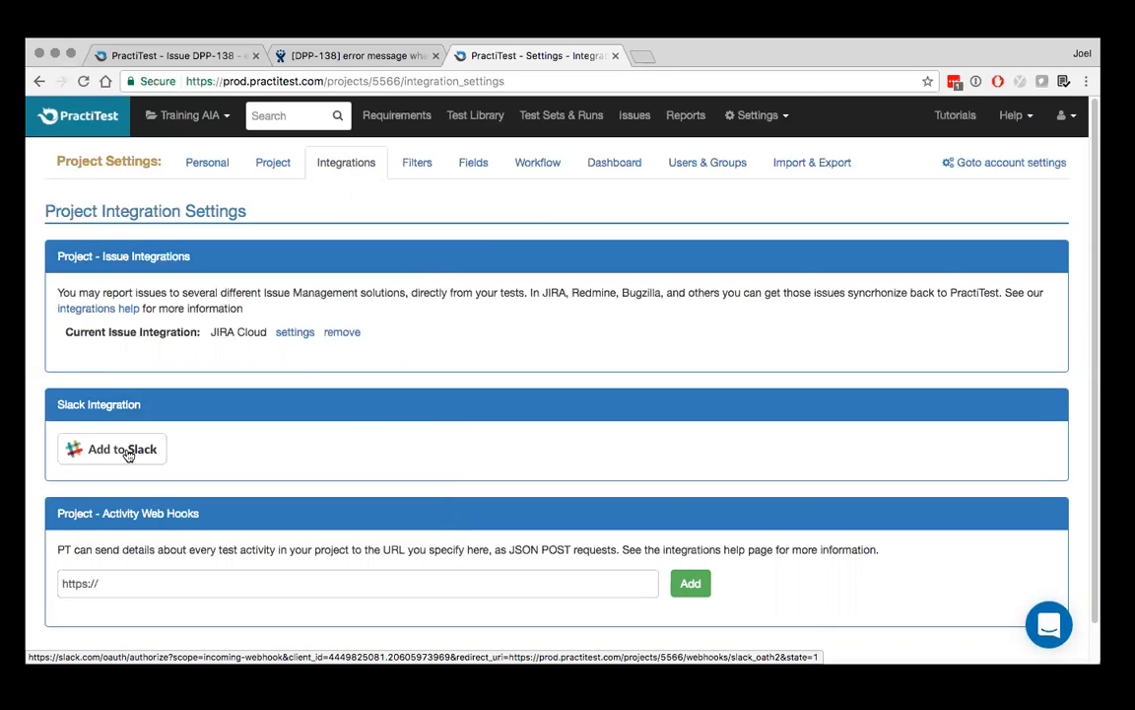
pyautogui.scroll(-1, 126, 453)
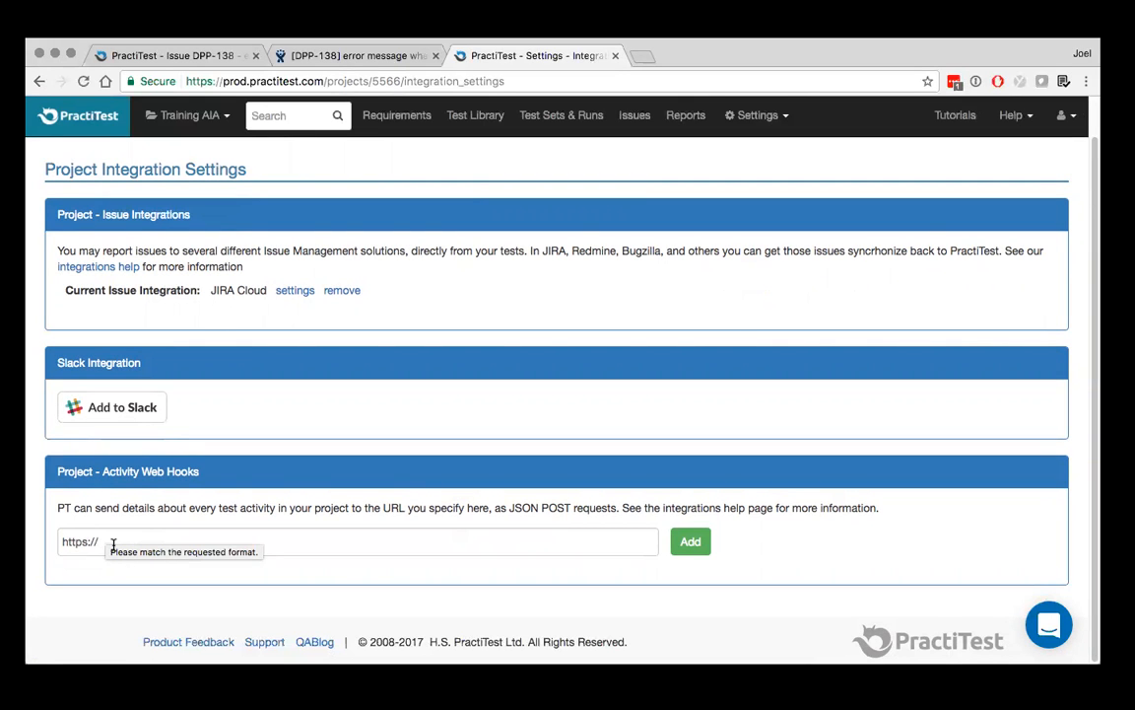
pyautogui.scroll(1, 113, 546)
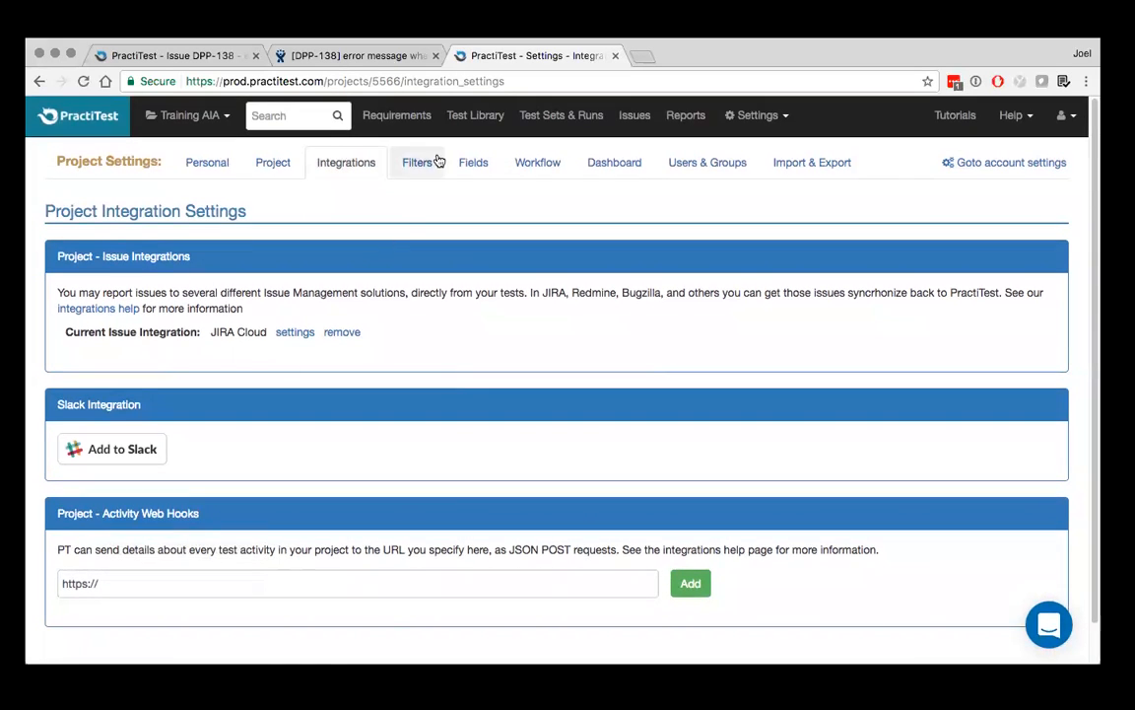
# Review the list of project filters and the project's system and custom fields
pyautogui.click(420, 165)
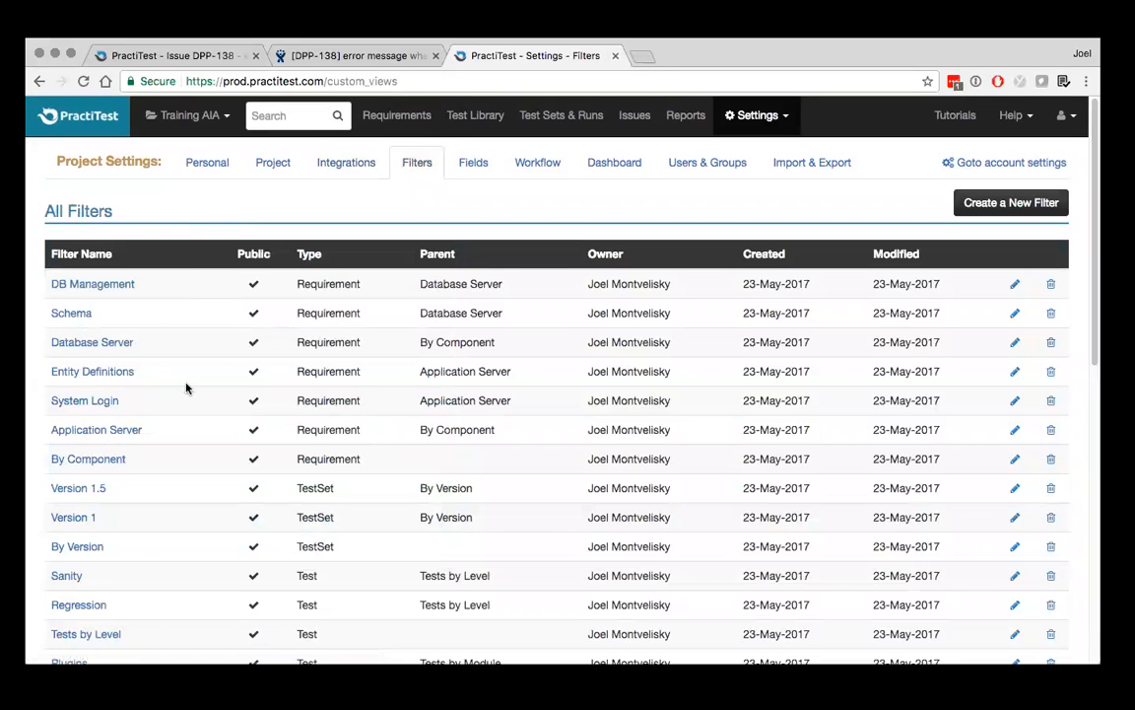
pyautogui.click(477, 164)
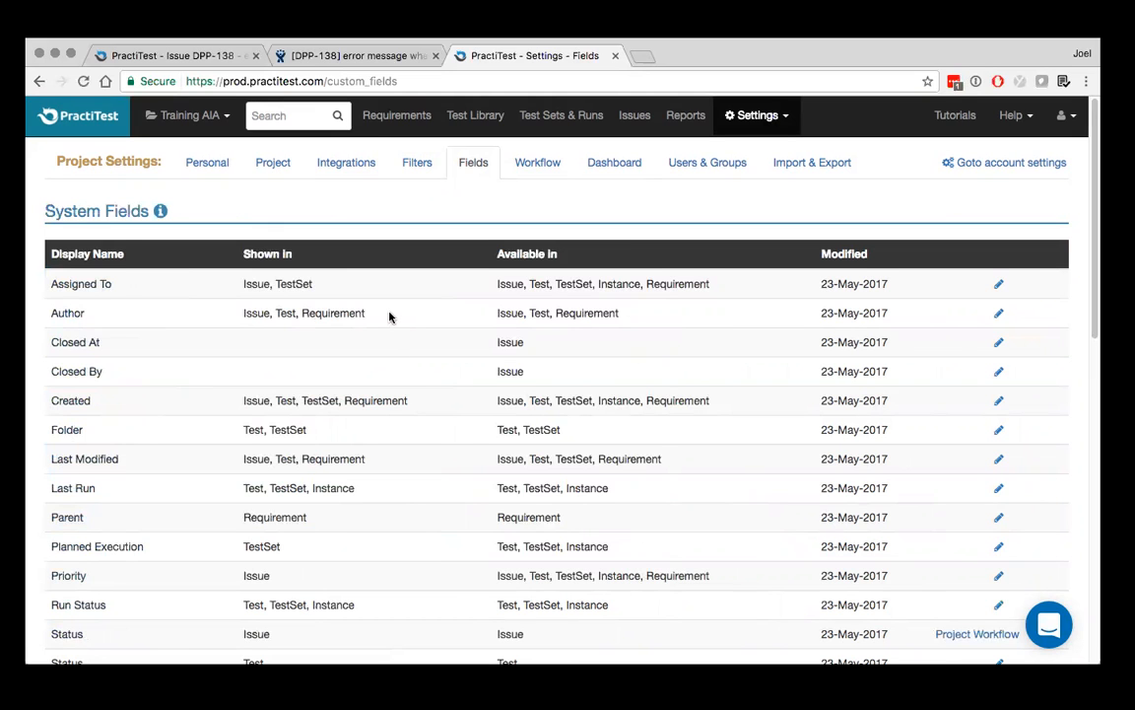
pyautogui.scroll(-6, 124, 276)
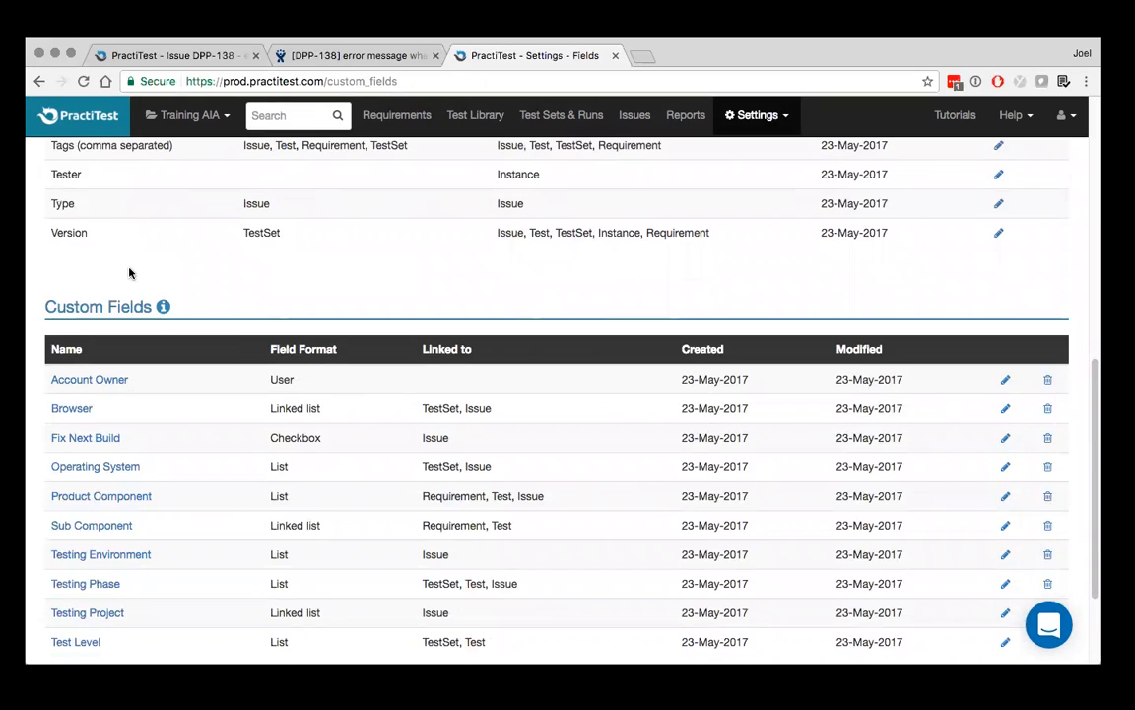
pyautogui.scroll(6, 128, 274)
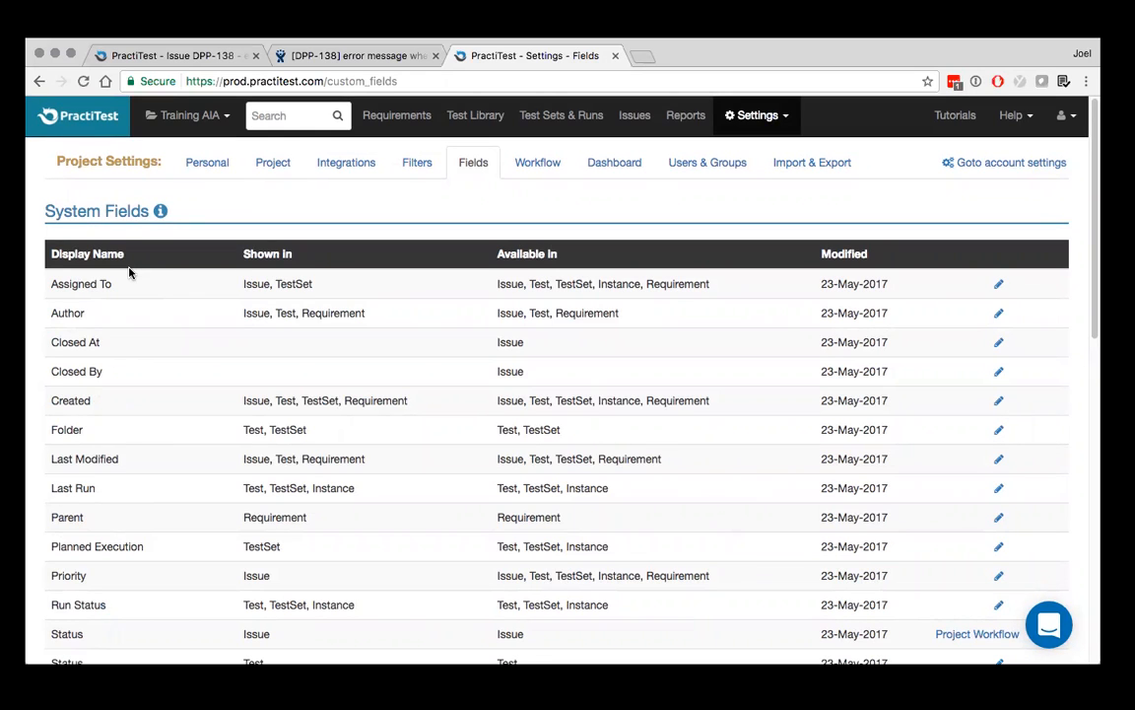
# Edit the Priority system field so it is also shown in the Test entity, and save it
pyautogui.scroll(-1, 128, 273)
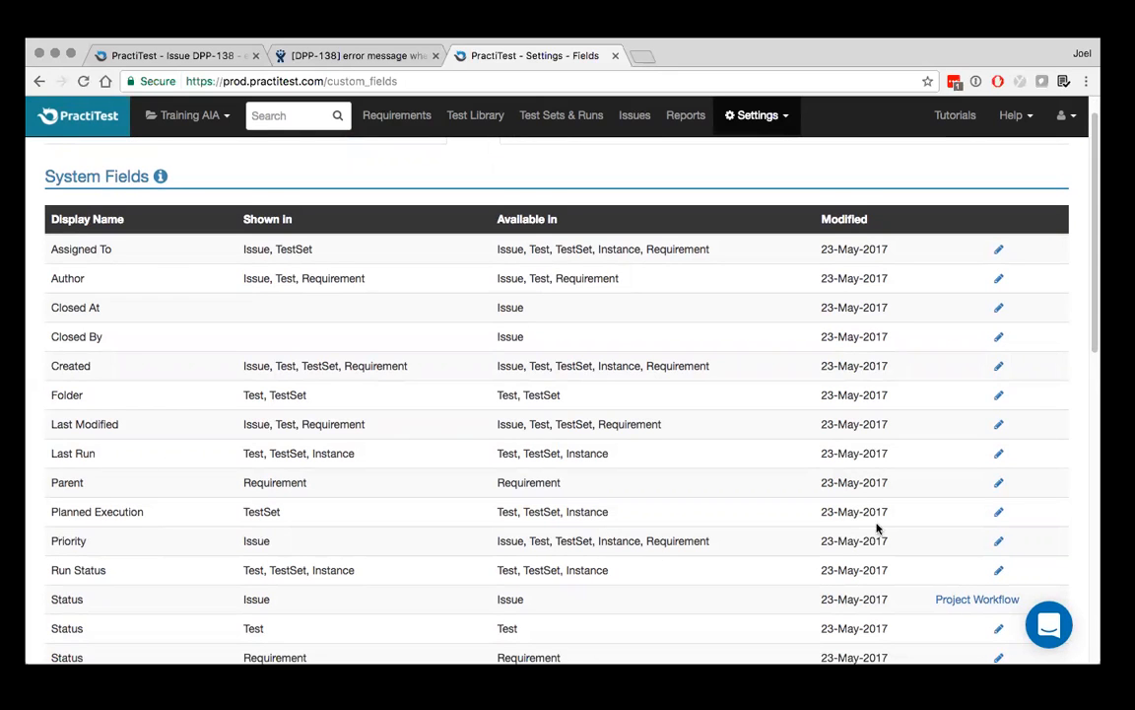
pyautogui.click(1000, 543)
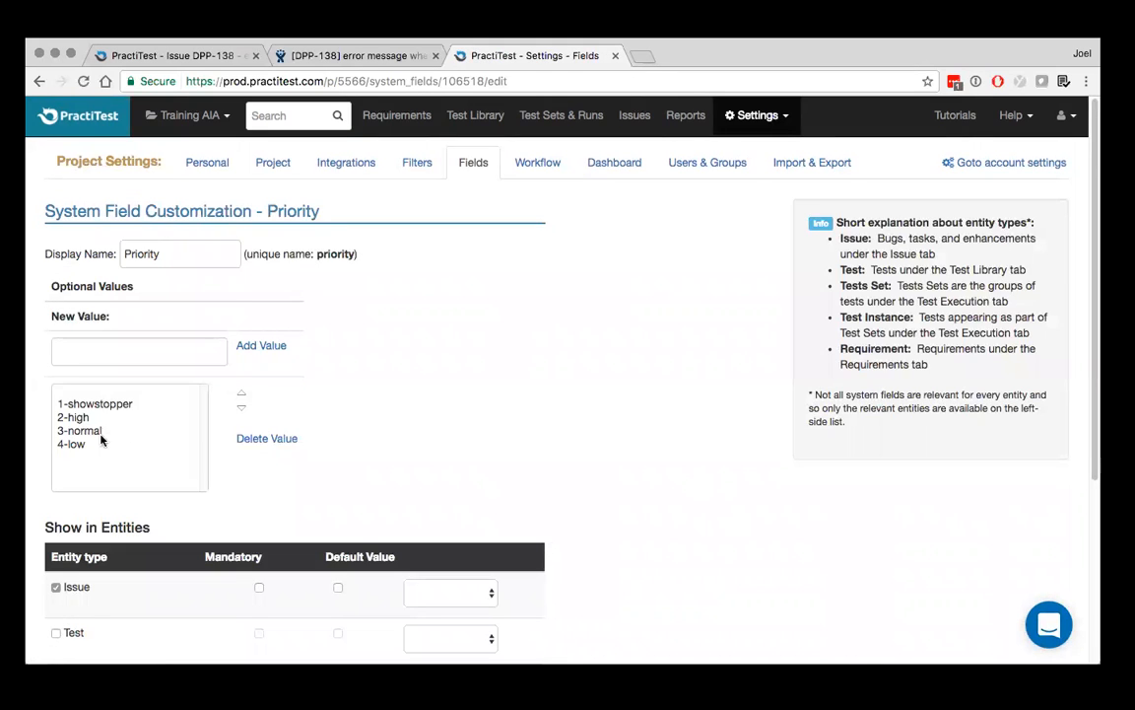
pyautogui.scroll(-5, 101, 440)
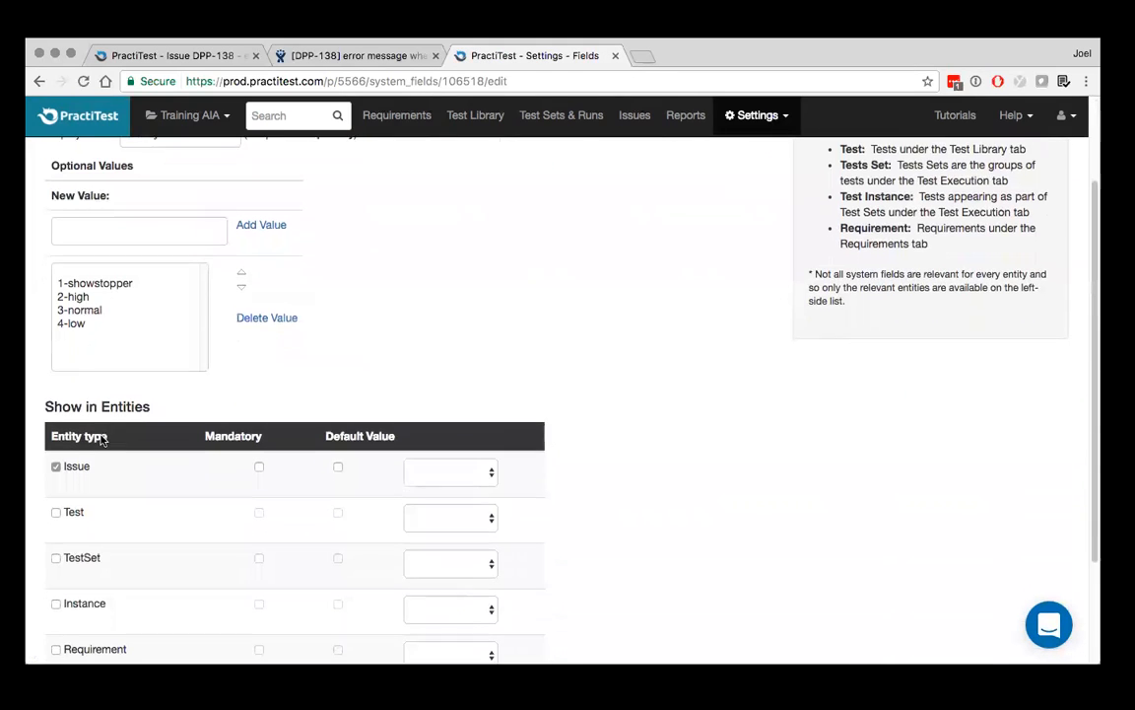
pyautogui.scroll(-2, 69, 452)
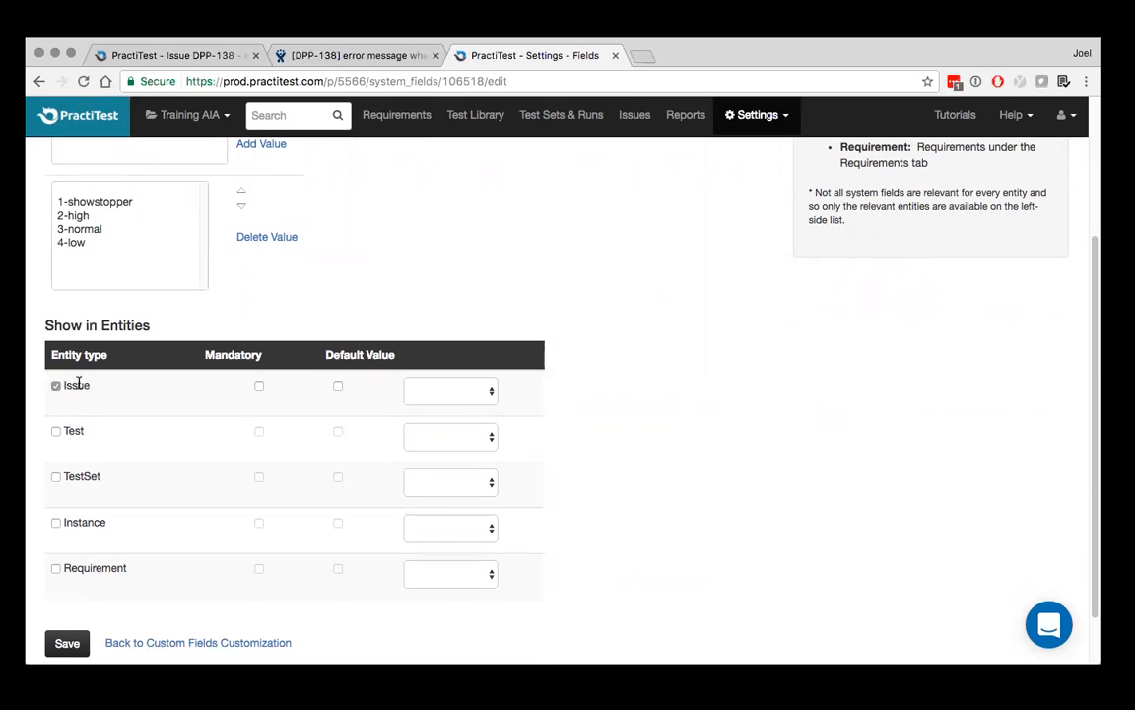
pyautogui.click(55, 432)
pyautogui.click(67, 642)
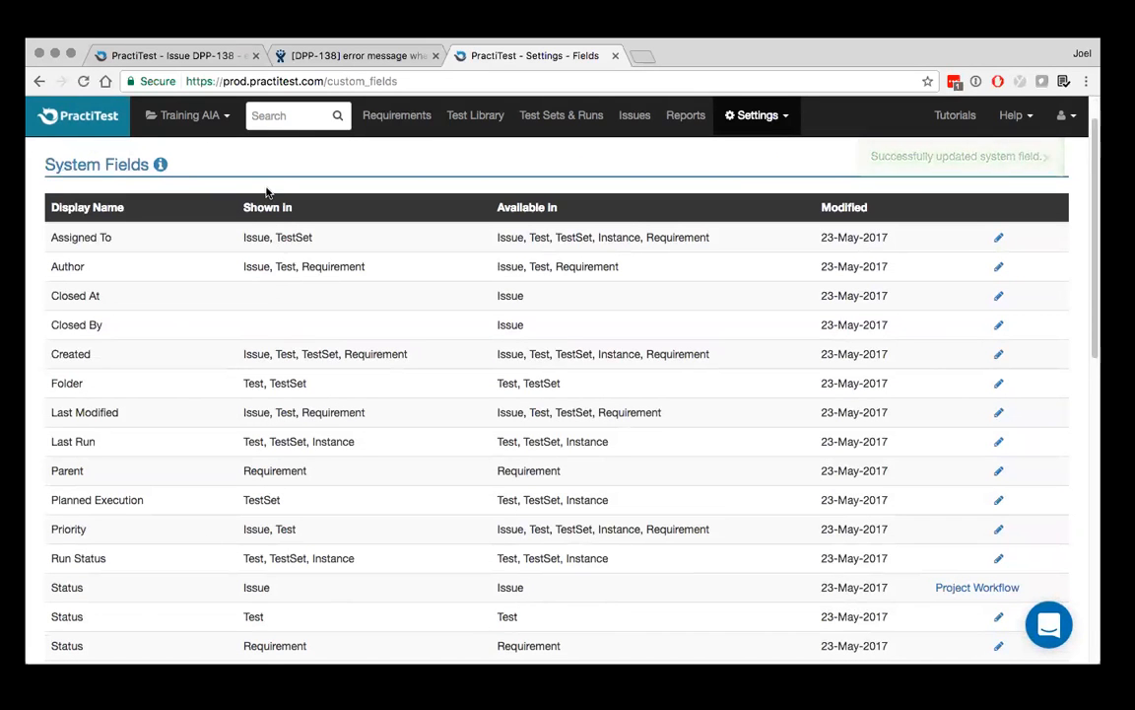
# Start a new custom field and look through its available field formats without choosing one
pyautogui.scroll(-5, 266, 191)
pyautogui.scroll(-4, 266, 191)
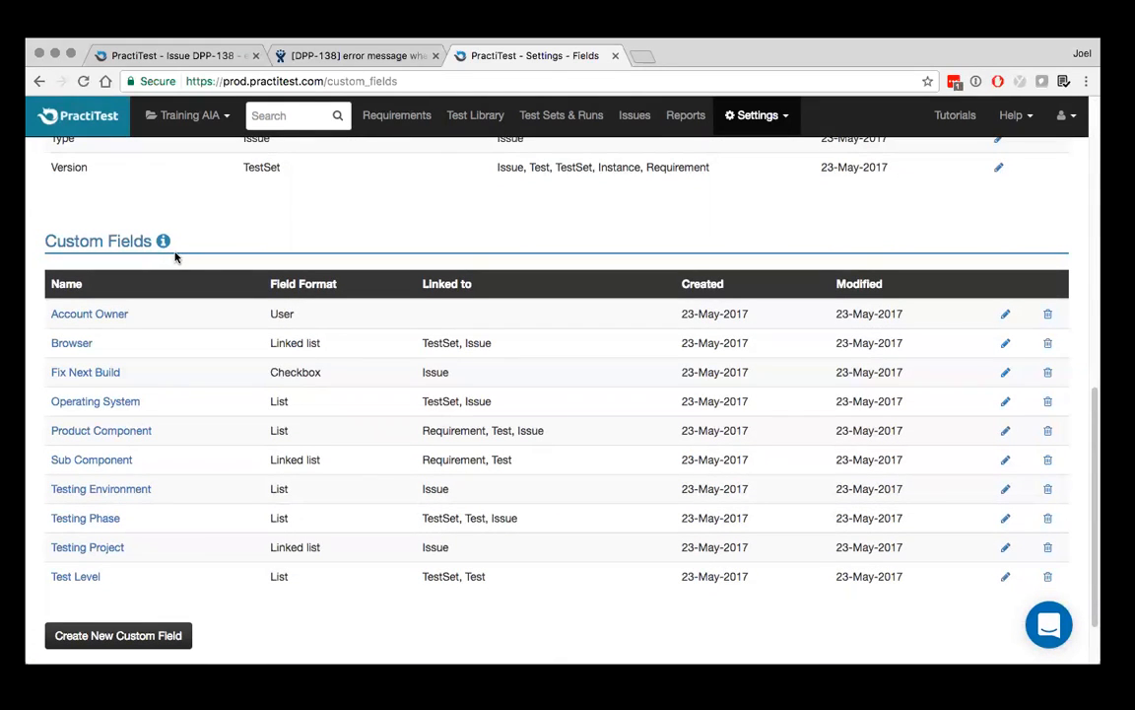
pyautogui.click(112, 633)
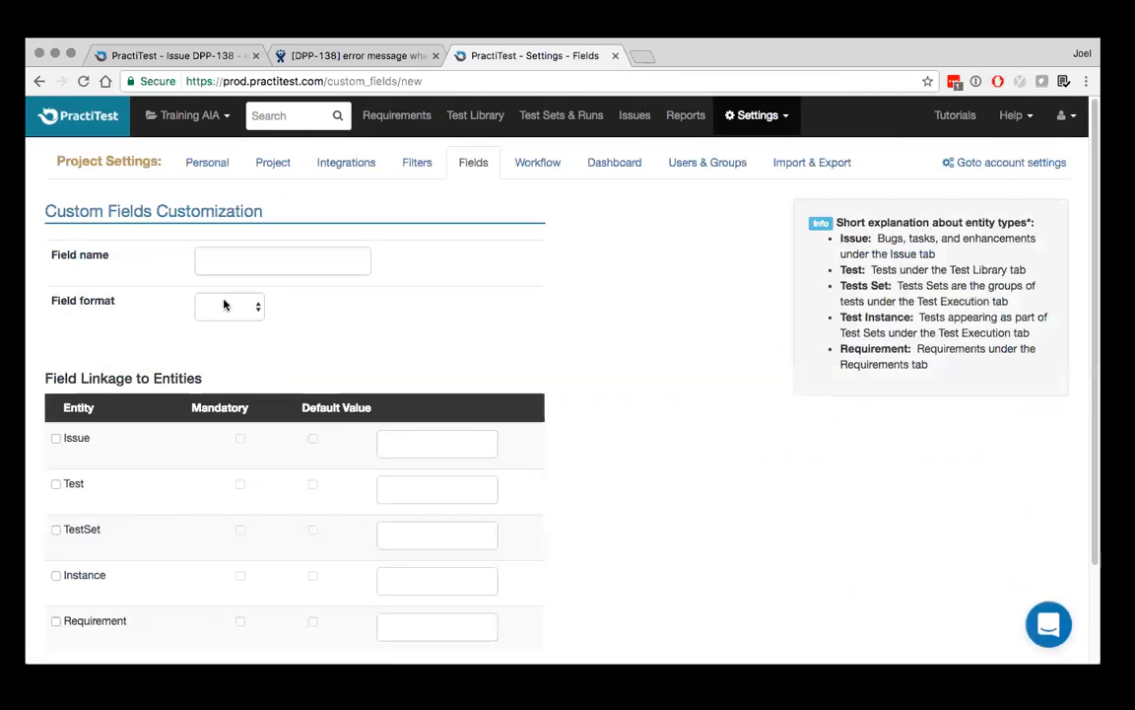
pyautogui.click(225, 304)
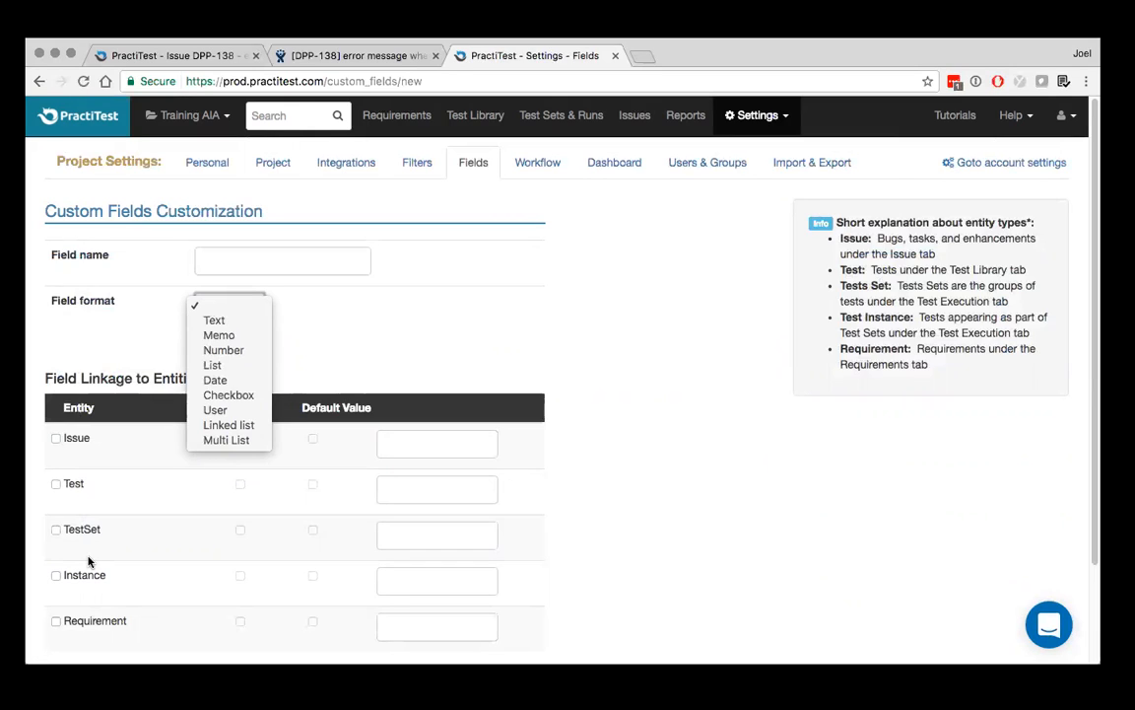
pyautogui.click(464, 289)
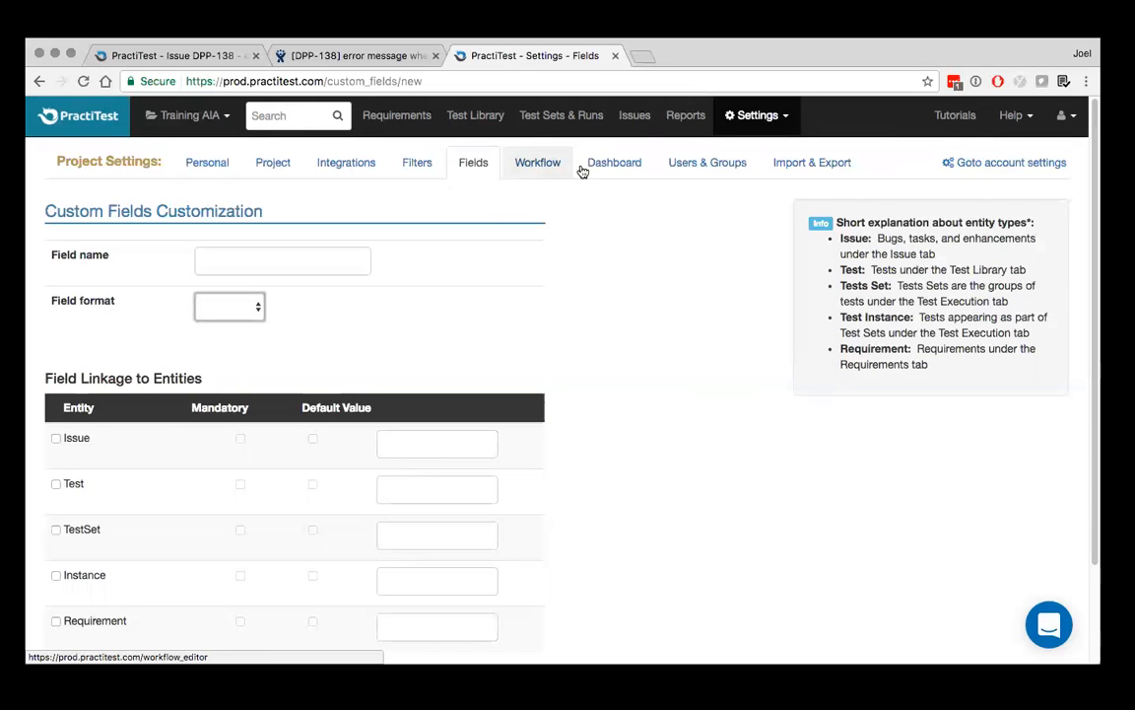
# Review the dashboard tab settings and the project's users and groups, including the group choices for adding a new user
pyautogui.click(616, 166)
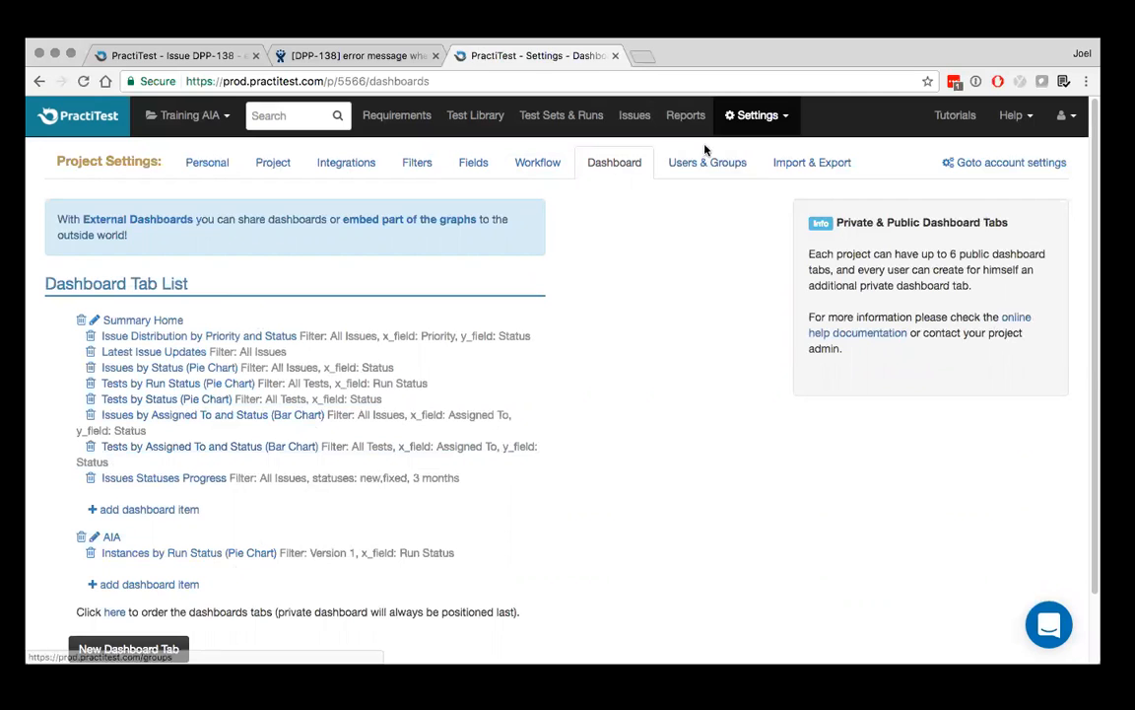
pyautogui.click(704, 170)
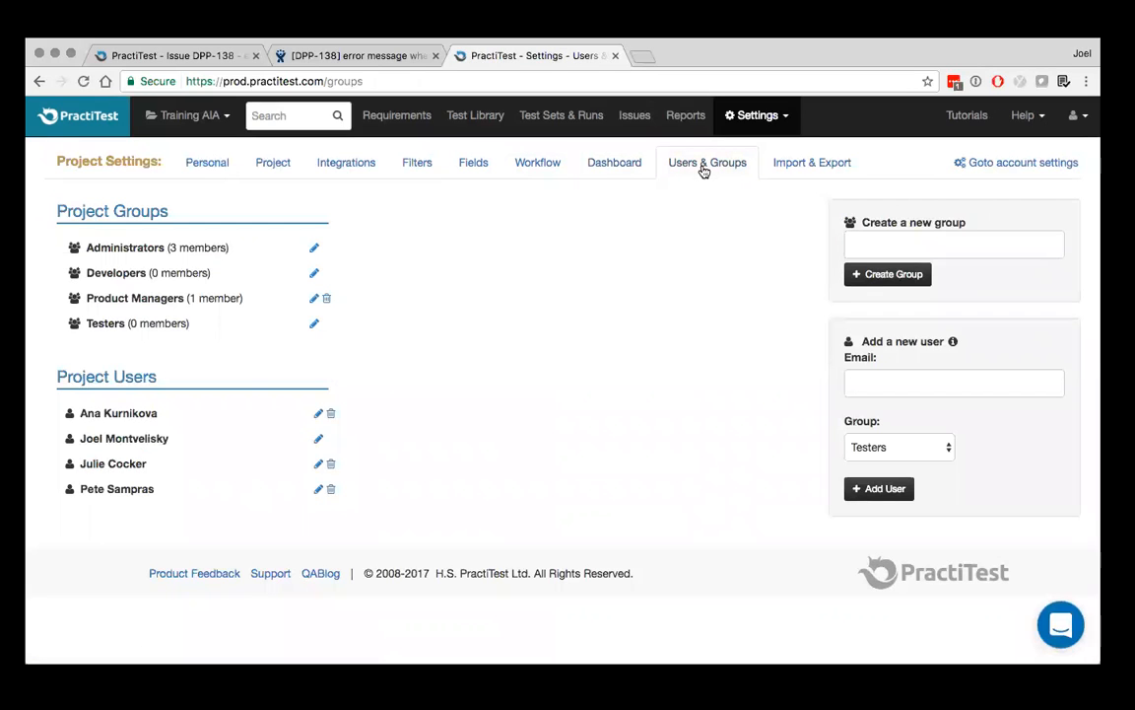
pyautogui.click(877, 379)
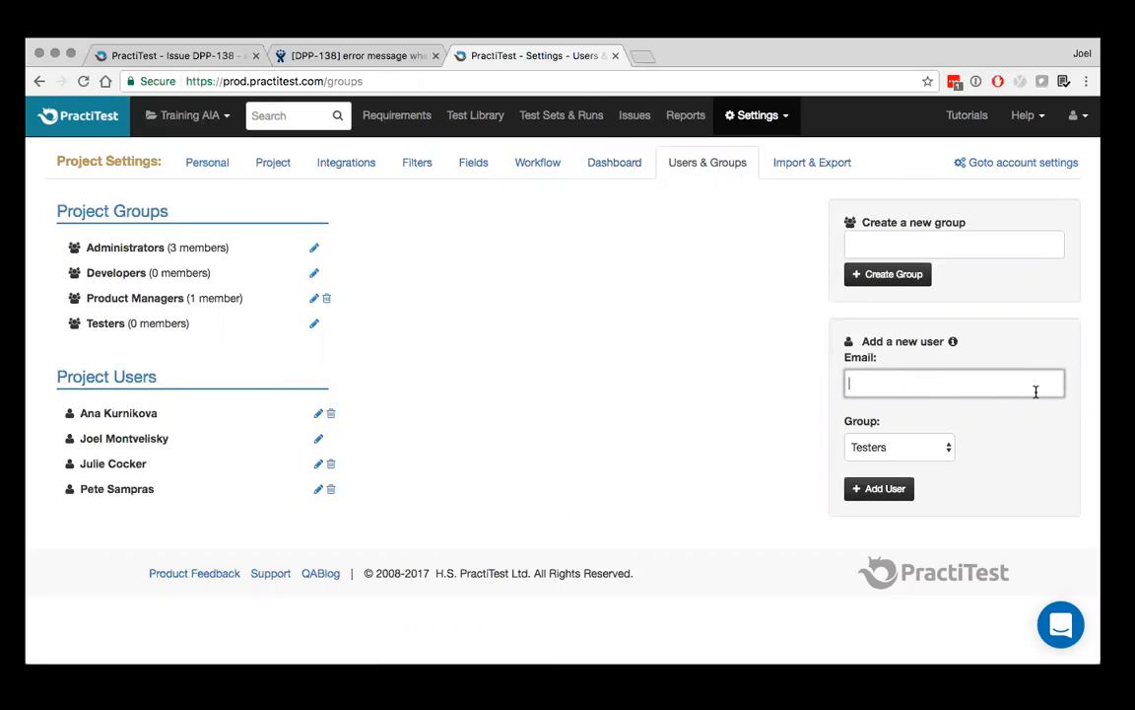
pyautogui.click(892, 447)
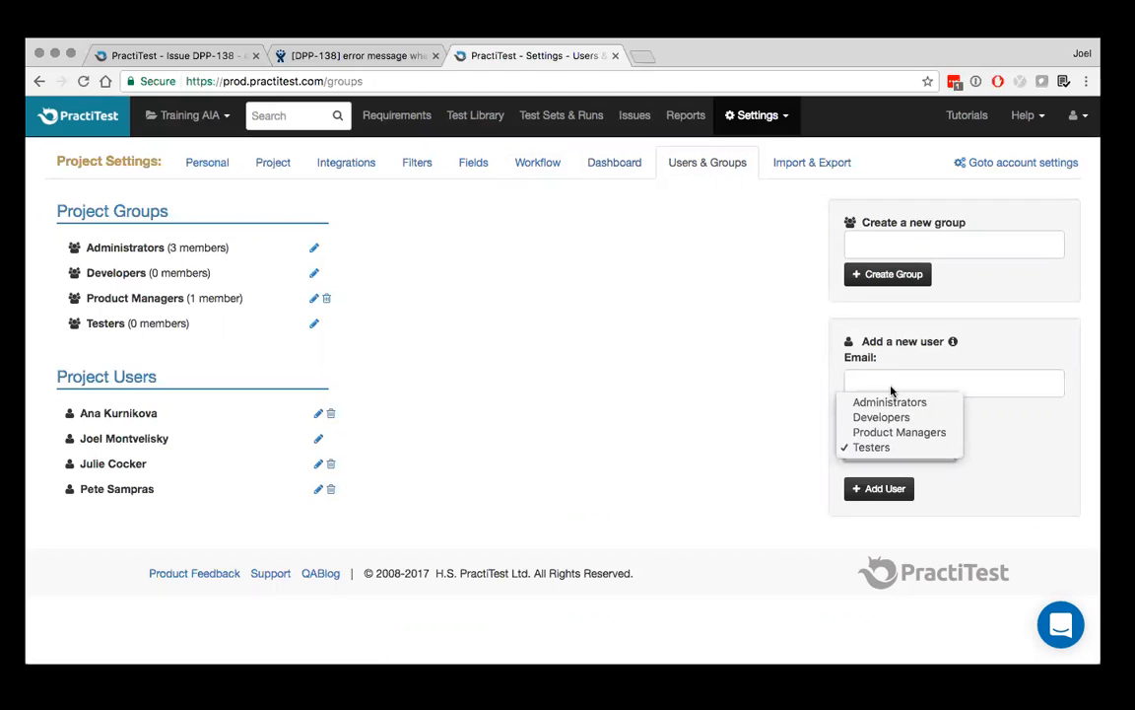
pyautogui.click(947, 490)
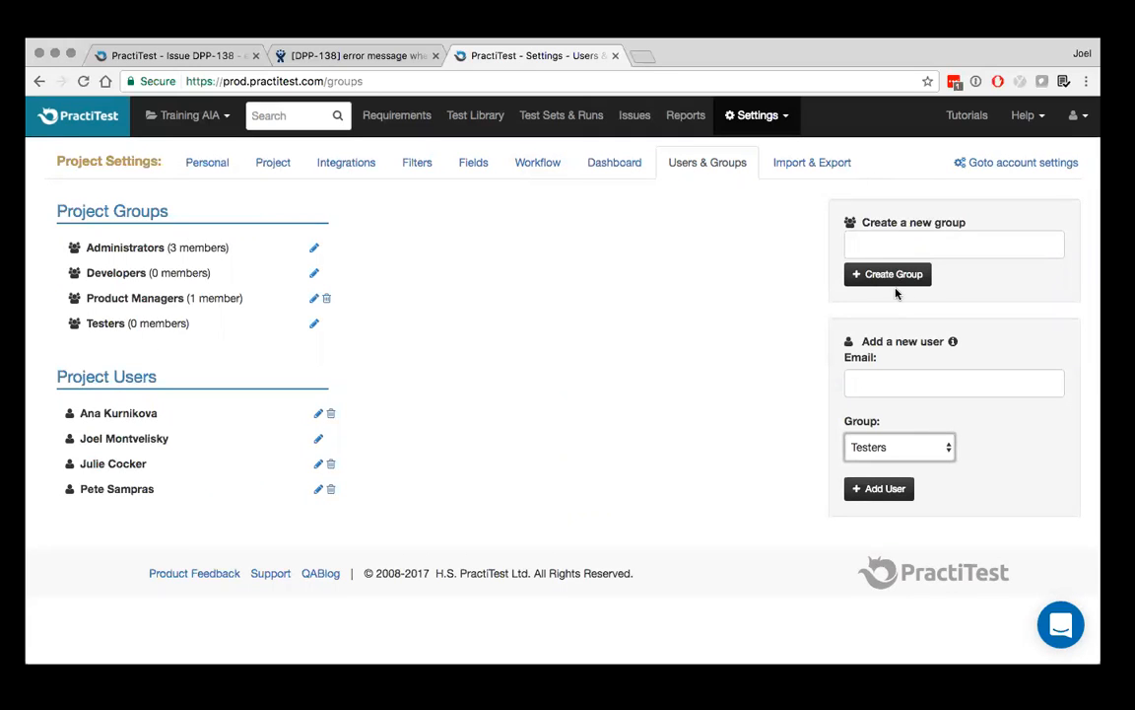
# Review the Product Managers group's permissions and tick the Runs permission without updating the group
pyautogui.click(314, 298)
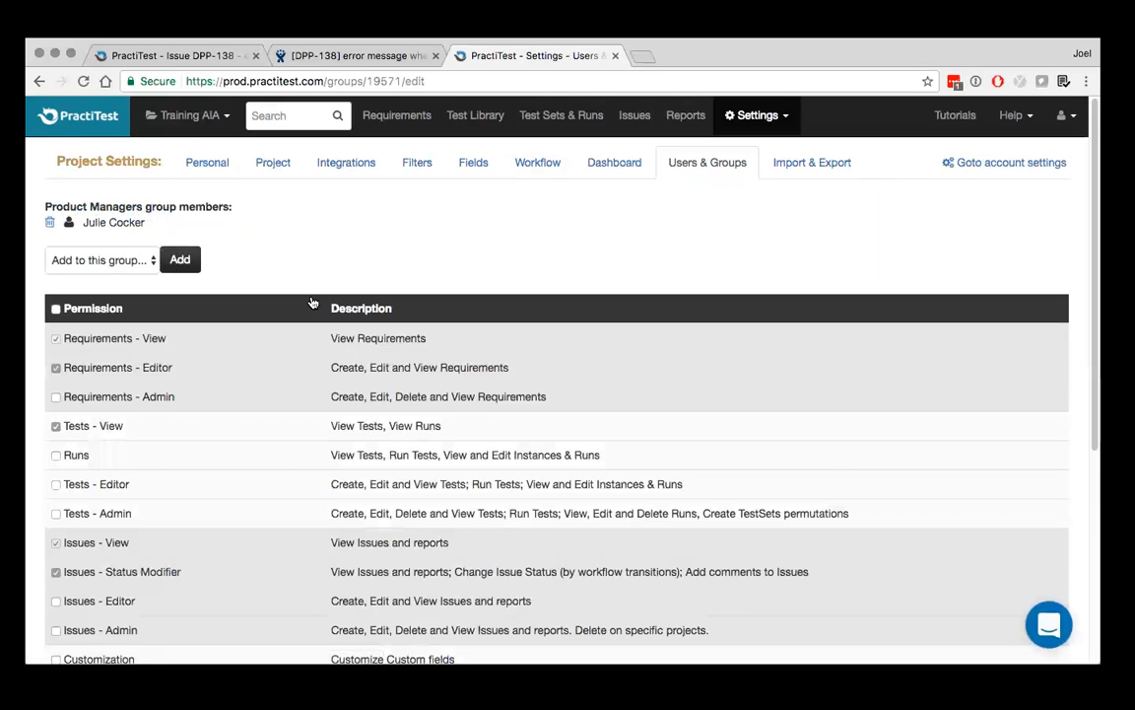
pyautogui.scroll(-3, 306, 369)
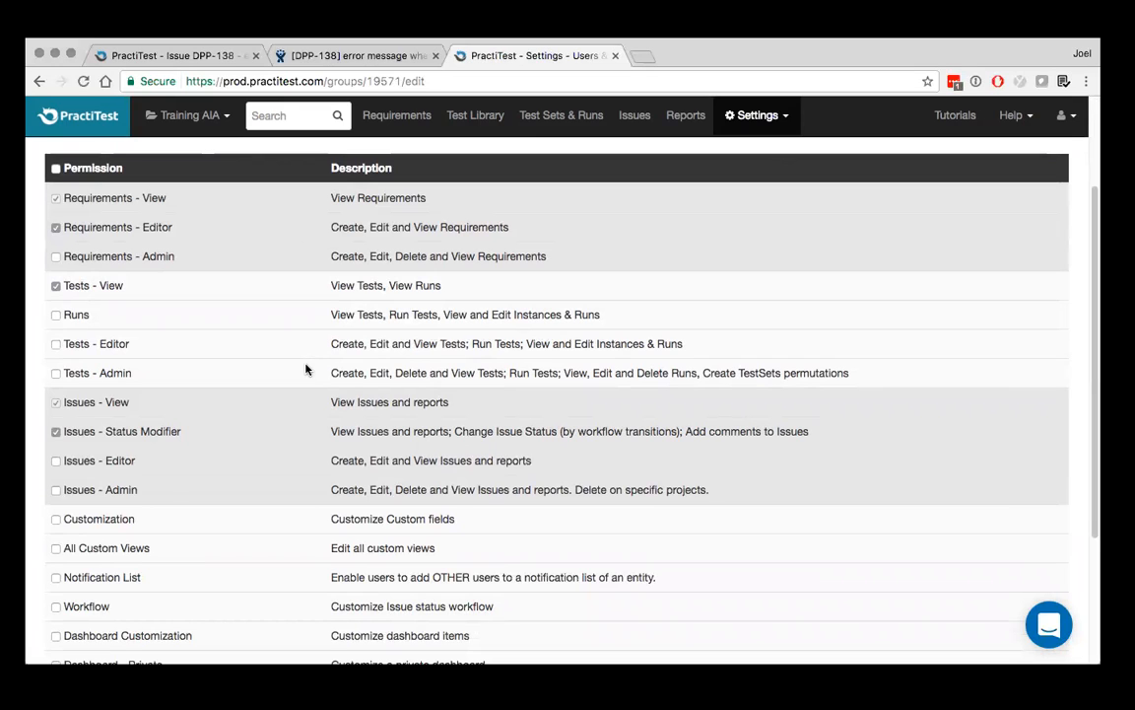
pyautogui.click(55, 314)
pyautogui.scroll(-3, 119, 284)
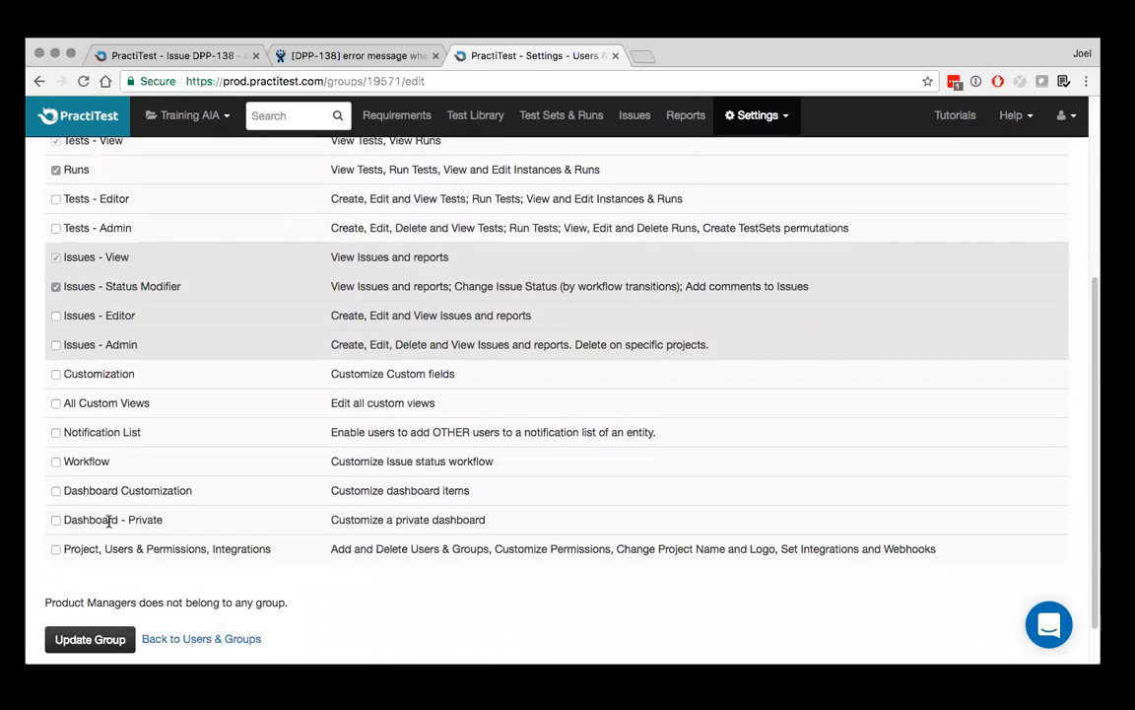
pyautogui.scroll(6, 118, 379)
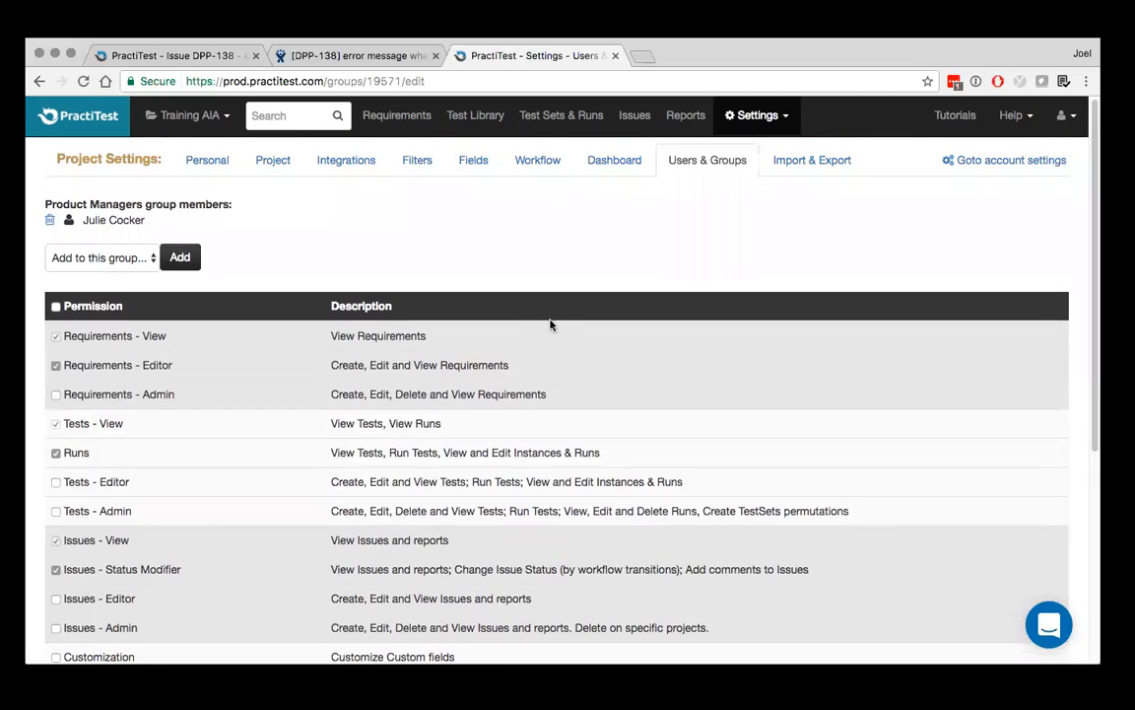
# Review the project's import options and its exports for issues, tests, runs, test sets, requirements and attachments
pyautogui.click(806, 172)
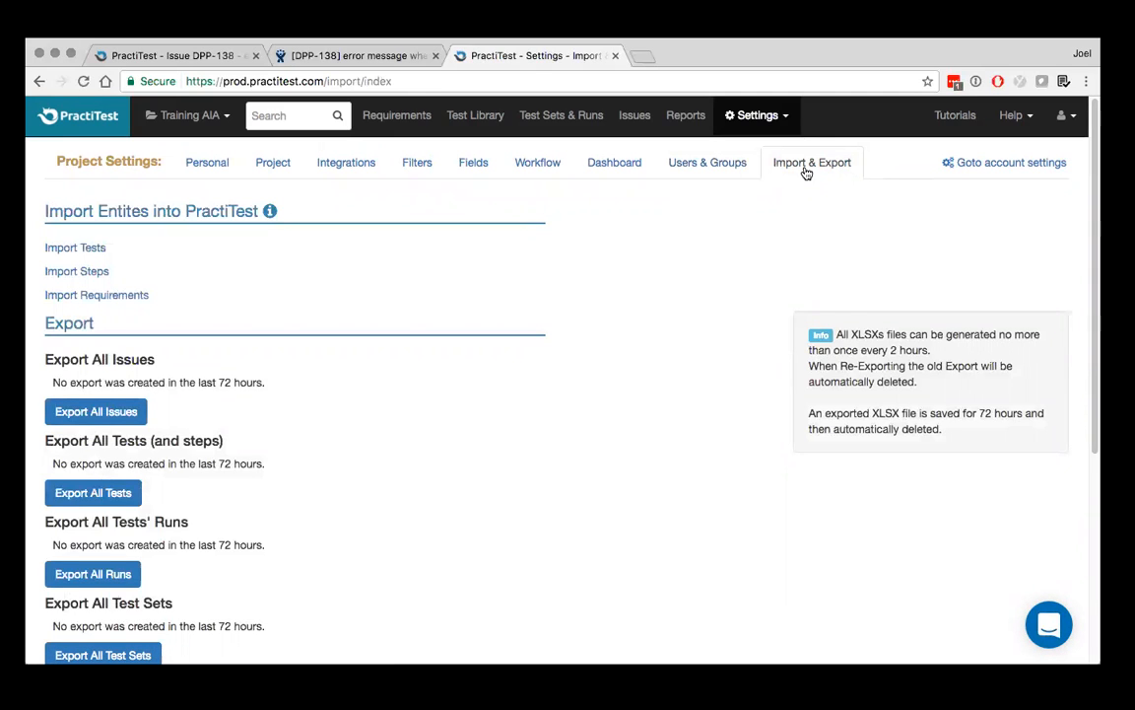
pyautogui.scroll(-3, 557, 407)
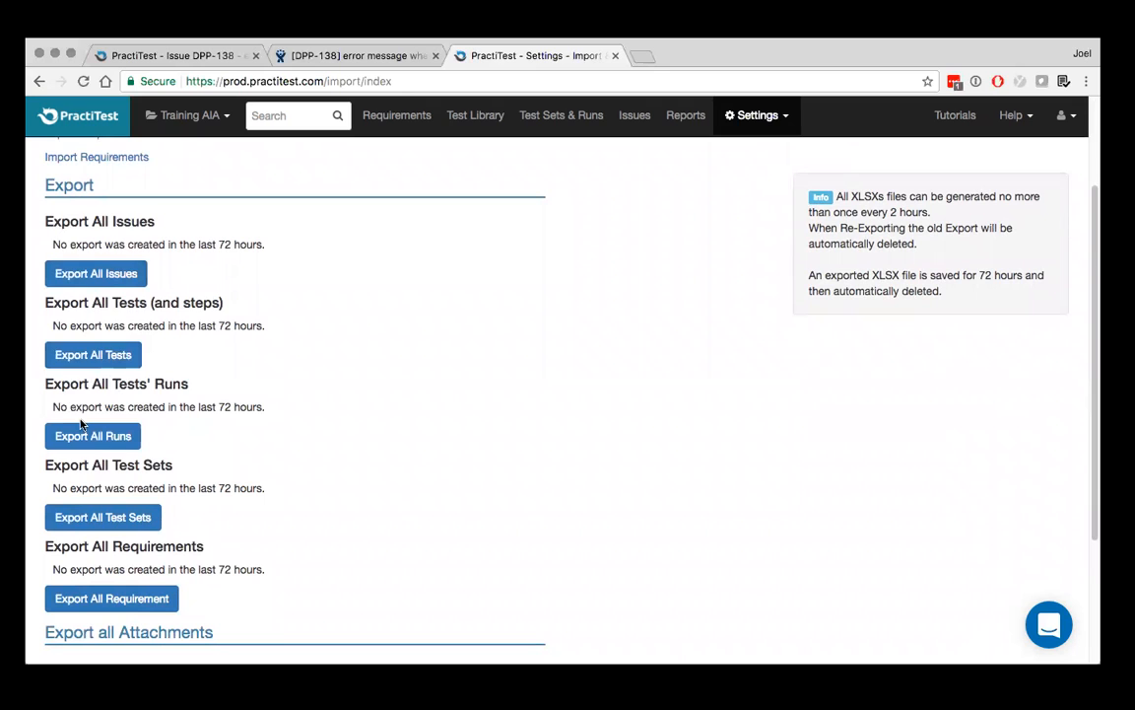
pyautogui.scroll(-3, 81, 424)
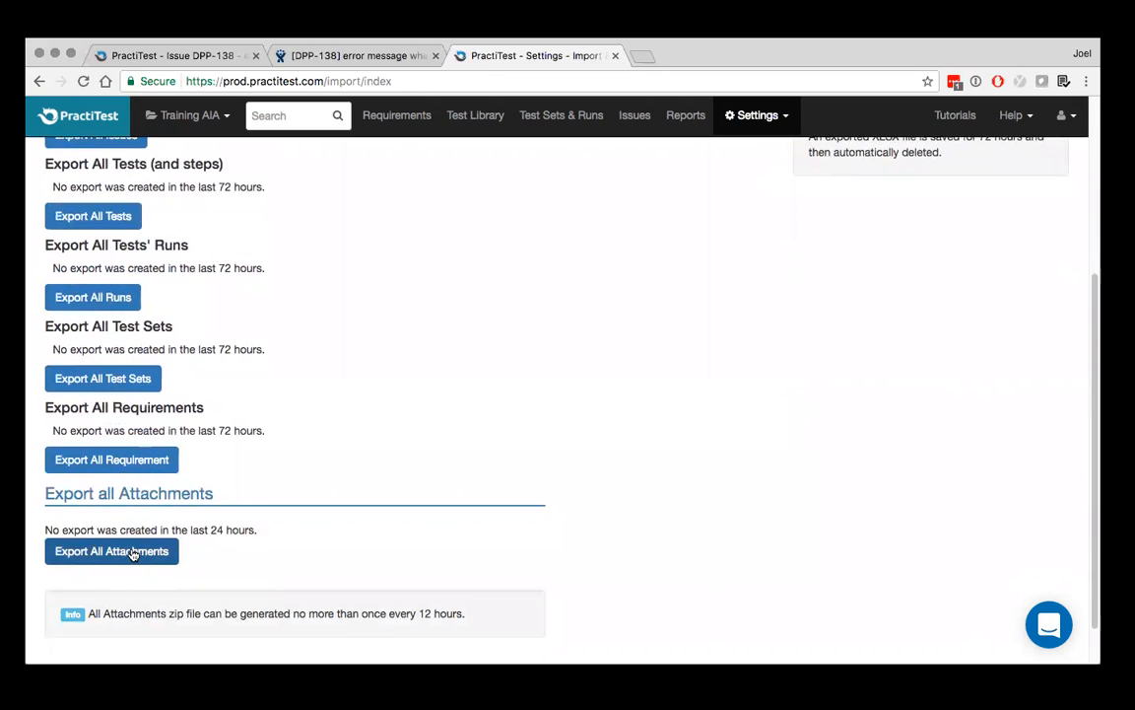
pyautogui.click(112, 551)
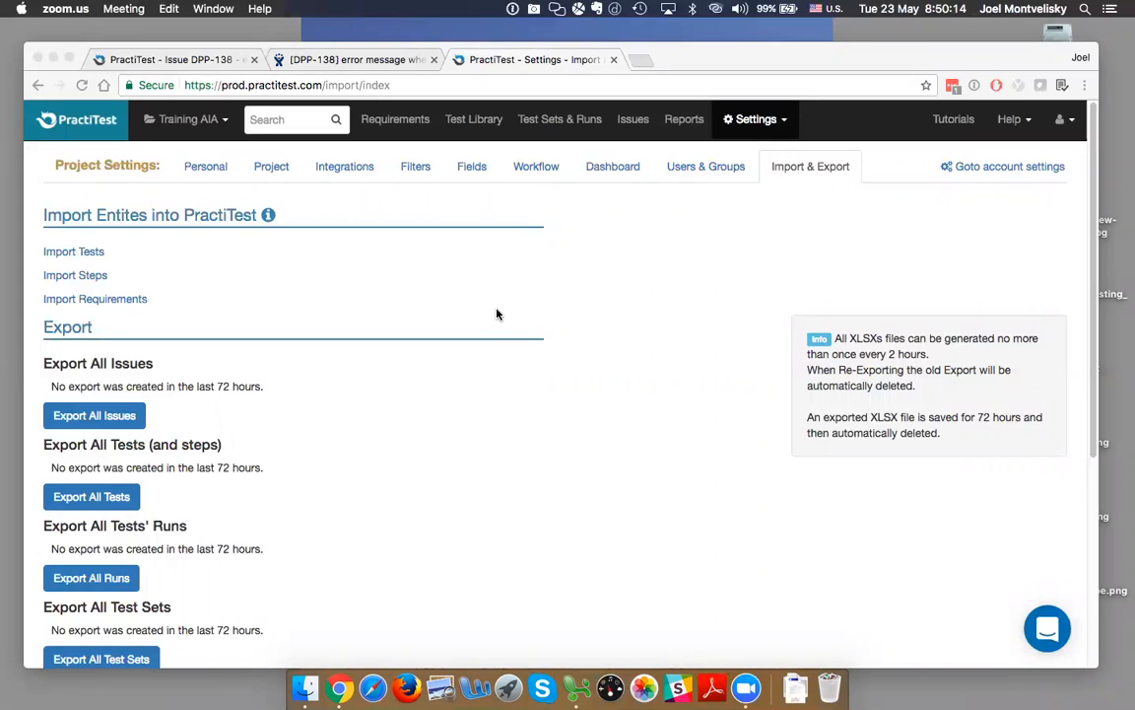
# Switch to Microsoft Excel and examine Test_and_Steps.xlsx, selecting the two rows that hold Test 1 and its steps
pyautogui.click(579, 687)
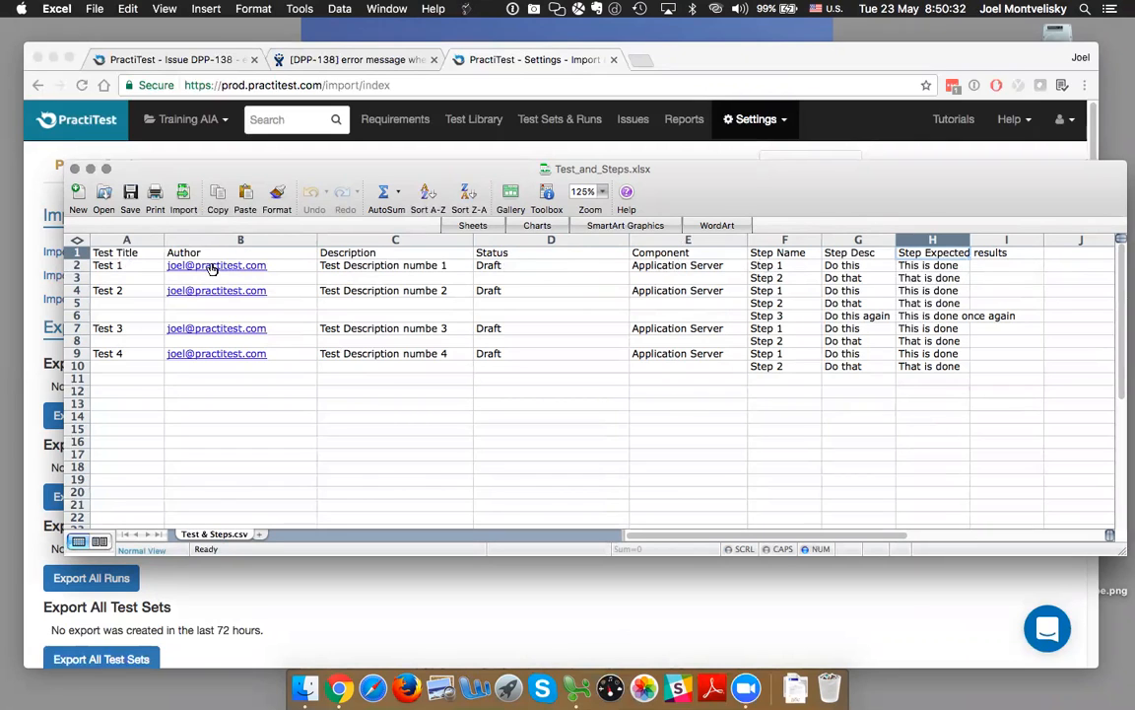
pyautogui.click(153, 265)
pyautogui.moveTo(200, 265); pyautogui.dragTo(946, 284)
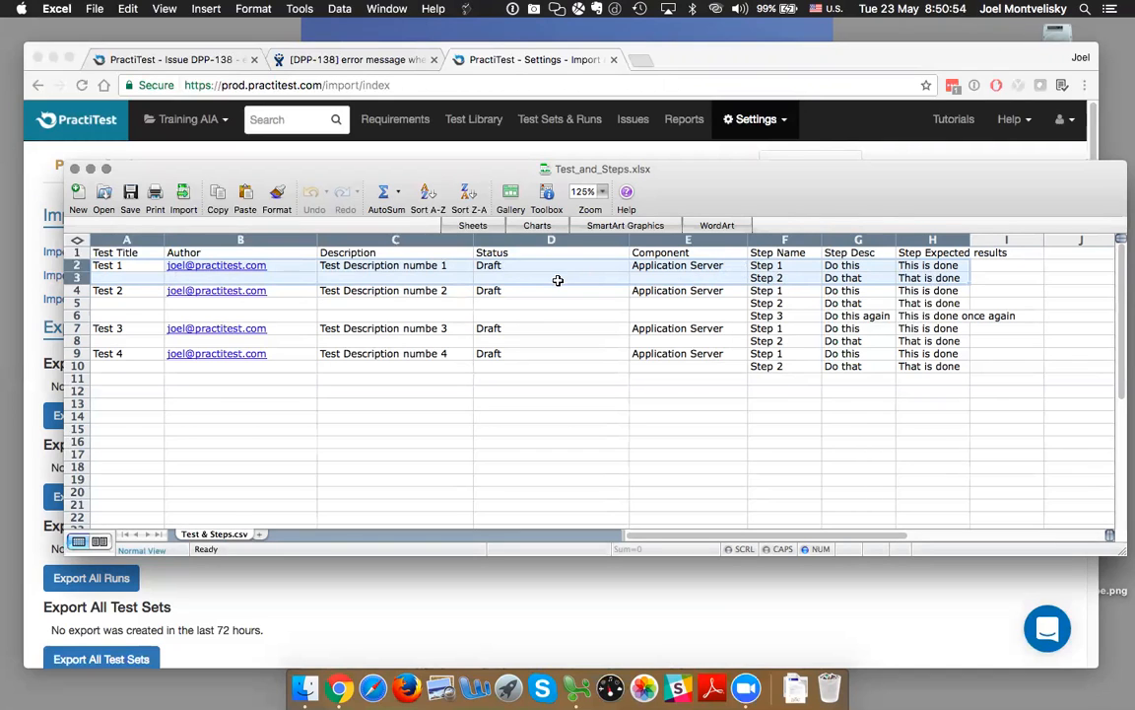
pyautogui.click(532, 303)
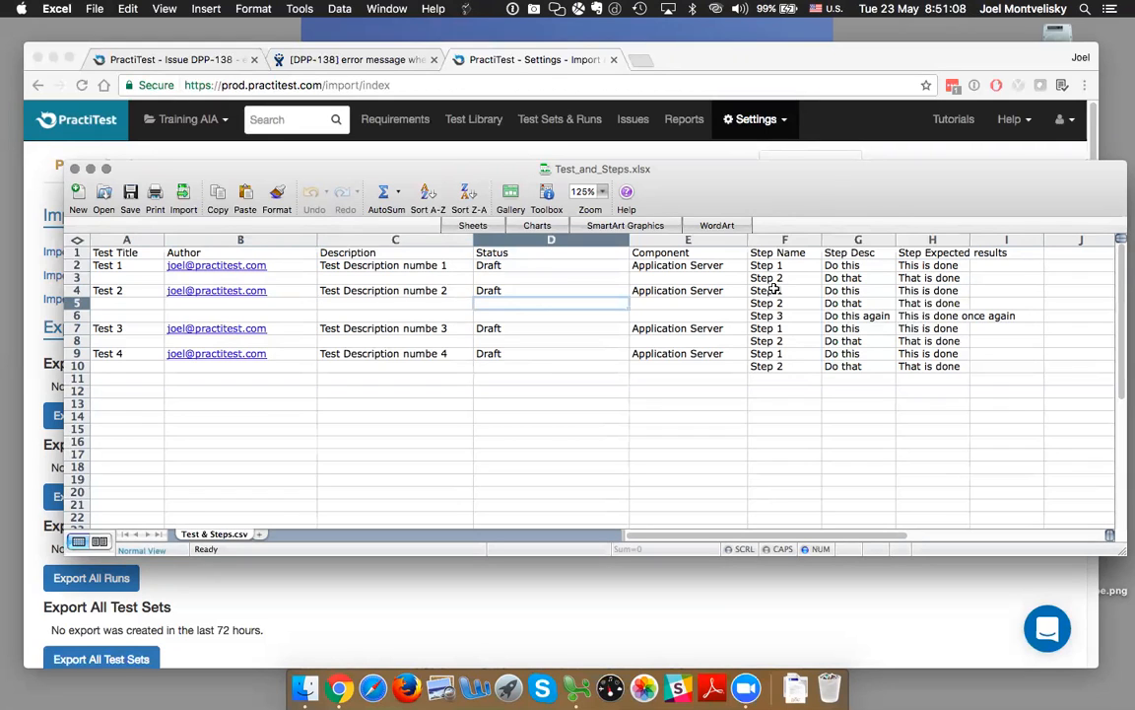
# Arrange the spreadsheet and browser windows one above the other so the import page and the sheet's columns can both be read
pyautogui.moveTo(831, 187); pyautogui.dragTo(796, 510)
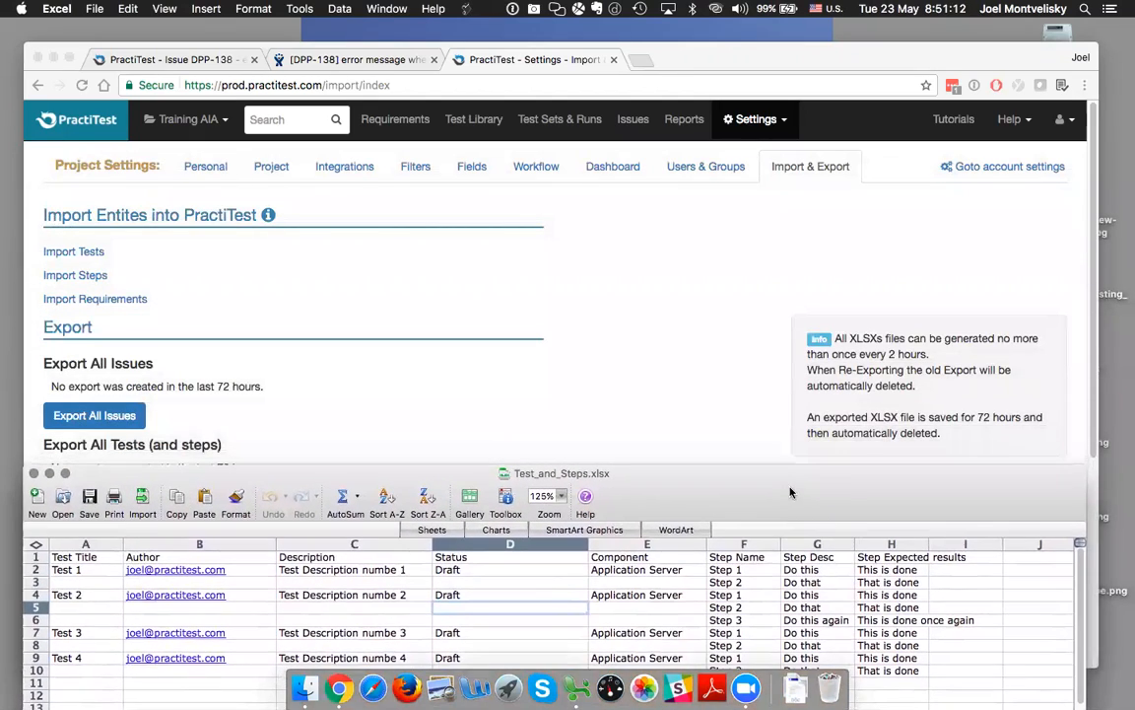
pyautogui.click(740, 389)
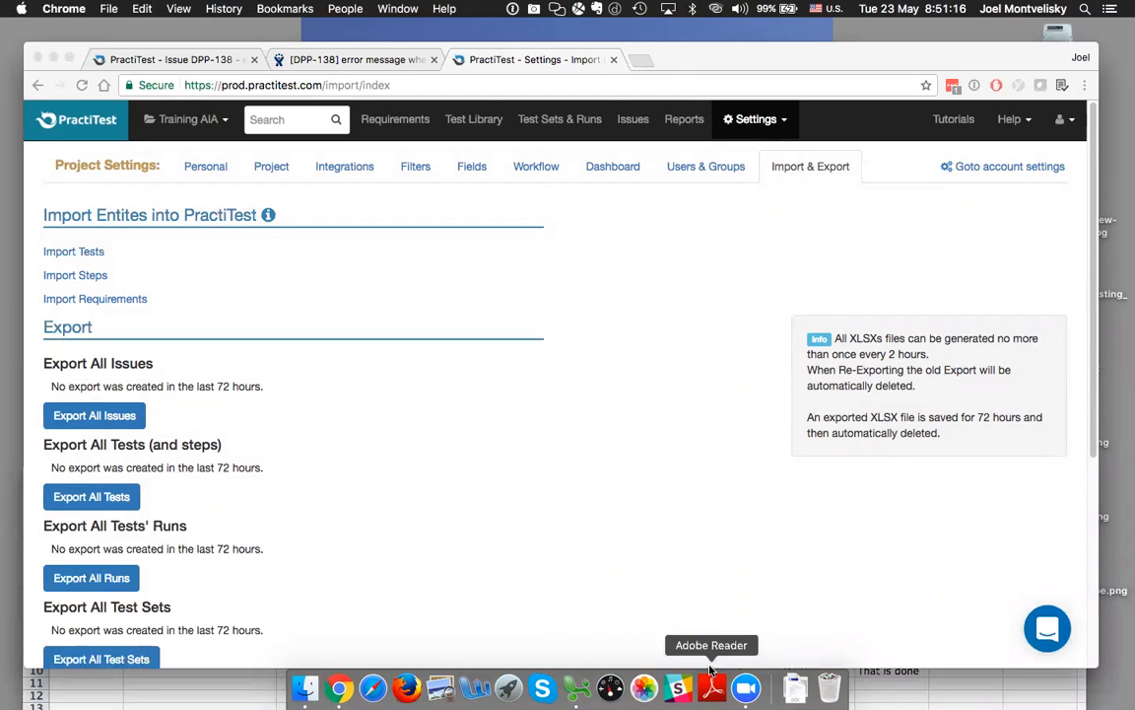
pyautogui.click(777, 45)
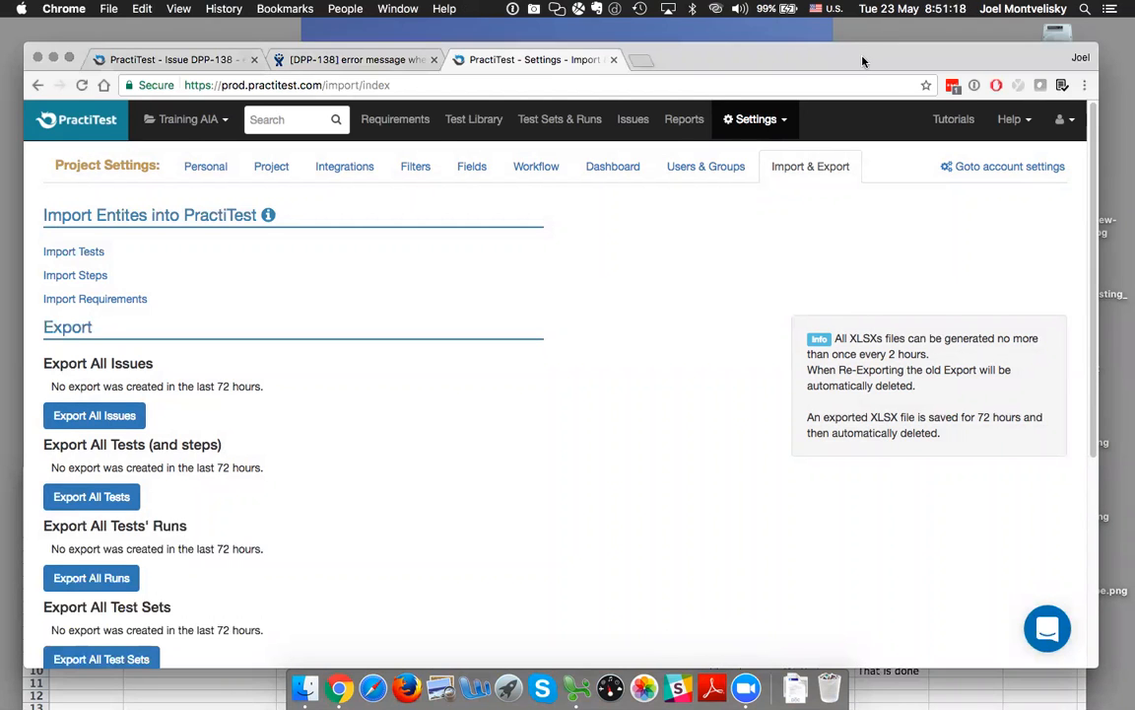
pyautogui.moveTo(862, 61); pyautogui.dragTo(862, 36)
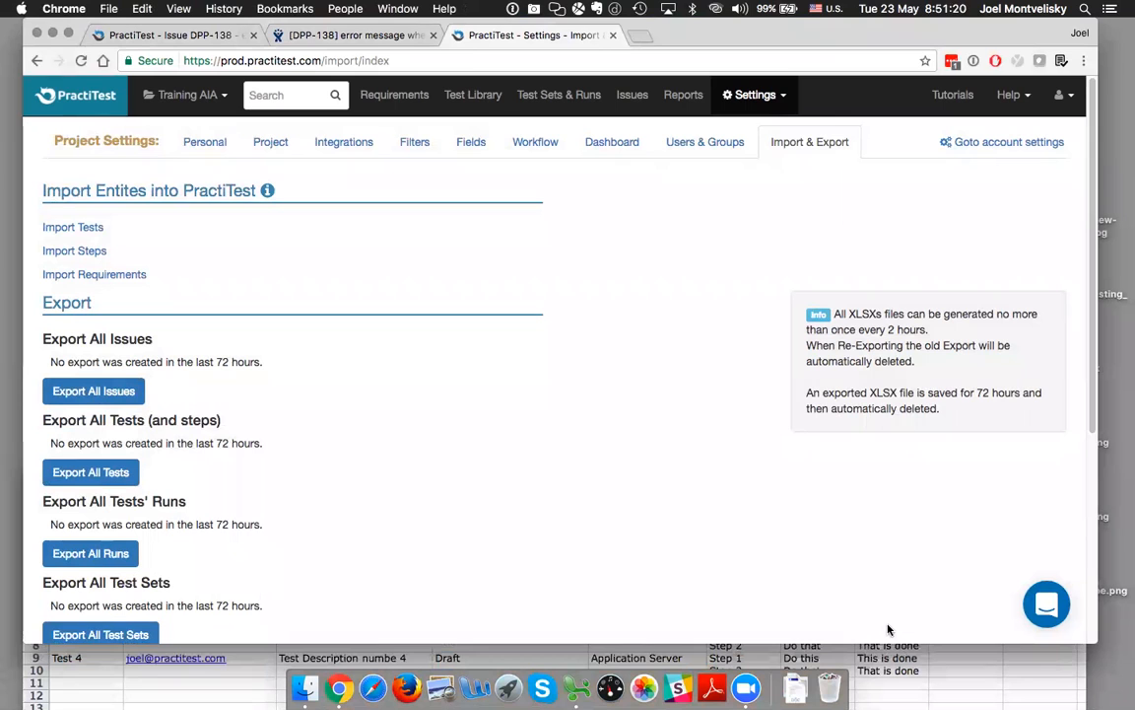
pyautogui.moveTo(886, 641); pyautogui.dragTo(867, 505)
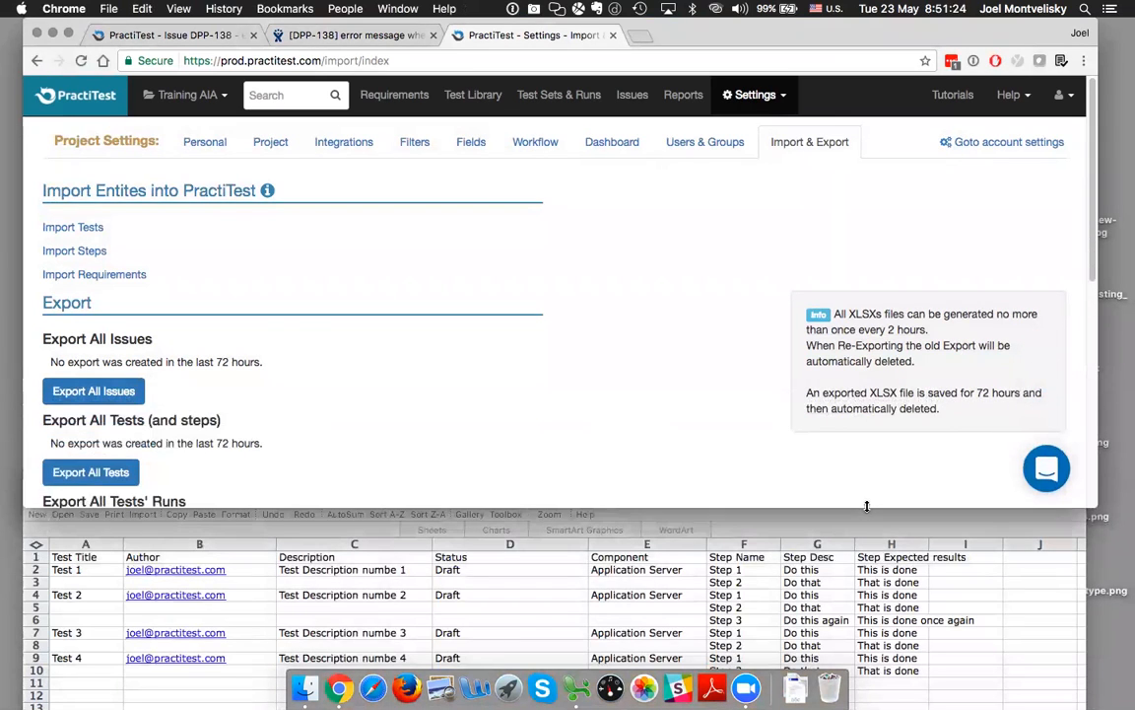
# Start a tests import and map Description to column C, Status to column D and Author to column B
pyautogui.click(93, 228)
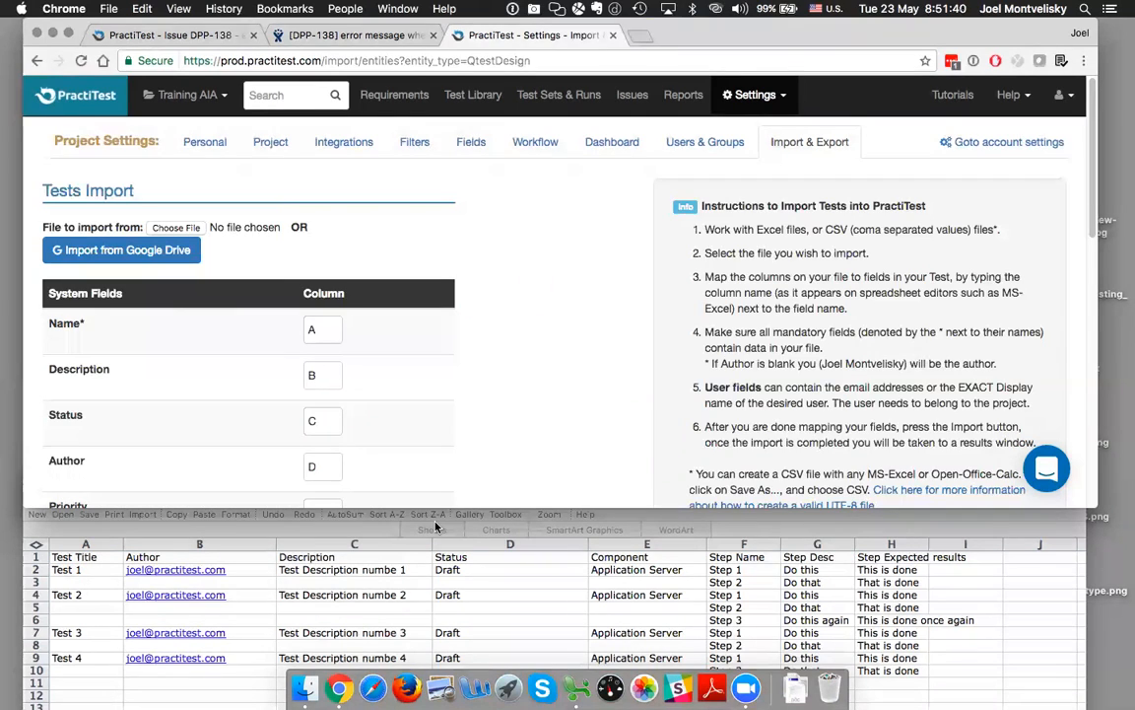
pyautogui.moveTo(324, 373); pyautogui.dragTo(292, 372)
pyautogui.write('C')
pyautogui.press('Down')
pyautogui.press('Return')
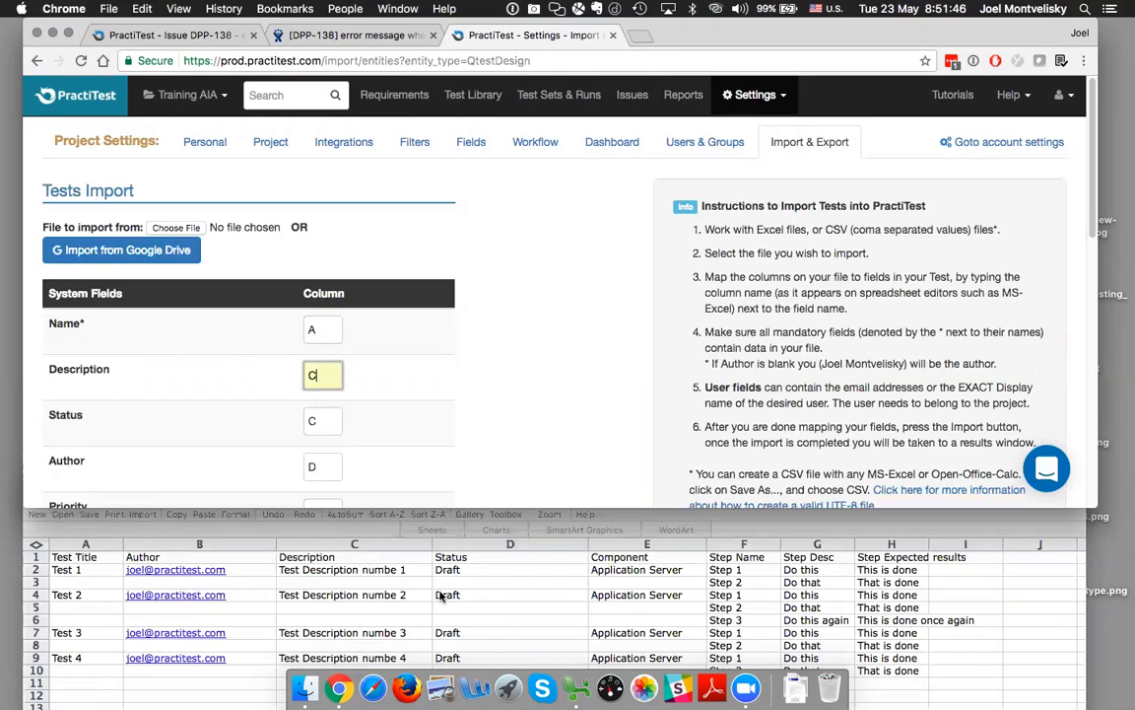
pyautogui.moveTo(322, 424); pyautogui.dragTo(277, 424)
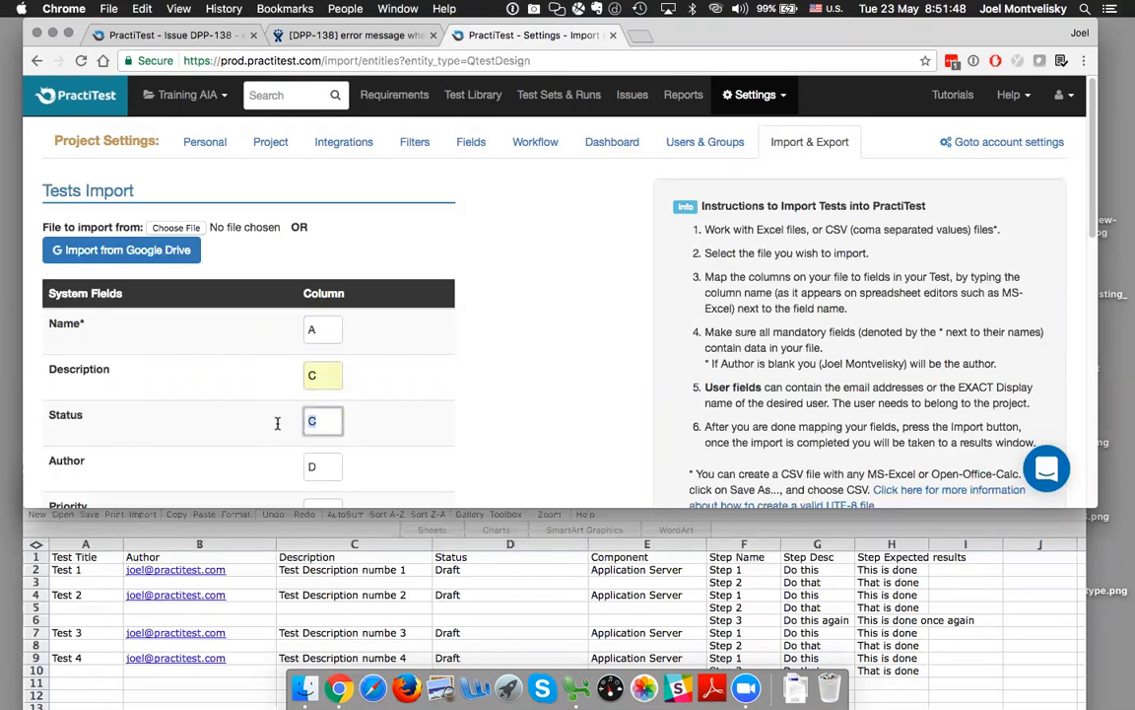
pyautogui.write('D')
pyautogui.click(319, 448)
pyautogui.scroll(-2, 427, 424)
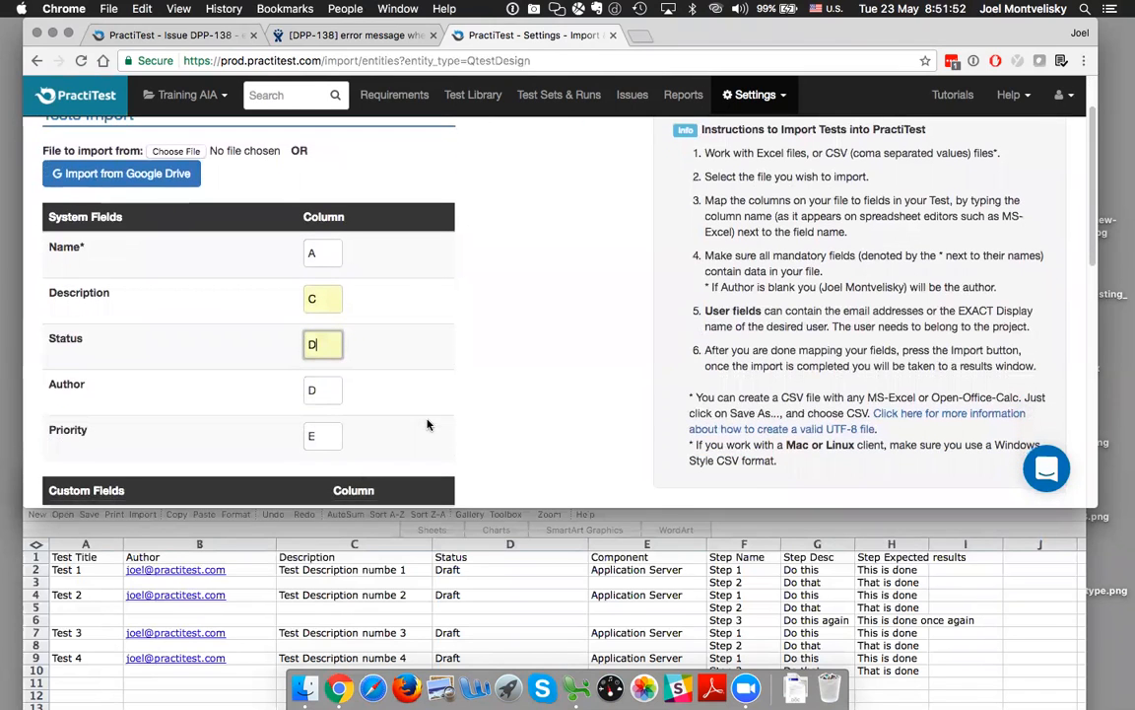
pyautogui.click(314, 390)
pyautogui.write('b')
# Clear the column mappings for the Priority, Test Level and Testing Phase fields
pyautogui.click(322, 434)
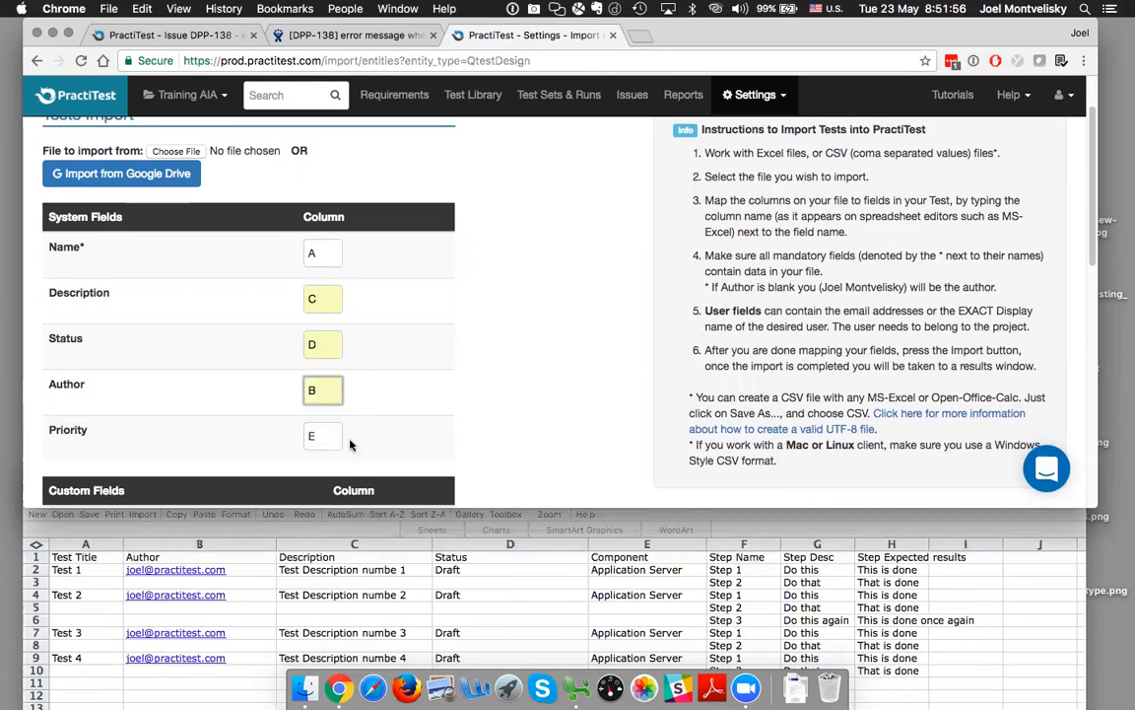
pyautogui.scroll(-2, 350, 438)
pyautogui.click(326, 363)
pyautogui.press('BackSpace')
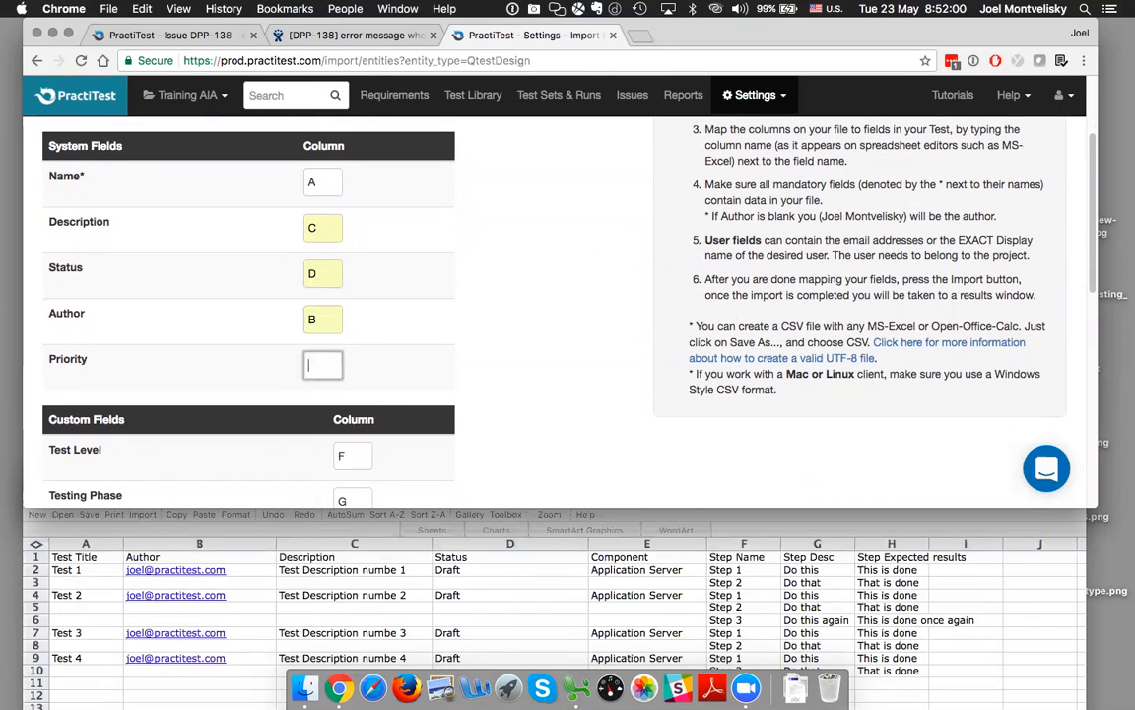
pyautogui.press('Tab')
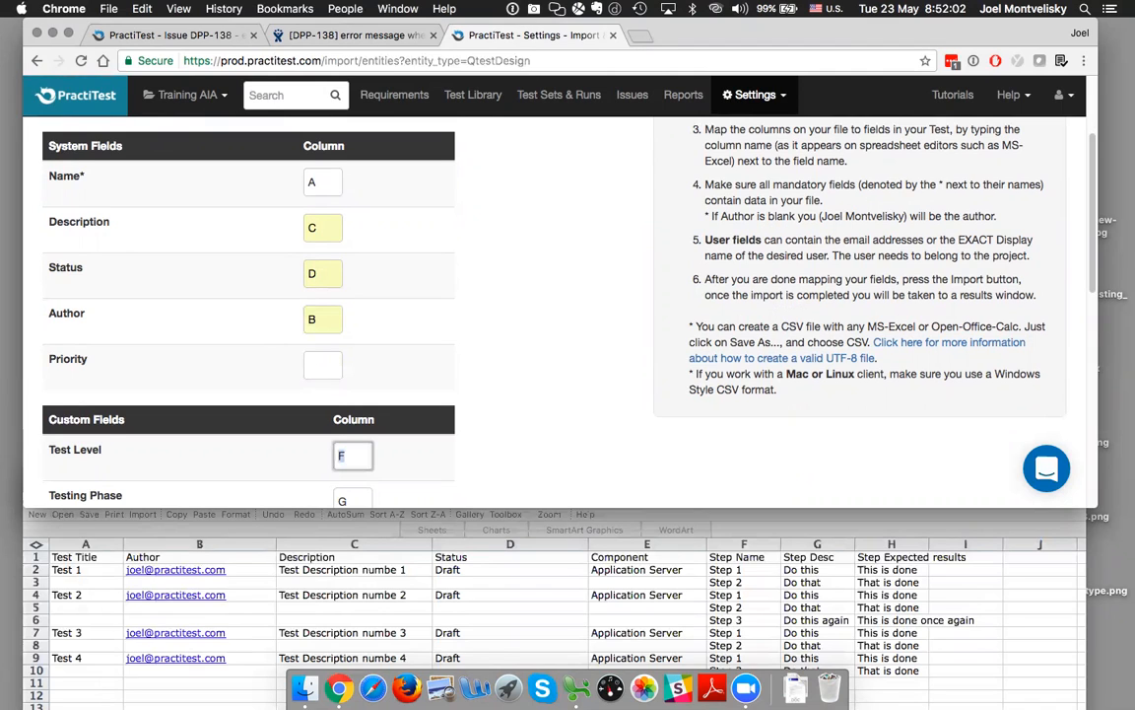
pyautogui.press('BackSpace')
pyautogui.press('Tab')
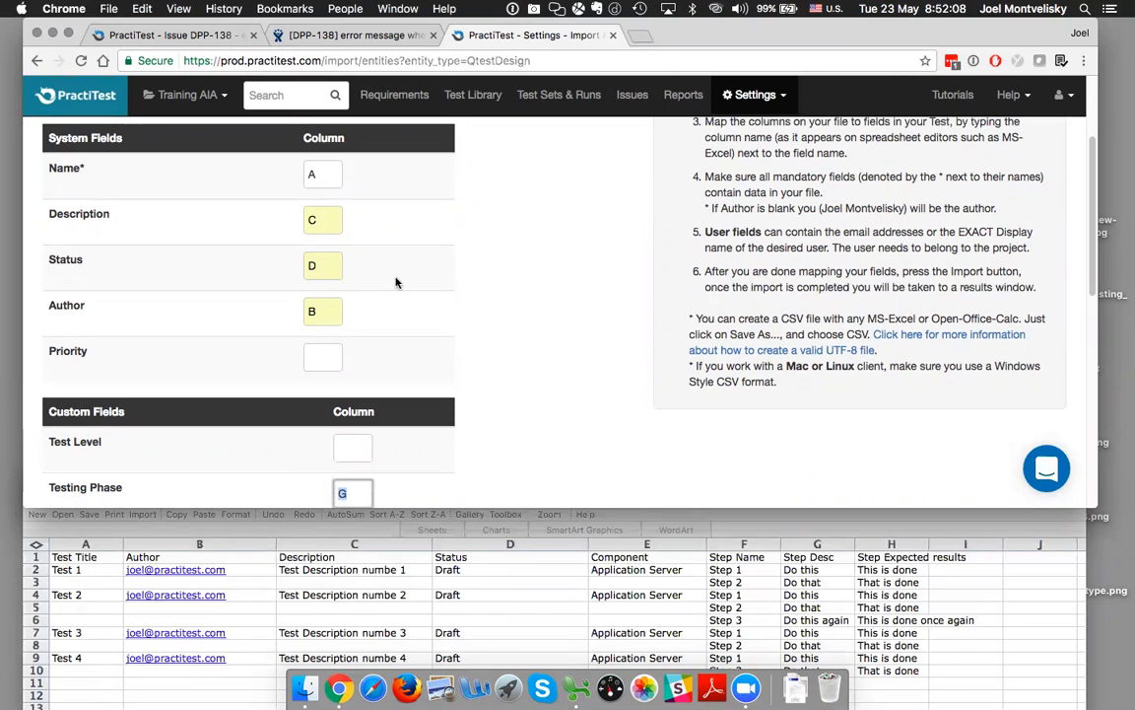
pyautogui.scroll(-3, 395, 282)
pyautogui.press('BackSpace')
# Map Product Component to column E and clear the Sub Component mapping
pyautogui.click(353, 383)
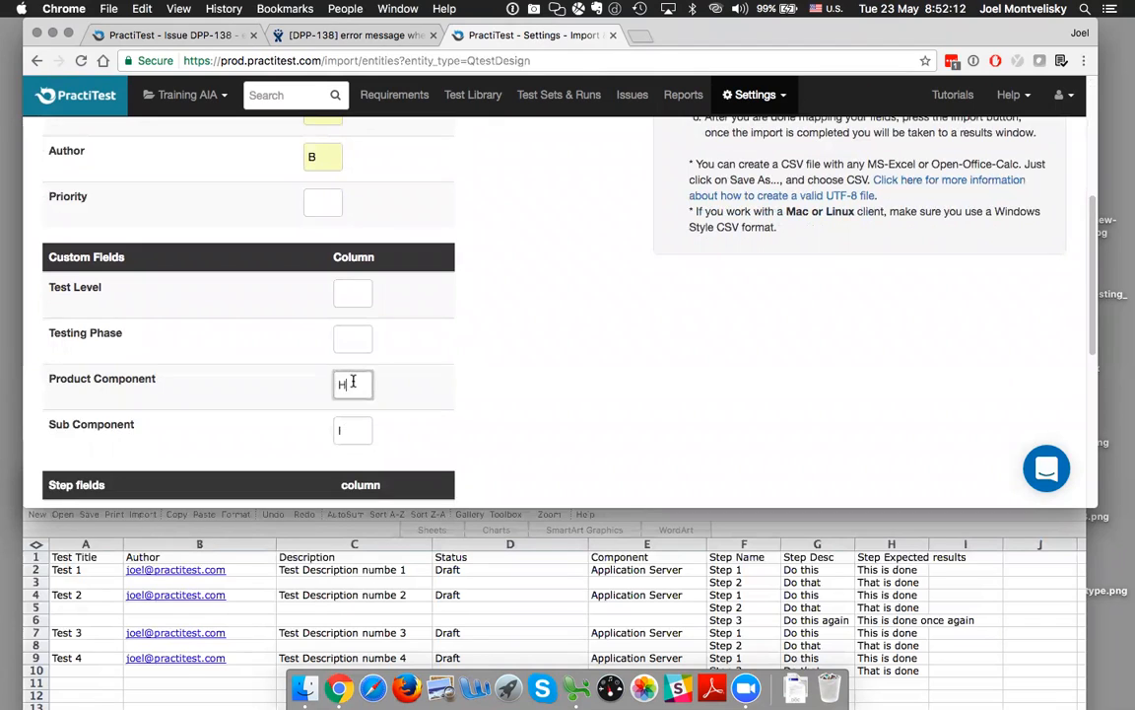
pyautogui.press('BackSpace')
pyautogui.write('E')
pyautogui.click(337, 431)
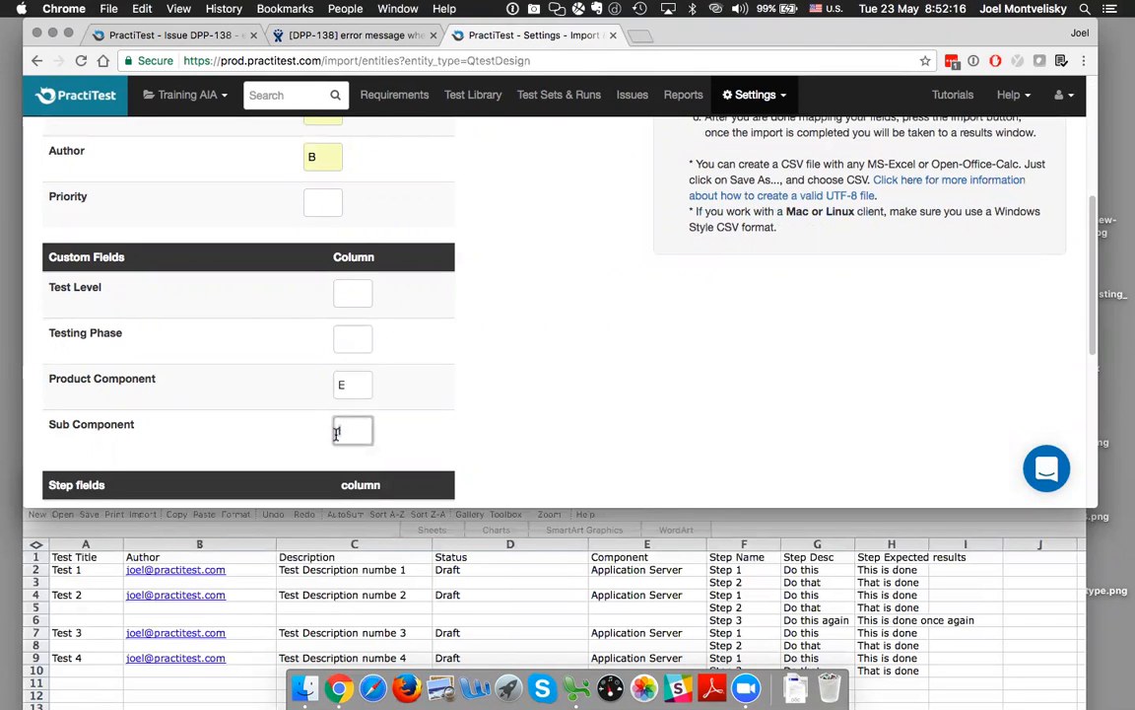
# Map Step name to column F, Step description to G and Step expected results to H, leaving Step position blank
pyautogui.scroll(-6, 122, 260)
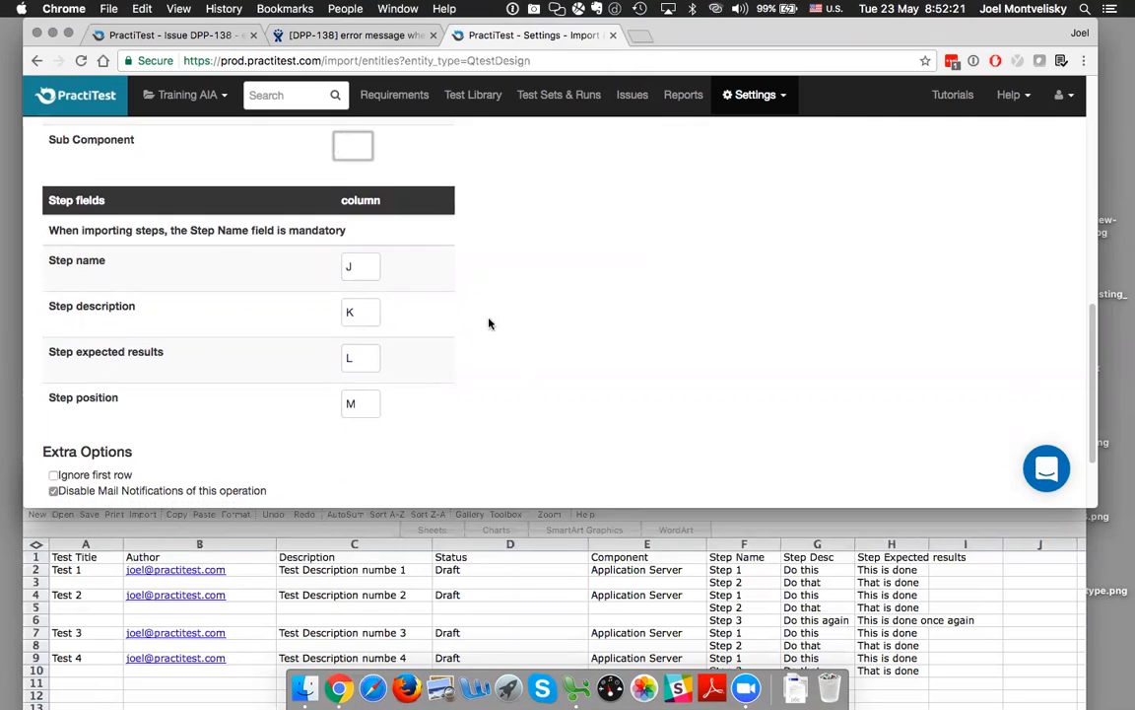
pyautogui.click(362, 266)
pyautogui.press('BackSpace')
pyautogui.write('F')
pyautogui.press('Tab')
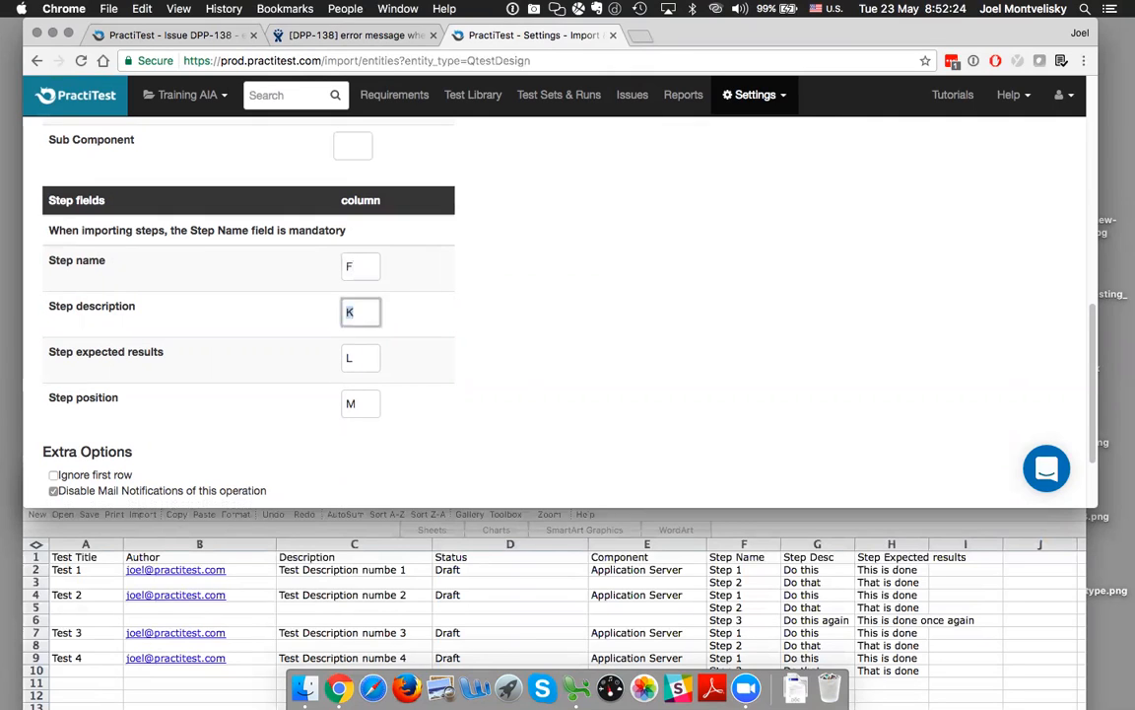
pyautogui.write('G')
pyautogui.press('Tab')
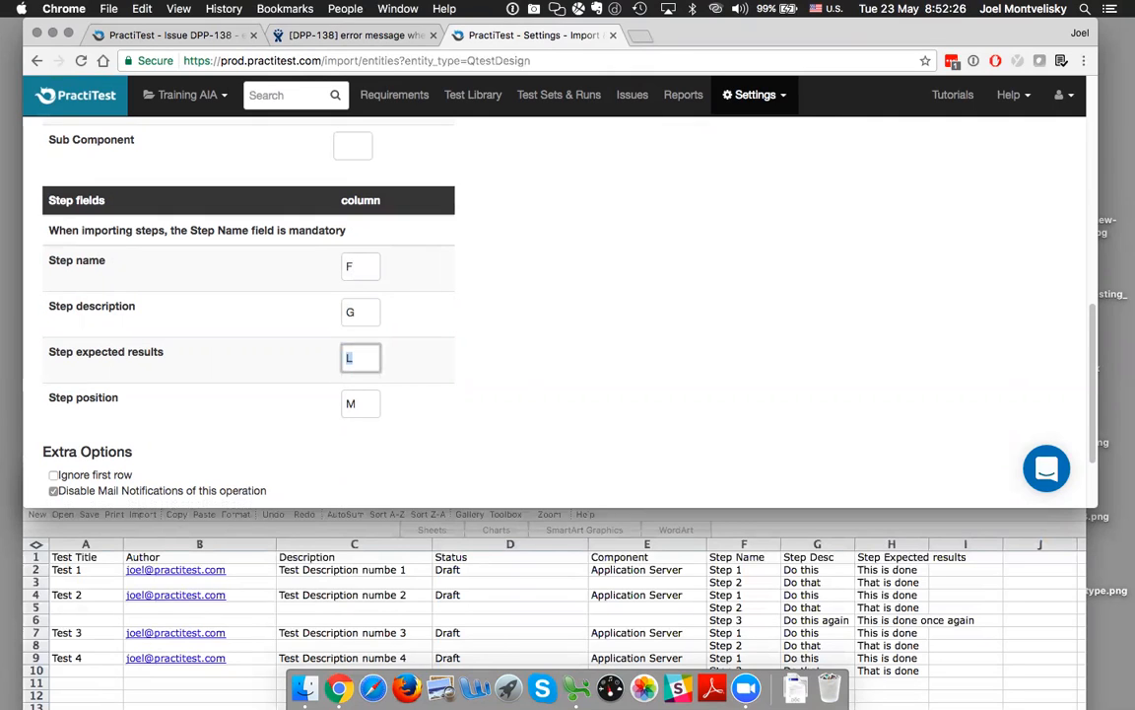
pyautogui.write('H')
pyautogui.press('Tab')
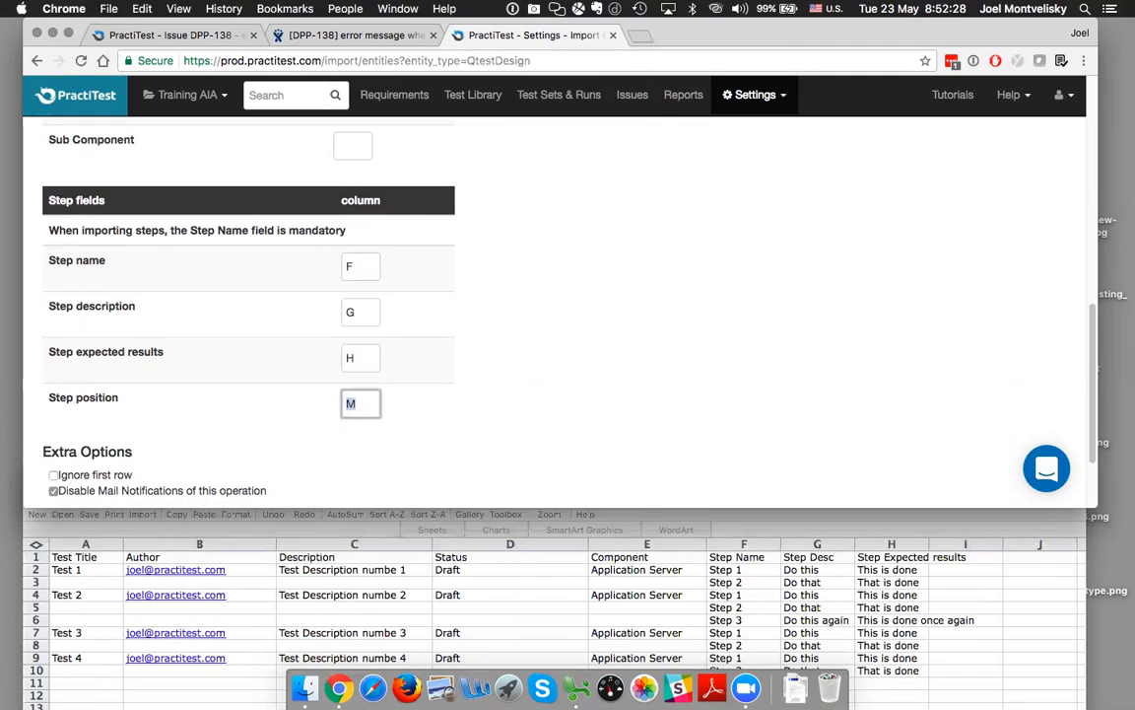
pyautogui.press('BackSpace')
# Set the import to ignore the first row and choose Test_and_Steps.xlsx from the Desktop as its source file
pyautogui.click(53, 475)
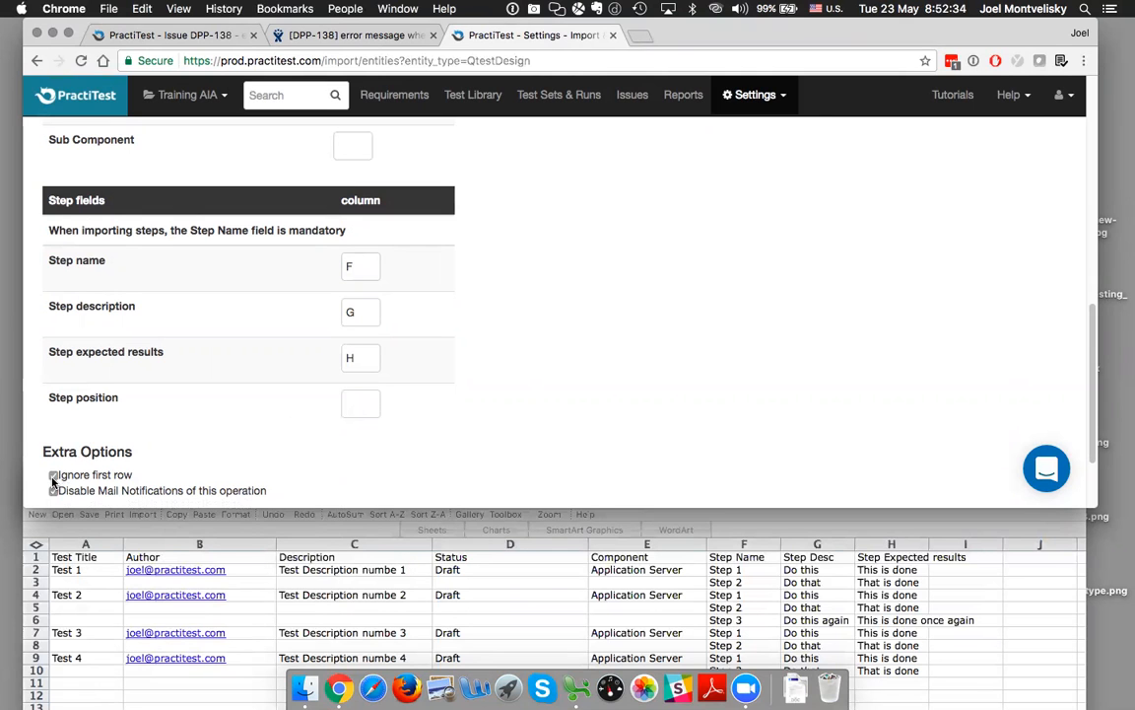
pyautogui.scroll(15, 342, 397)
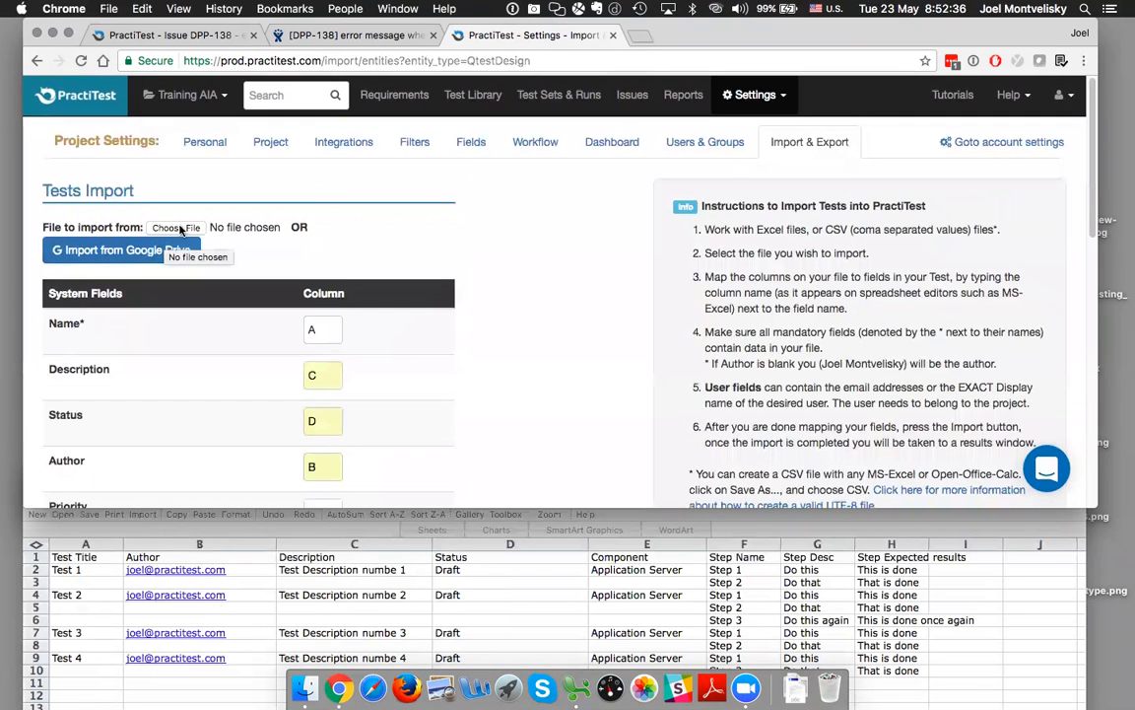
pyautogui.click(181, 230)
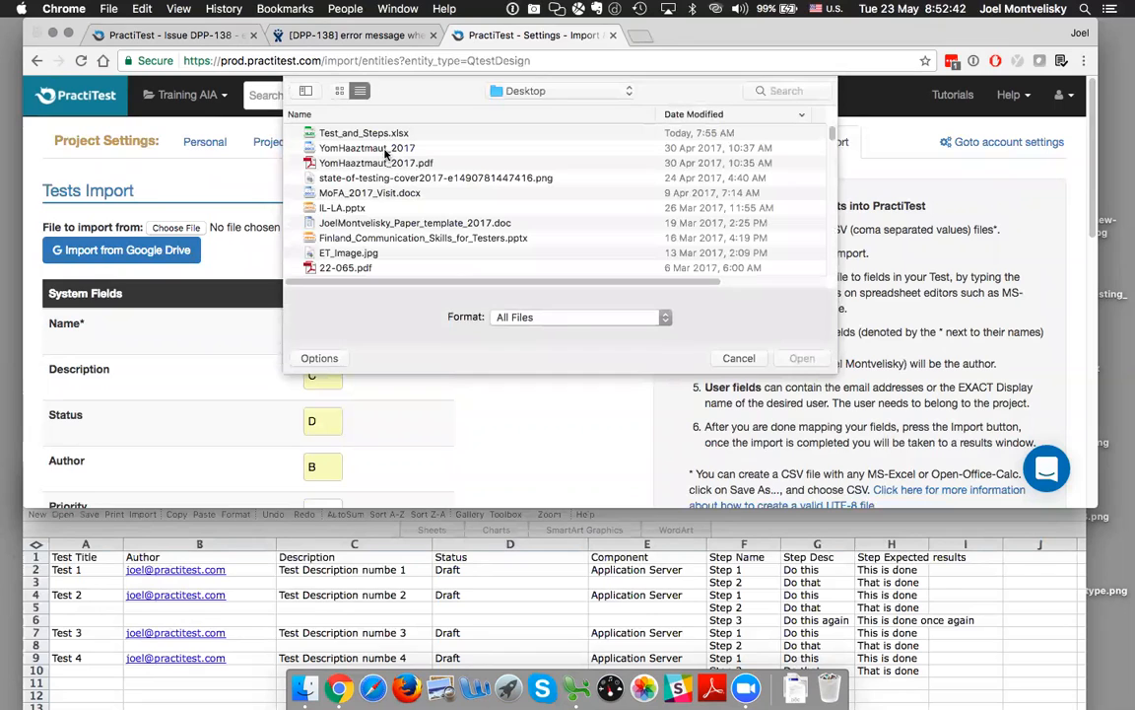
pyautogui.click(385, 132)
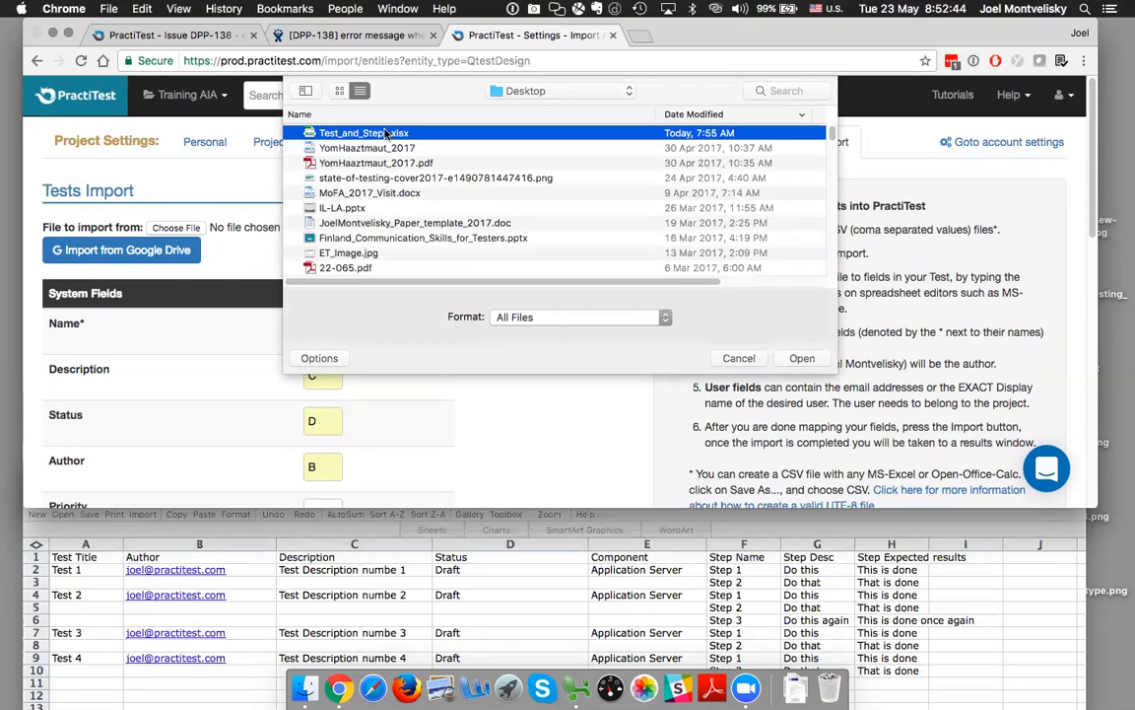
pyautogui.click(802, 358)
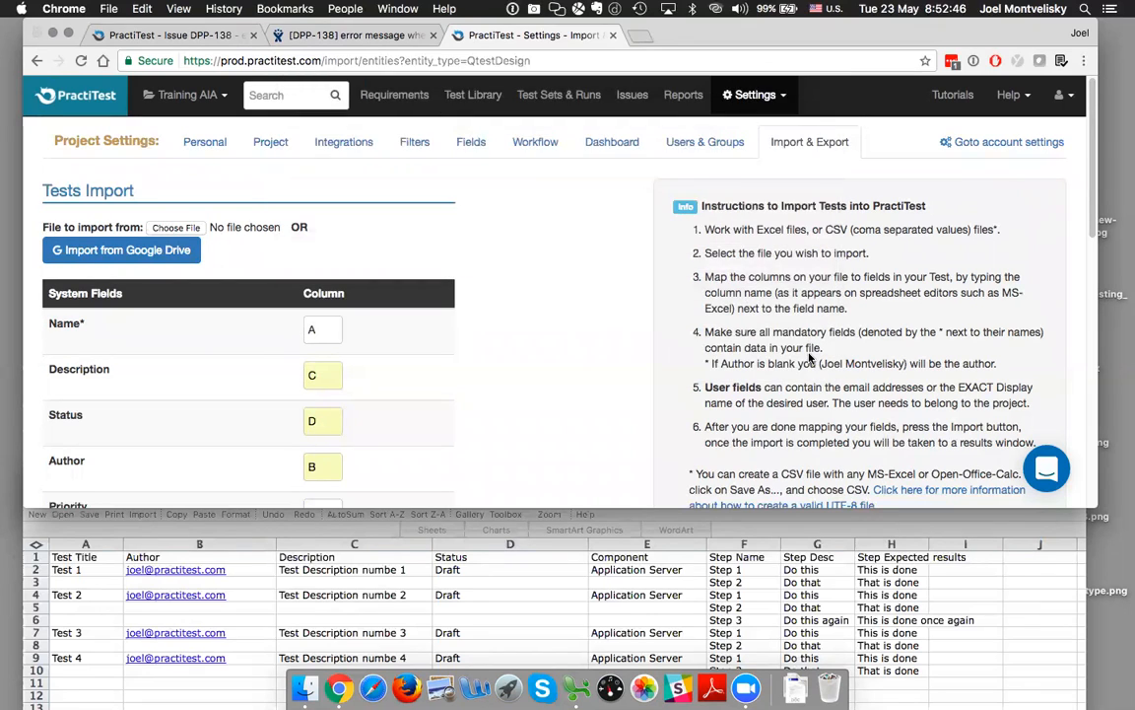
# Import the tests with the current column mappings and confirm the operation
pyautogui.scroll(-15, 359, 294)
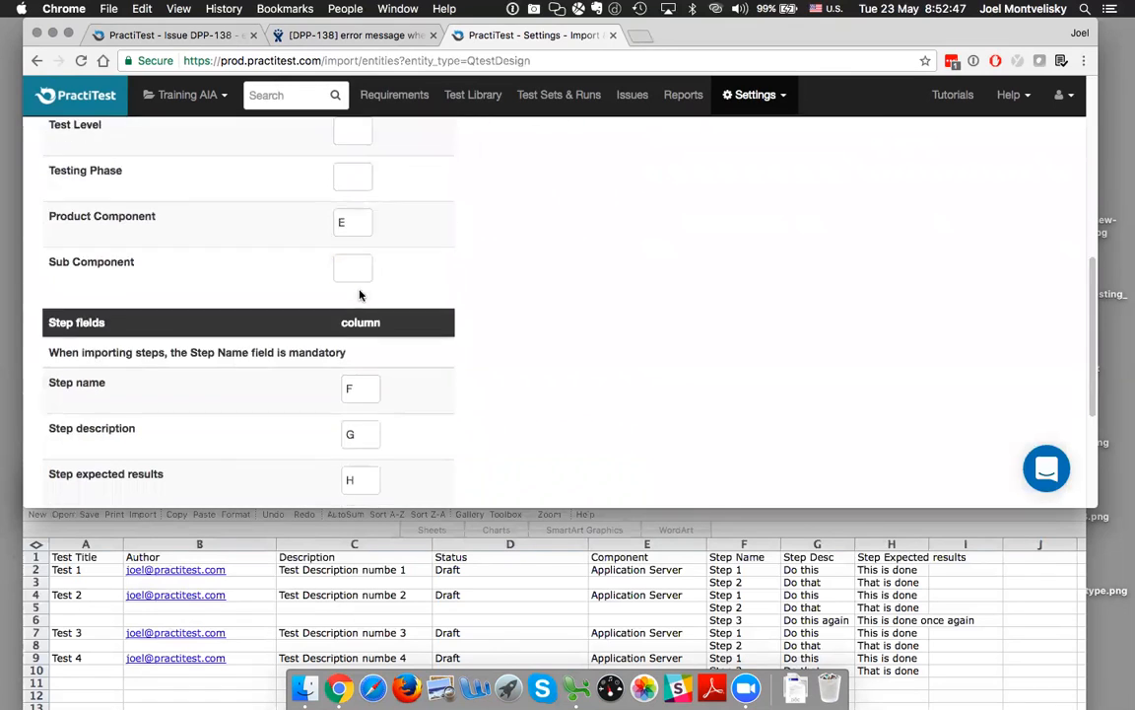
pyautogui.click(69, 414)
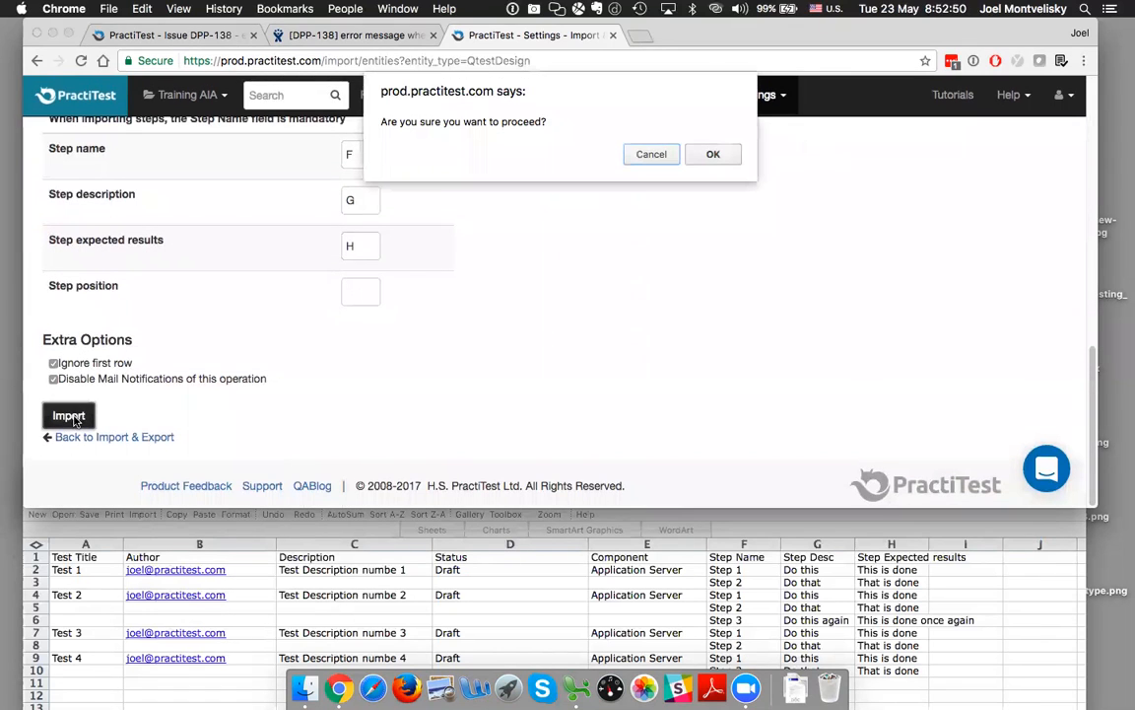
pyautogui.click(714, 155)
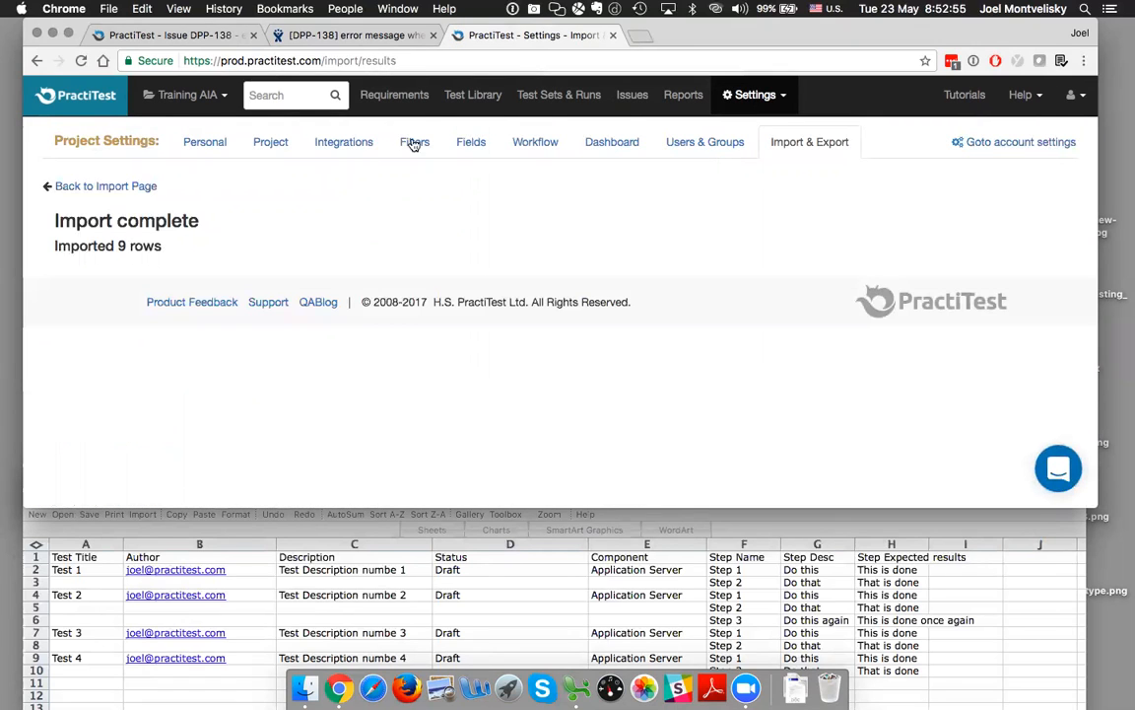
# List all tests in the Test Library in an enlarged window and open Test 4 to check its imported fields
pyautogui.click(475, 94)
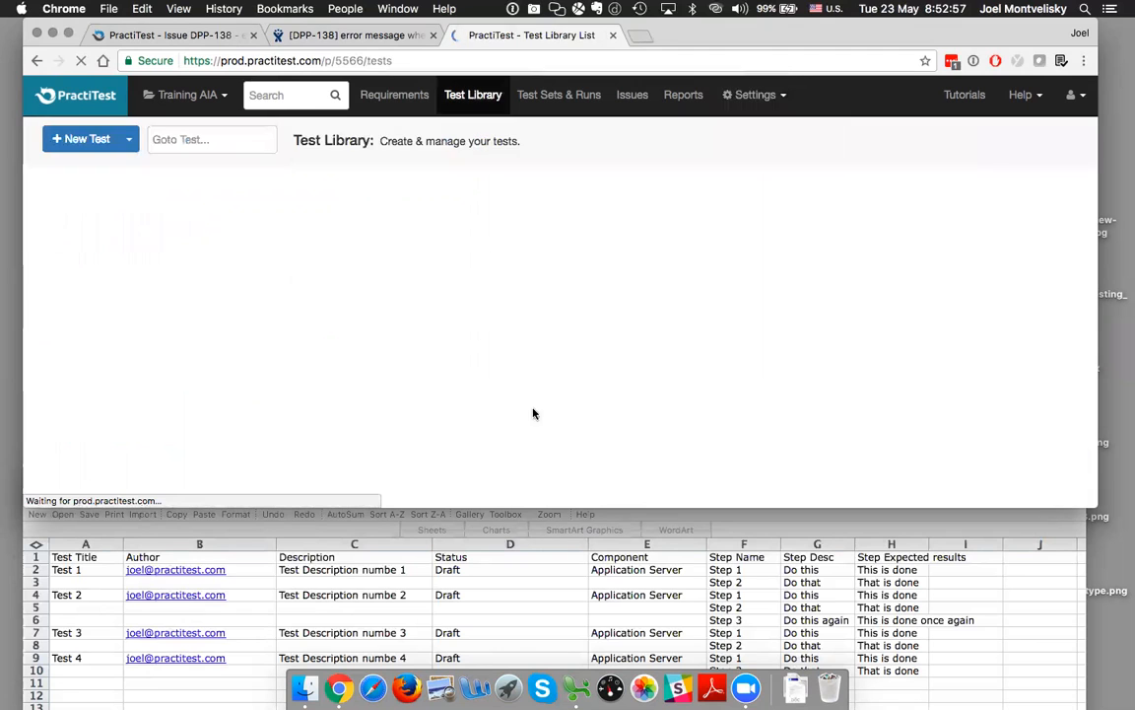
pyautogui.moveTo(537, 506); pyautogui.dragTo(537, 648)
pyautogui.click(91, 255)
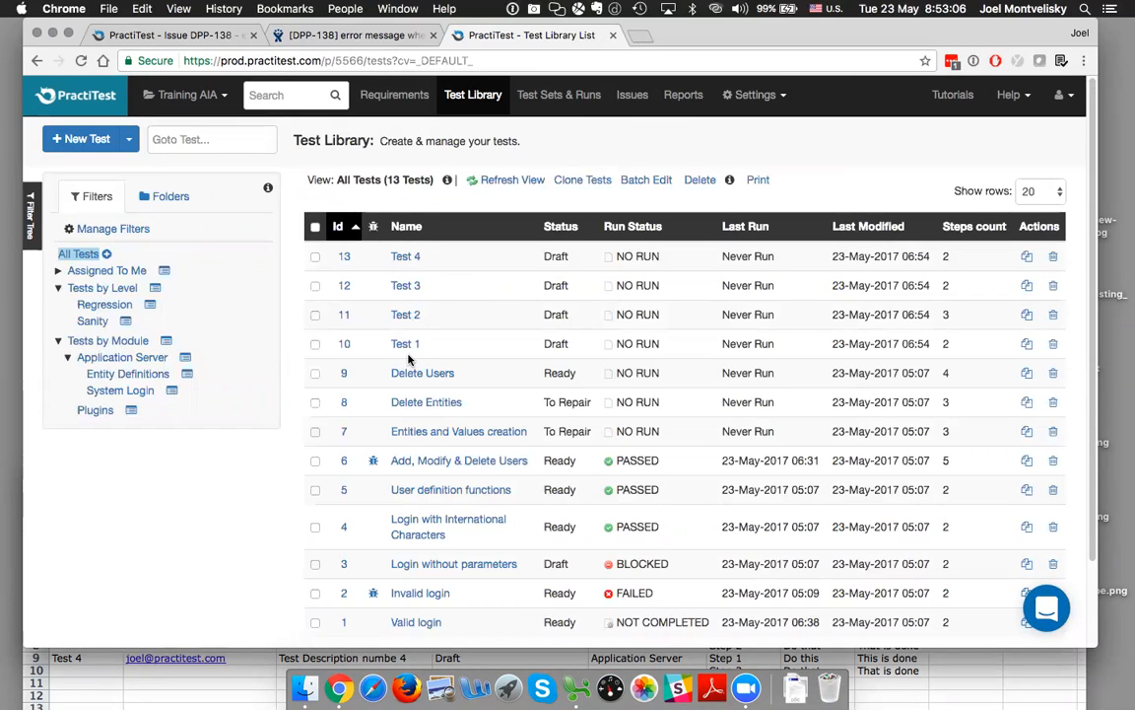
pyautogui.click(406, 259)
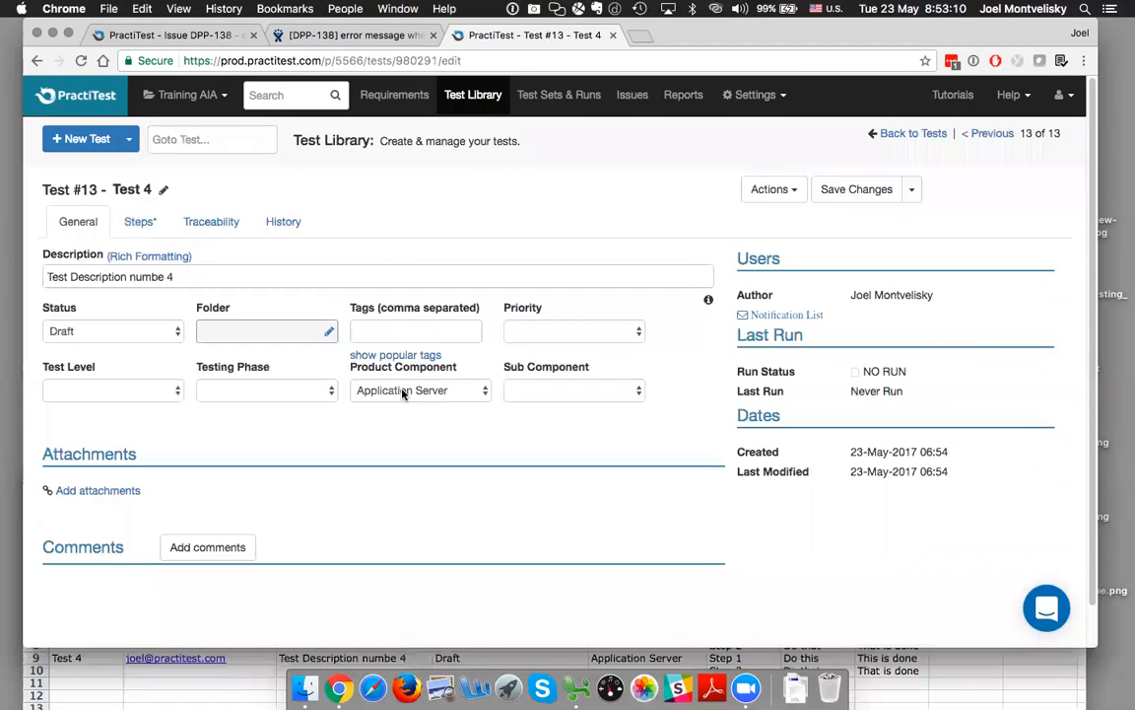
# Return to the Test Library, filter it by the Application Server module and select Test 4, Test 2 and Test 1
pyautogui.click(456, 97)
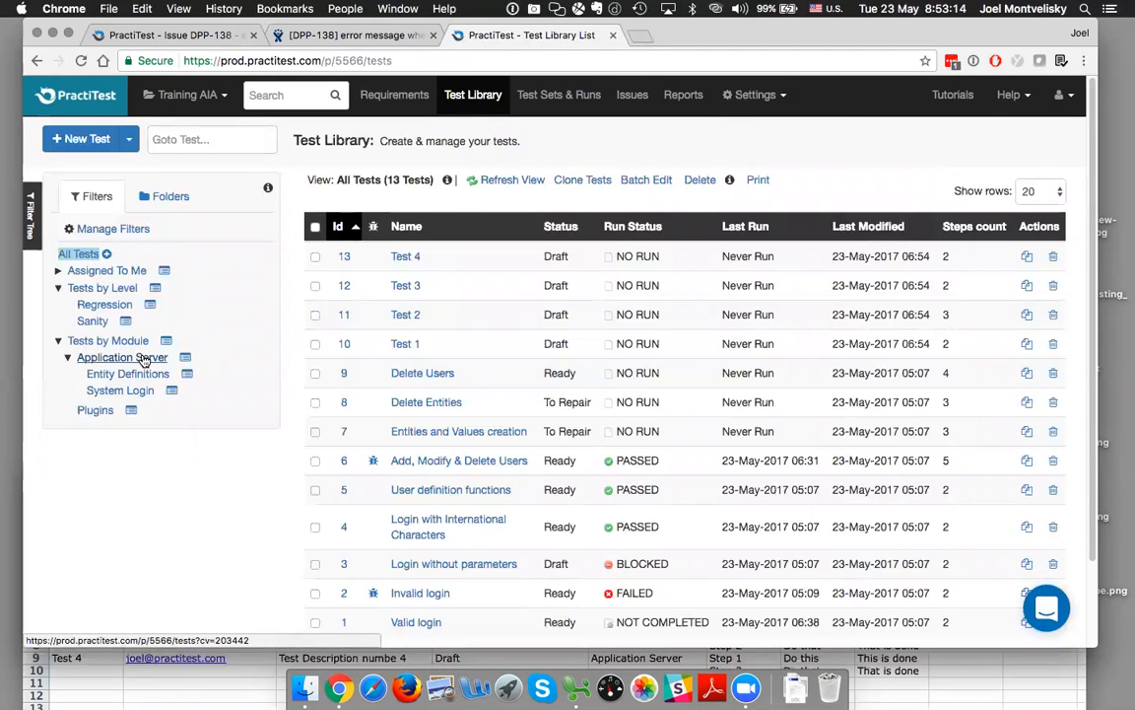
pyautogui.click(144, 361)
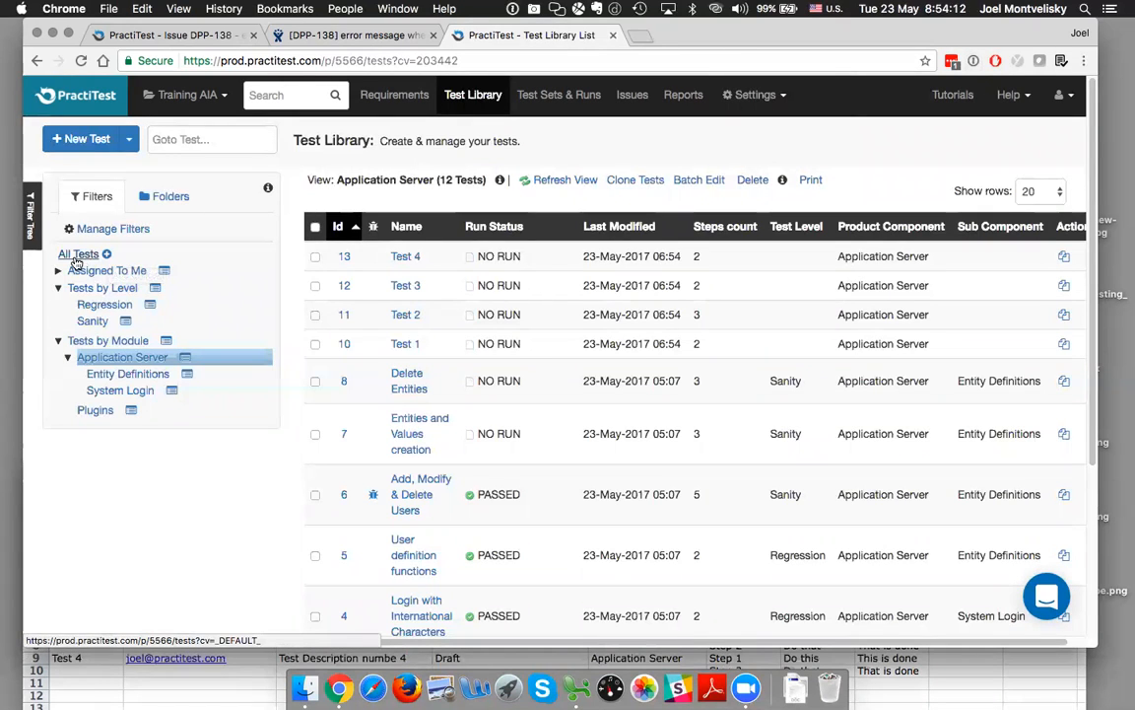
pyautogui.click(315, 256)
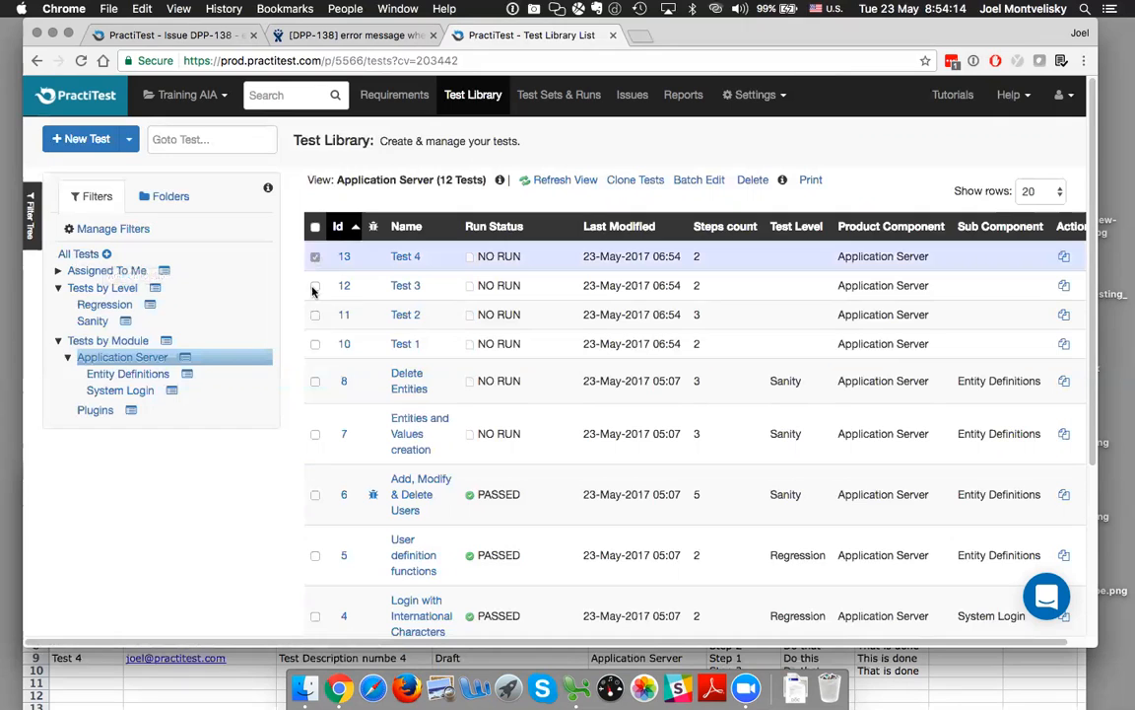
pyautogui.click(314, 315)
pyautogui.click(315, 343)
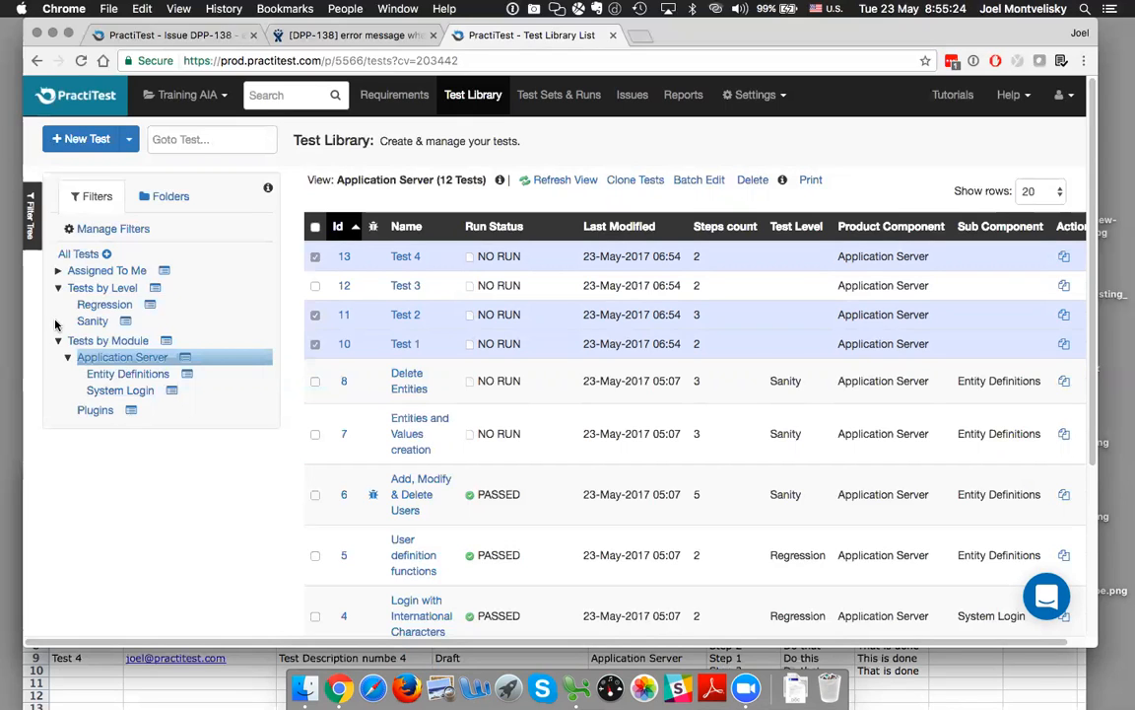
# View the list of support chat conversations with PractiTest and close it
pyautogui.click(1047, 599)
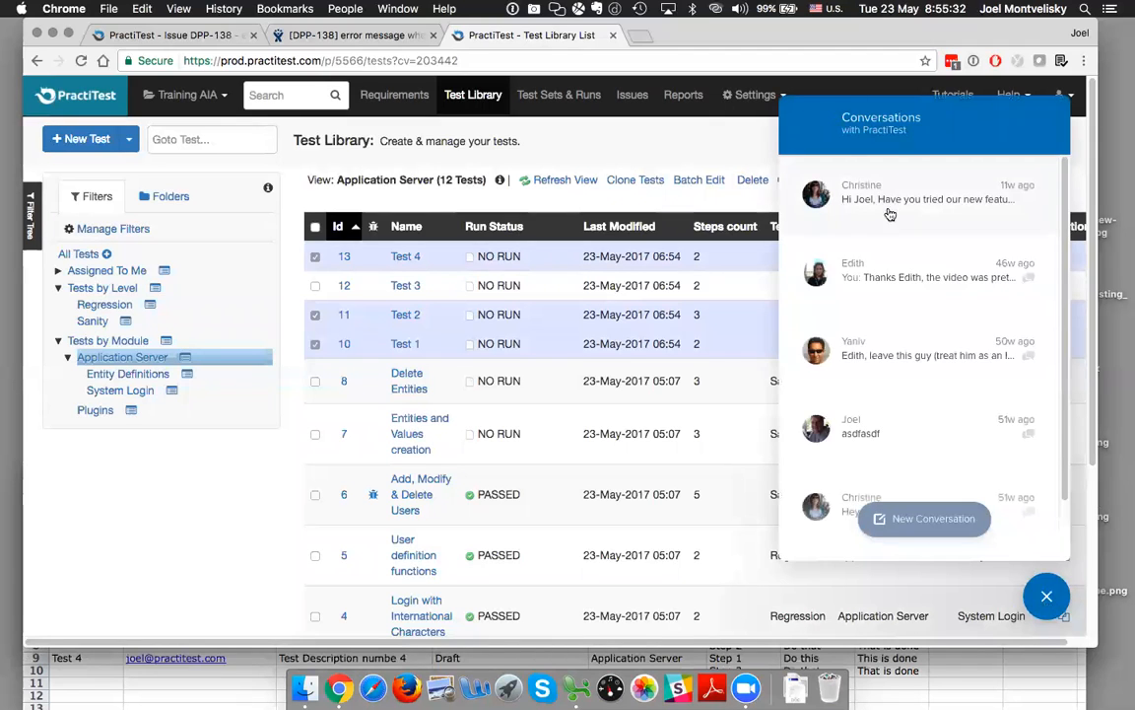
pyautogui.click(1051, 590)
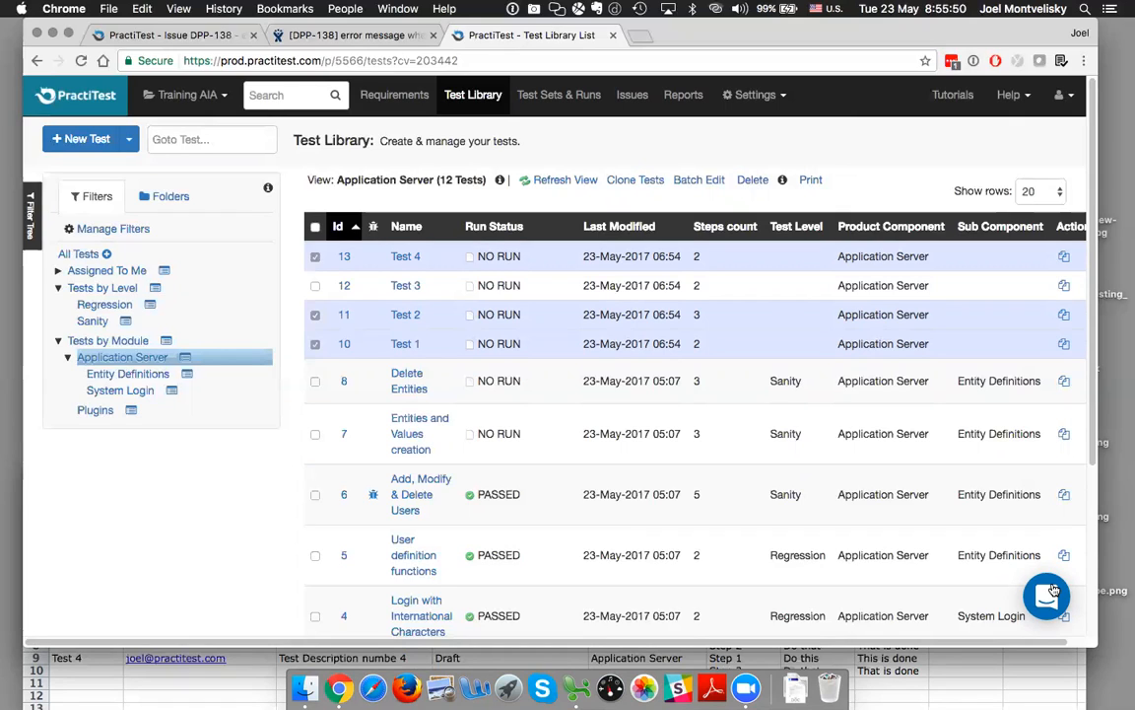
# Open the Tutorials page and then the Discussion Forums from the help resources
pyautogui.click(953, 99)
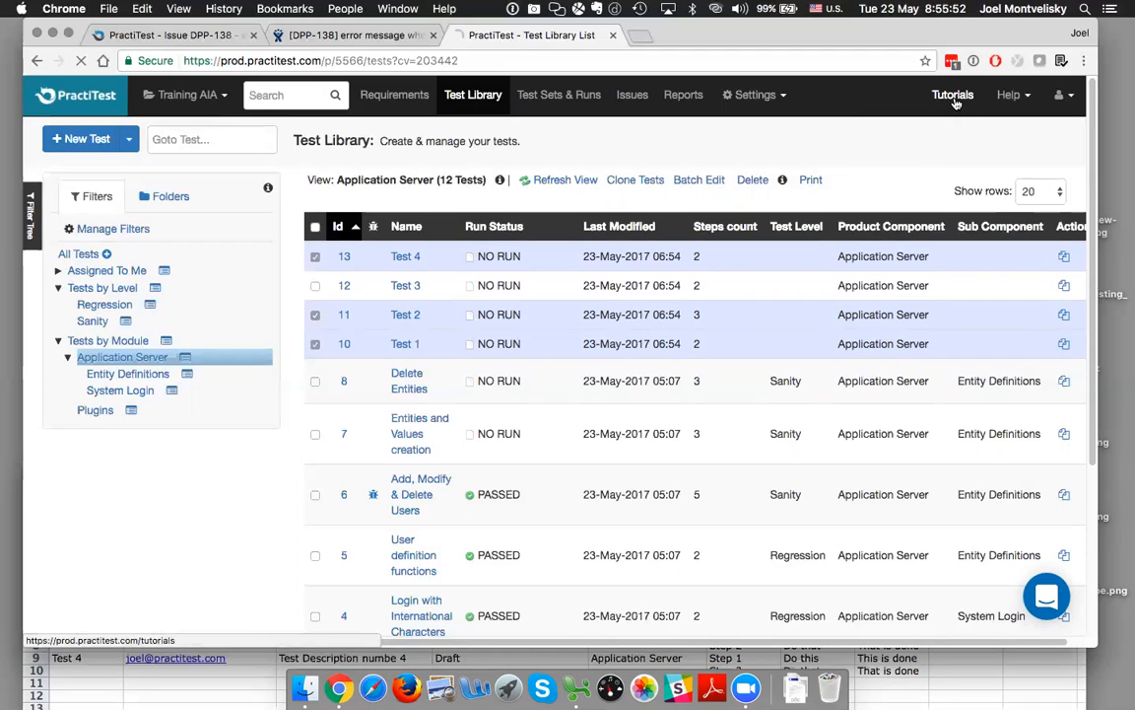
pyautogui.click(1021, 97)
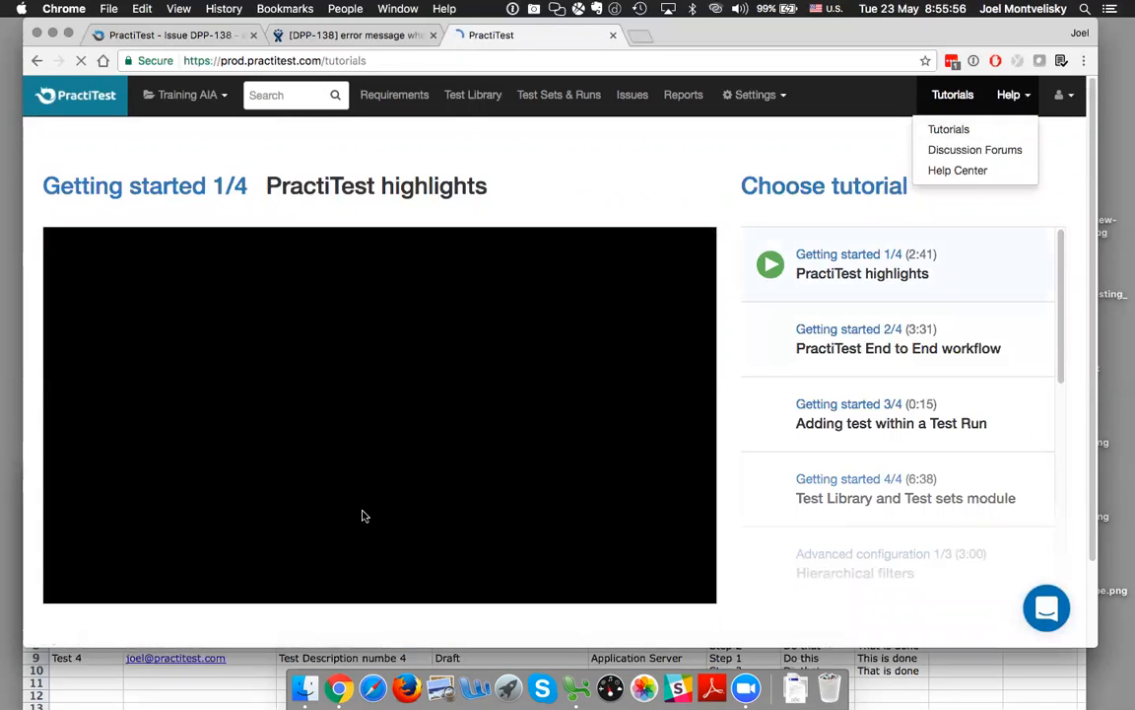
pyautogui.click(936, 154)
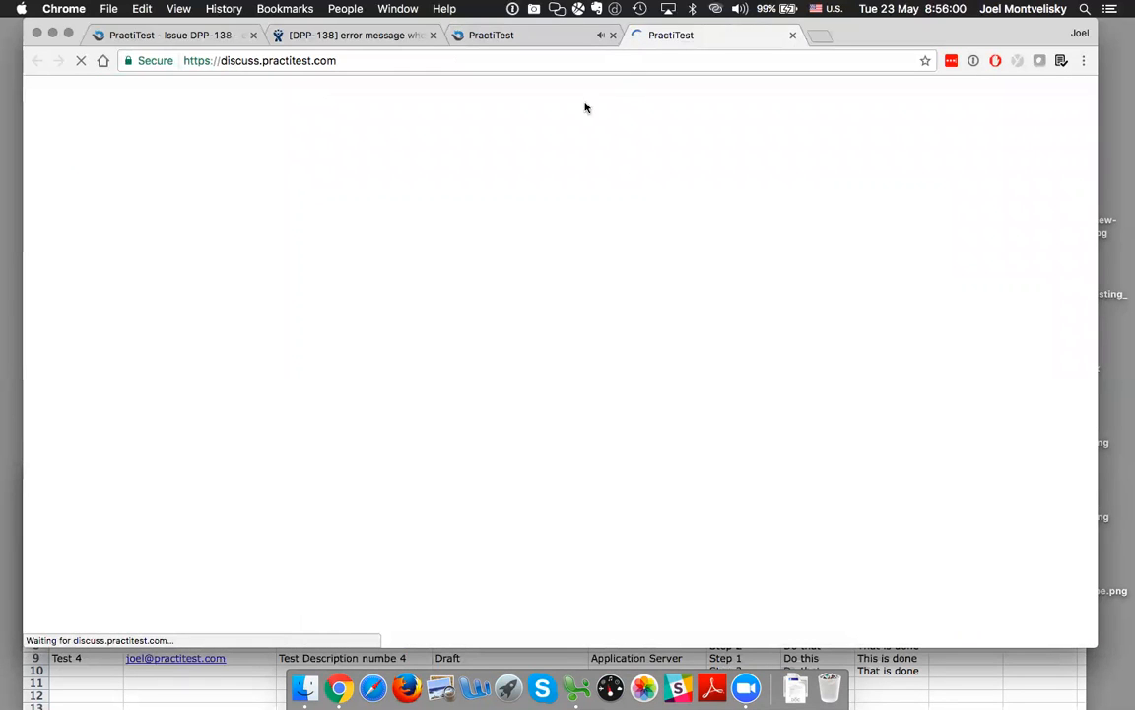
# Return to the Tutorials page and pause the PractiTest highlights video, moving the browser window down to reach its controls and back up
pyautogui.moveTo(883, 37); pyautogui.dragTo(880, 129)
pyautogui.click(566, 131)
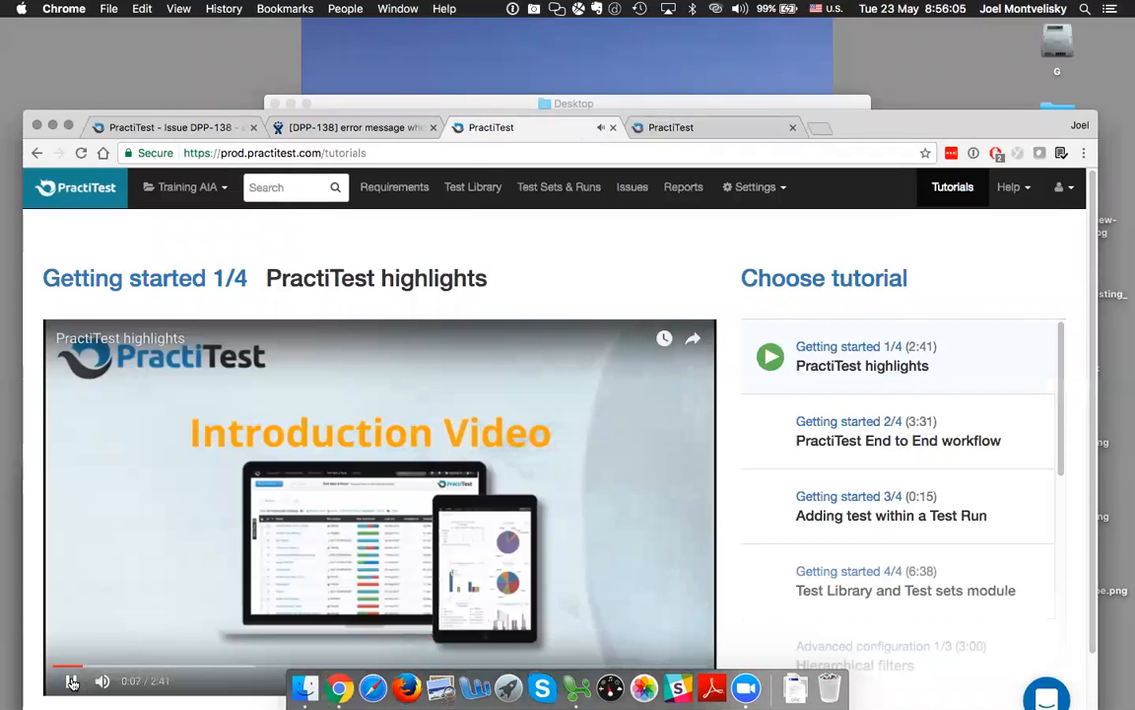
pyautogui.click(72, 681)
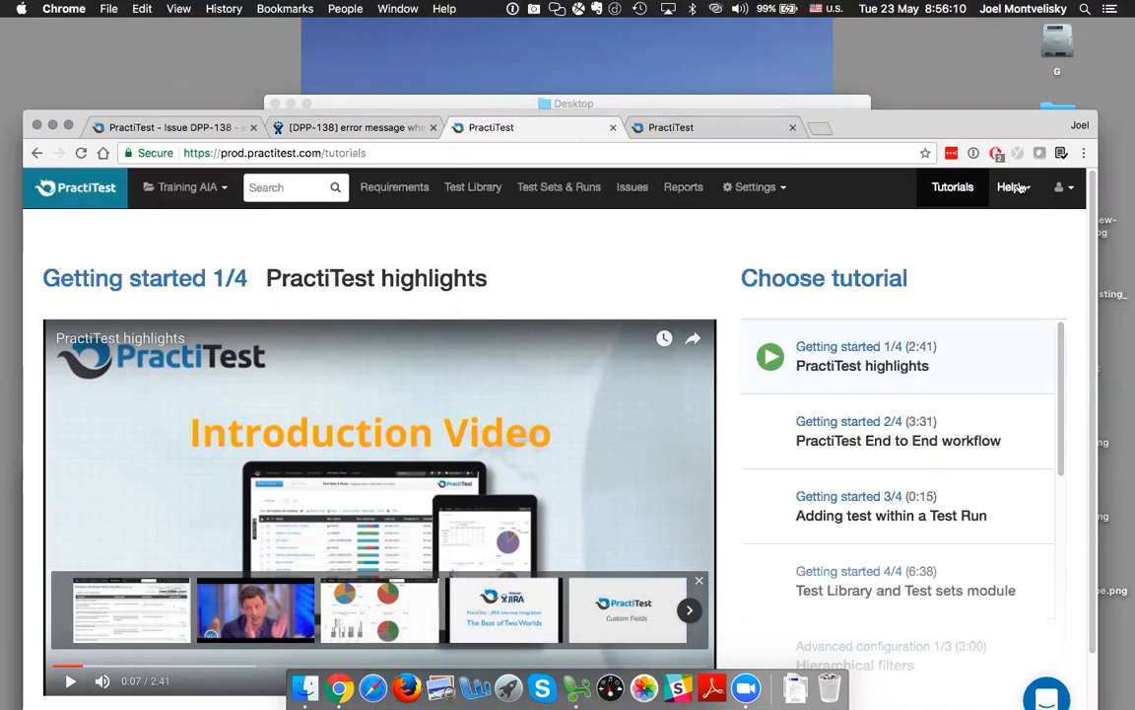
pyautogui.moveTo(988, 120); pyautogui.dragTo(989, 27)
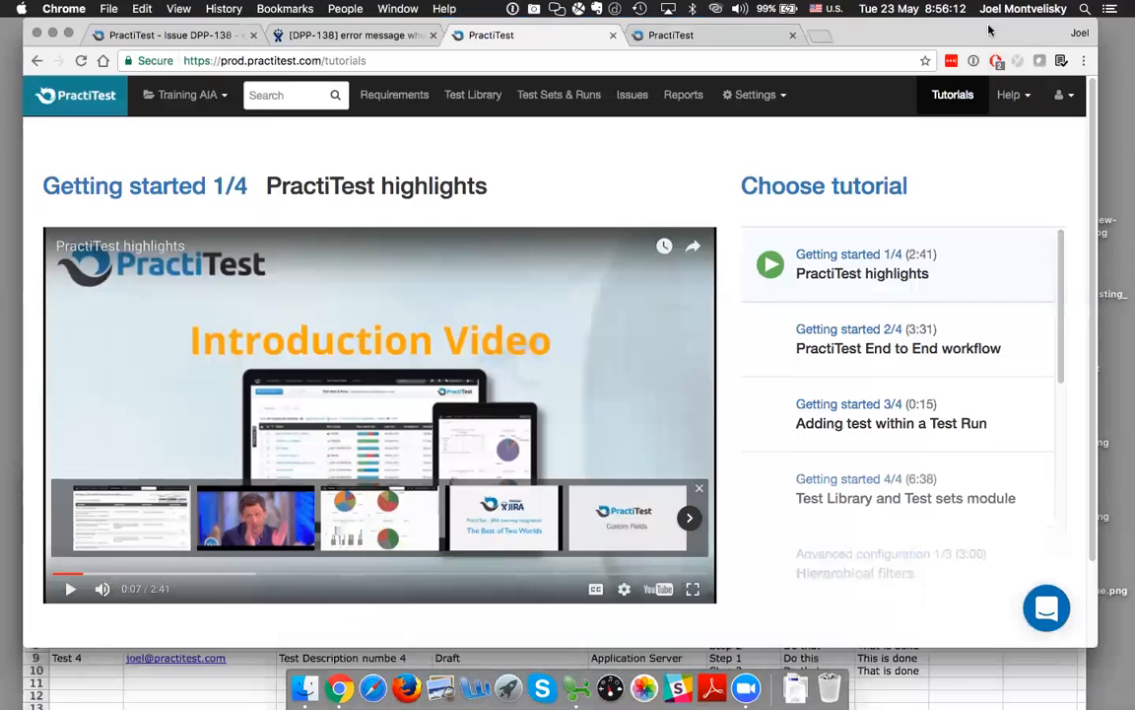